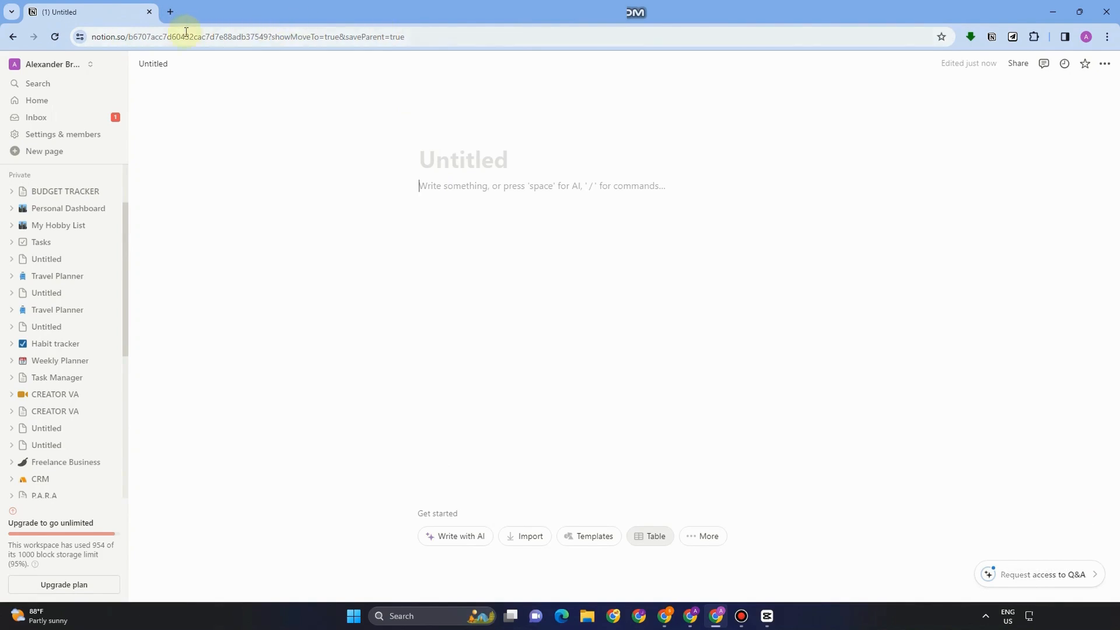
- Set the appearance to Dark in the account's personal settings
left_click(480, 228)
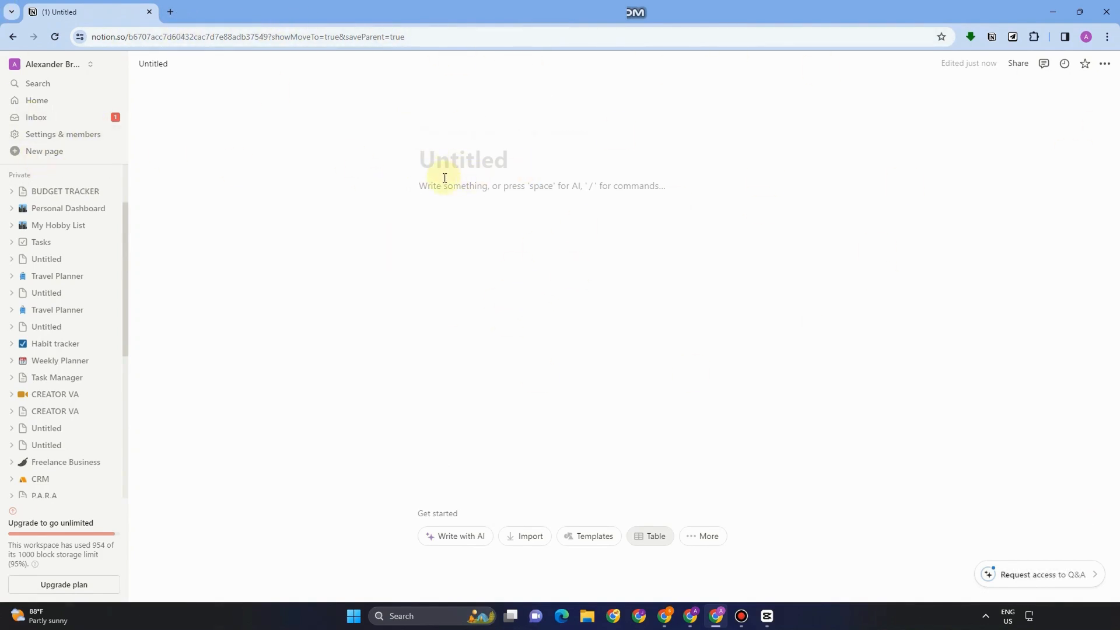
left_click(66, 134)
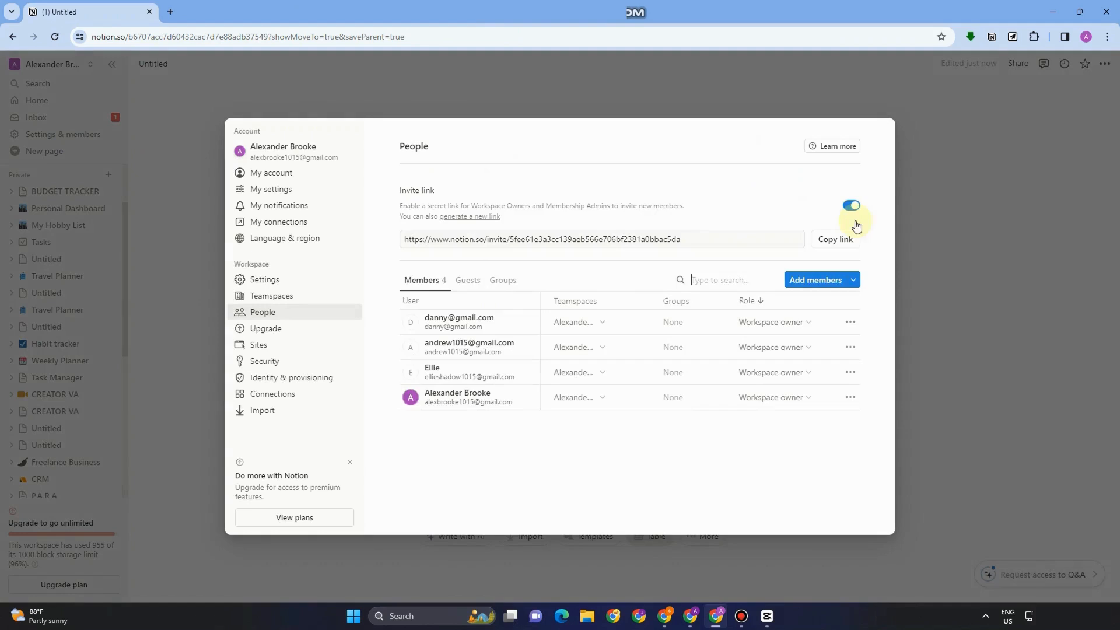
left_click(283, 189)
left_click(846, 187)
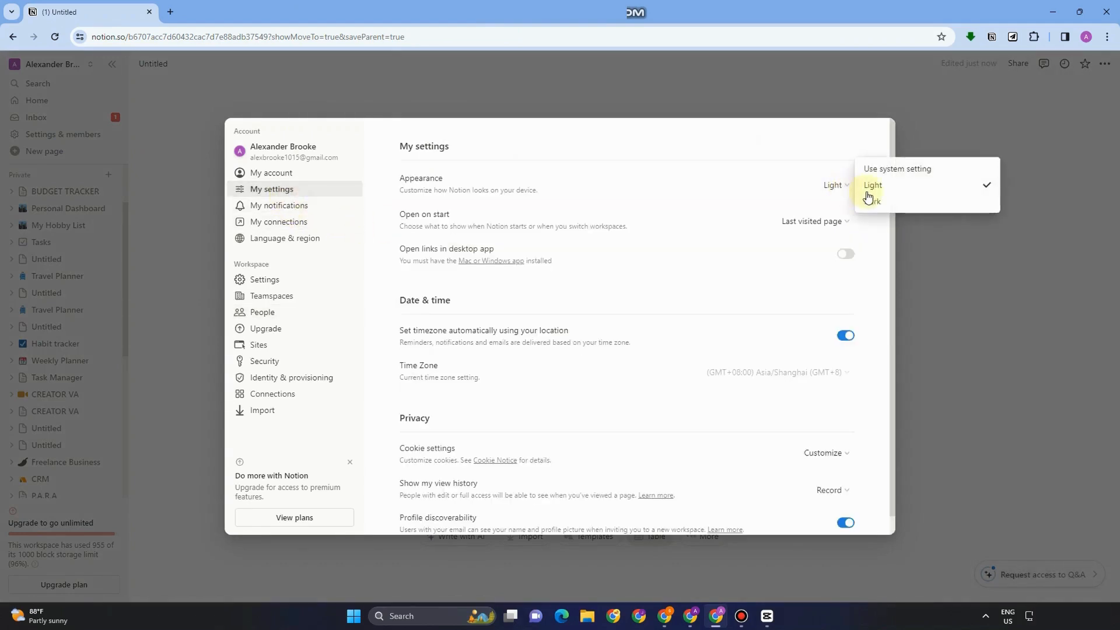
left_click(876, 201)
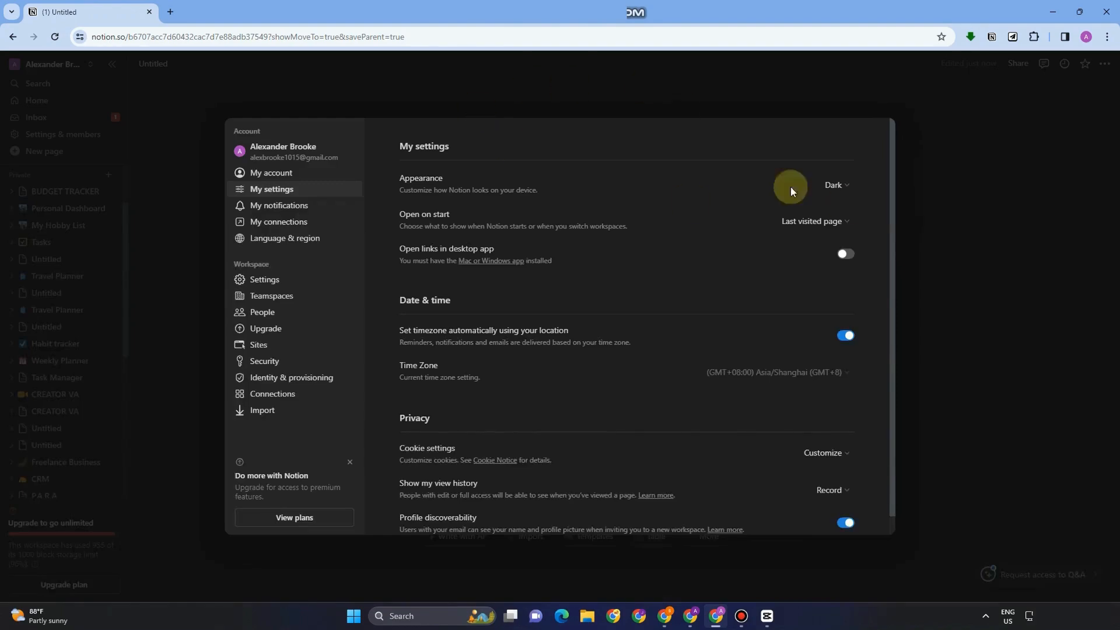
- Set the appearance back to Light and close the settings
left_click(835, 185)
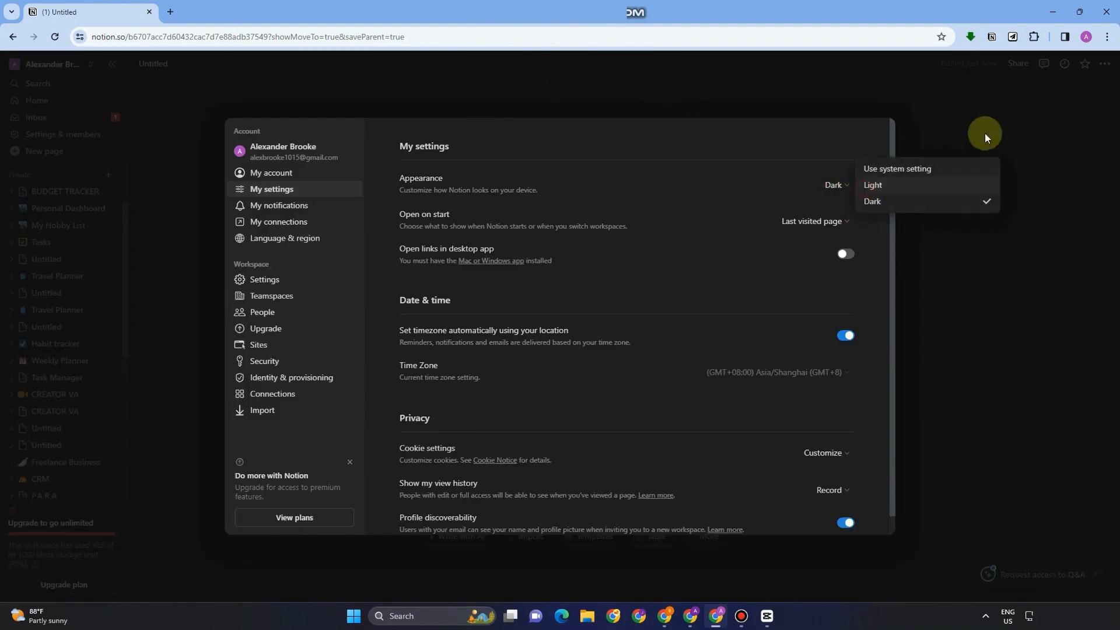
left_click(934, 185)
left_click(970, 156)
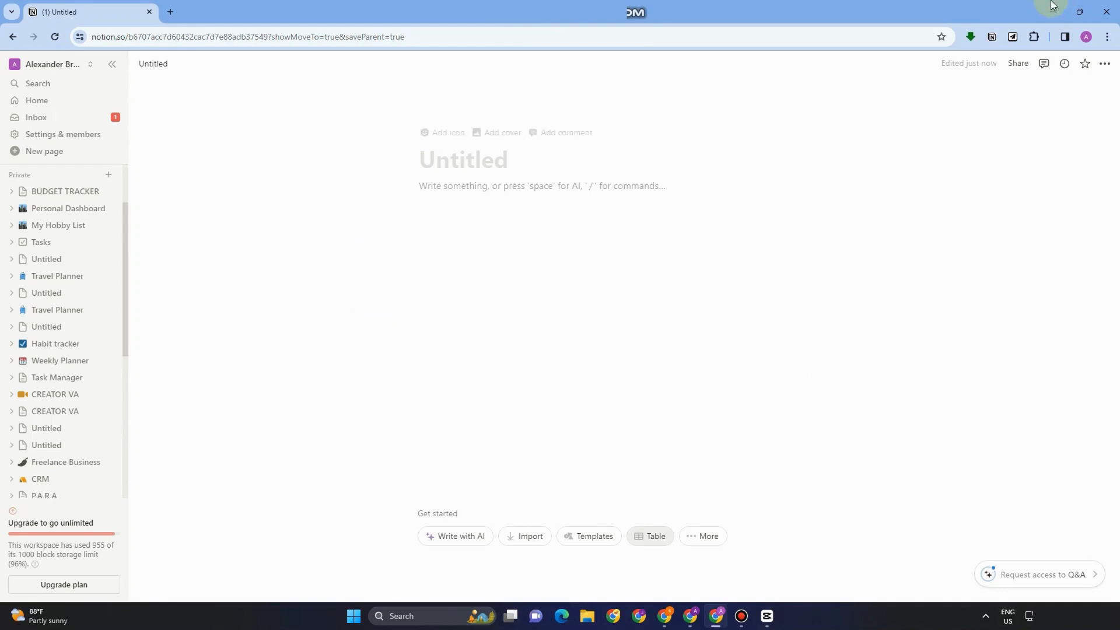
- Turn on full width and small text for the untitled page
left_click(1105, 66)
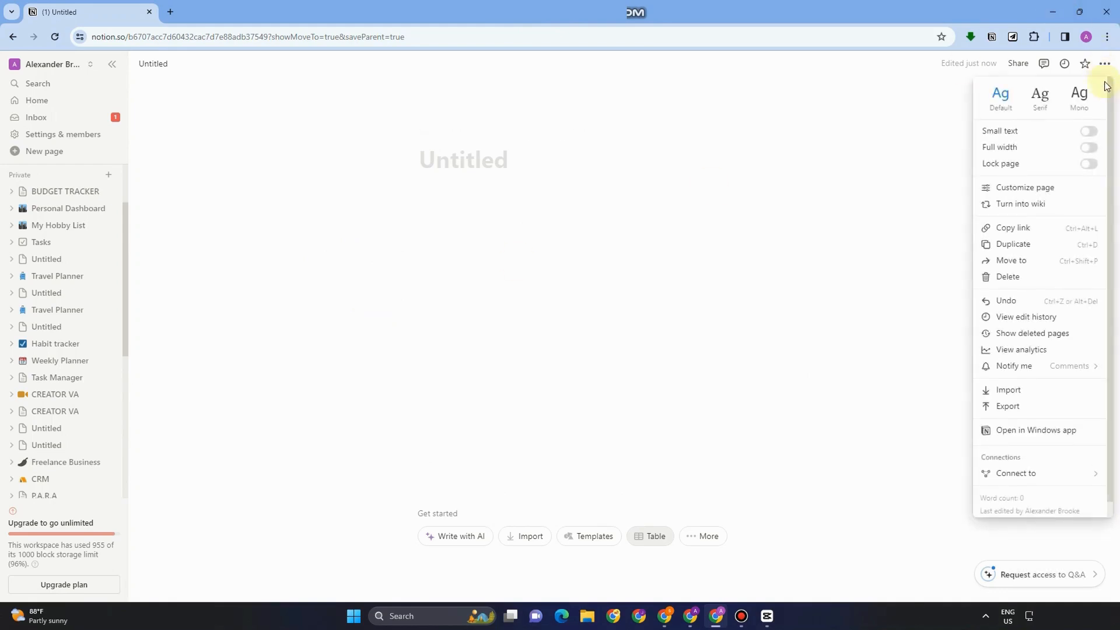
left_click(1089, 148)
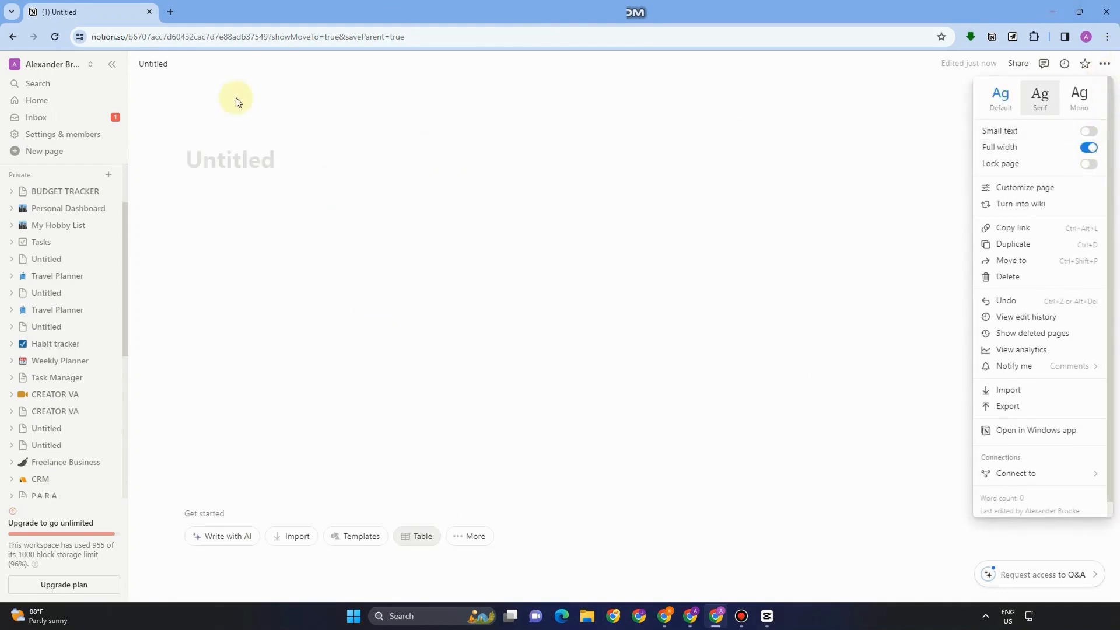
left_click(1091, 132)
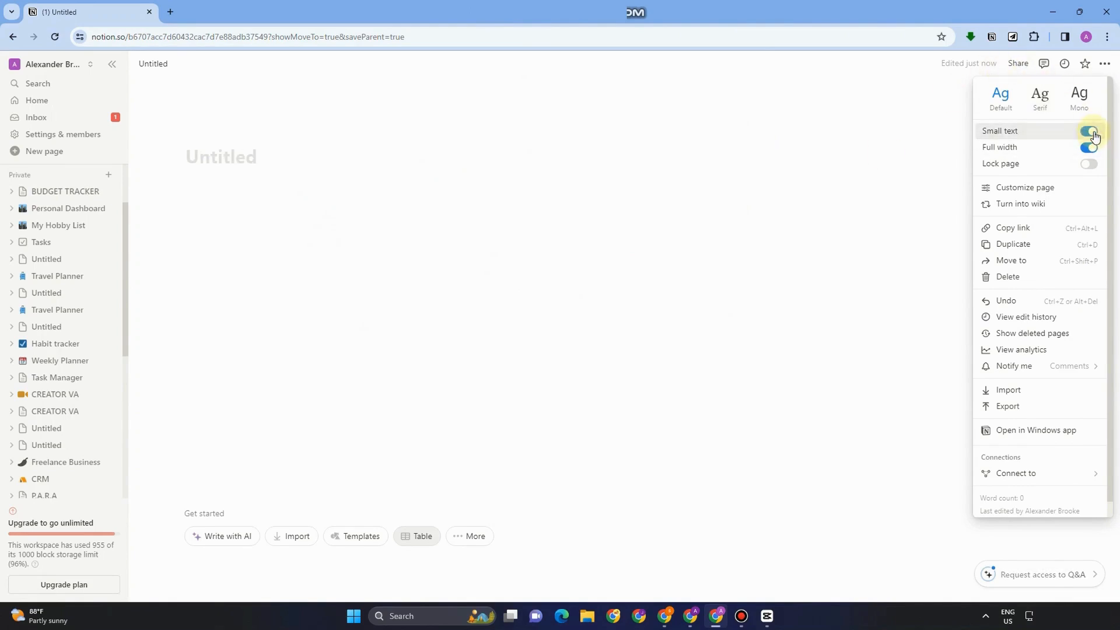
left_click(561, 159)
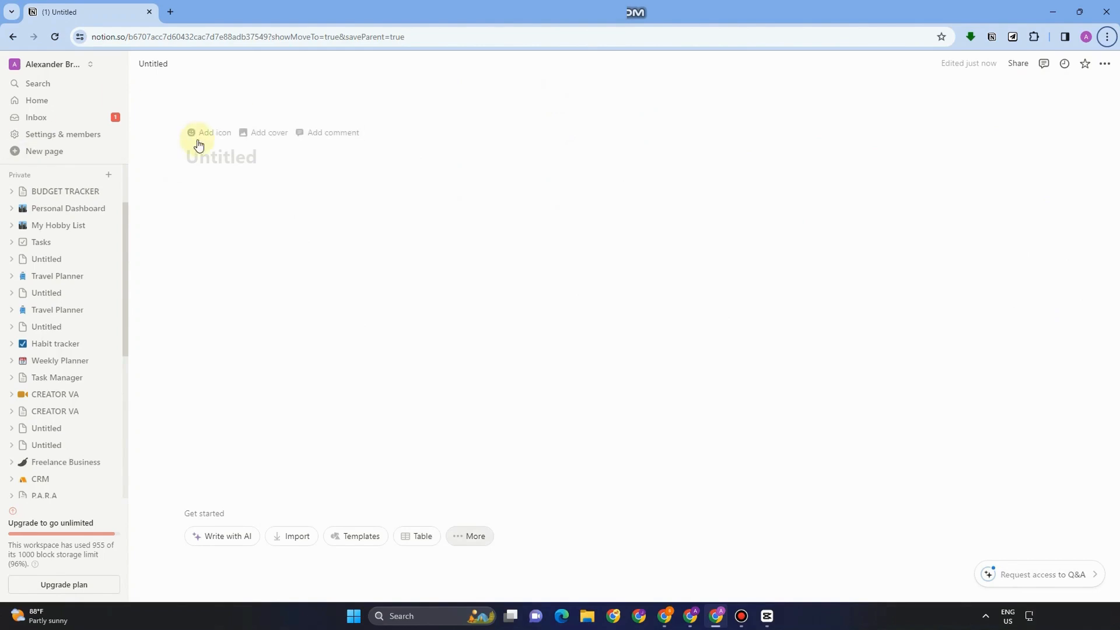
- Title the untitled page "Travel" and continue into the page body
left_click(235, 155)
type("TRa")
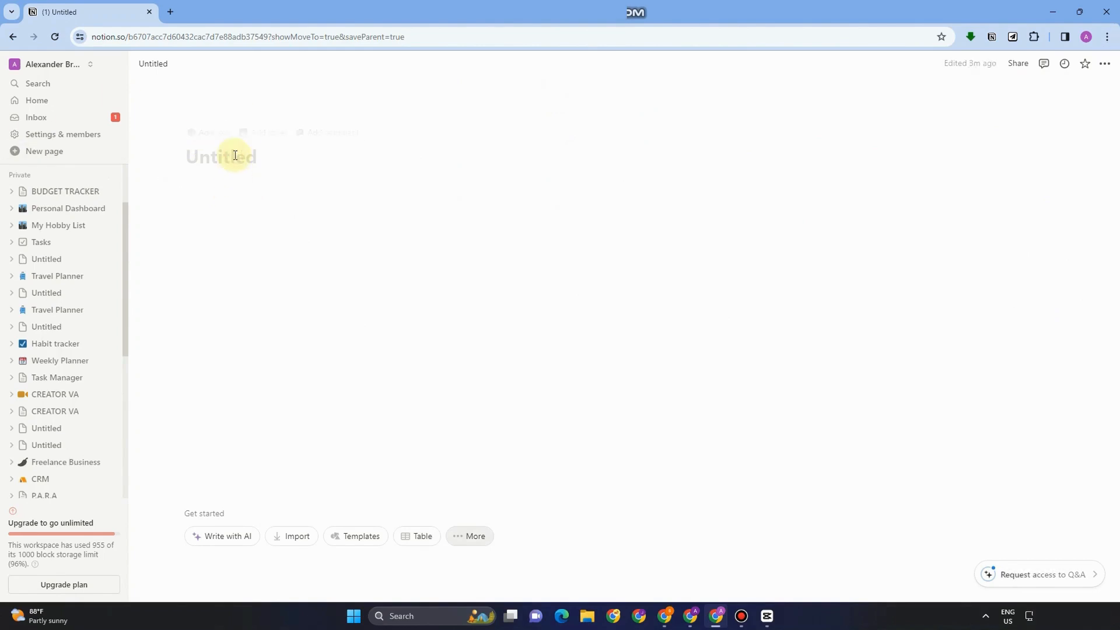
key("BackSpace")
key("BackSpace")
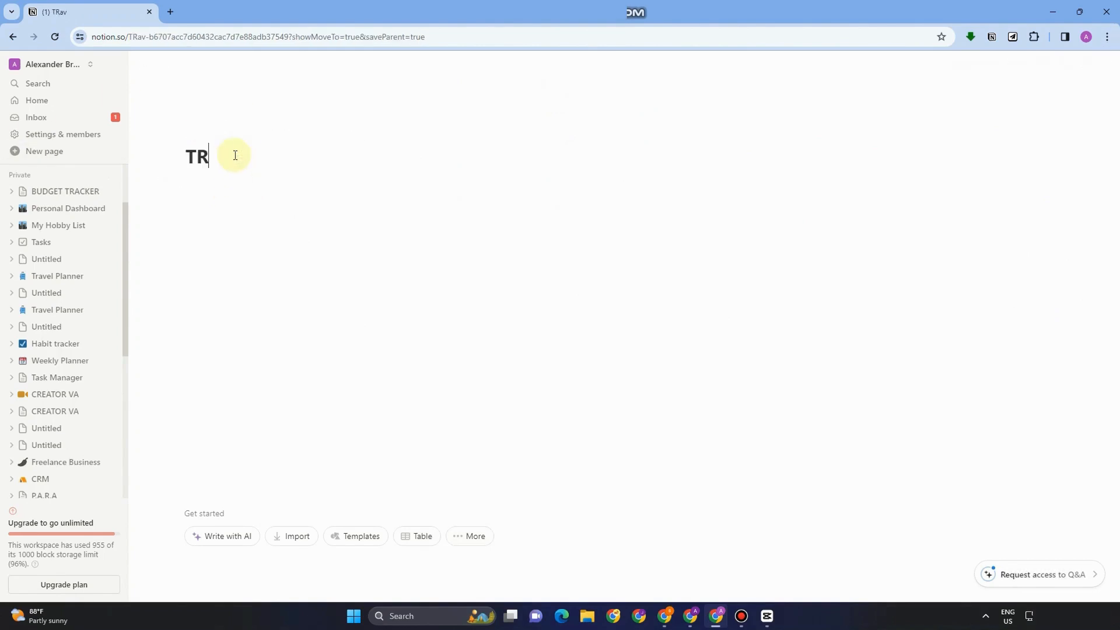
key("BackSpace")
key("BackSpace")
type("Trave")
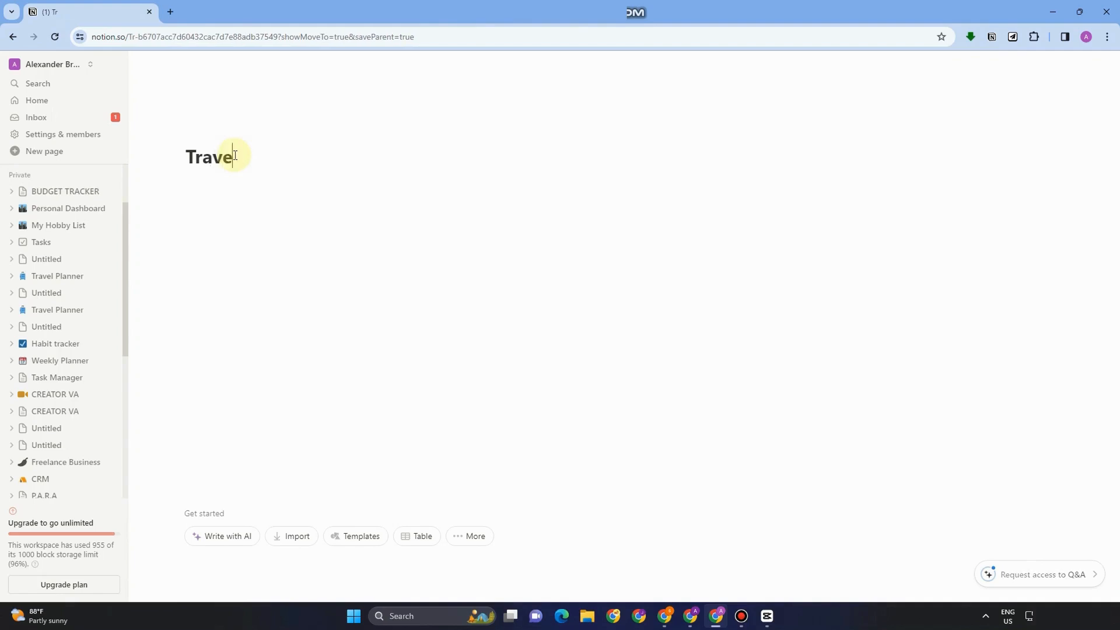
type("l")
key("Return")
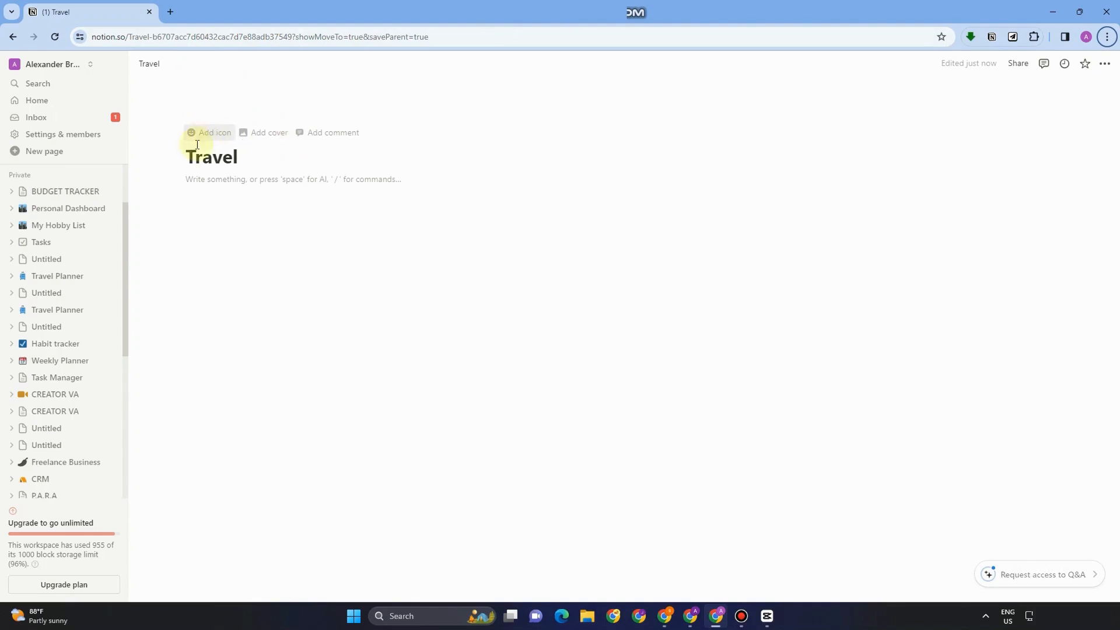
- Add an icon to the Travel page and bring up the custom image option before closing the icon picker
left_click(232, 135)
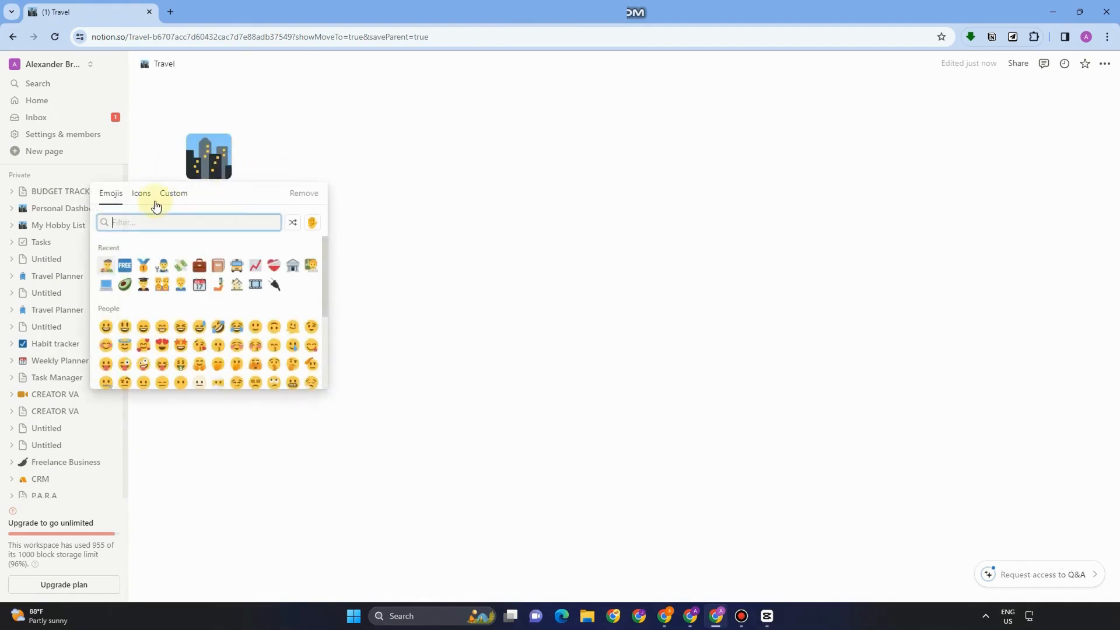
left_click(165, 200)
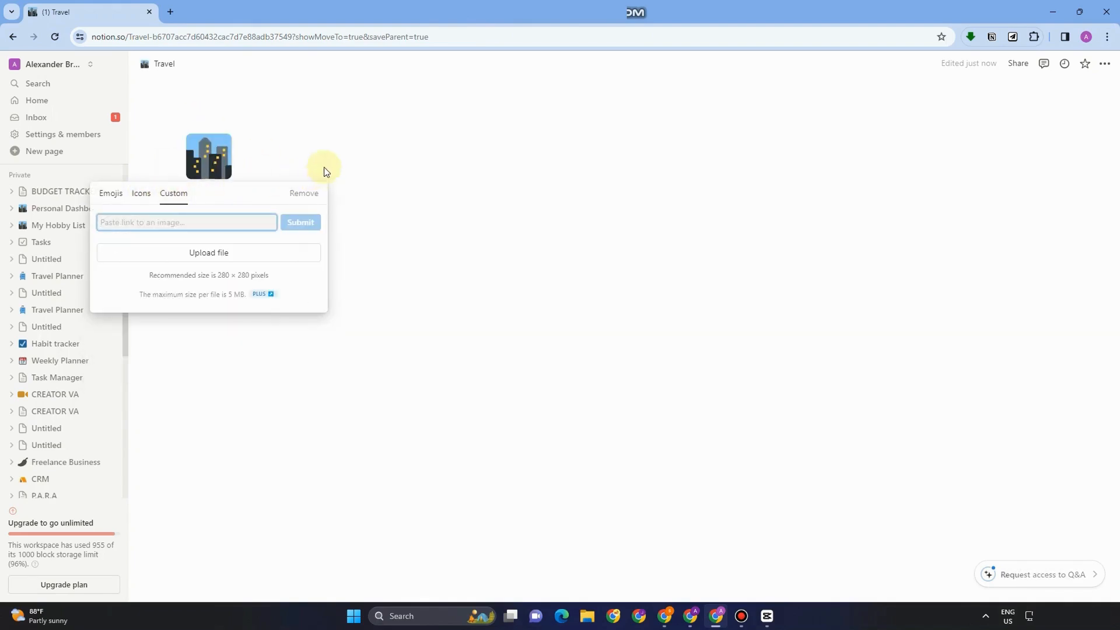
left_click(269, 141)
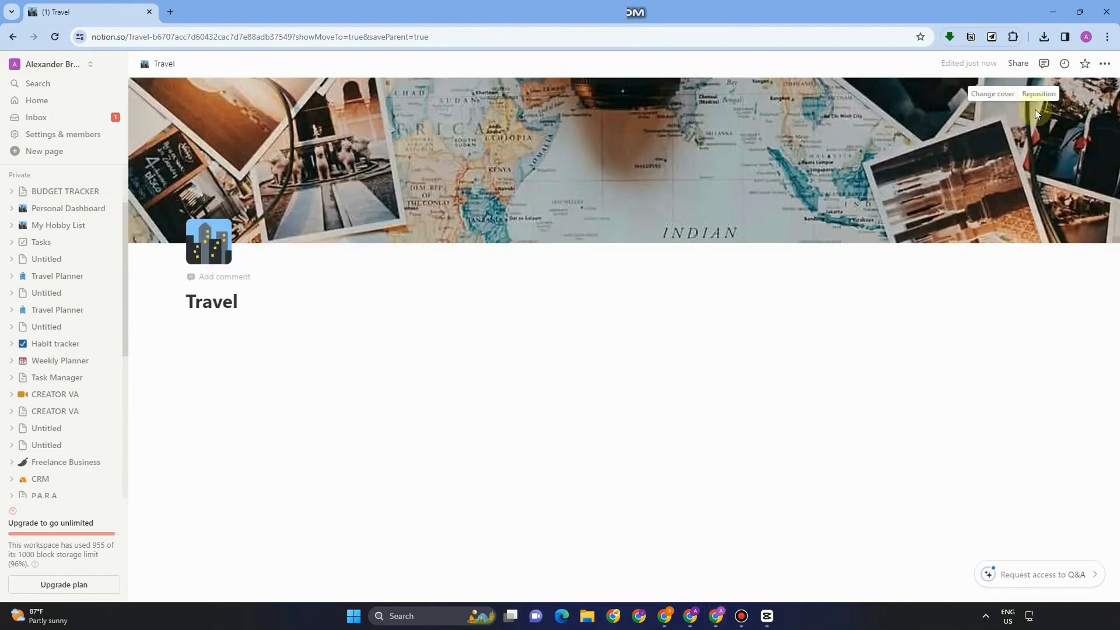
- Reposition the cover image so the camera body shows in the banner, and save the position
left_click(1039, 93)
left_click_drag(783, 149, 771, 189)
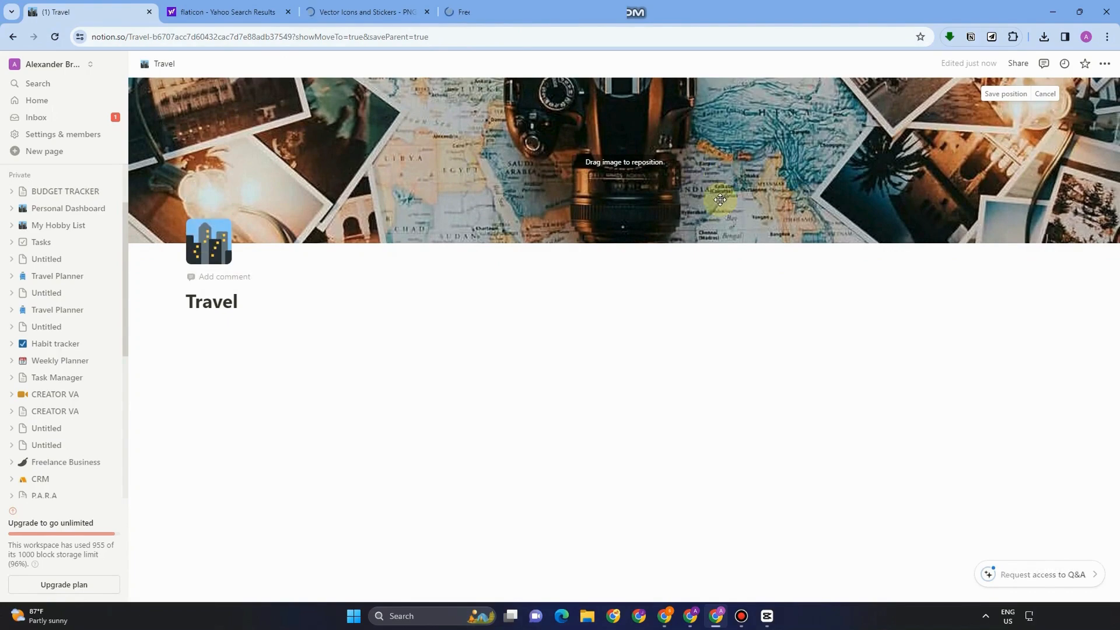
left_click_drag(705, 154, 704, 188)
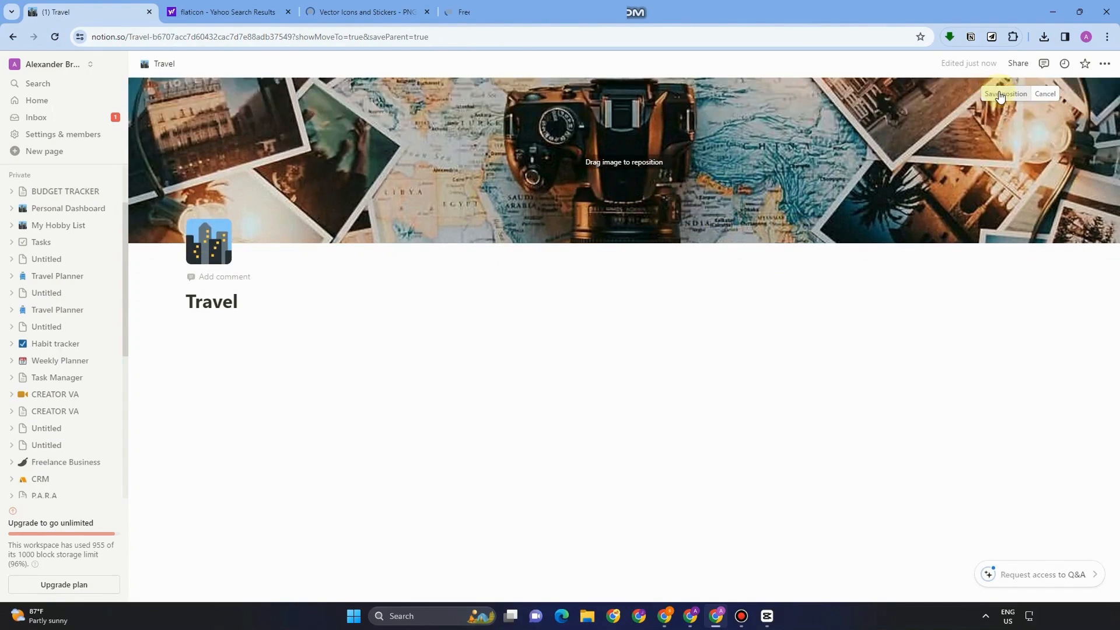
left_click(1000, 96)
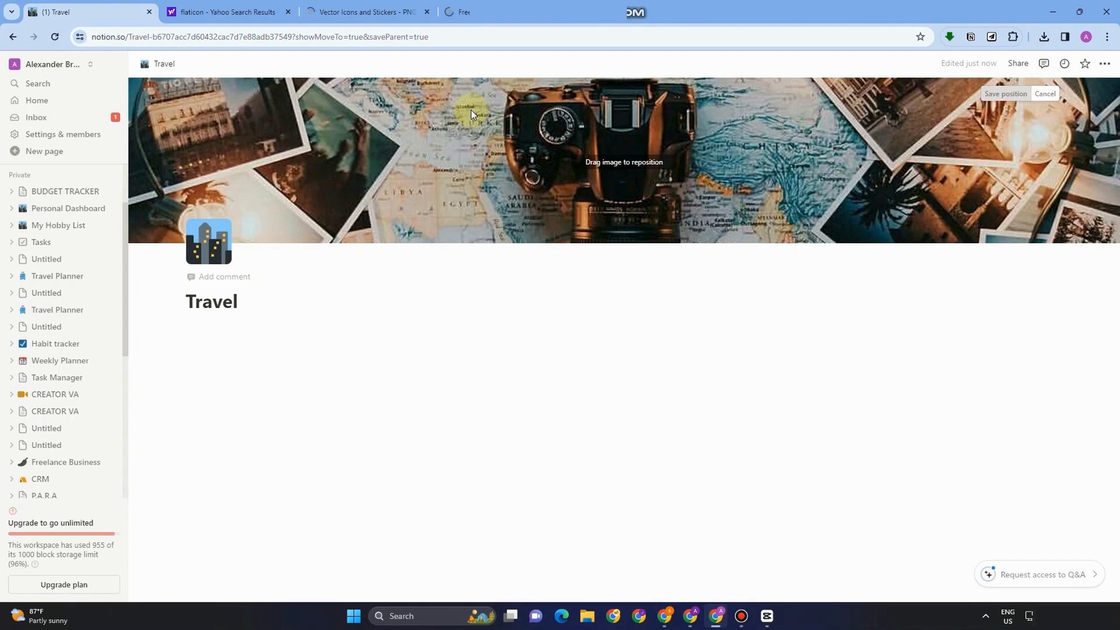
- Open the page's icon picker, and look at the Flaticon and Icons8 websites as sources for custom icons
left_click(191, 258)
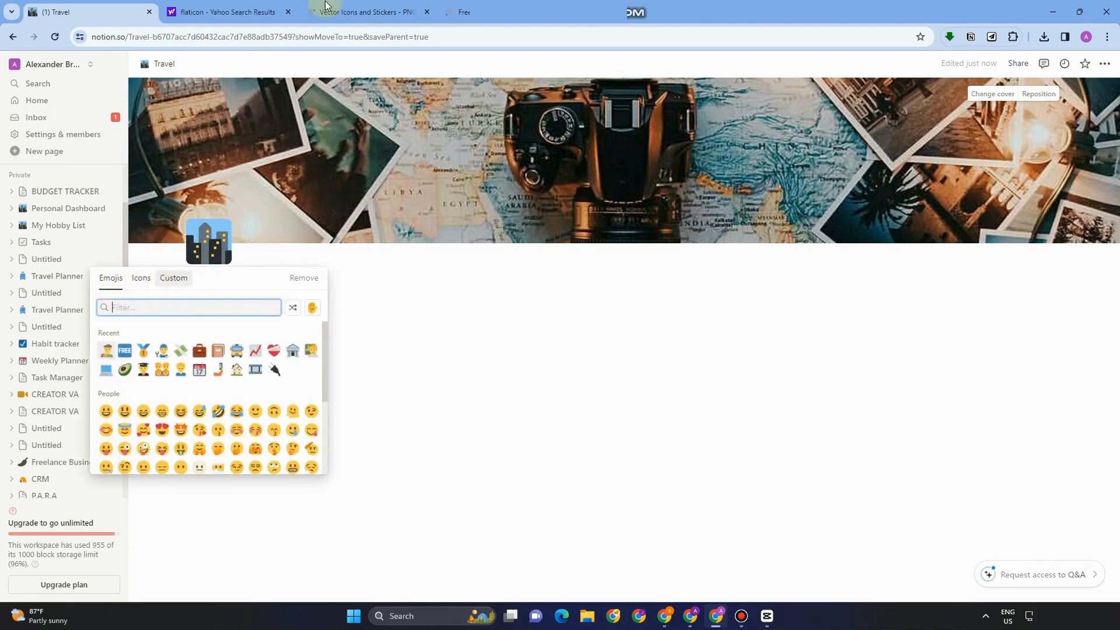
left_click(355, 12)
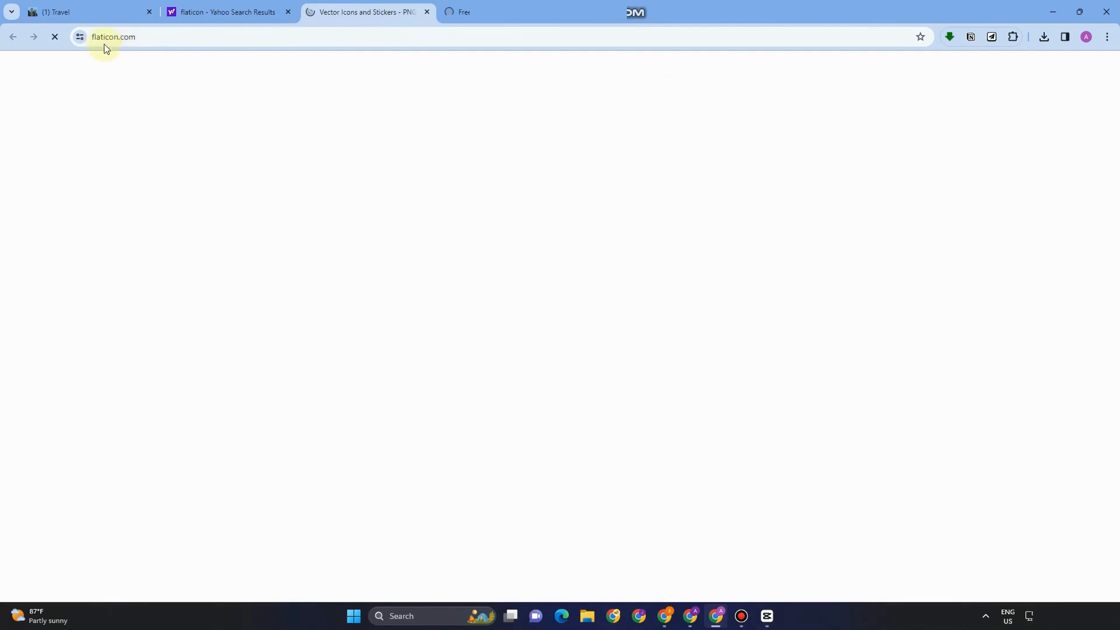
left_click(467, 19)
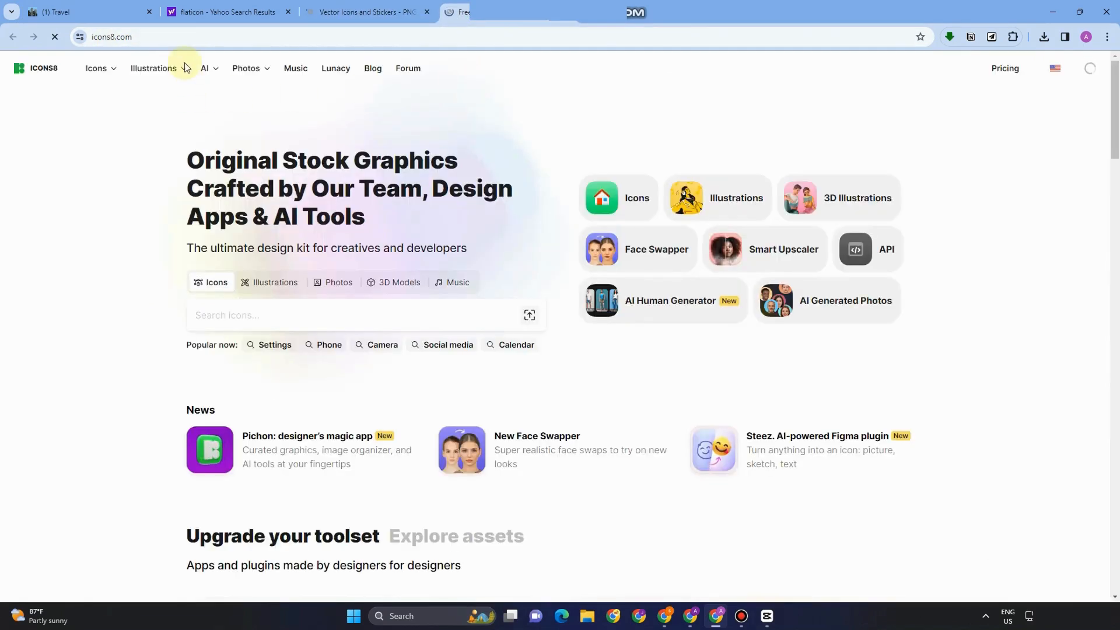
- Search Flaticon for "travel" icons and open the colored icon of a white airplane over a globe
left_click(351, 5)
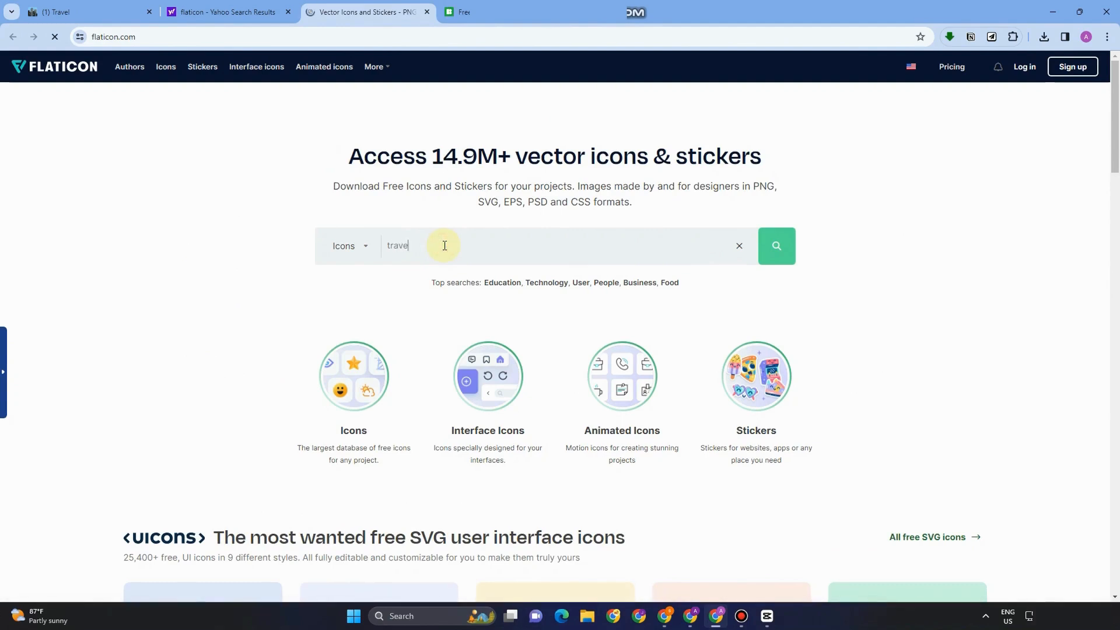
left_click(778, 250)
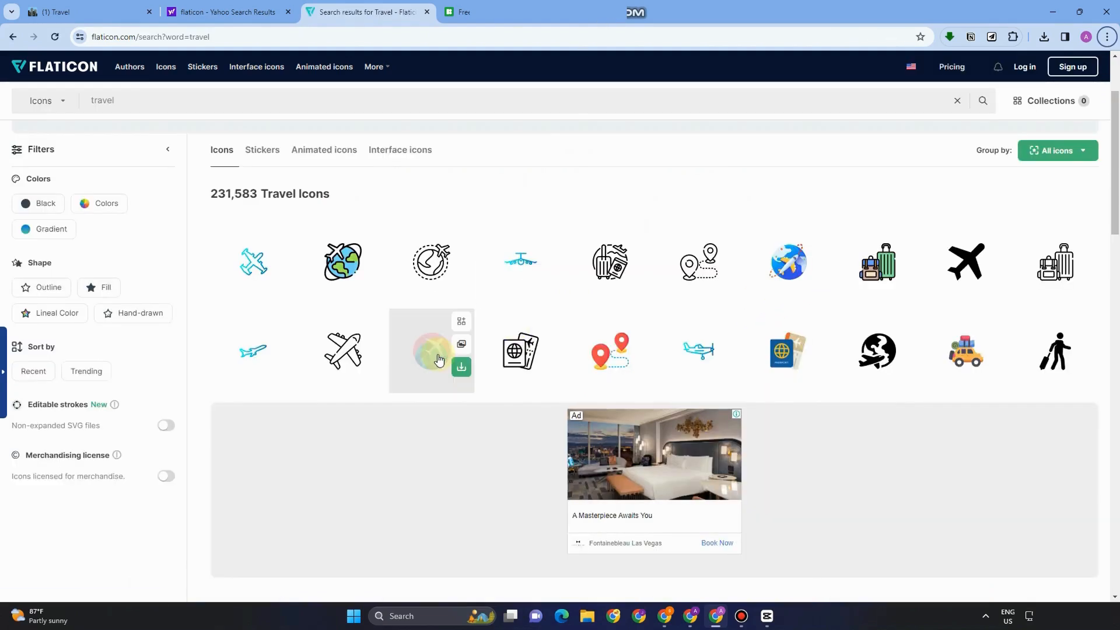
left_click(437, 358)
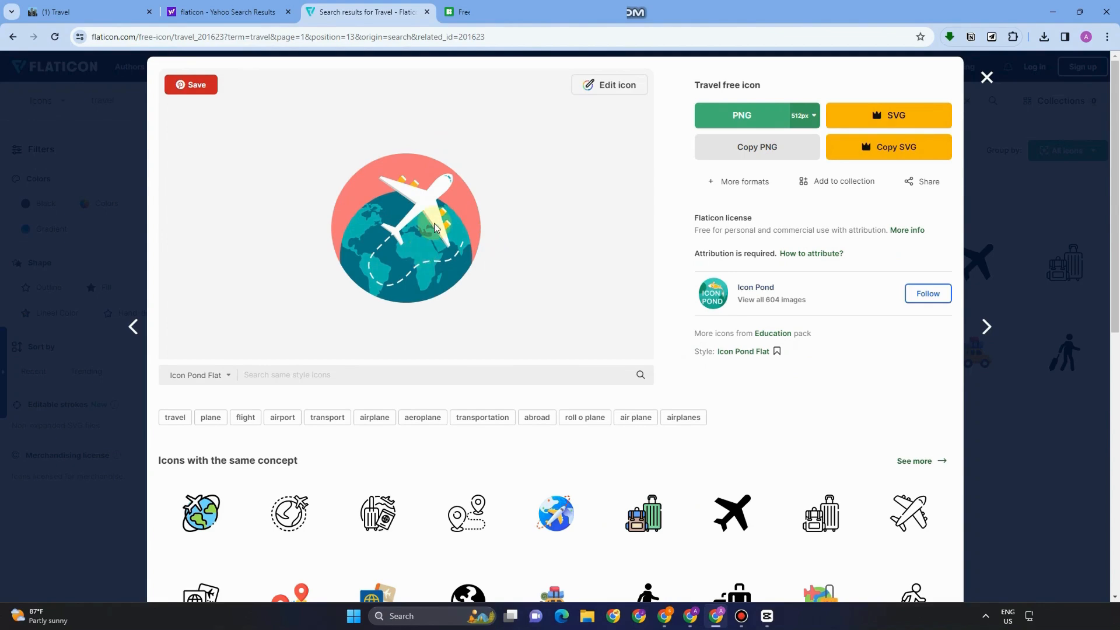
- Copy the share link of the airplane-and-globe icon and close the sharing options
left_click(921, 182)
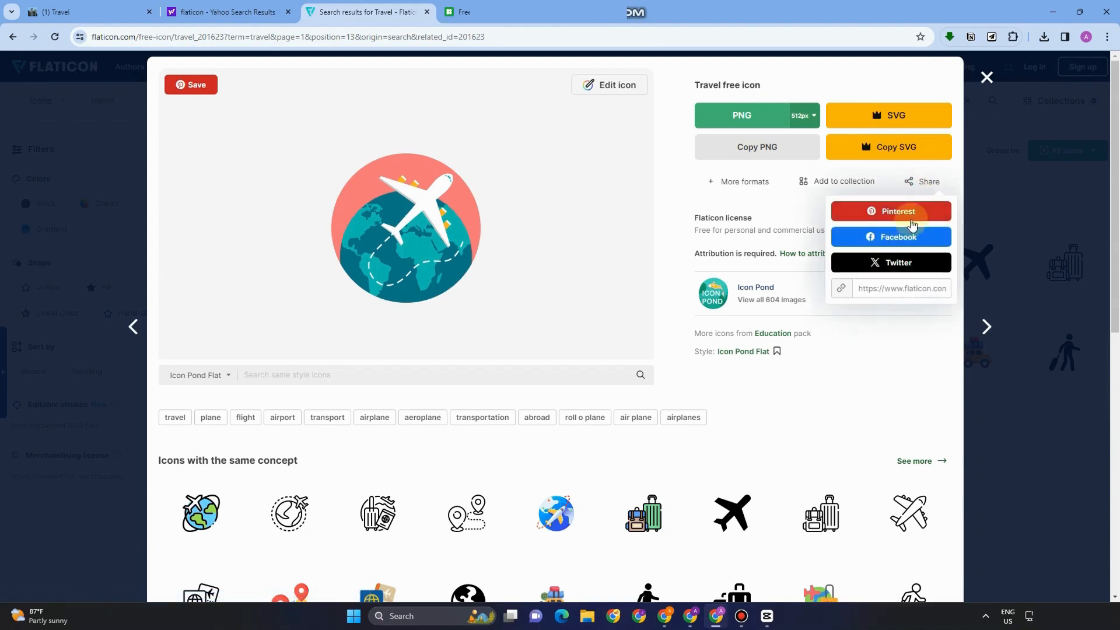
left_click(841, 288)
left_click(874, 288)
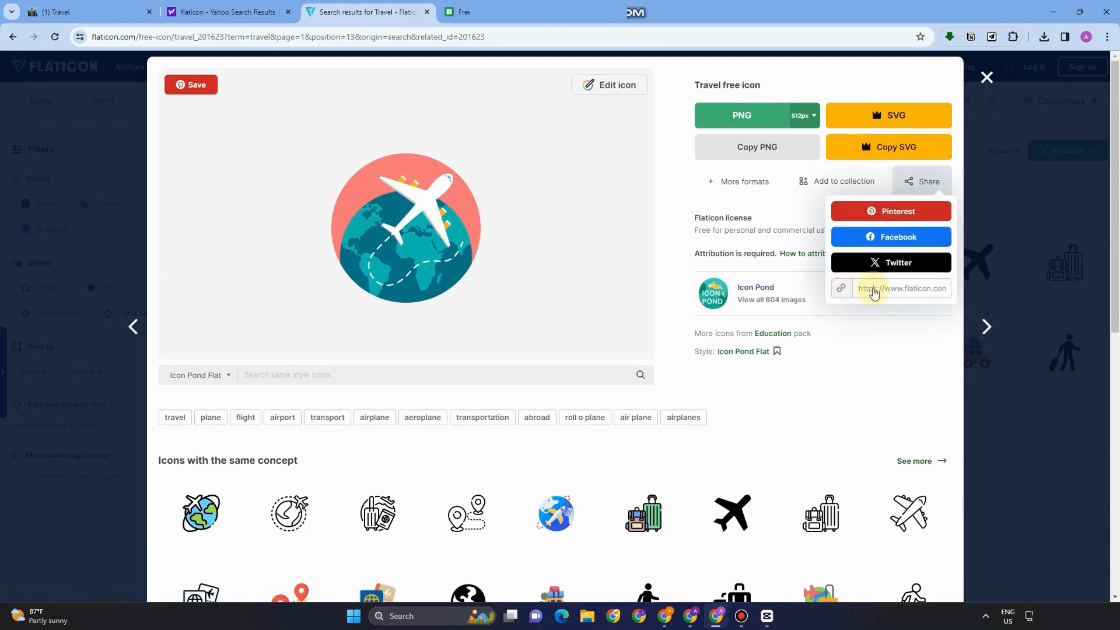
key("ctrl+a")
left_click(656, 215)
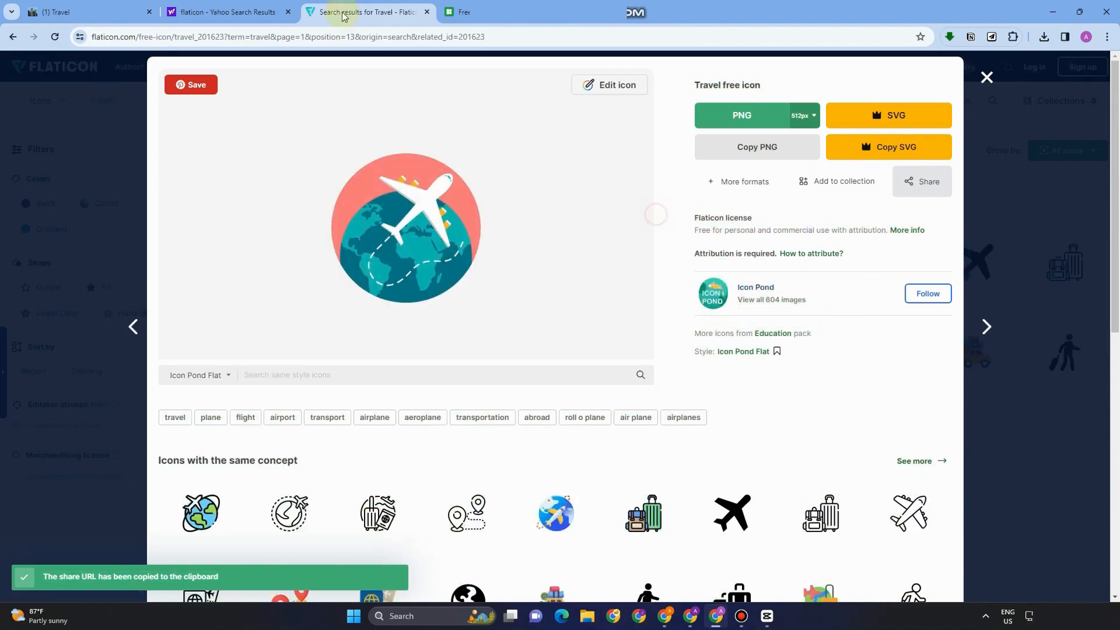
- Switch to the Travel page in Notion and try to set its custom icon from the copied Flaticon link
left_click(83, 11)
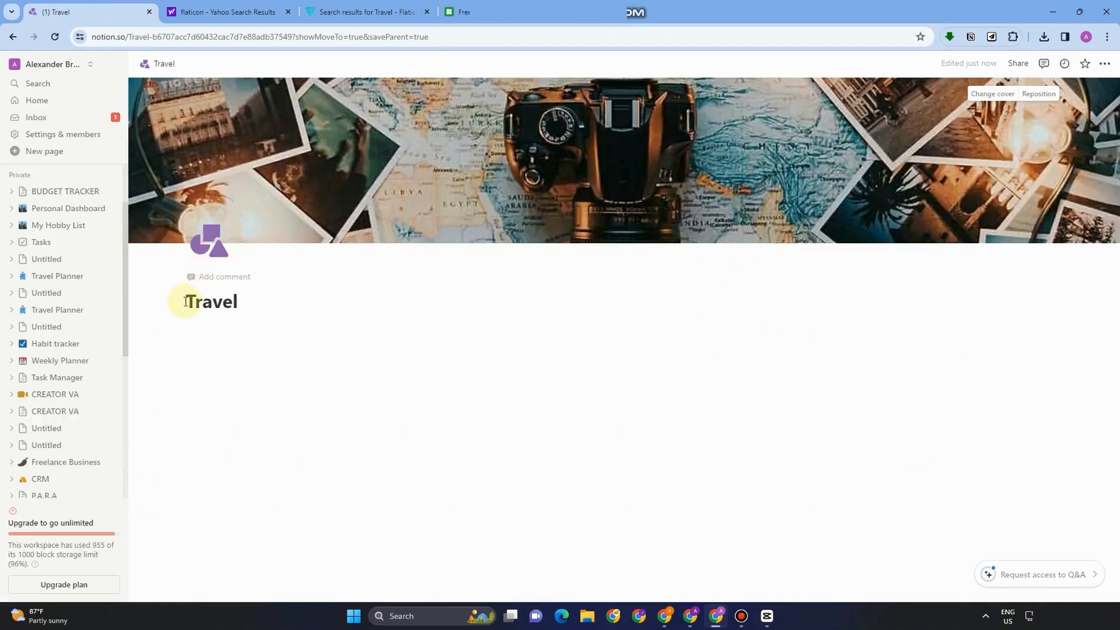
left_click(177, 311)
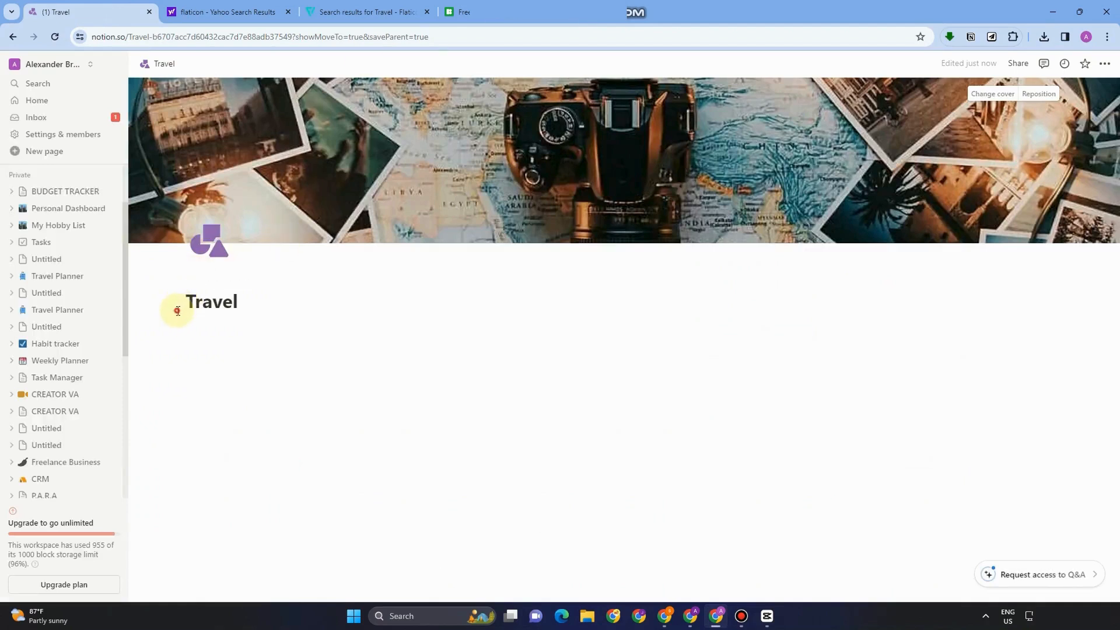
left_click(201, 248)
left_click(174, 279)
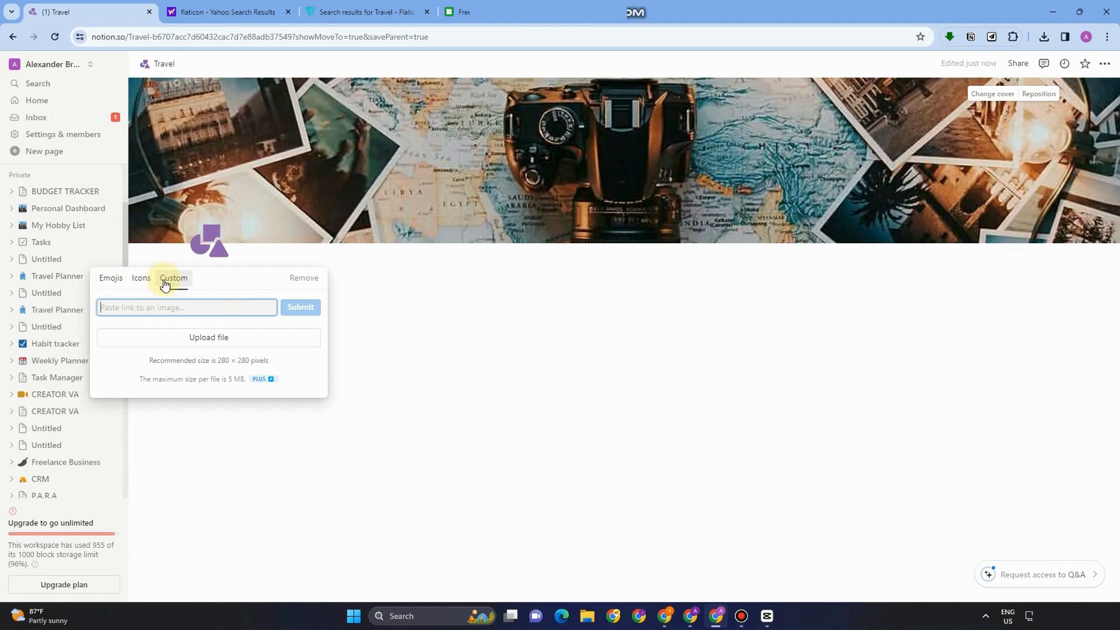
key("ctrl+v")
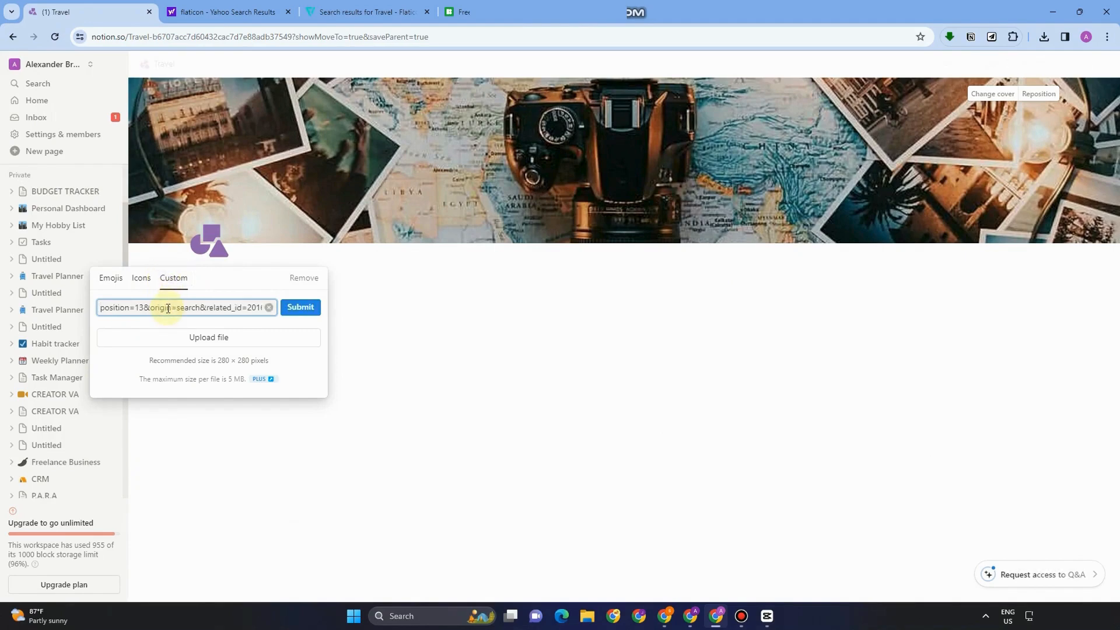
left_click(294, 309)
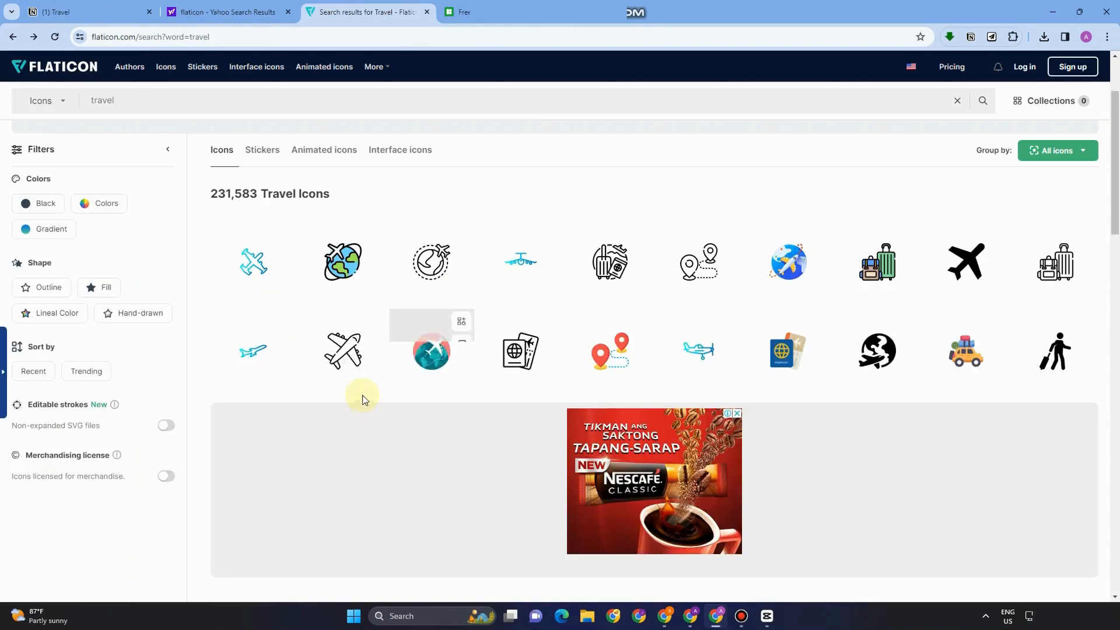
- Download the colored airplane-over-globe icon from Flaticon as a PNG and set it as the Travel page's custom icon in Notion
left_click(461, 370)
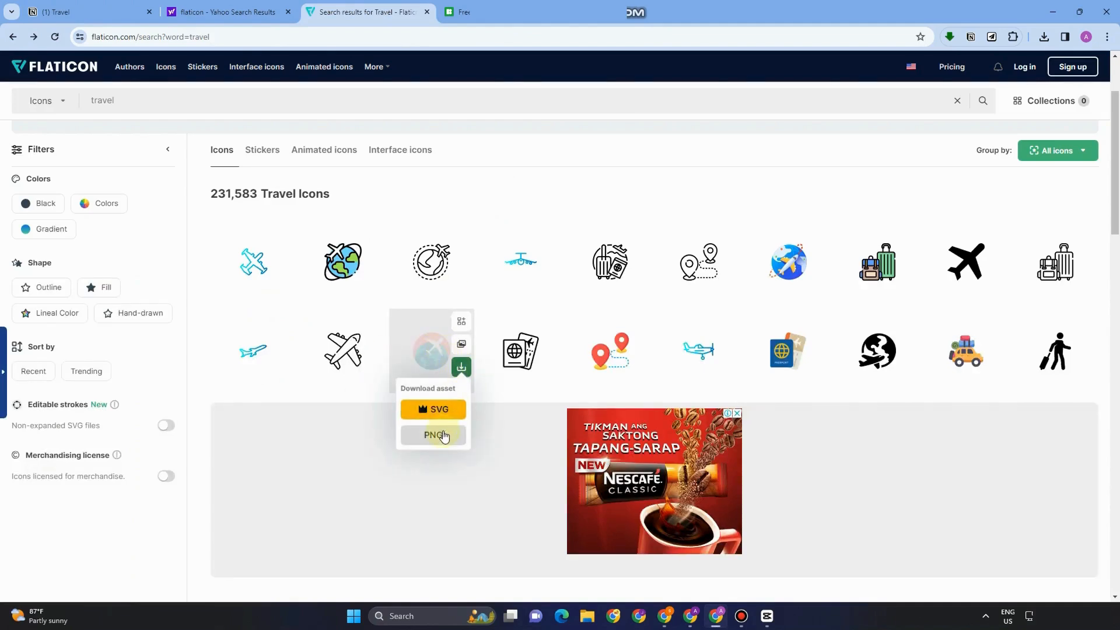
left_click(445, 435)
left_click(694, 296)
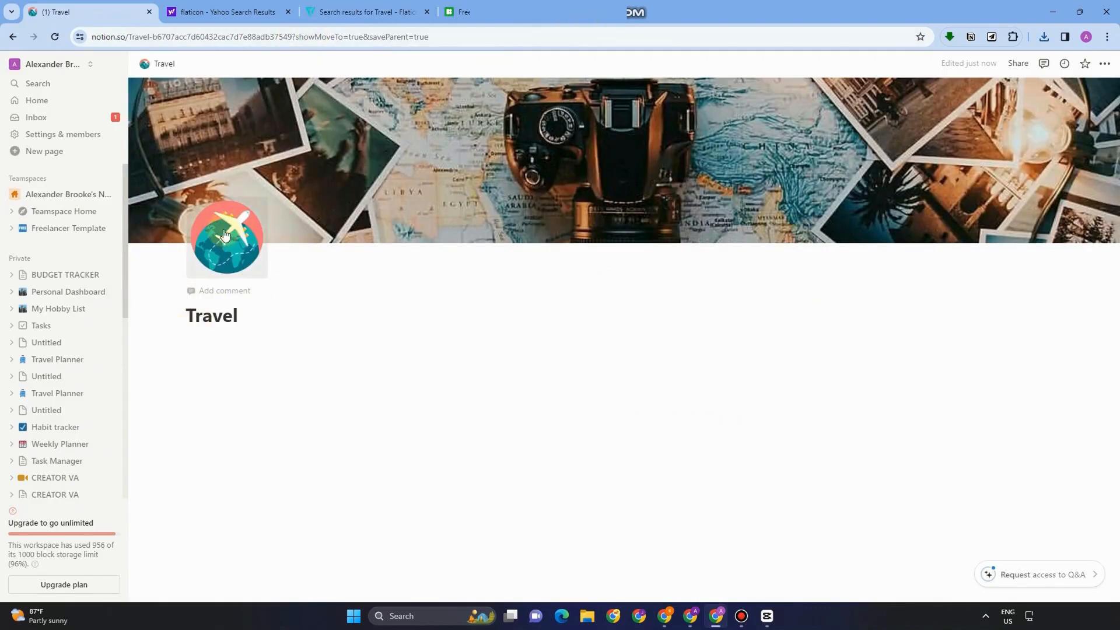
left_click(195, 351)
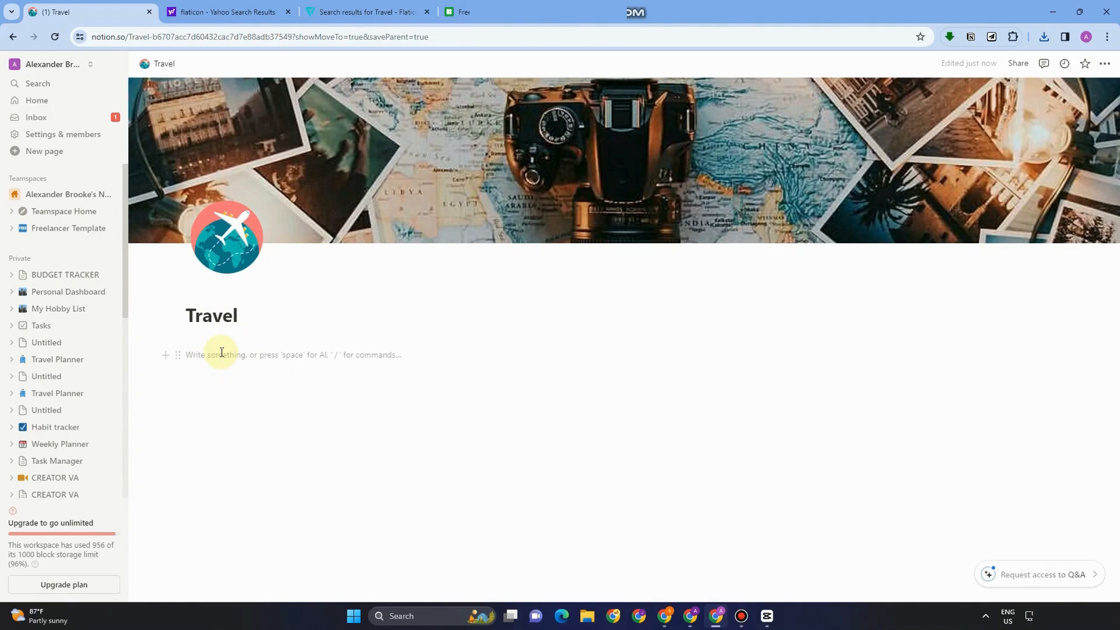
type("MENU")
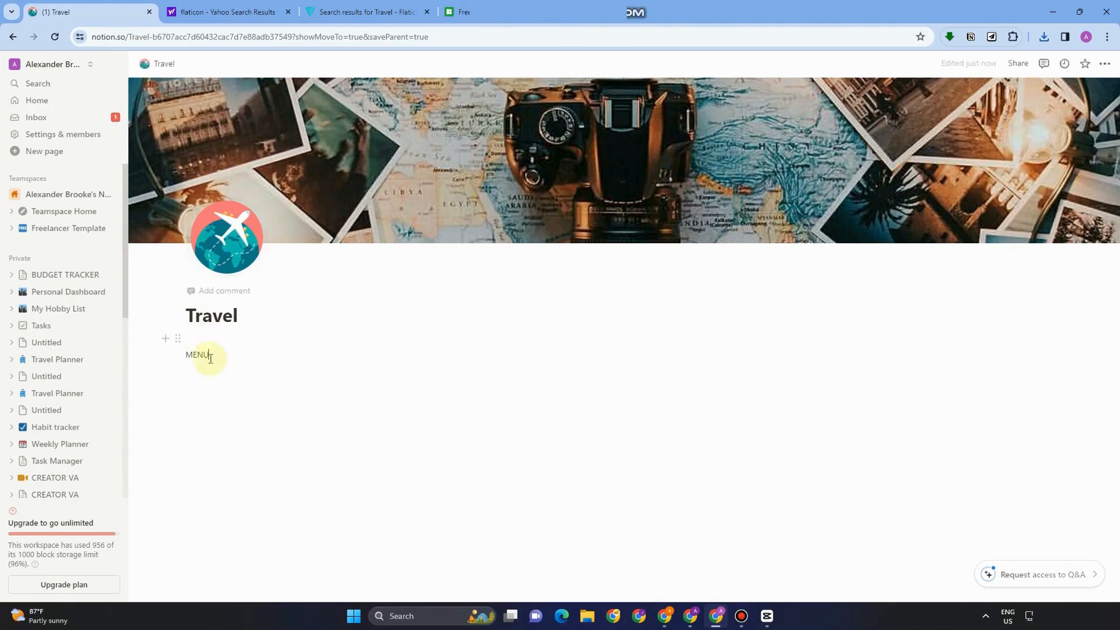
left_click_drag(213, 356, 150, 353)
key("BackSpace")
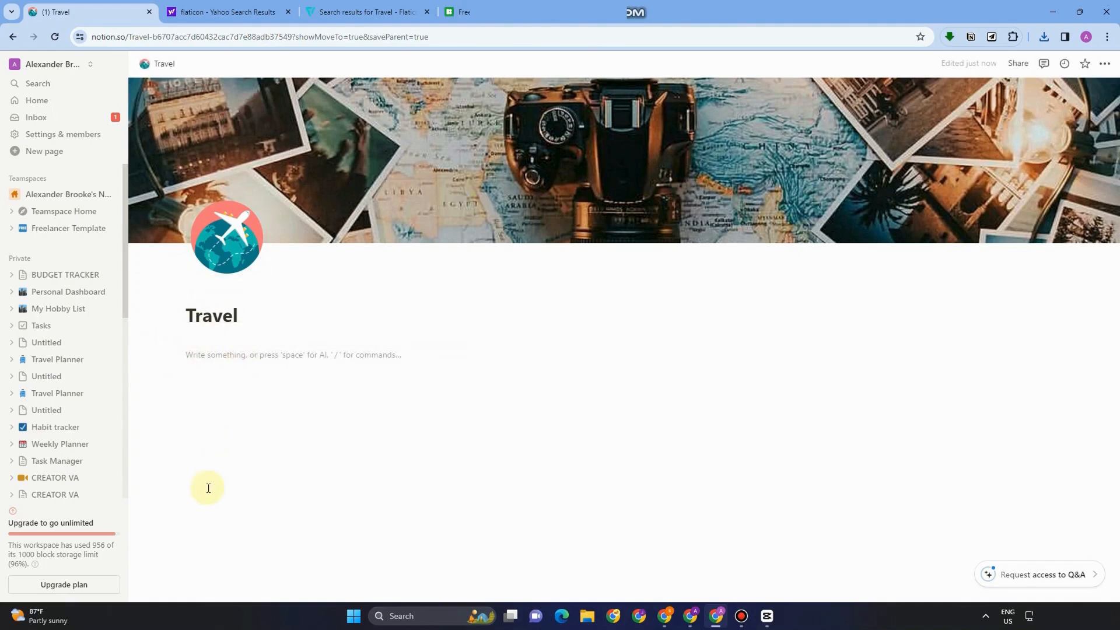
- Add an "ACTIVITIES" heading to the Travel page, with eight activity sub-pages beneath it, from "Explore Local Landmarks" to "Shopping"
type("#")
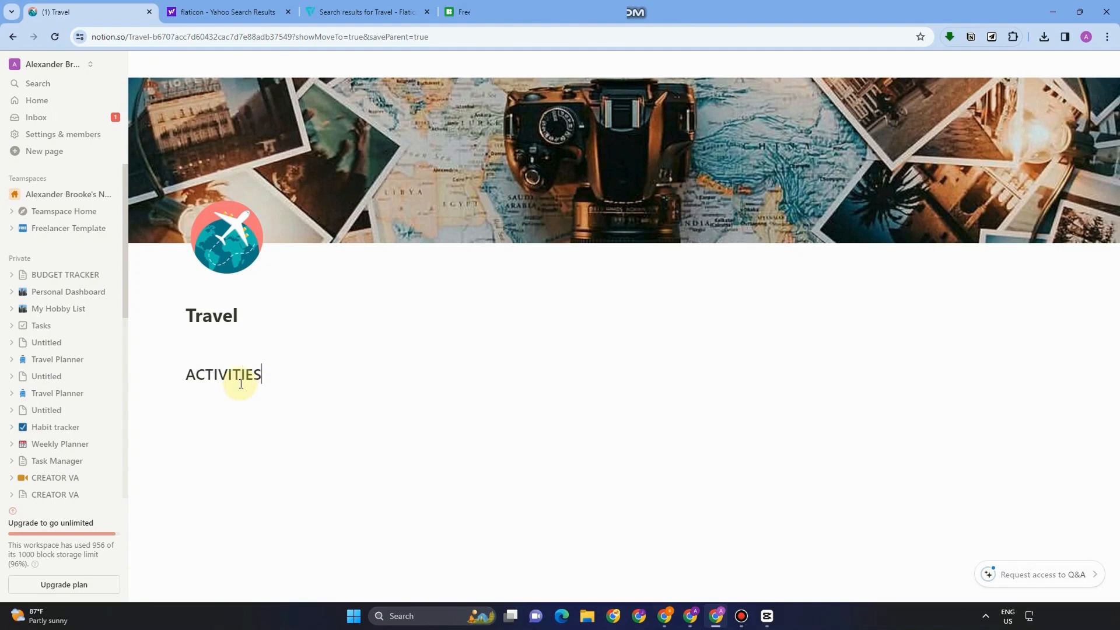
key("Return")
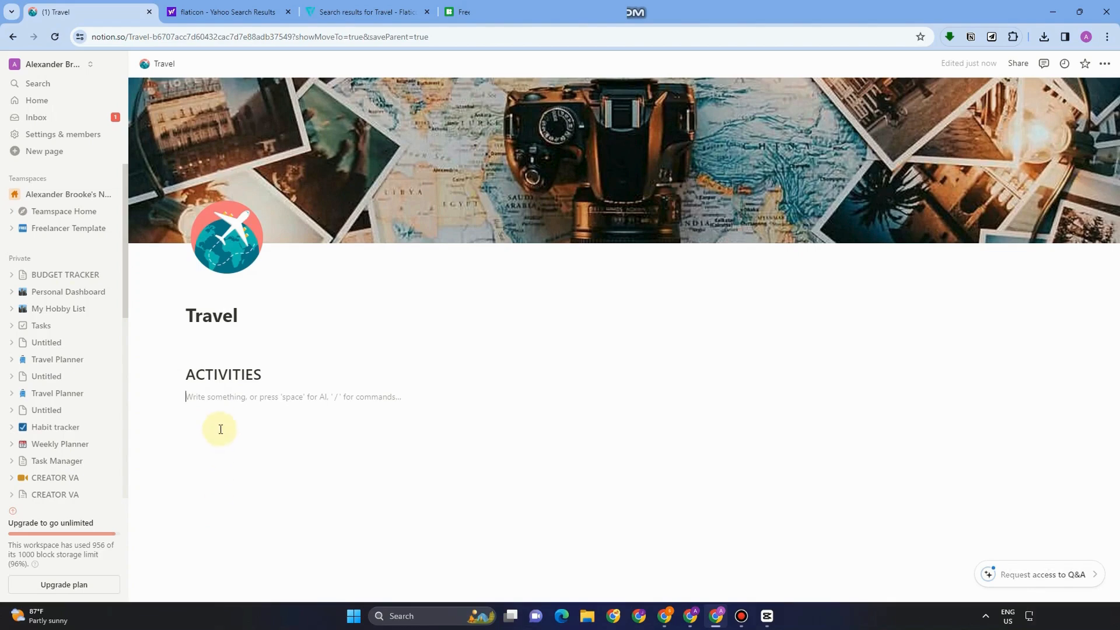
type("/page")
left_click(283, 223)
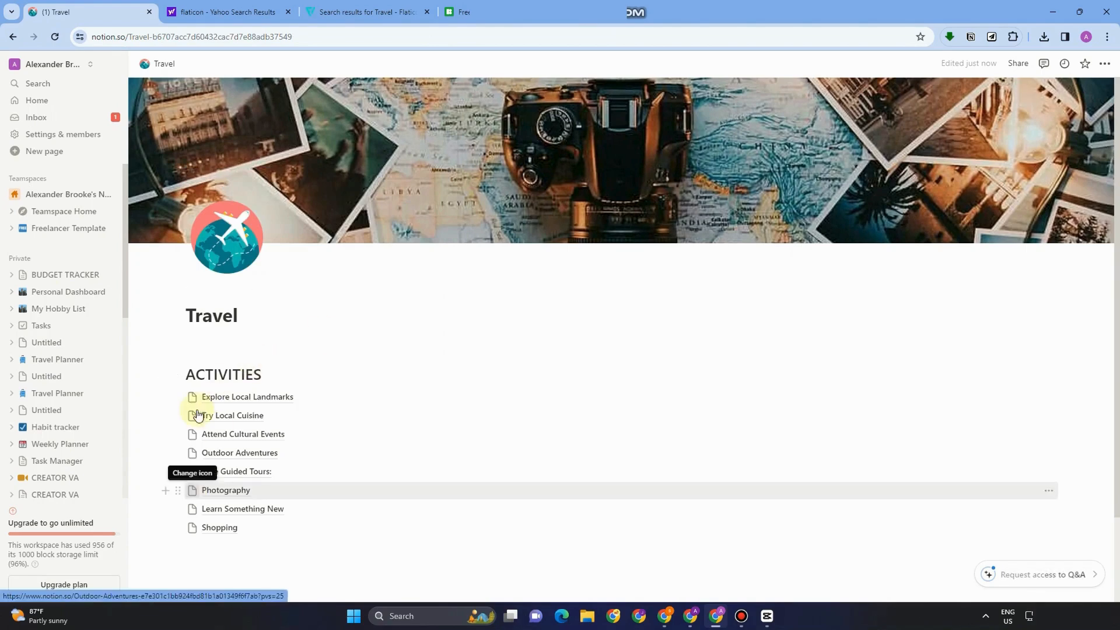
- Give each activity sub-page under ACTIVITIES a custom icon from Flaticon
left_click(350, 12)
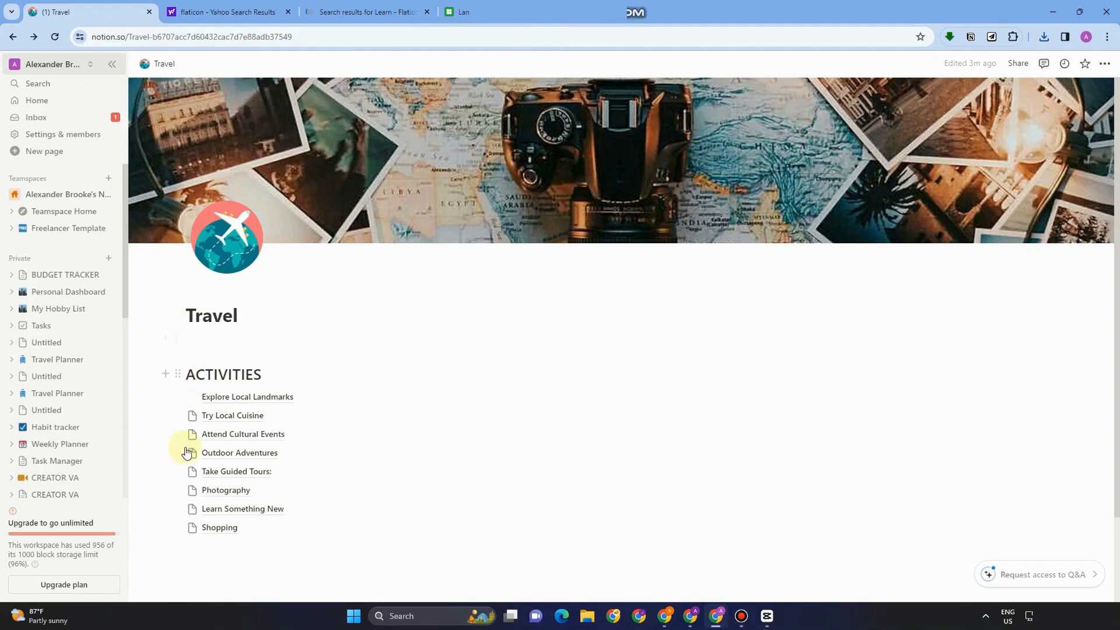
left_click(178, 398)
left_click(230, 396)
left_click(229, 397)
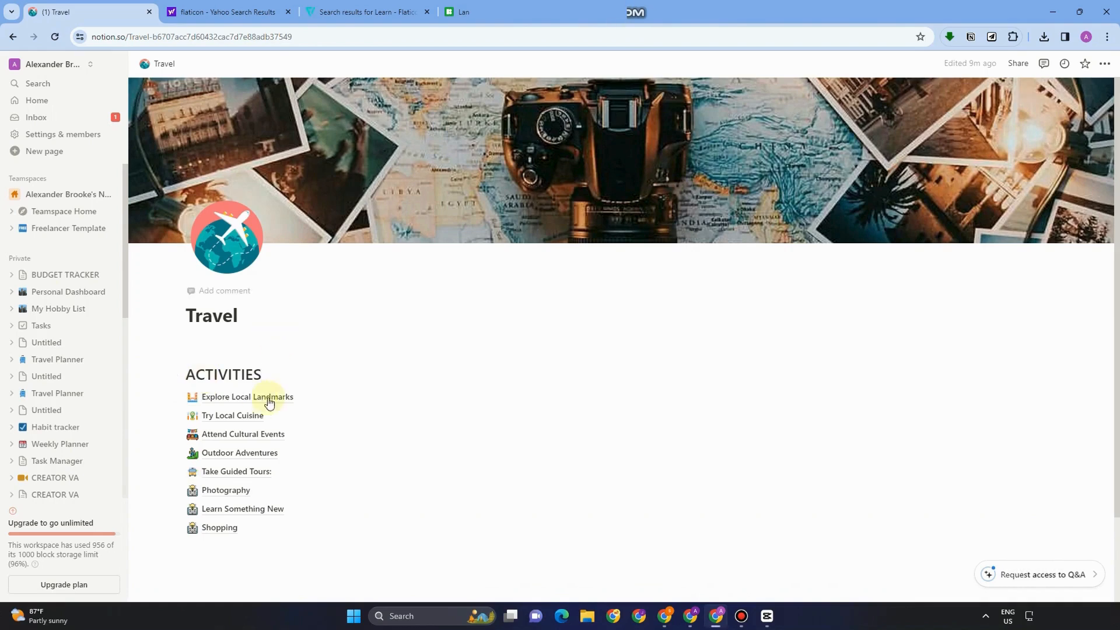
- Insert a divider directly below the ACTIVITIES heading
left_click(280, 375)
key("Return")
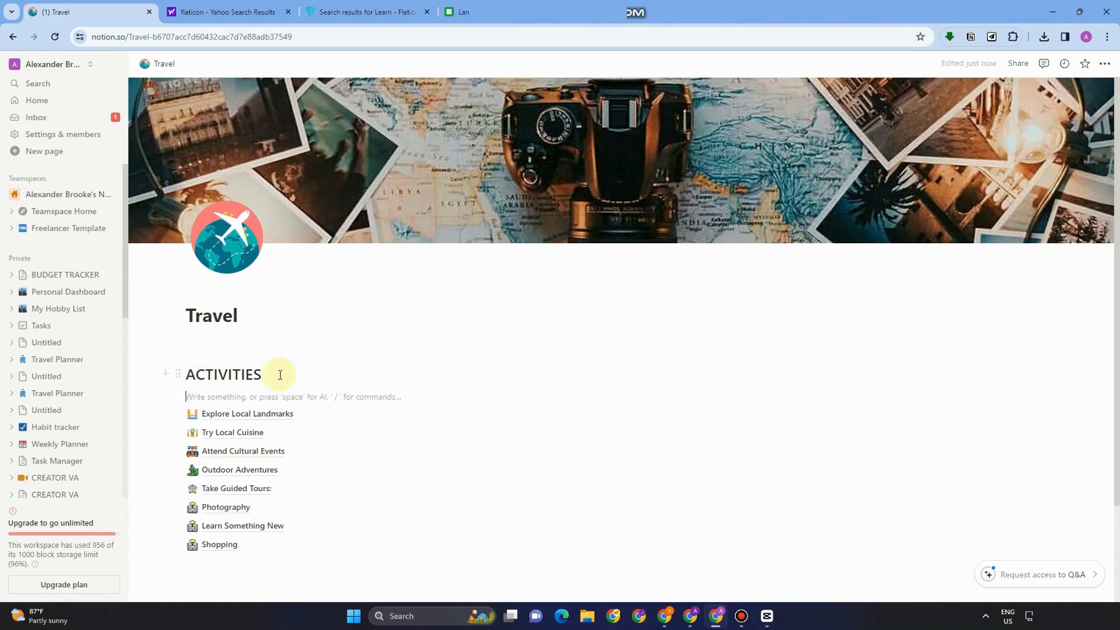
type("-")
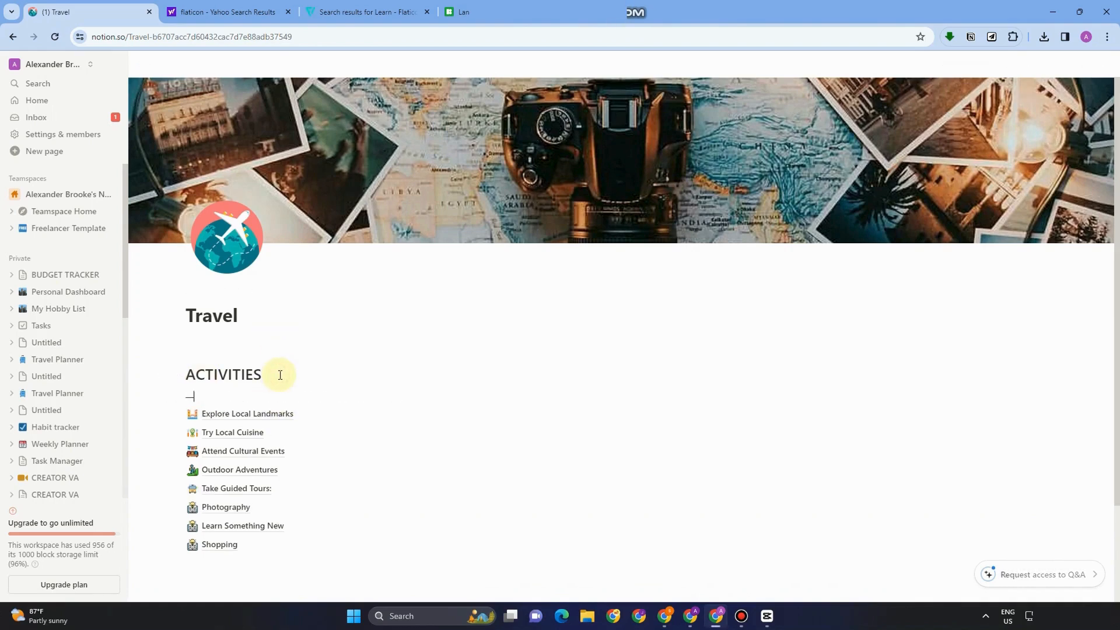
type("--")
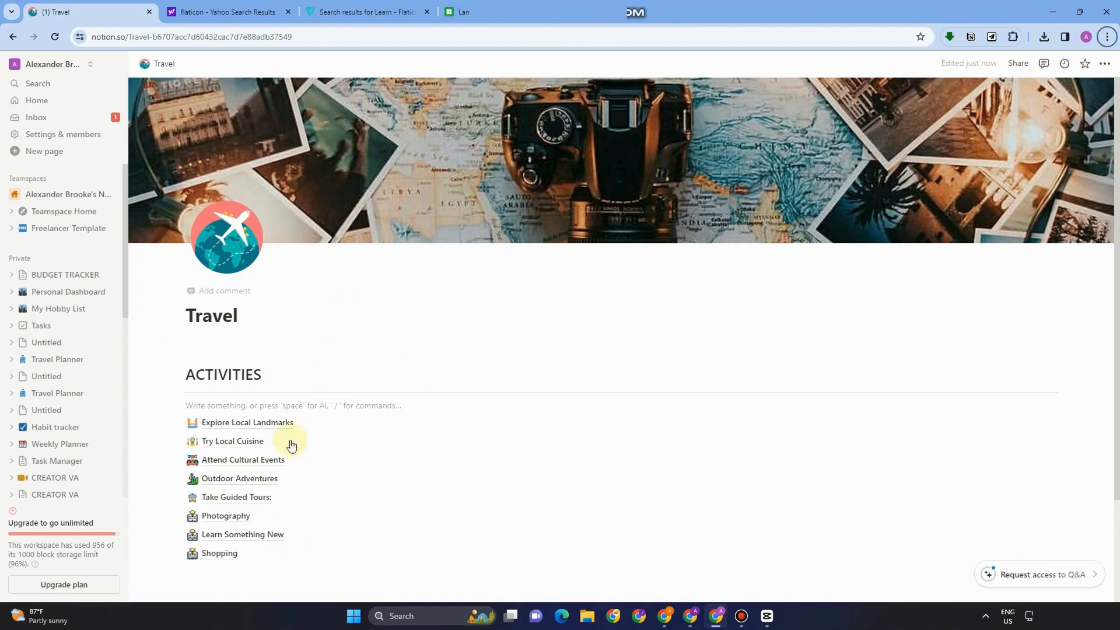
- Separate the activity sub-pages into pairs with dividers after Try Local Cuisine, Outdoor Adventures and Photography
left_click(292, 477)
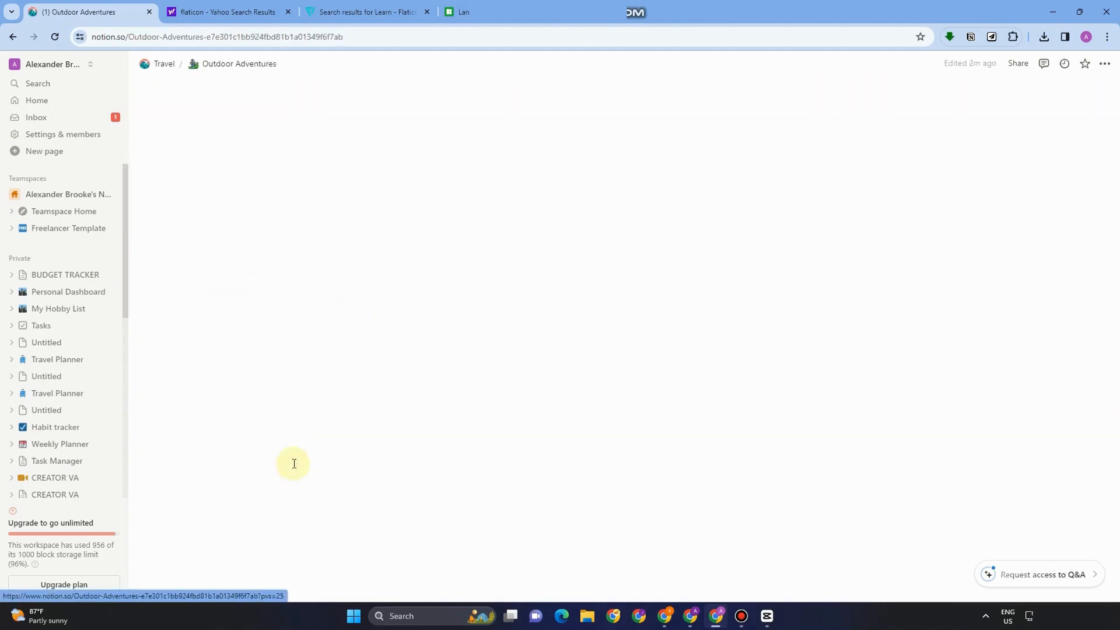
left_click(164, 64)
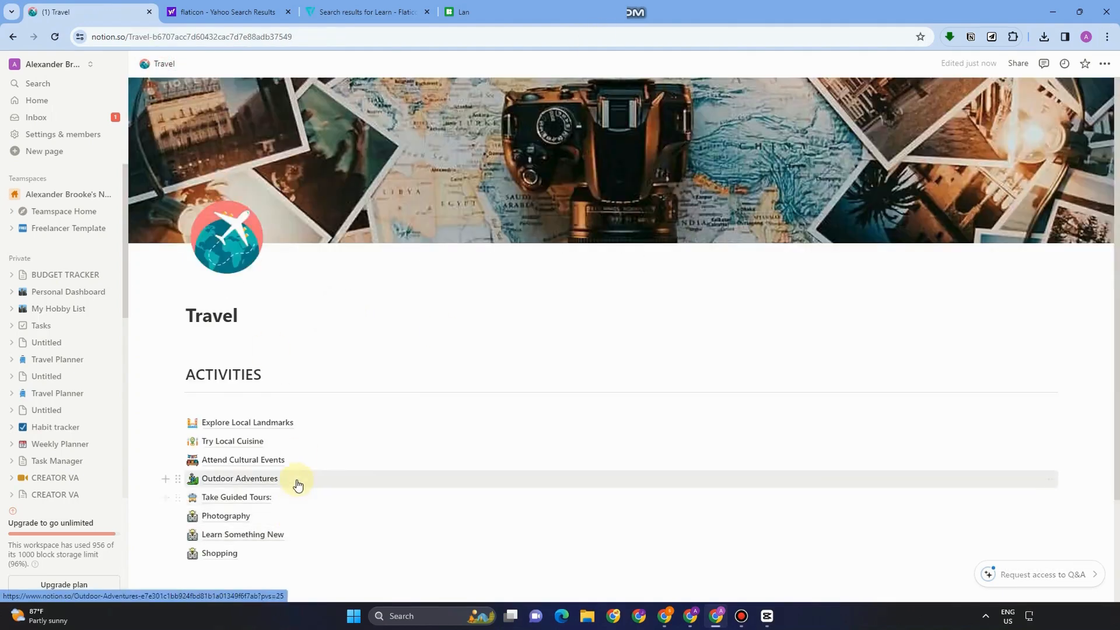
left_click(308, 465)
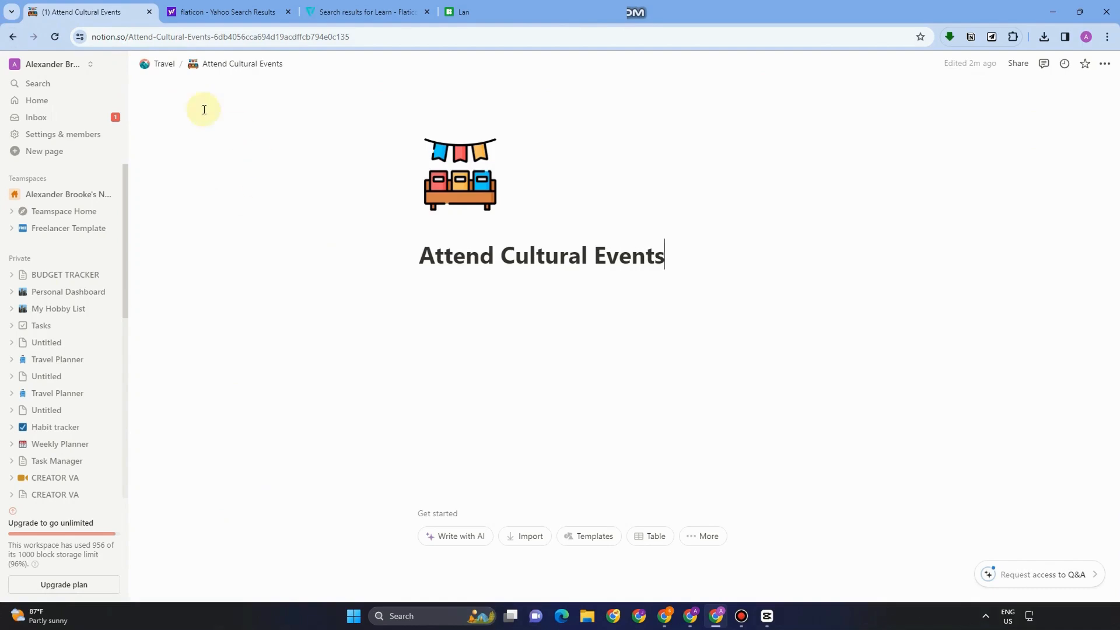
left_click(164, 64)
scroll(271, 375, "down", 3)
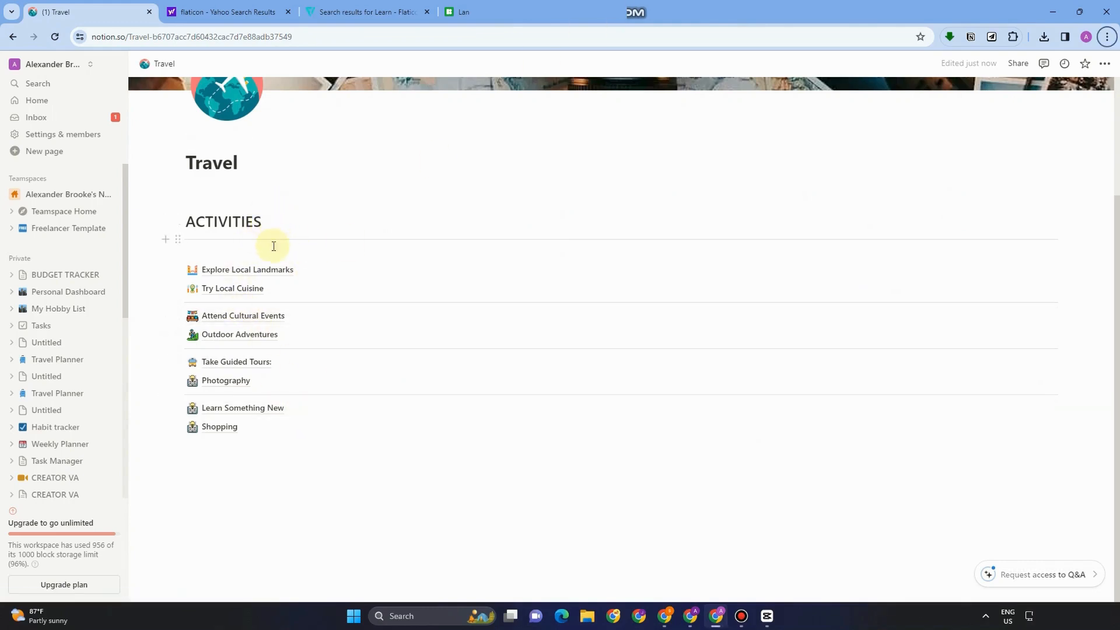
- Try to move the empty block below the ACTIVITIES divider into a second column, and undo the move
type("/")
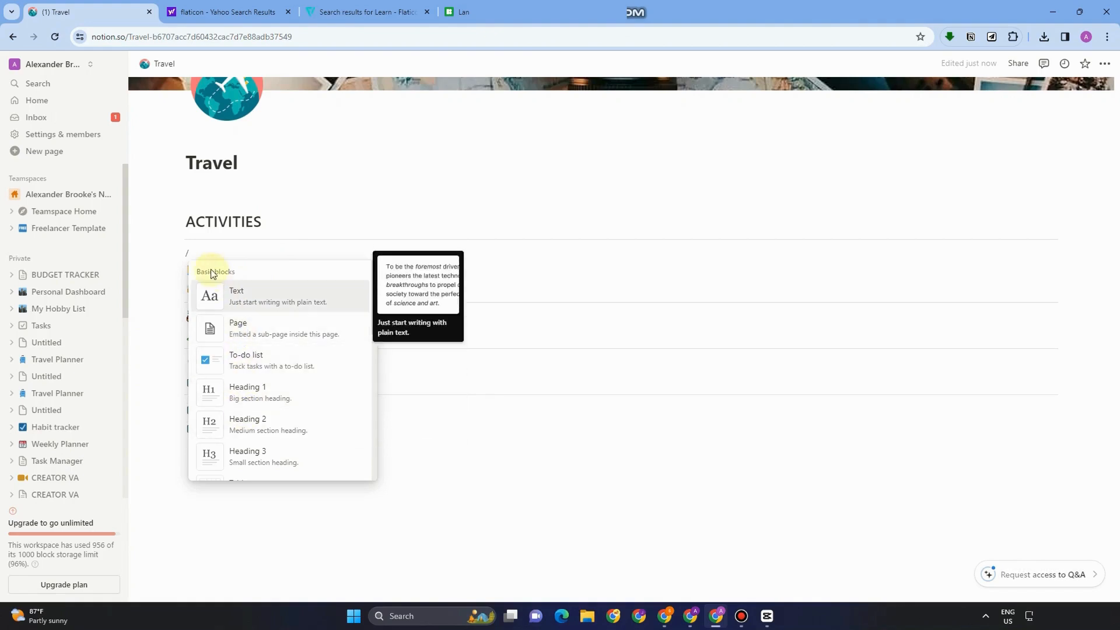
left_click(207, 248)
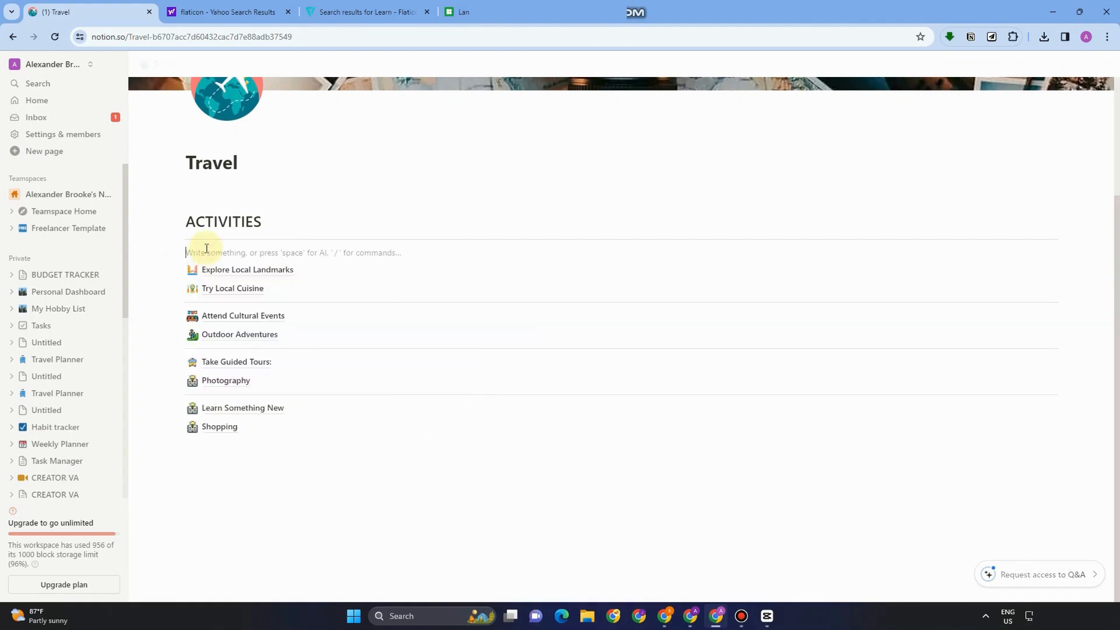
left_click_drag(175, 258, 1077, 232)
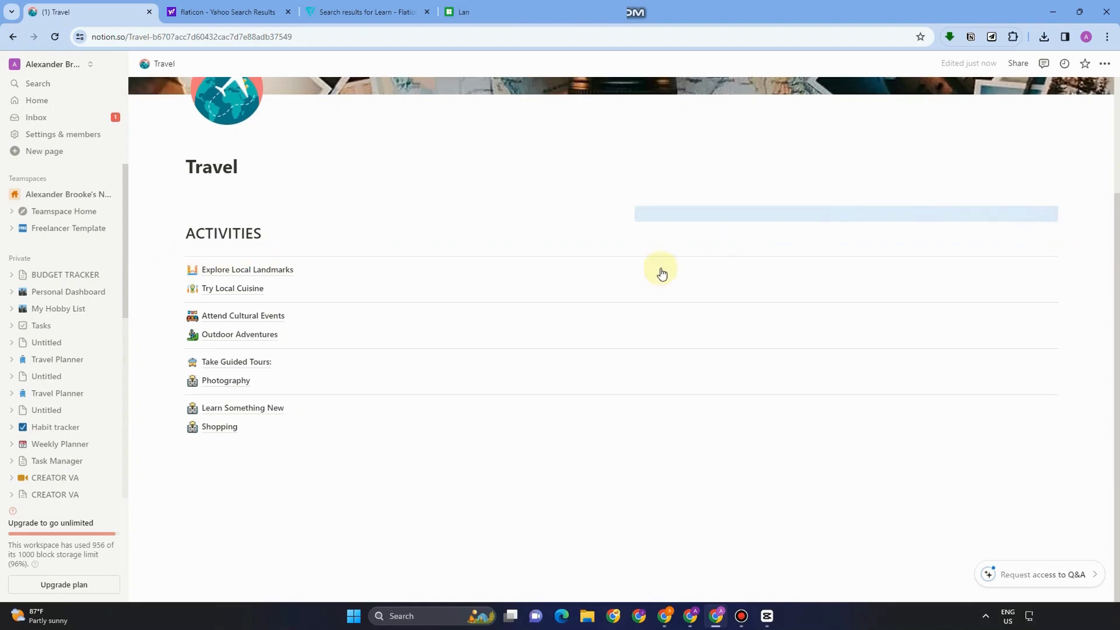
left_click(768, 229)
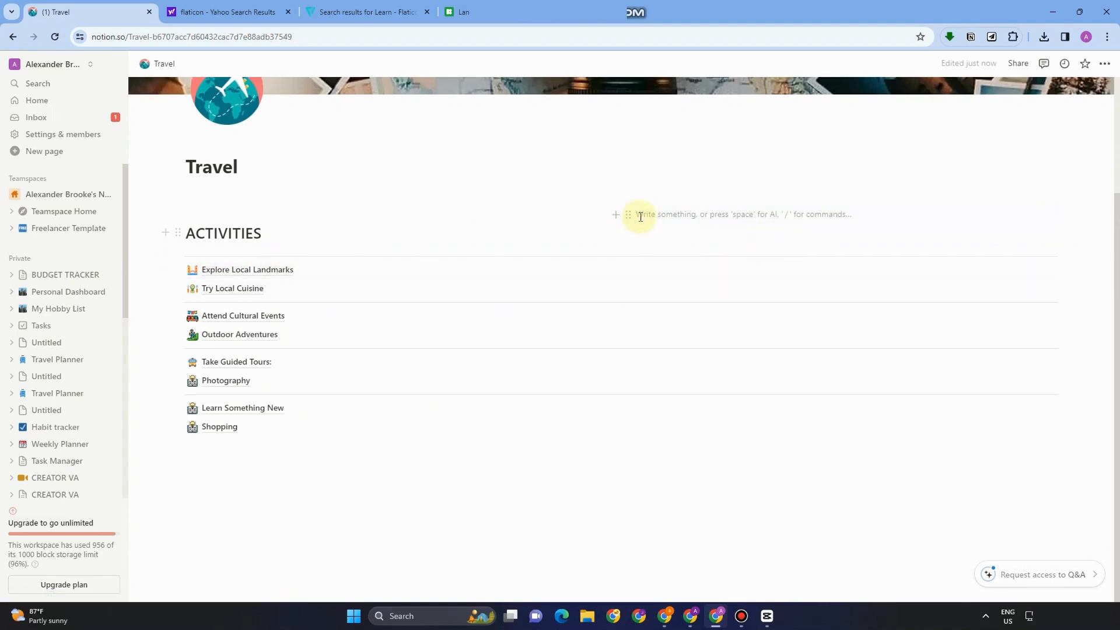
left_click_drag(630, 216, 1103, 281)
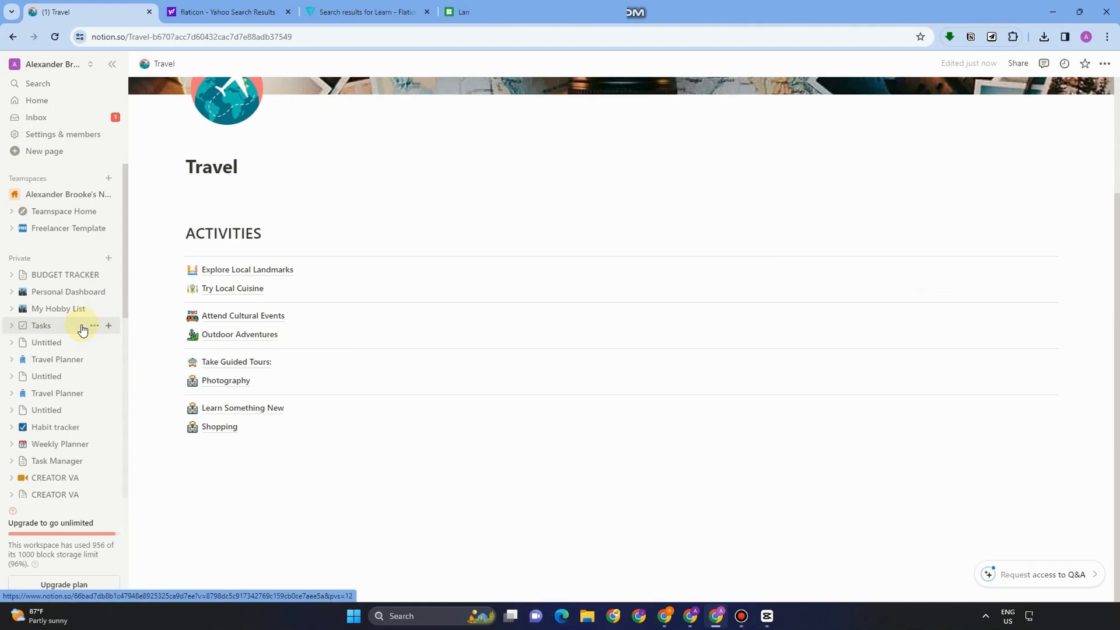
key("ctrl+z")
- Arrange the ACTIVITIES sub-pages and their dividers in a half-width column under the heading
left_click_drag(158, 262, 243, 447)
left_click_drag(174, 270, 179, 249)
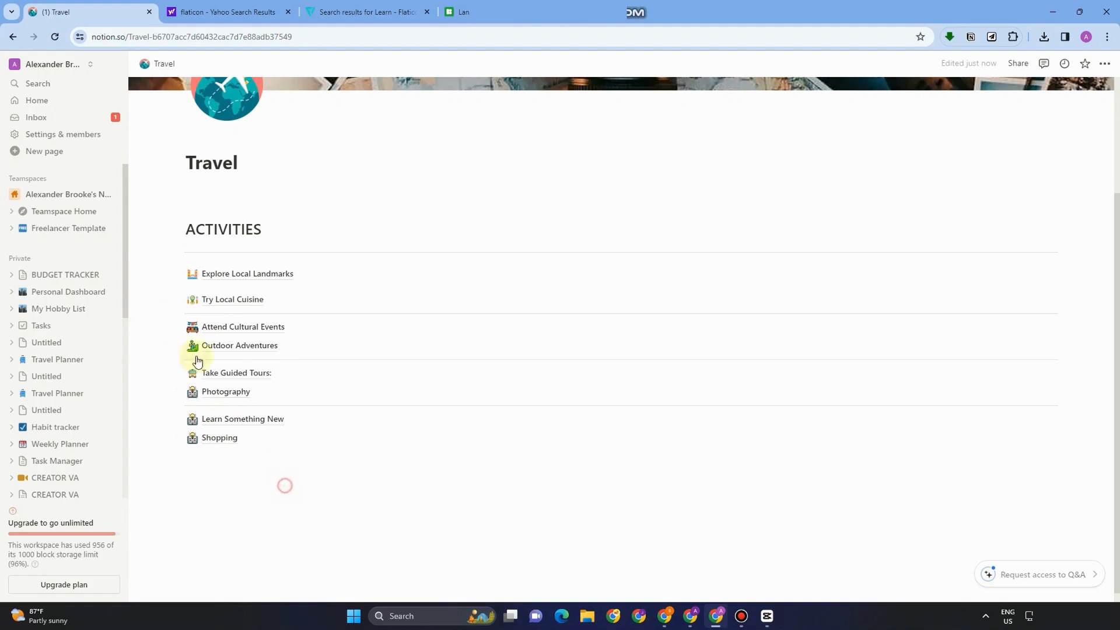
left_click_drag(285, 486, 173, 244)
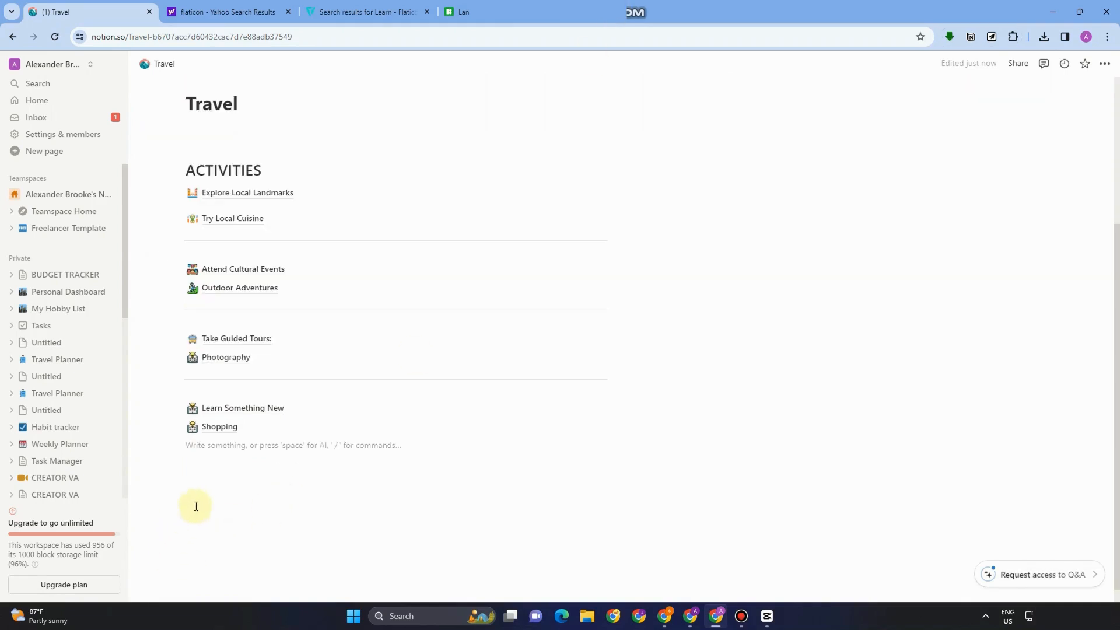
- Add an "Optional" heading below the Shopping sub-page, with an empty line under it
key("Return")
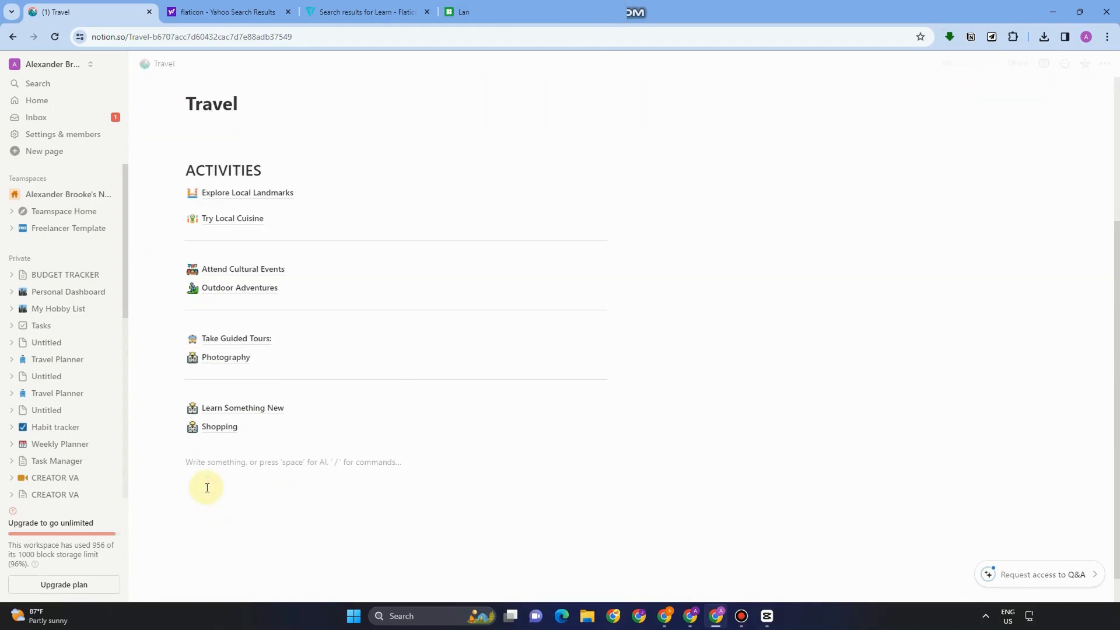
type("#")
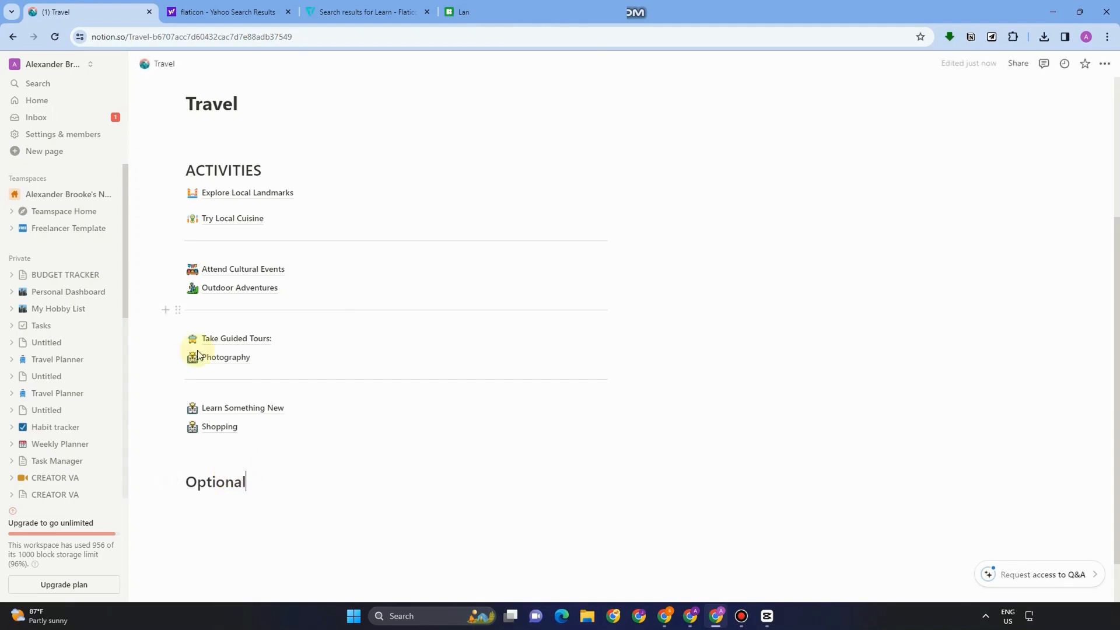
left_click(209, 509)
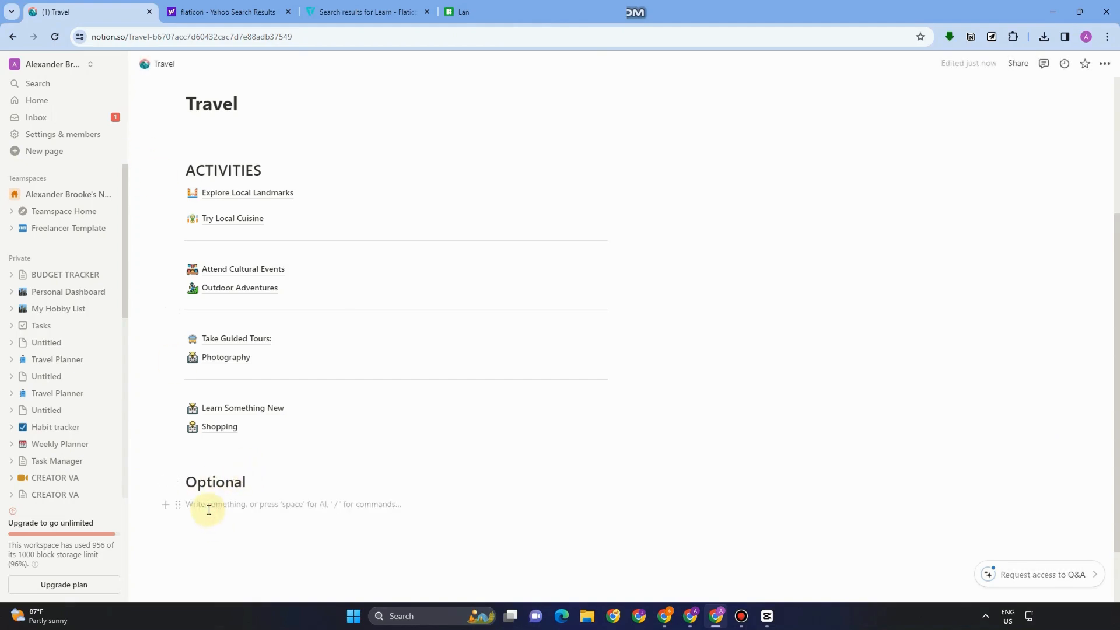
- Insert a table view database block under the Optional heading
type("/")
scroll(250, 366, "down", 3)
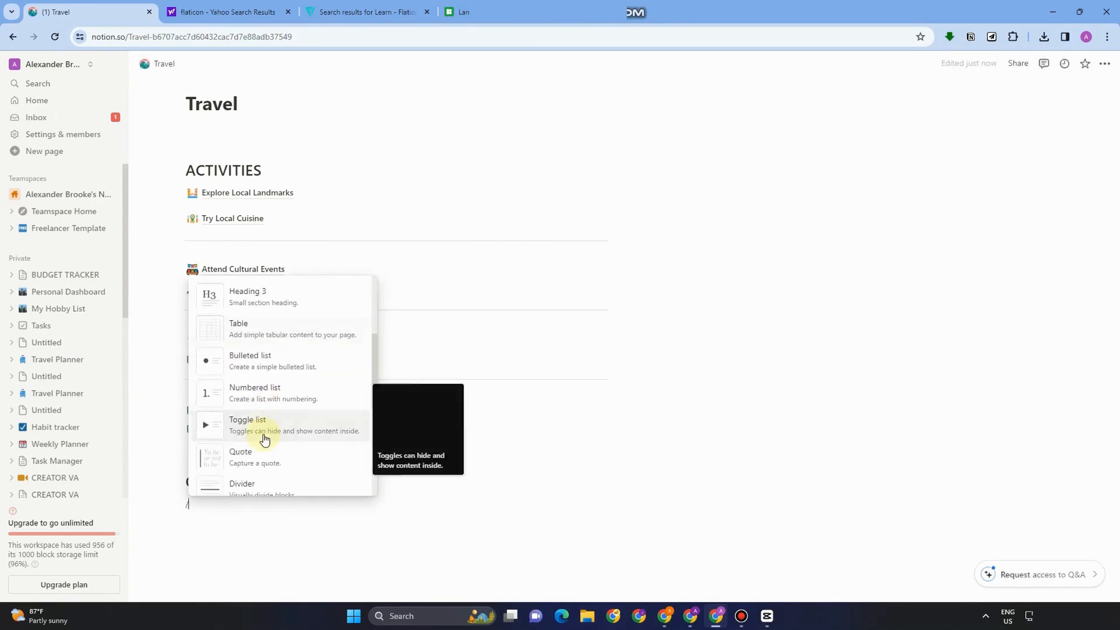
scroll(263, 455, "down", 3)
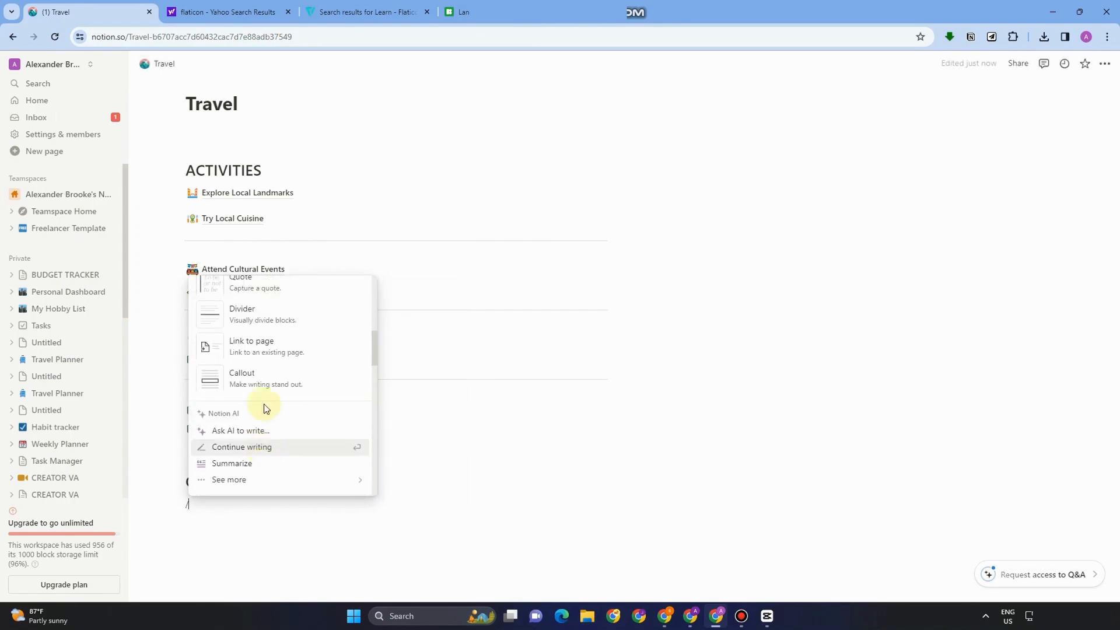
scroll(272, 427, "down", 10)
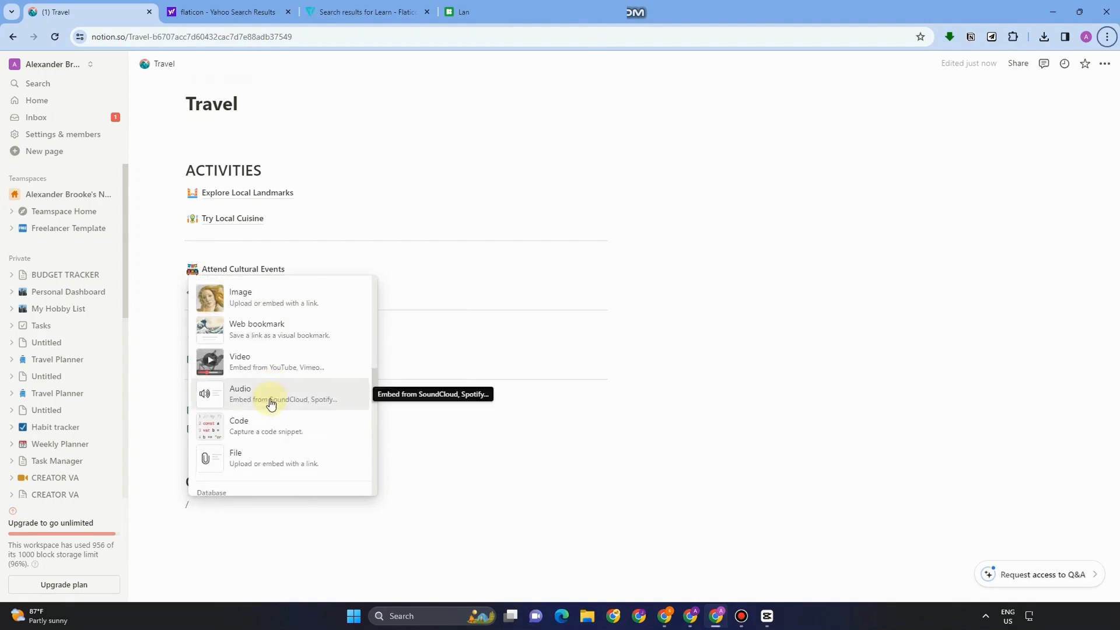
scroll(276, 405, "up", 5)
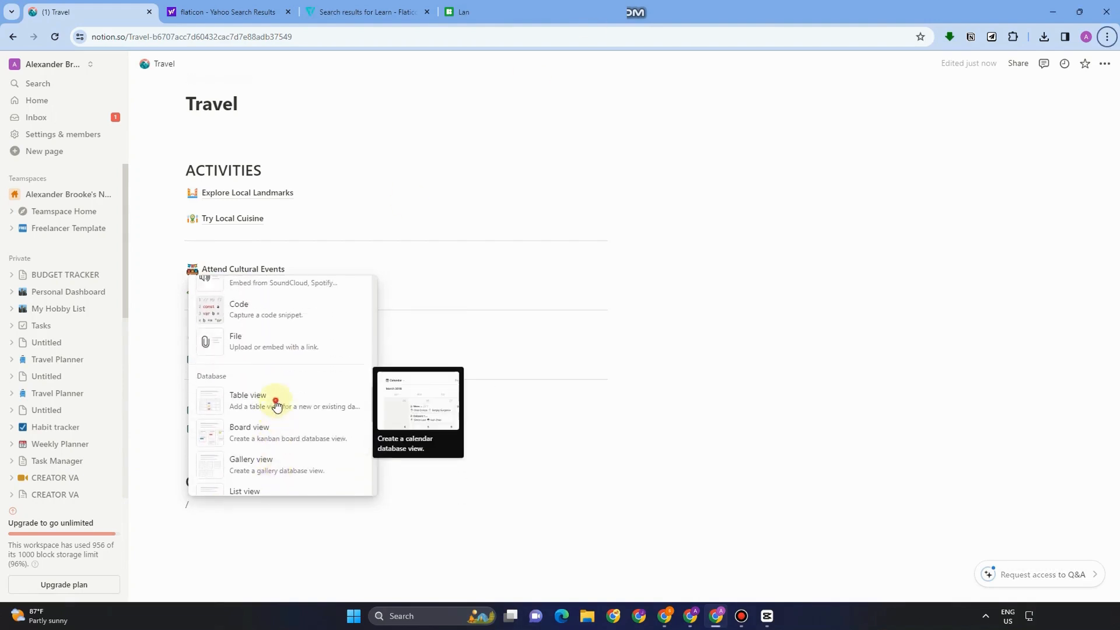
key("BackSpace")
scroll(678, 527, "down", 3)
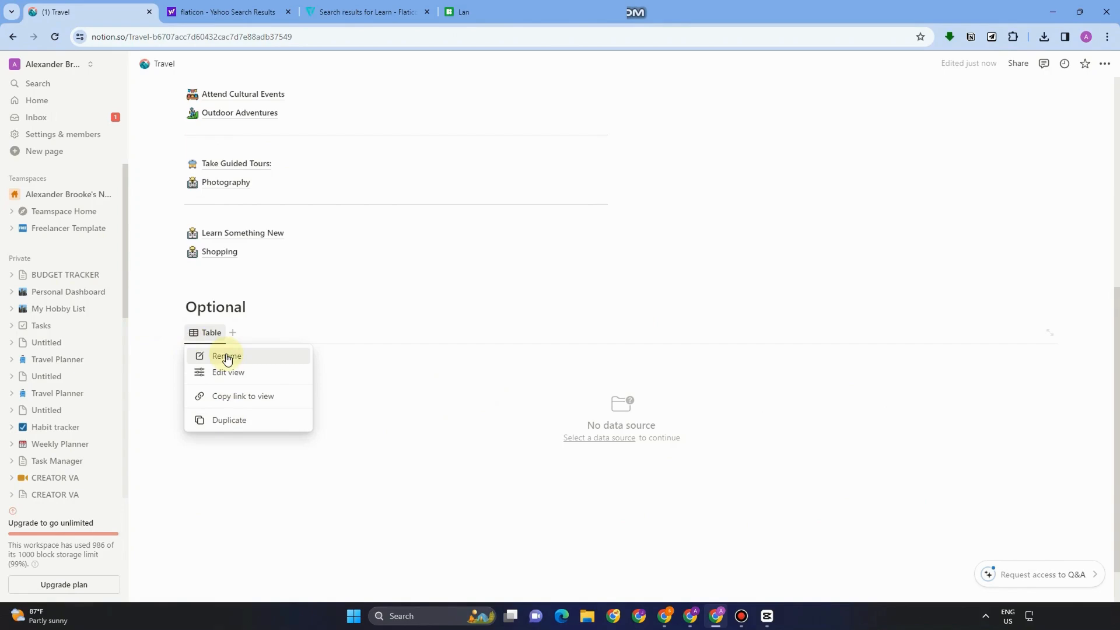
- Create a new database as the table's data source and add Date and Select properties to it
left_click(228, 371)
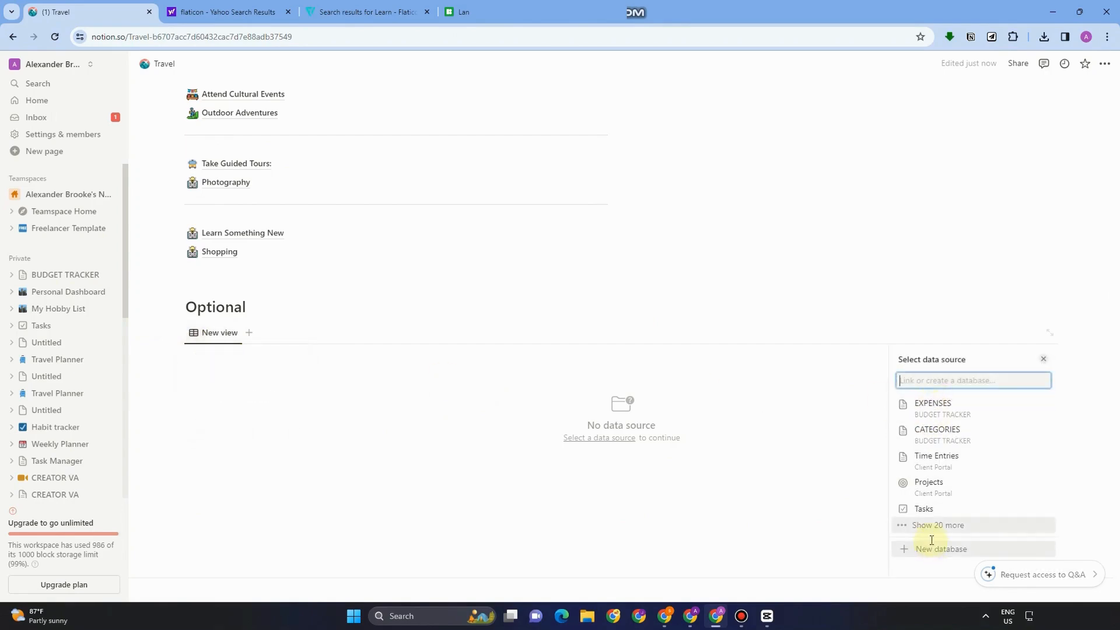
left_click(922, 550)
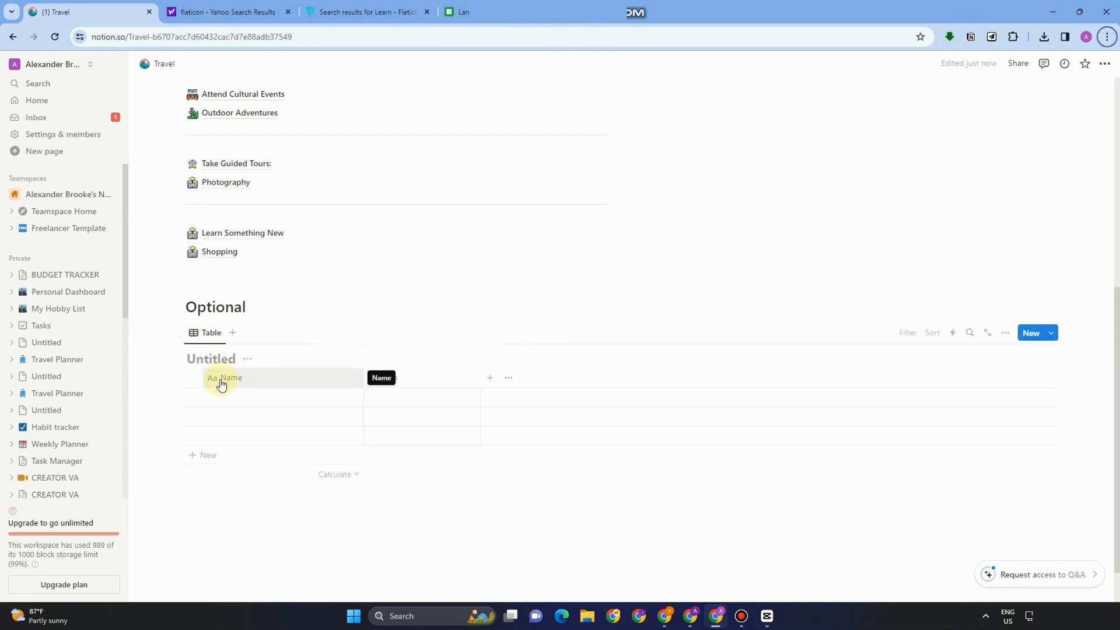
left_click(384, 381)
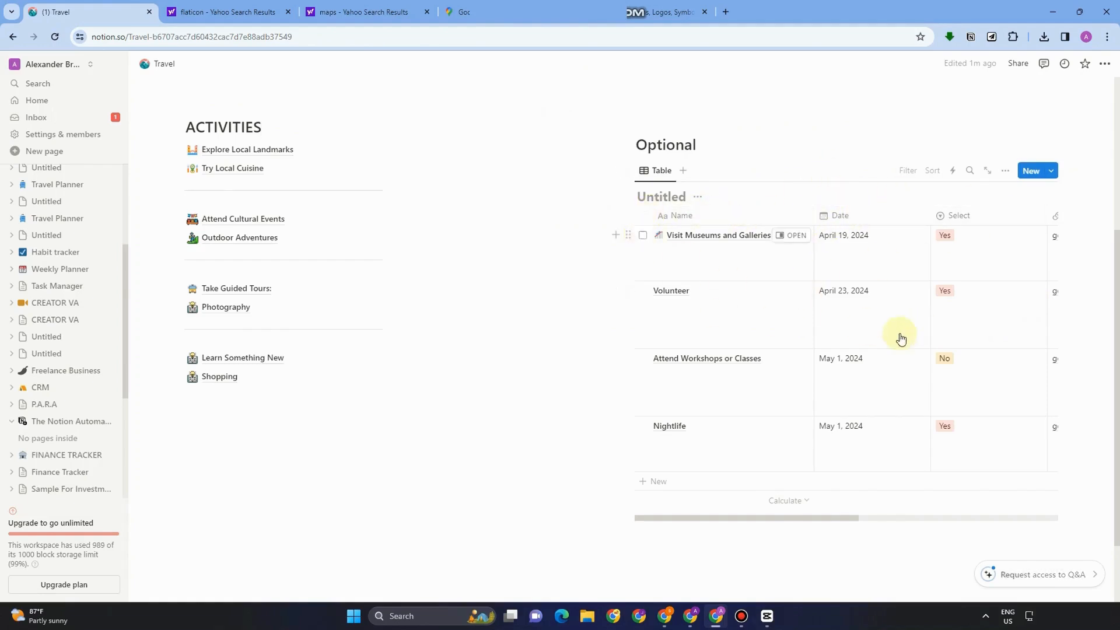
left_click(628, 234)
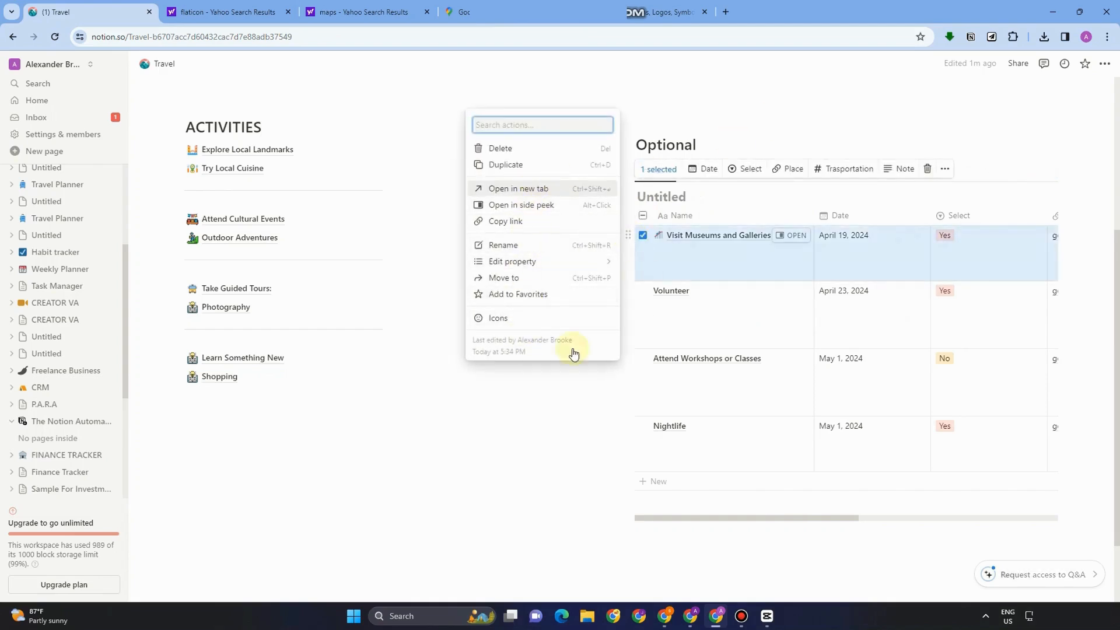
left_click(808, 111)
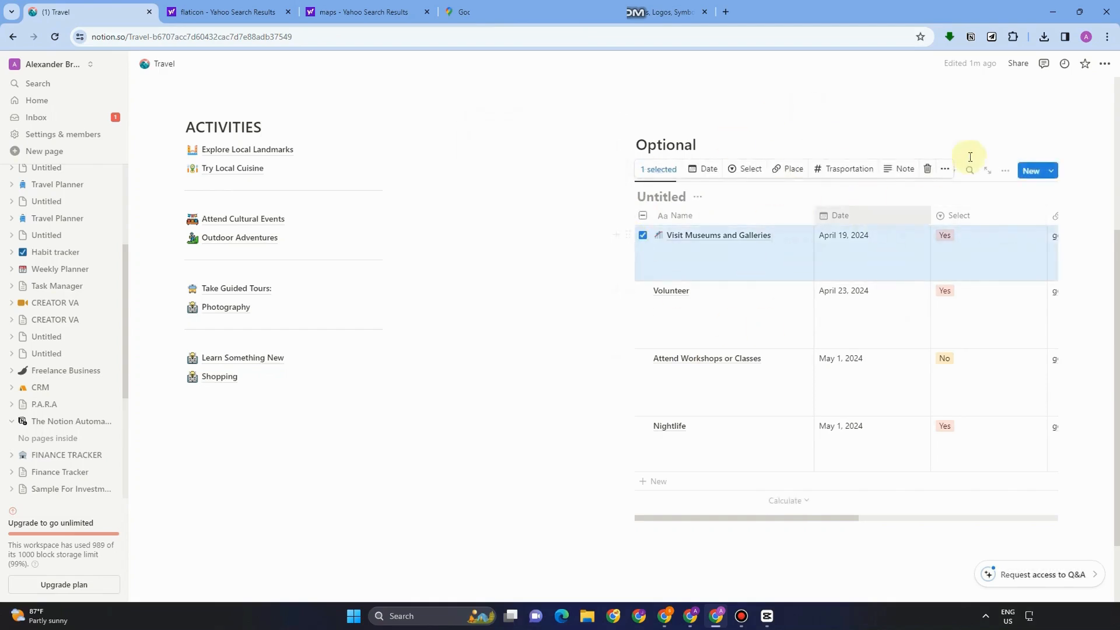
left_click(838, 103)
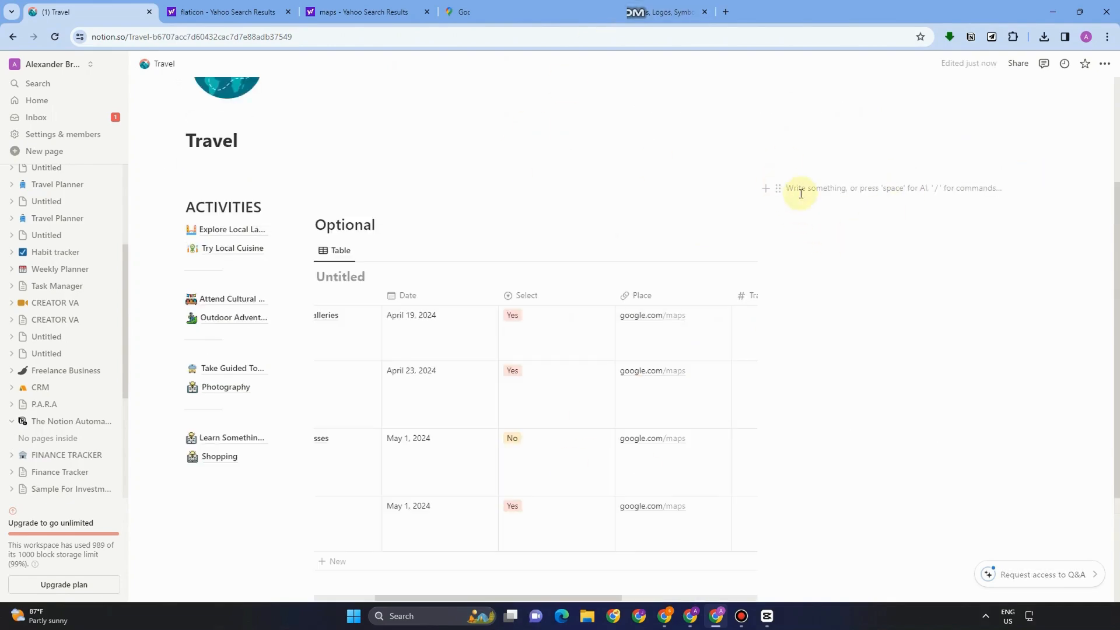
- Embed a Google Maps block showing Hong Kong in the empty column beside the Optional table
type("/")
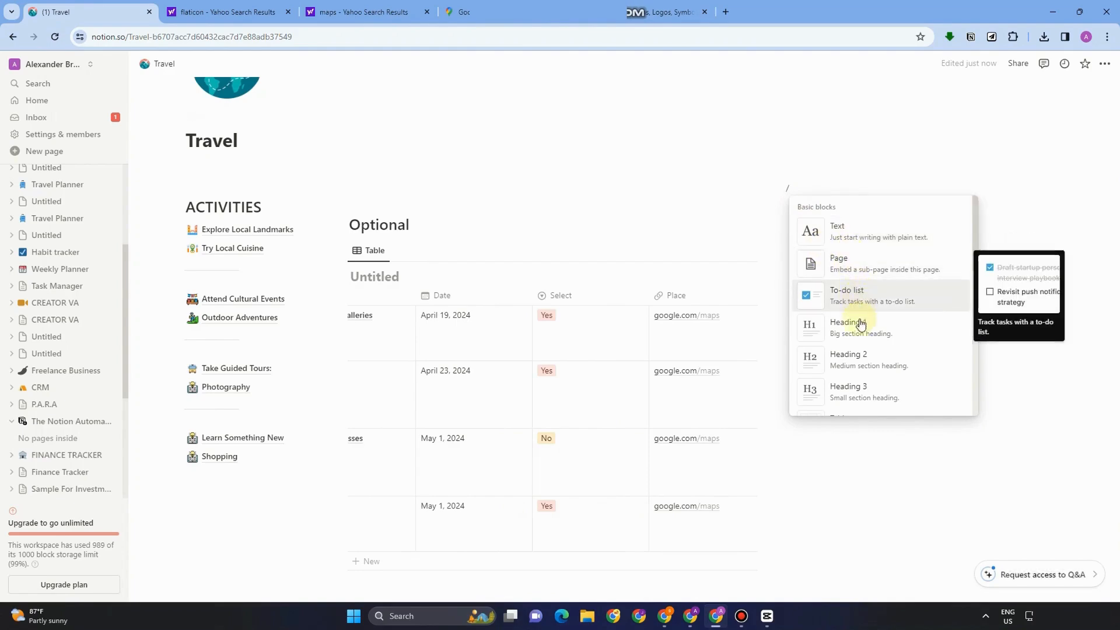
scroll(866, 350, "down", 2)
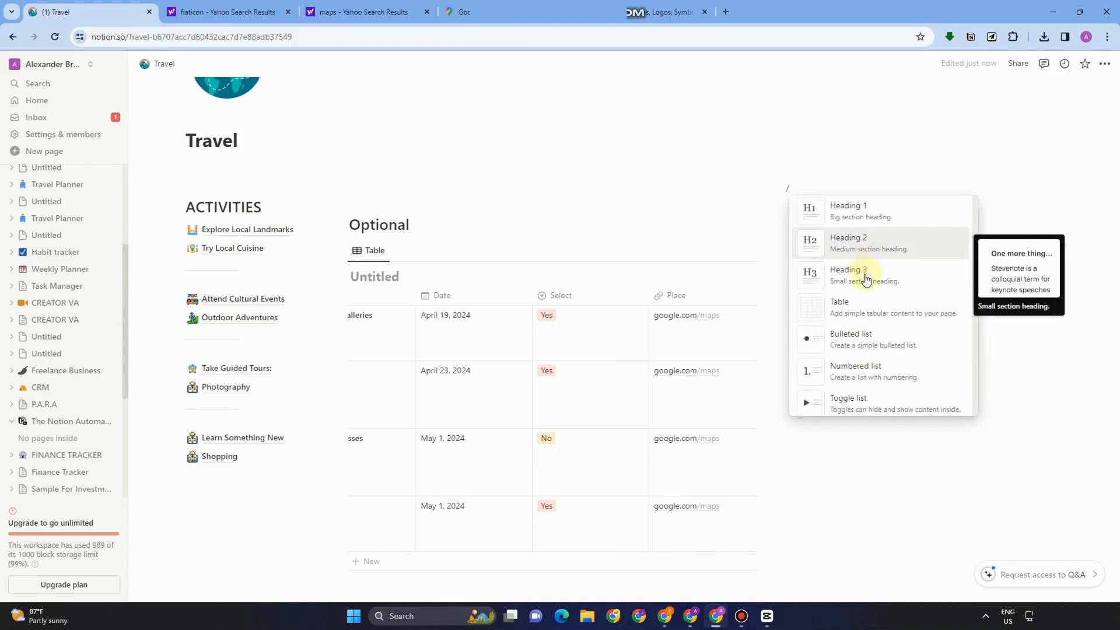
scroll(858, 318, "down", 5)
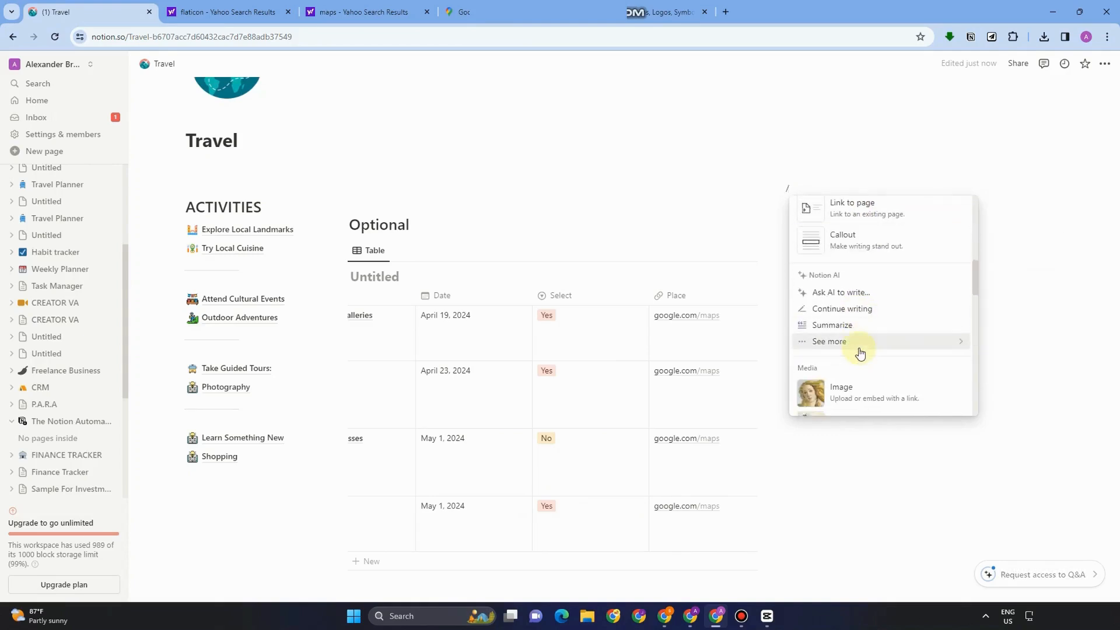
scroll(863, 362, "down", 3)
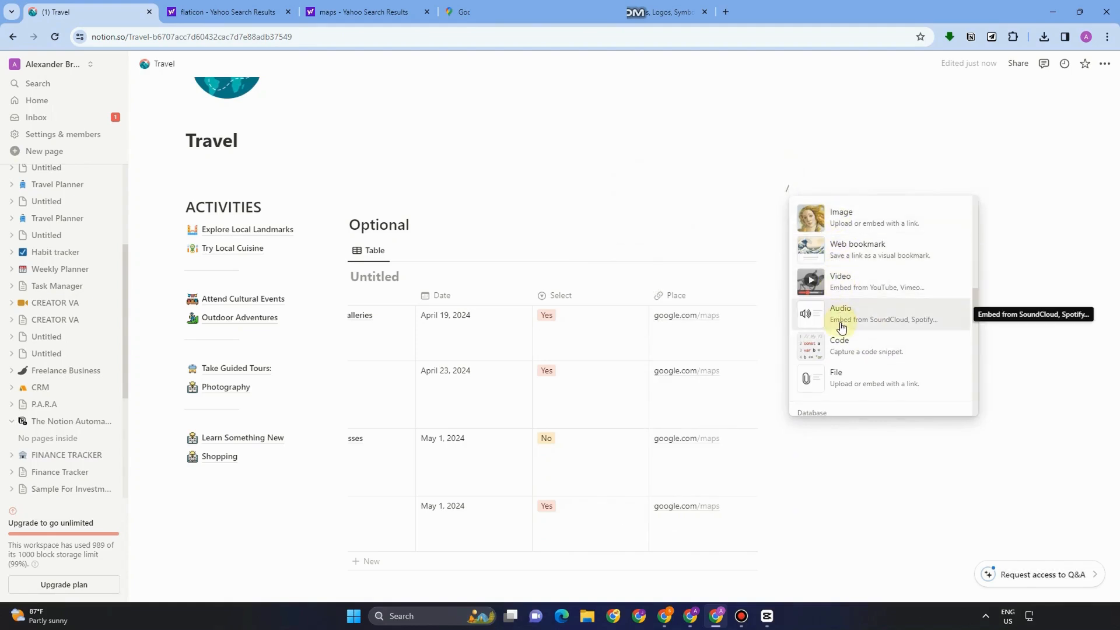
scroll(846, 330, "down", 2)
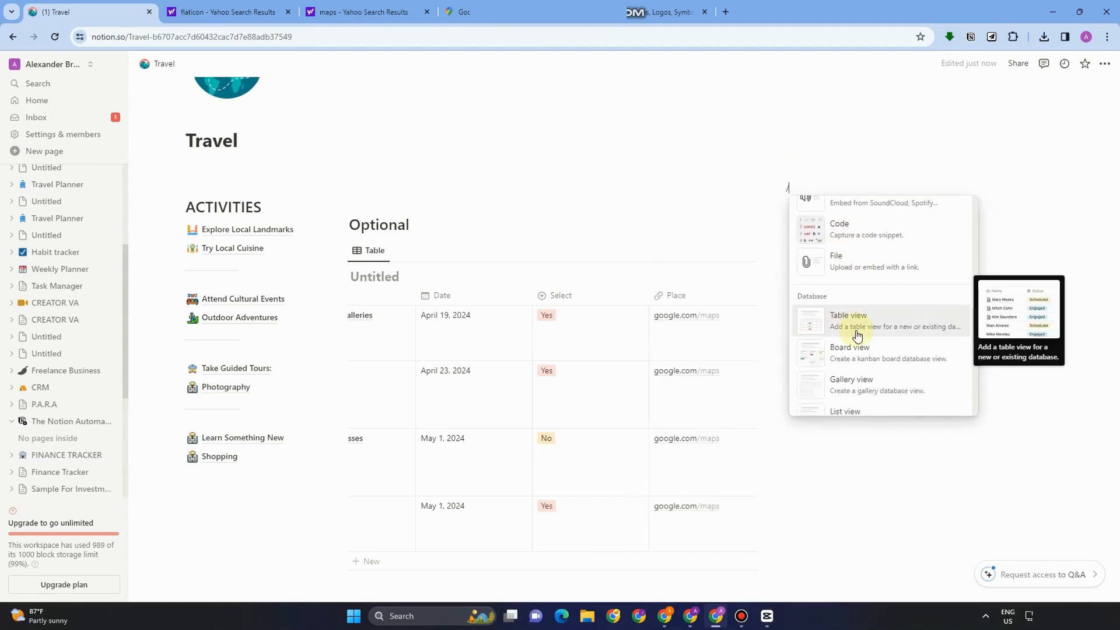
scroll(863, 330, "down", 3)
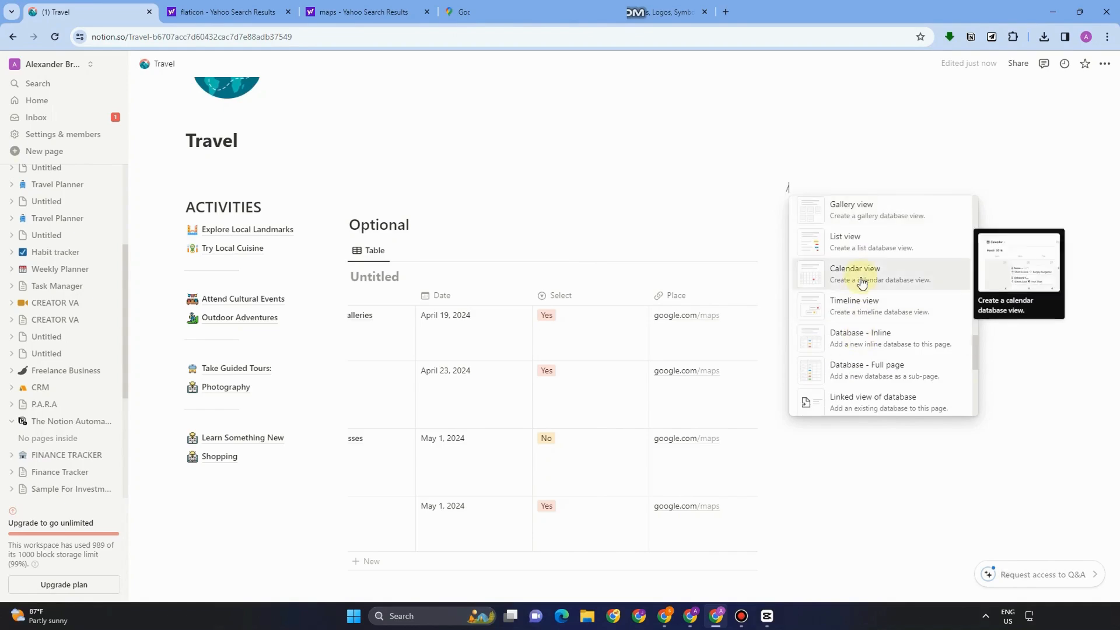
scroll(863, 350, "down", 2)
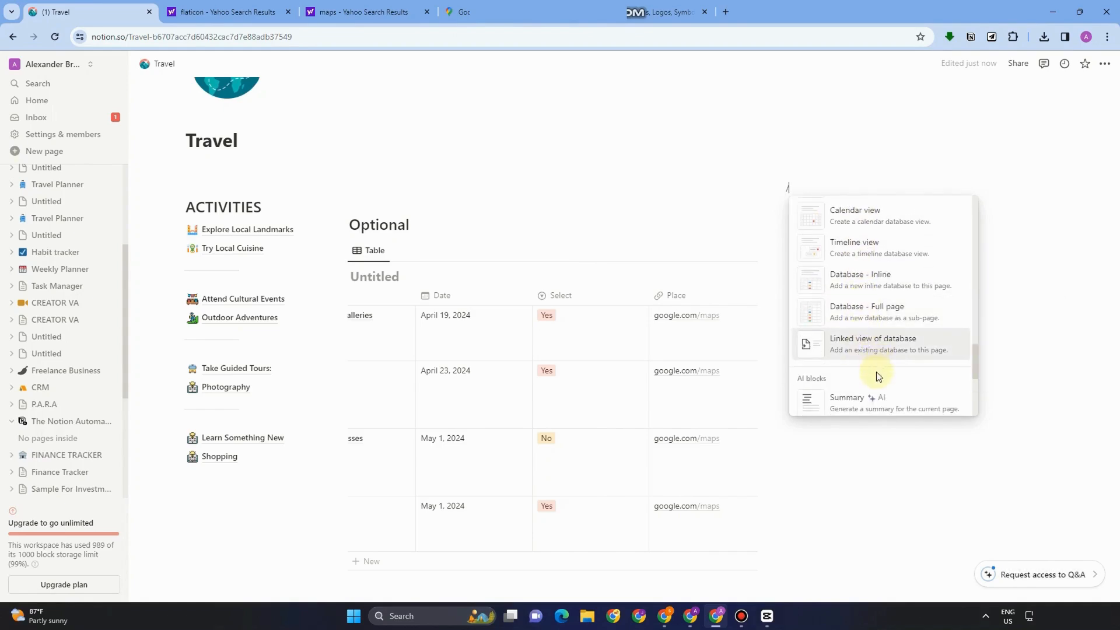
scroll(876, 372, "down", 5)
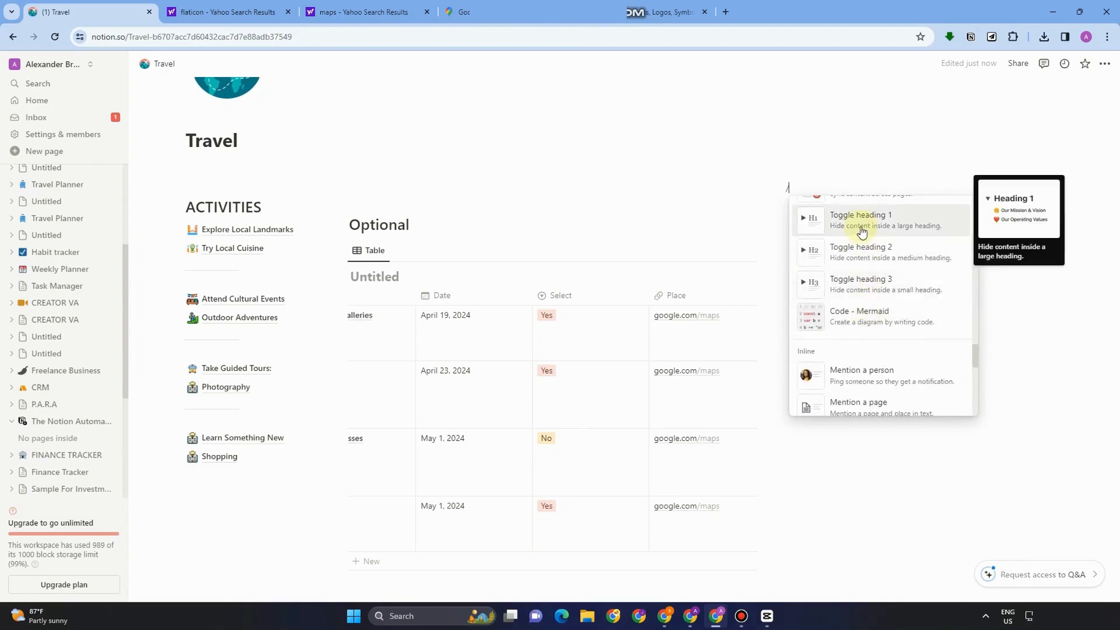
scroll(869, 304, "down", 4)
scroll(864, 328, "up", 3)
scroll(858, 315, "down", 5)
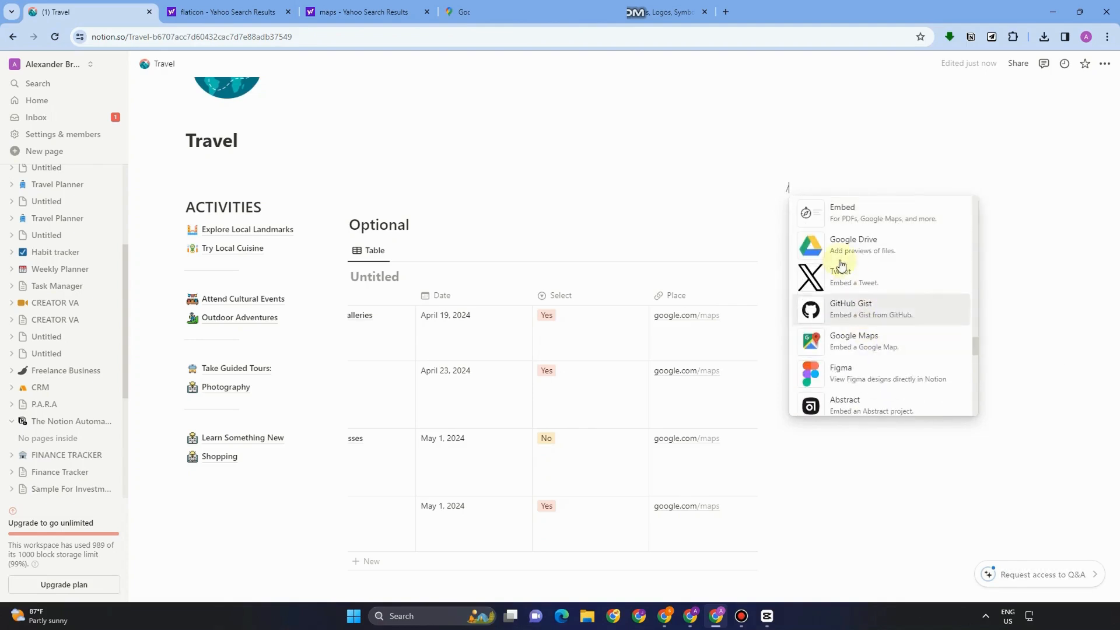
scroll(846, 271, "up", 1)
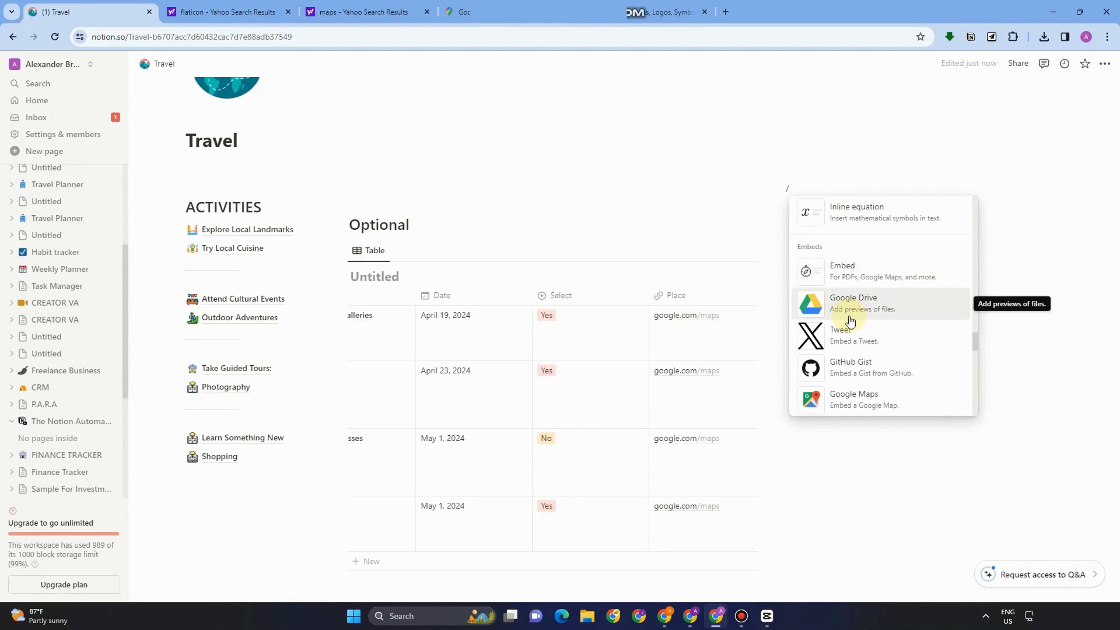
scroll(858, 318, "down", 1)
scroll(859, 315, "down", 1)
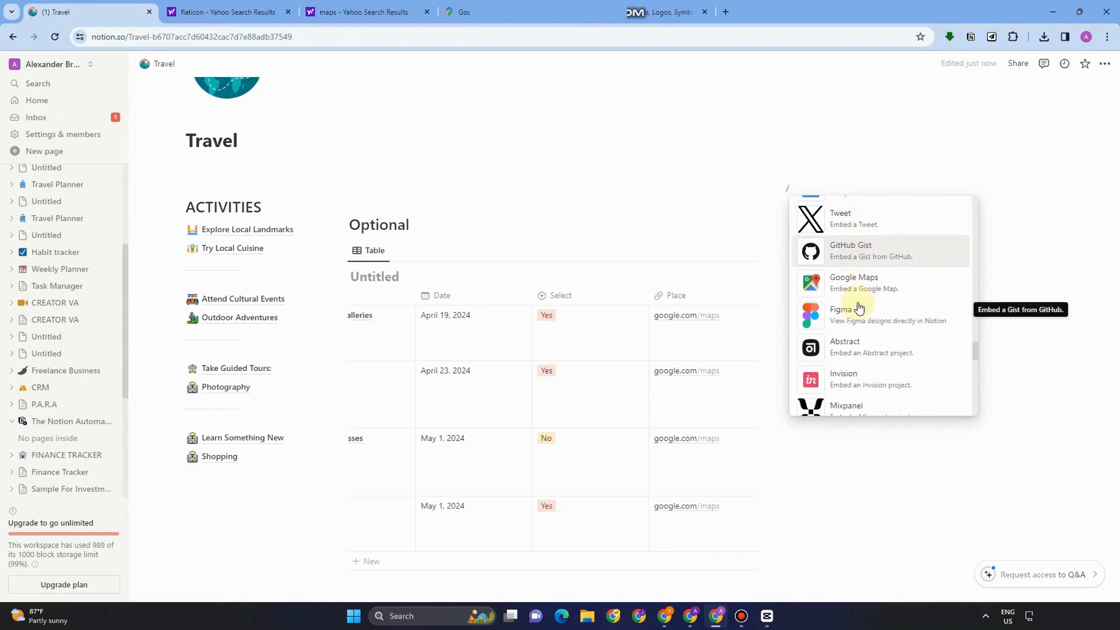
scroll(852, 391, "down", 2)
scroll(851, 391, "up", 1)
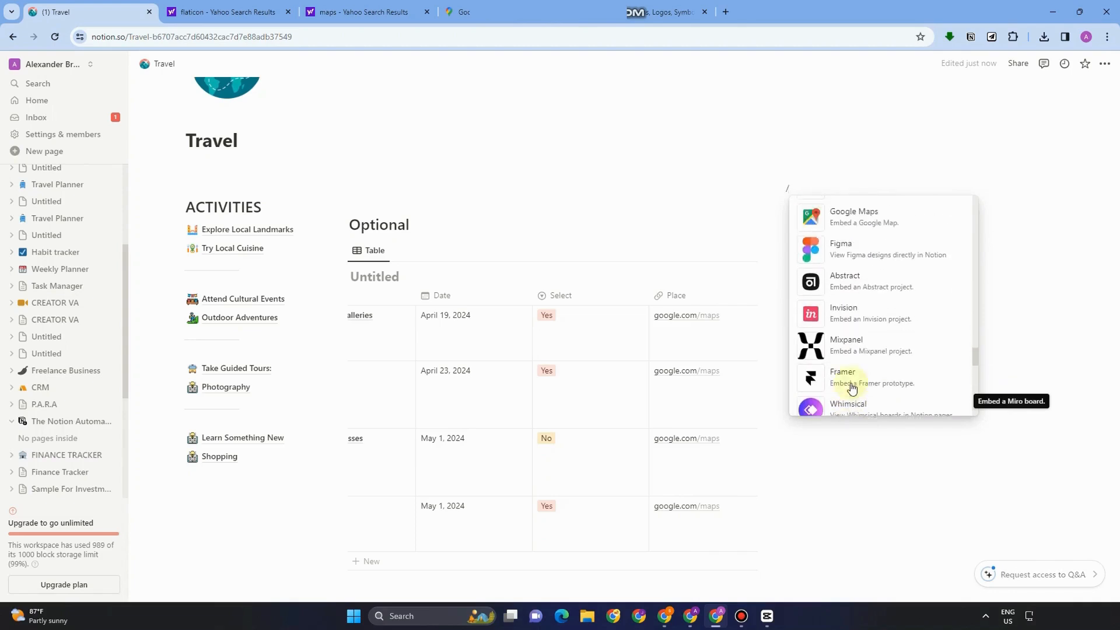
left_click(852, 220)
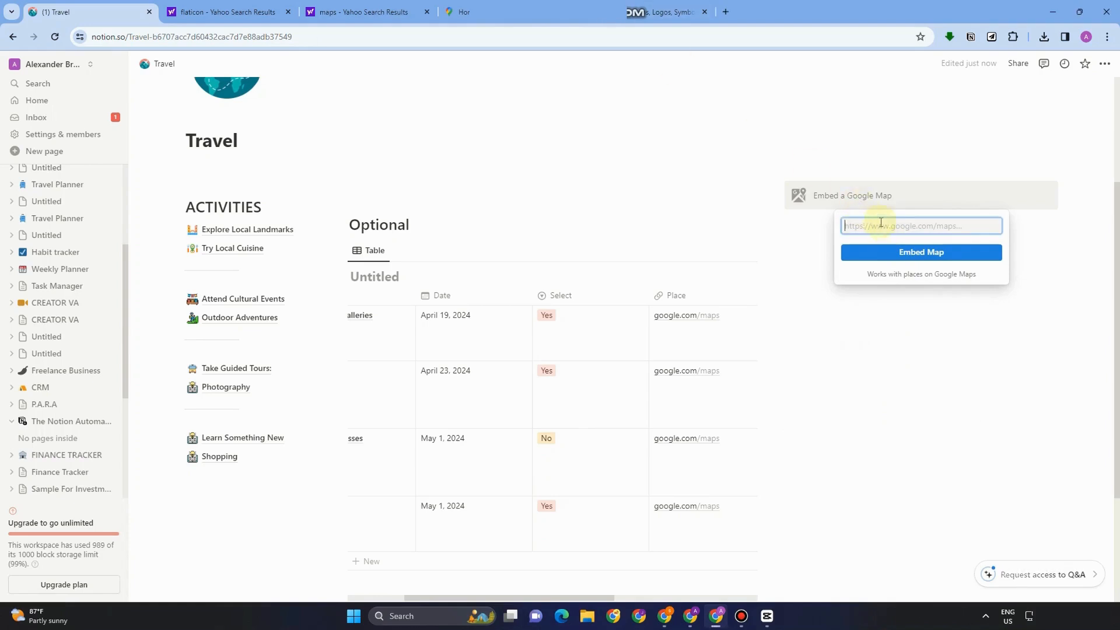
left_click(924, 256)
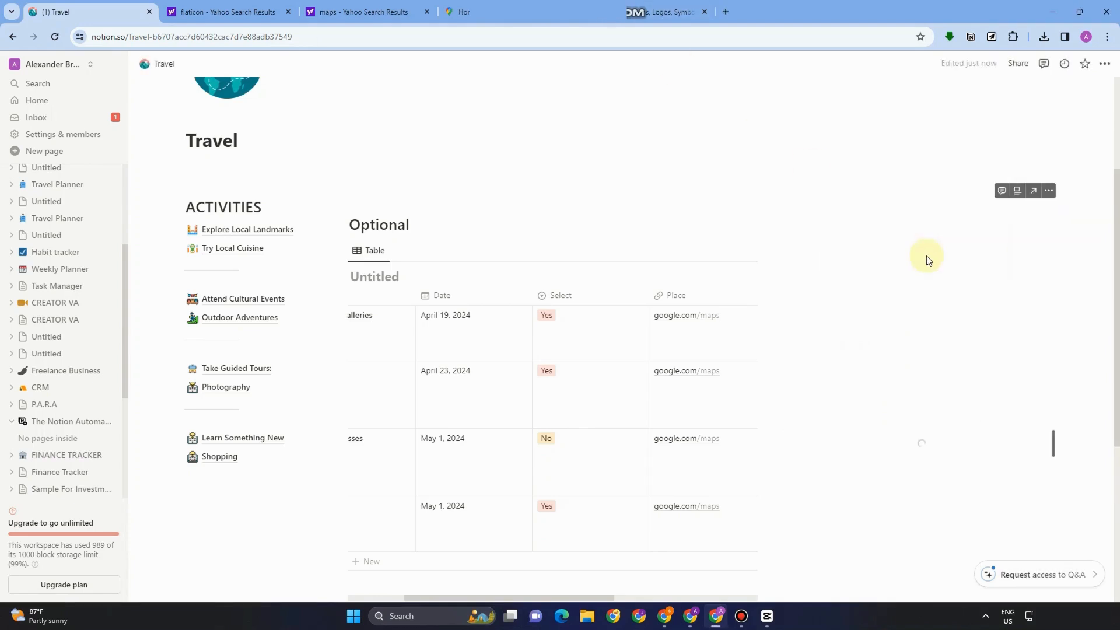
- Pan the embedded map to the Shenzhen area and shorten its block to about the height of the Optional table
scroll(934, 291, "down", 1)
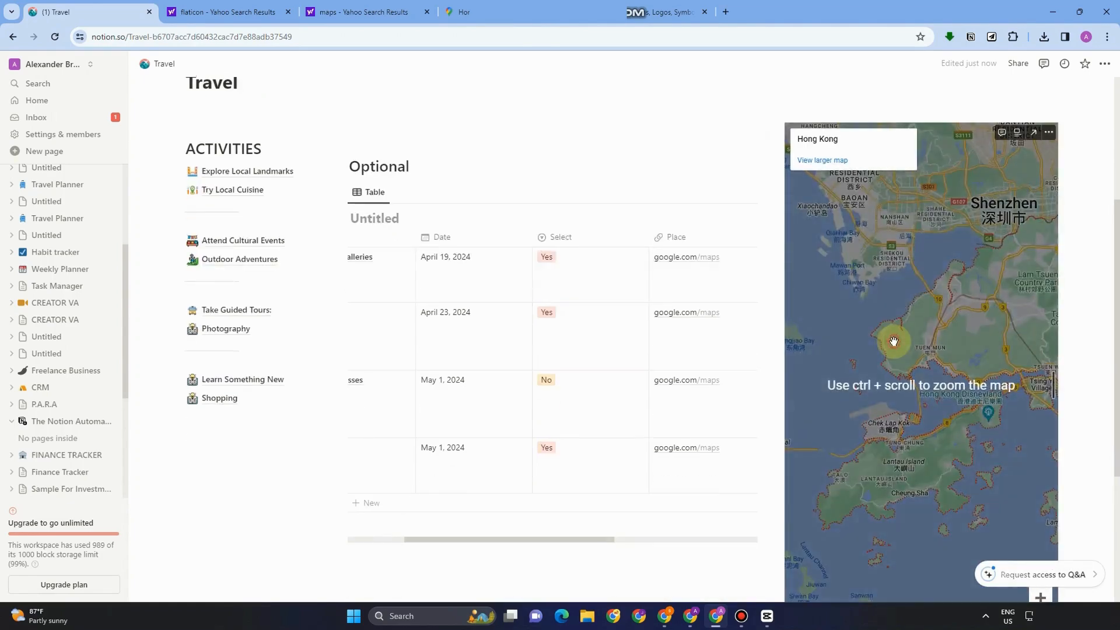
left_click_drag(966, 304, 941, 362)
left_click_drag(986, 283, 902, 357)
left_click_drag(986, 234, 894, 304)
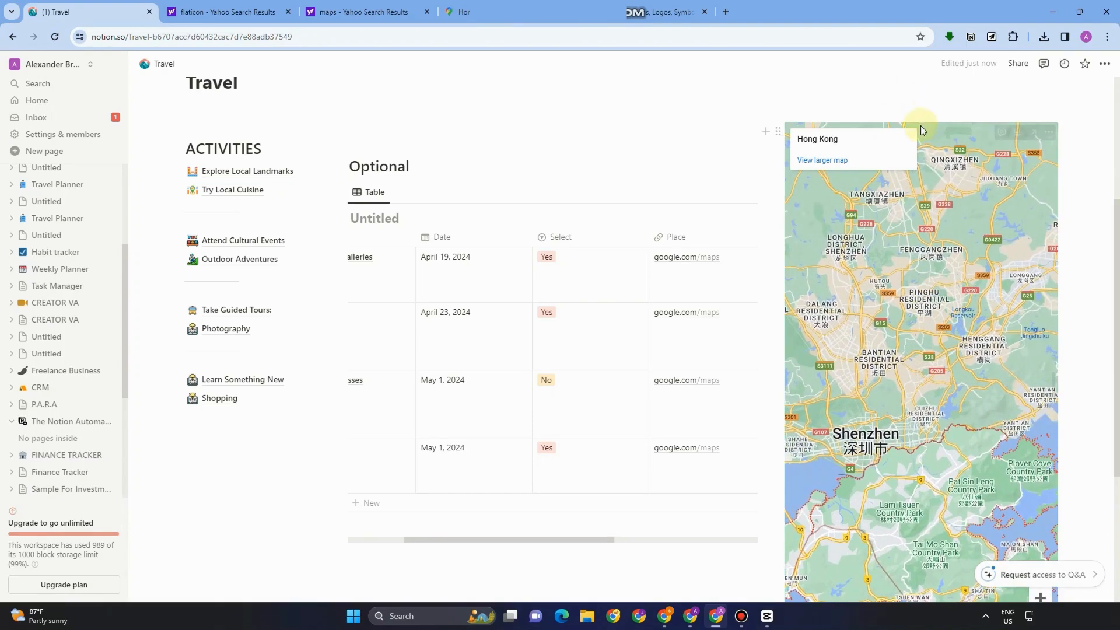
left_click(921, 120)
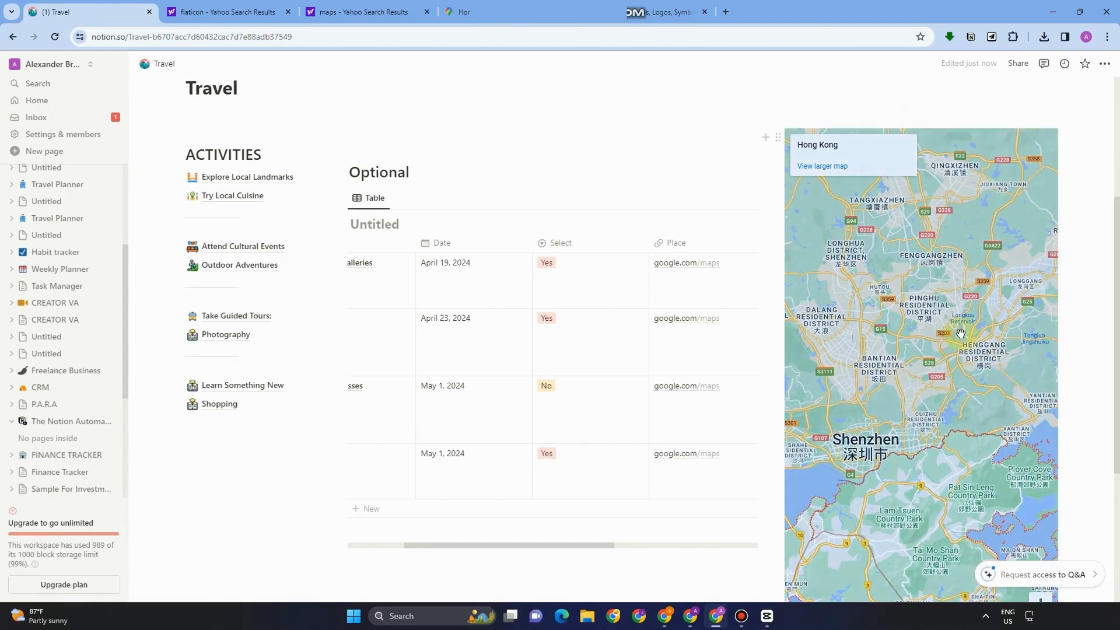
left_click(913, 362)
scroll(936, 427, "down", 4)
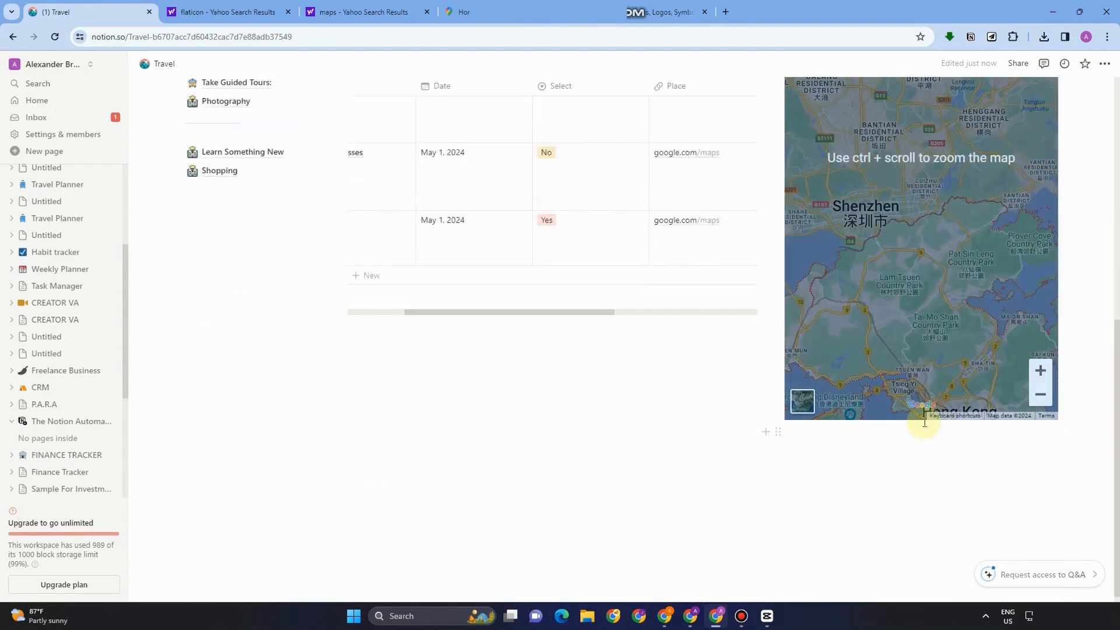
scroll(921, 403, "up", 2)
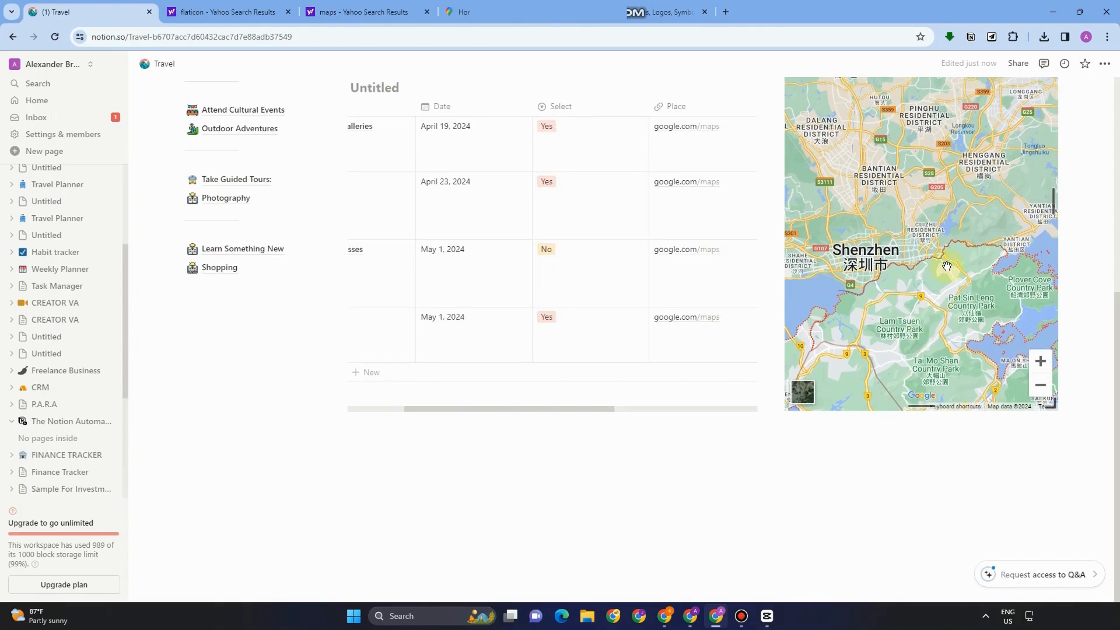
scroll(947, 267, "up", 4)
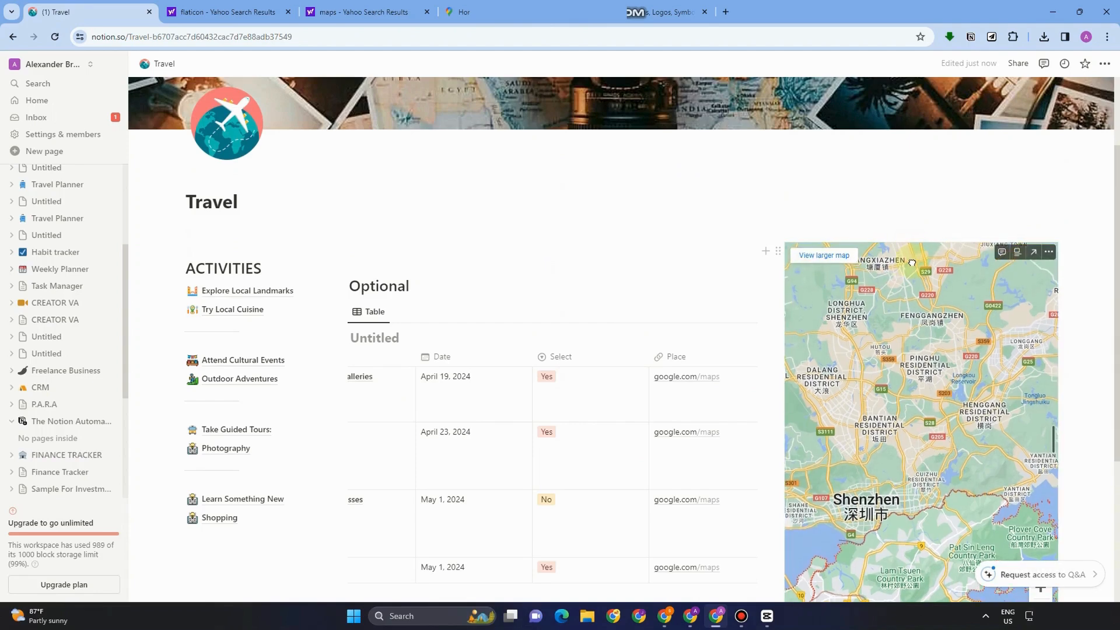
scroll(957, 545, "down", 2)
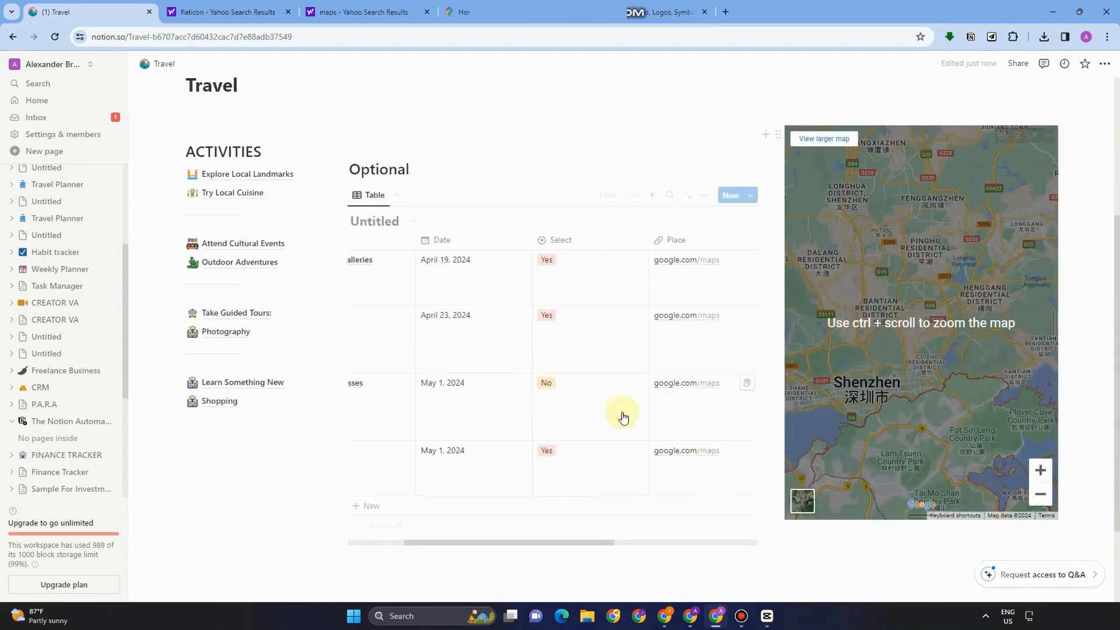
- Change the Optional database view's layout from Table to Gallery
left_click(589, 139)
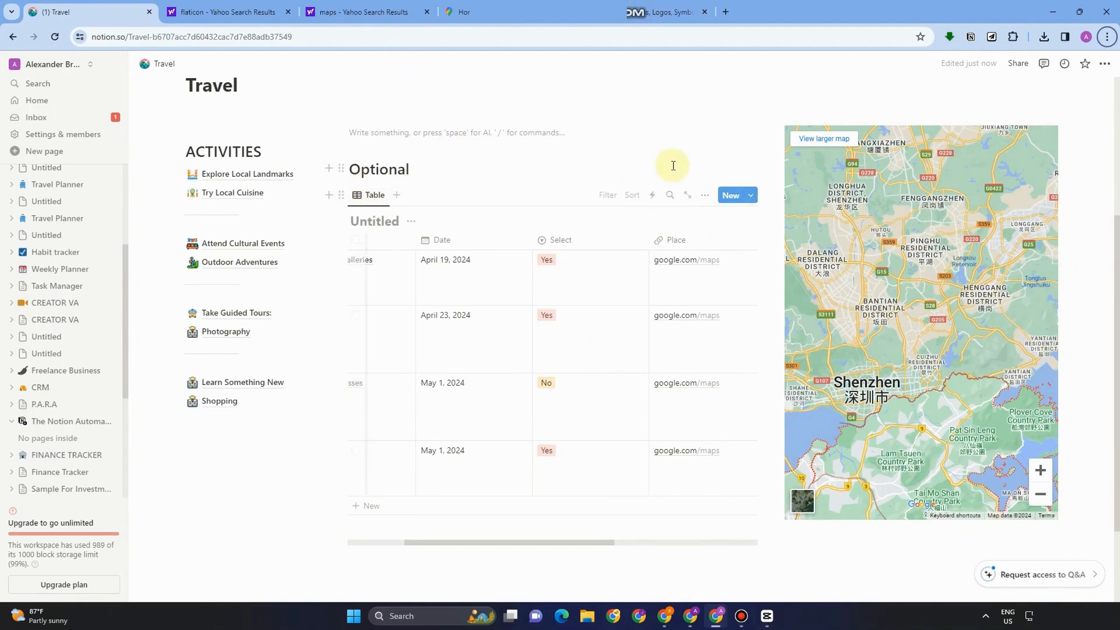
left_click(705, 196)
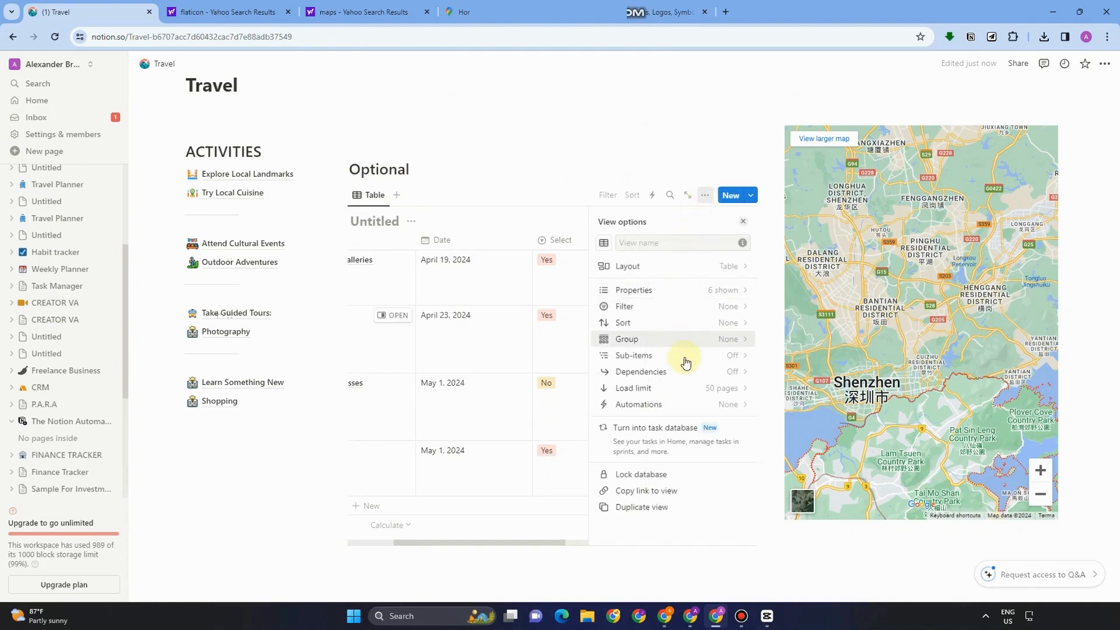
left_click(603, 252)
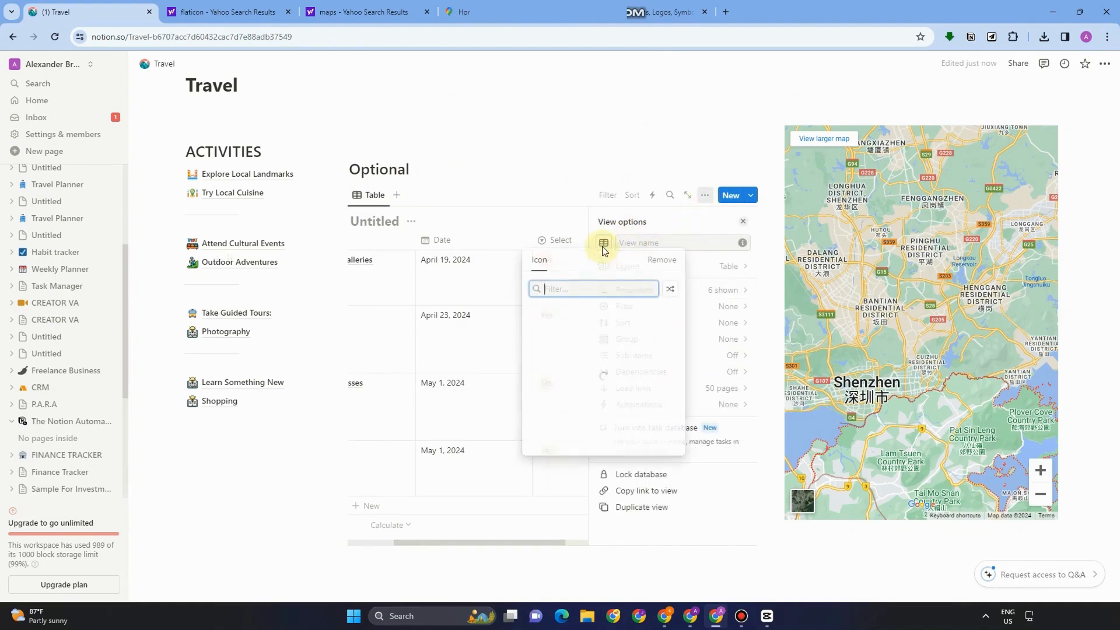
left_click(725, 268)
left_click(725, 268)
left_click(727, 298)
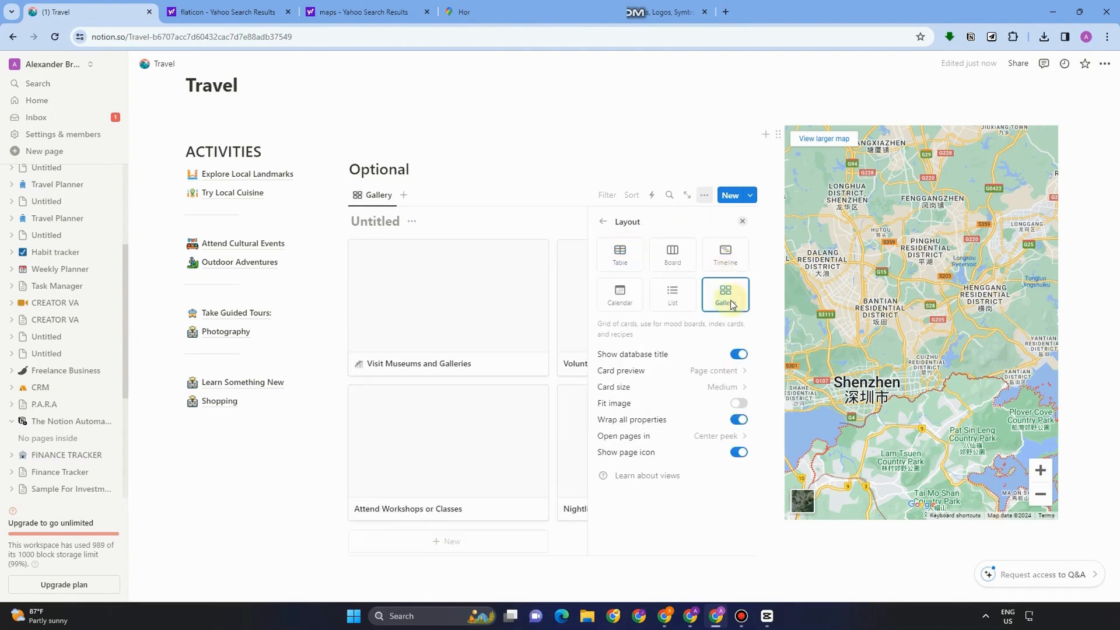
left_click(646, 138)
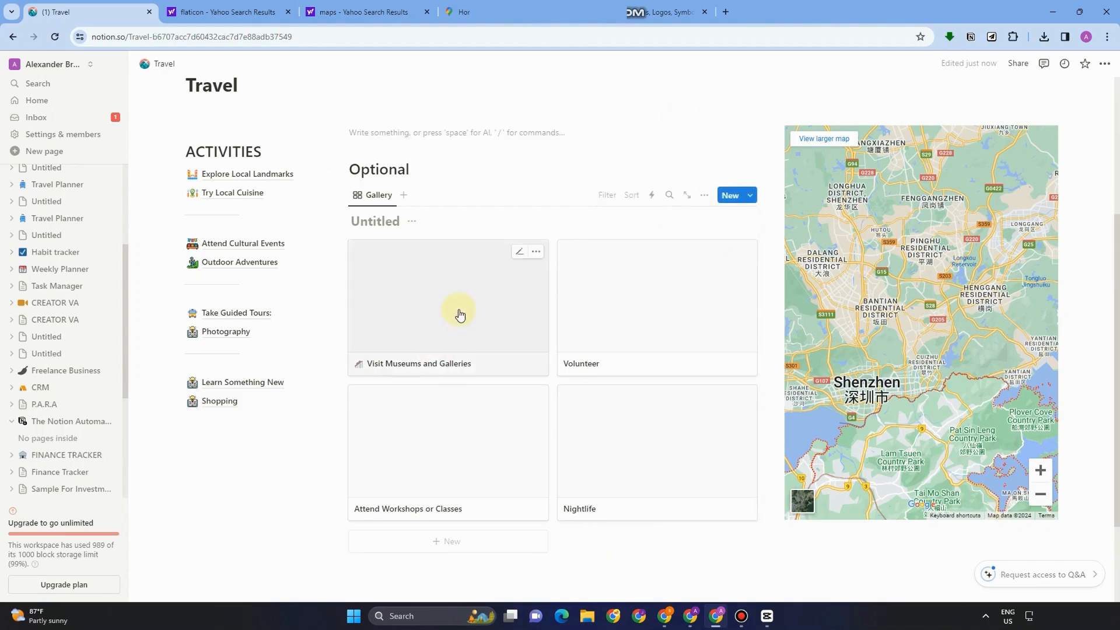
- Open the Visit Museums and Galleries card from the Optional gallery
scroll(458, 310, "down", 3)
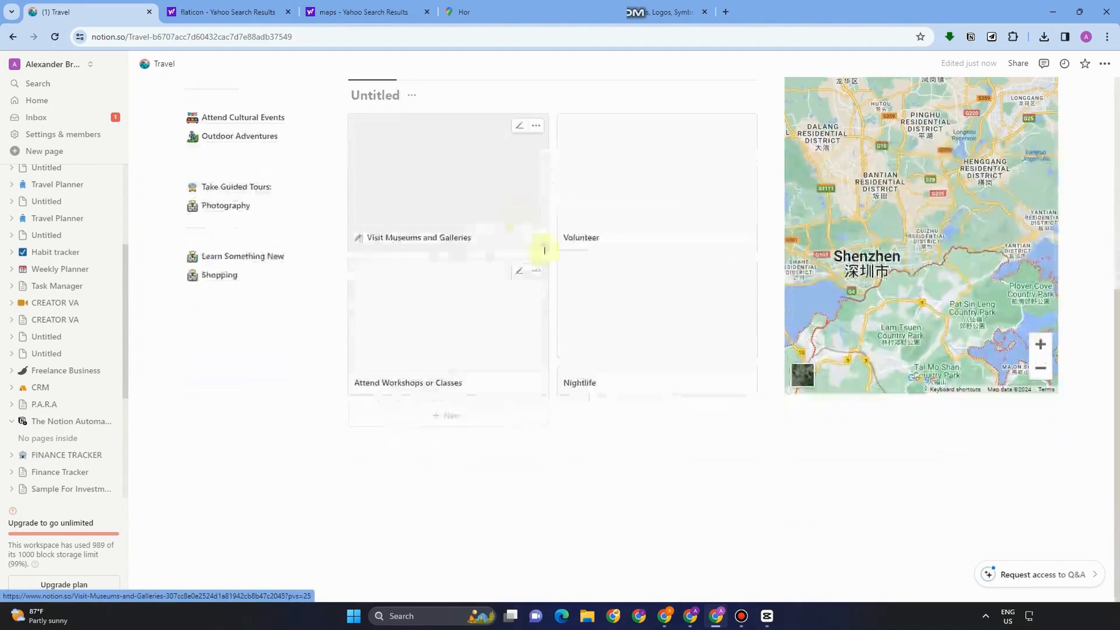
left_click(534, 127)
left_click(493, 170)
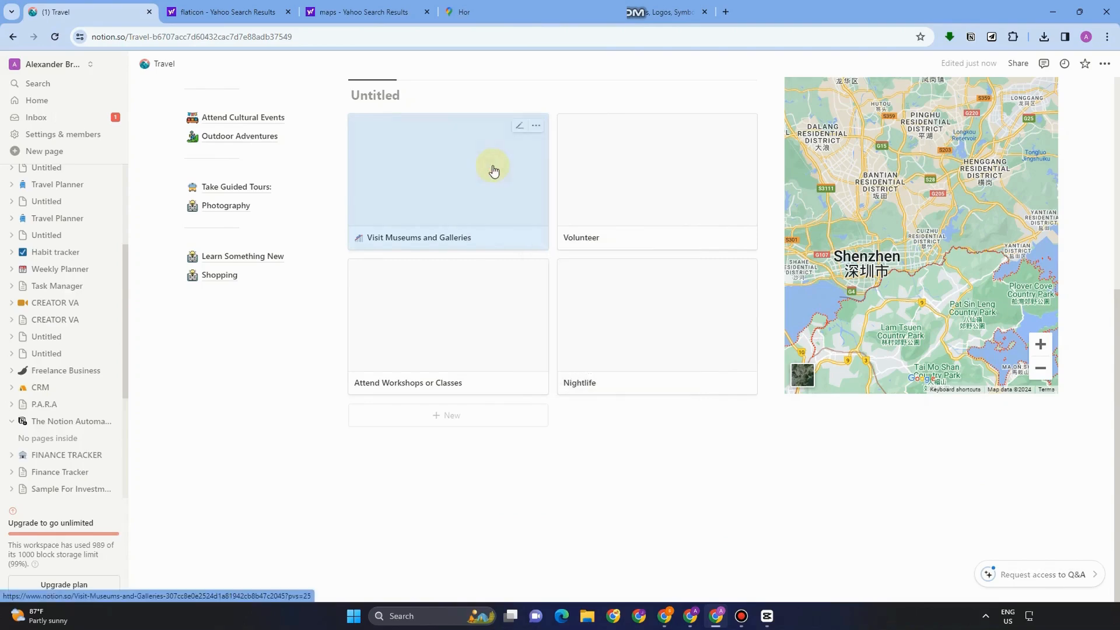
left_click(493, 169)
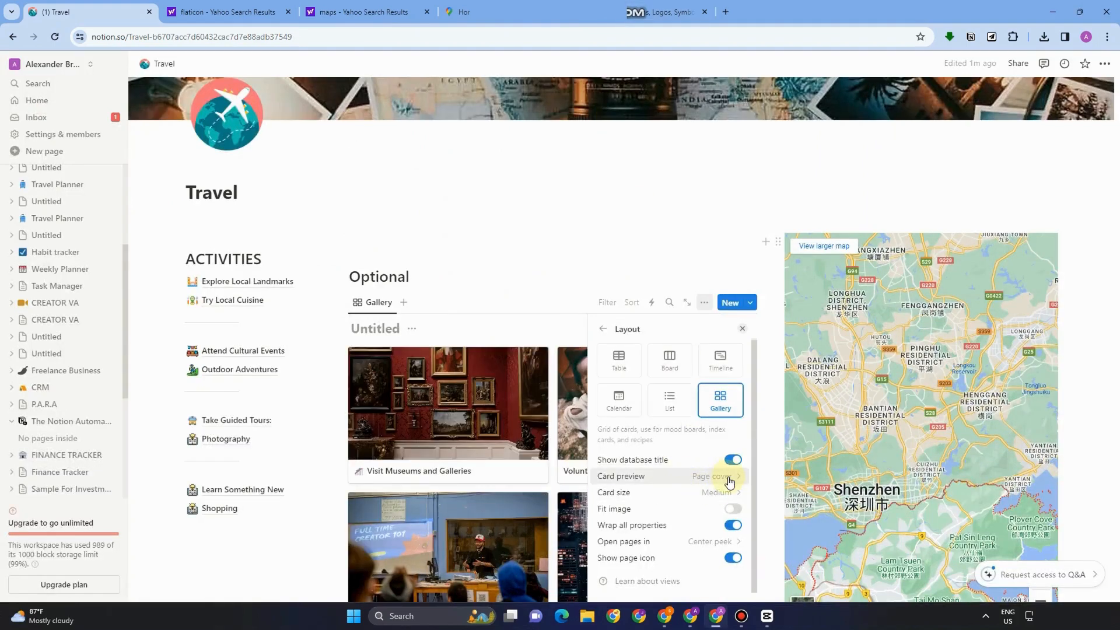
- Set the Optional gallery's card size to Small
left_click(719, 507)
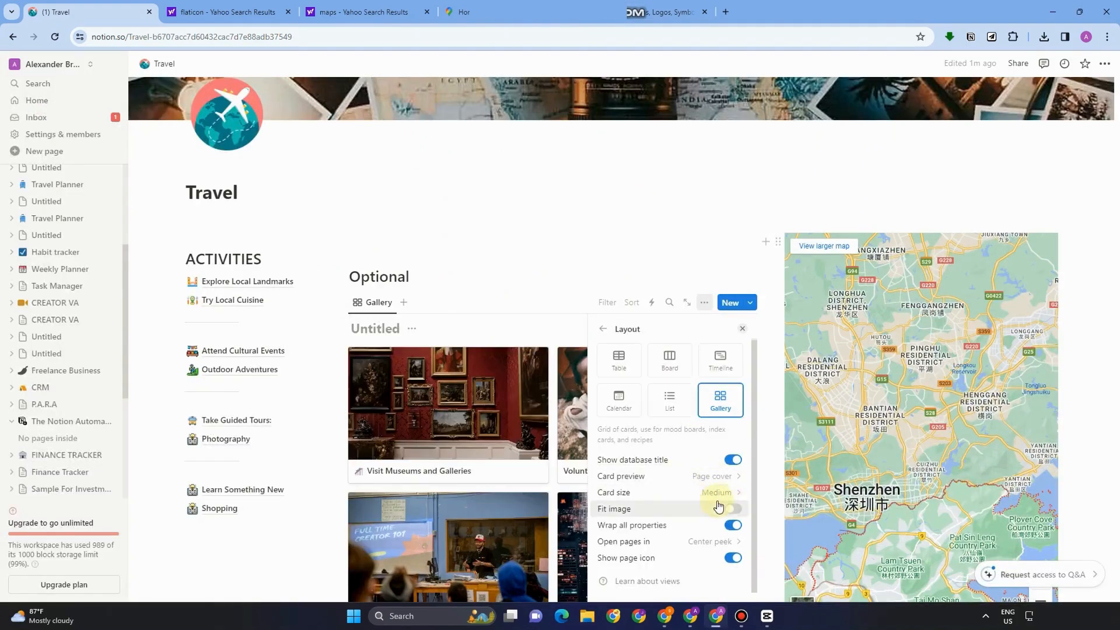
left_click(712, 495)
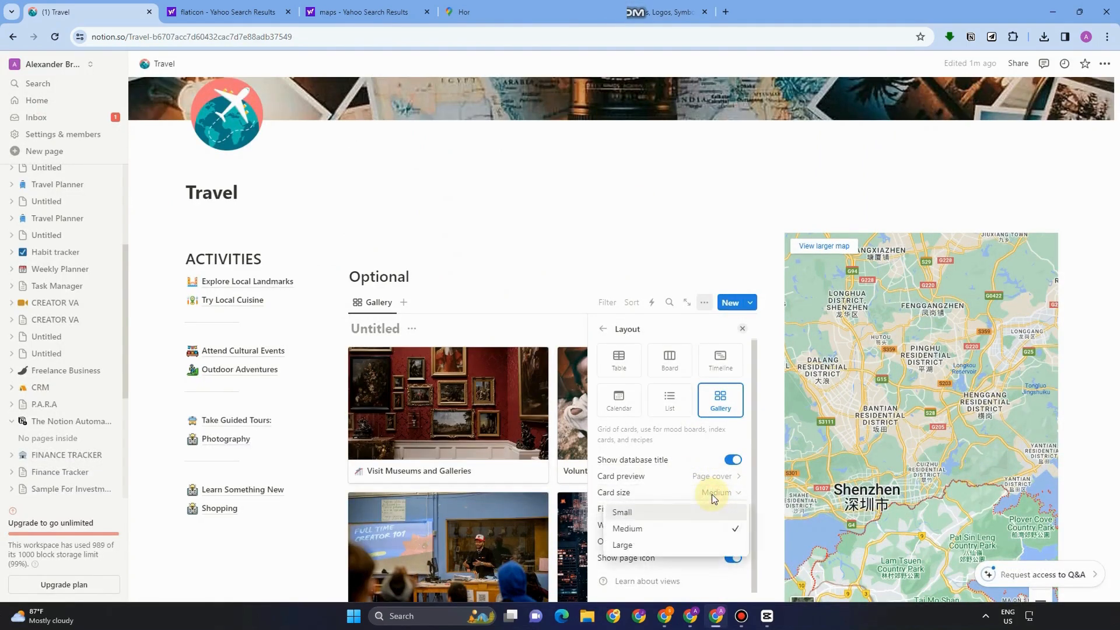
left_click(676, 512)
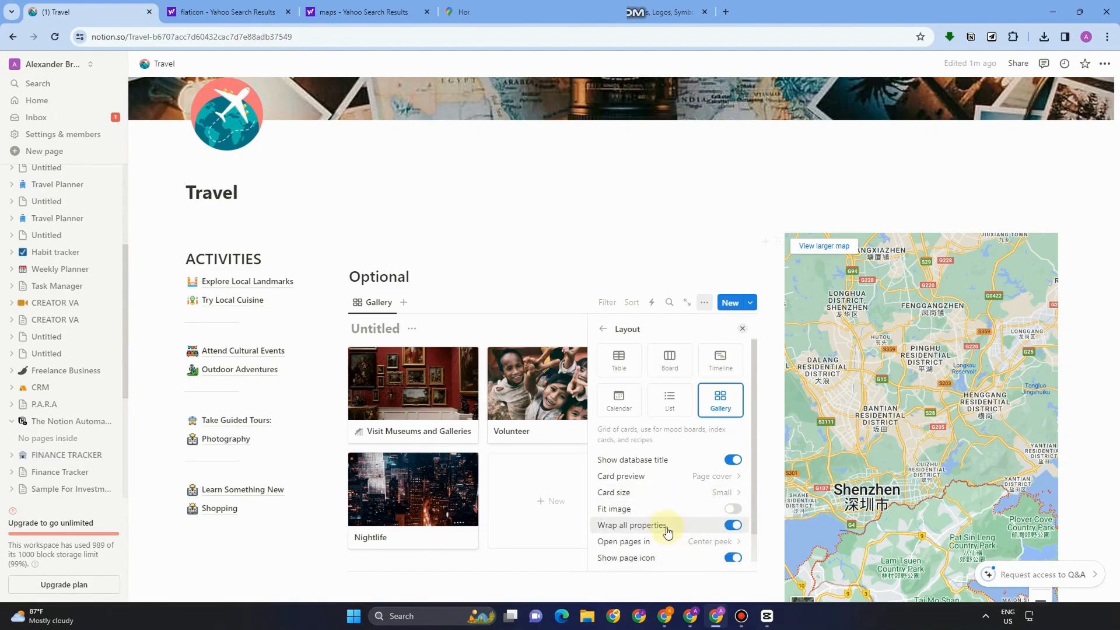
- Try the Fit image option on the Optional gallery's cards
left_click(731, 510)
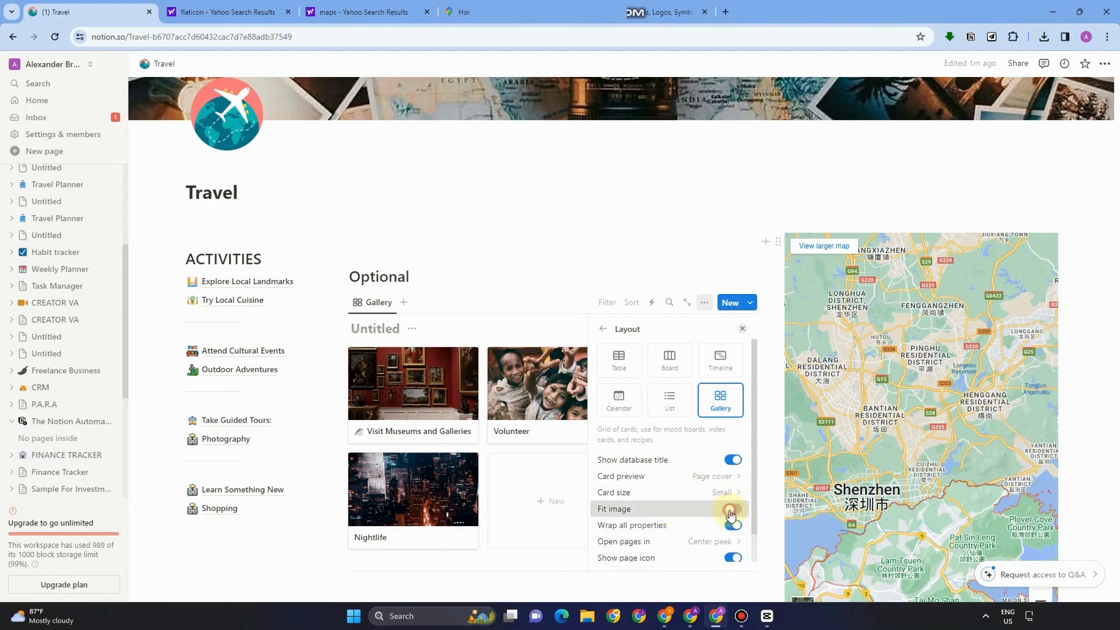
left_click(730, 510)
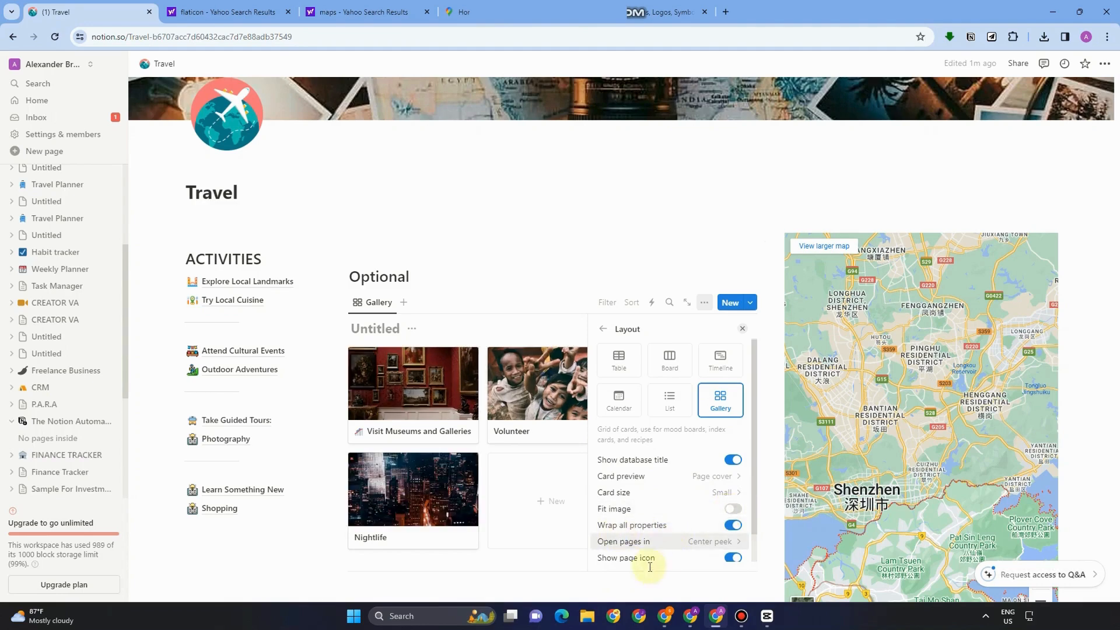
left_click(578, 290)
- Rename the Optional database's Gallery view to Star
scroll(727, 100, "down", 2)
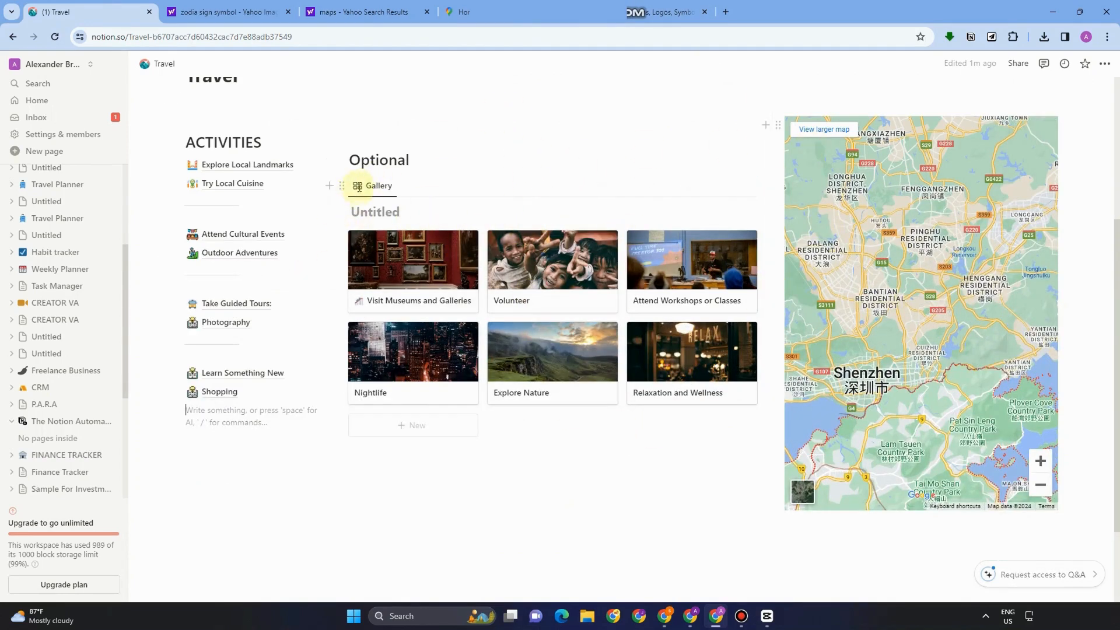
left_click(382, 186)
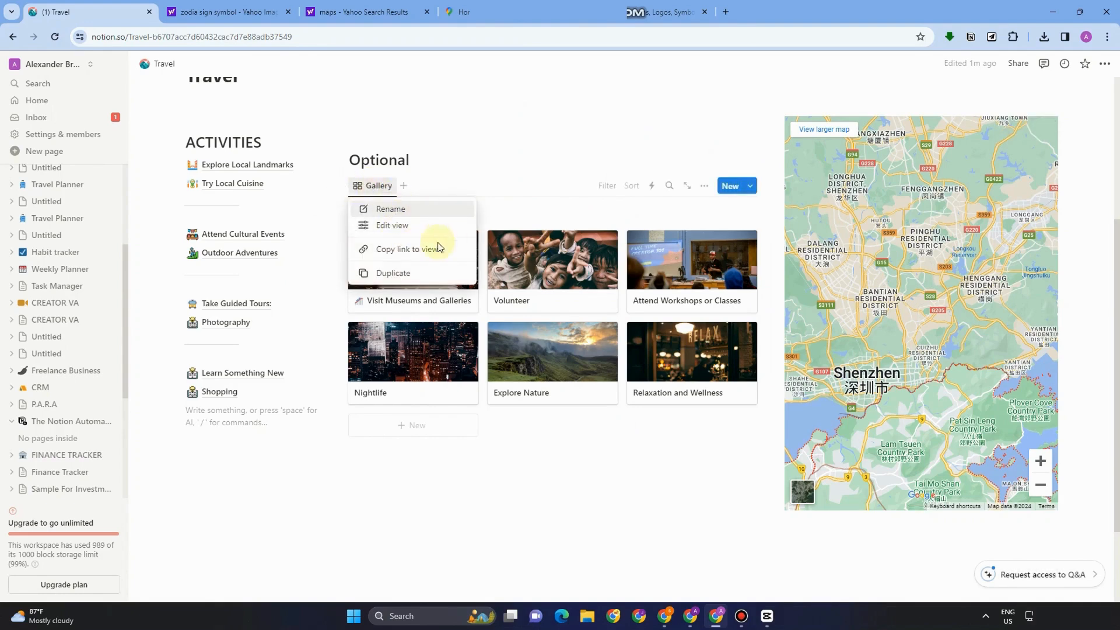
left_click(377, 209)
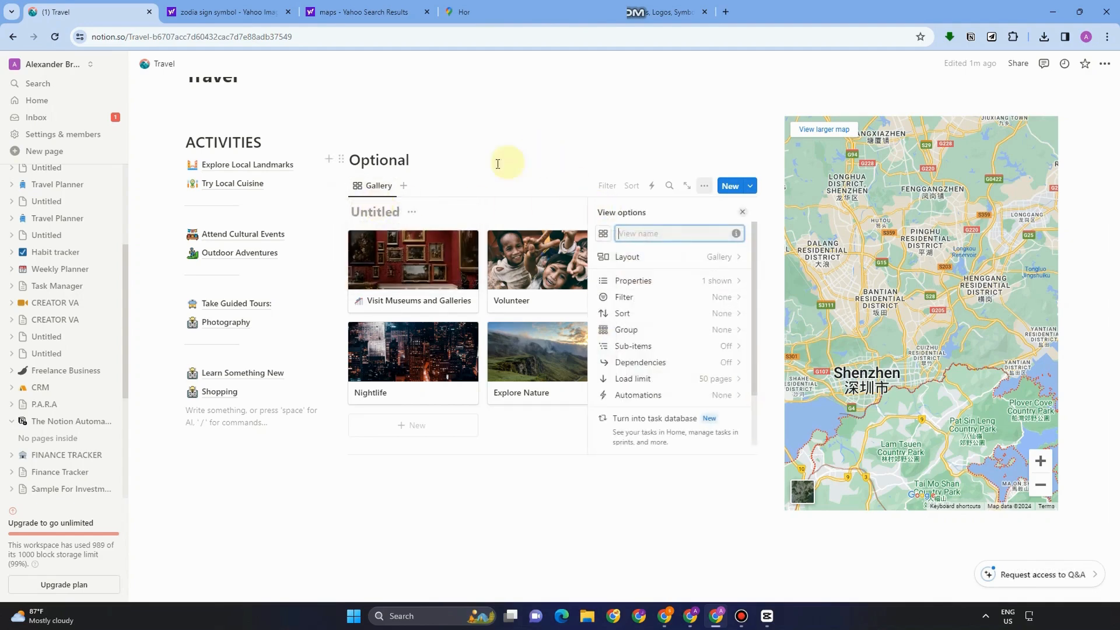
left_click(374, 187)
left_click(374, 186)
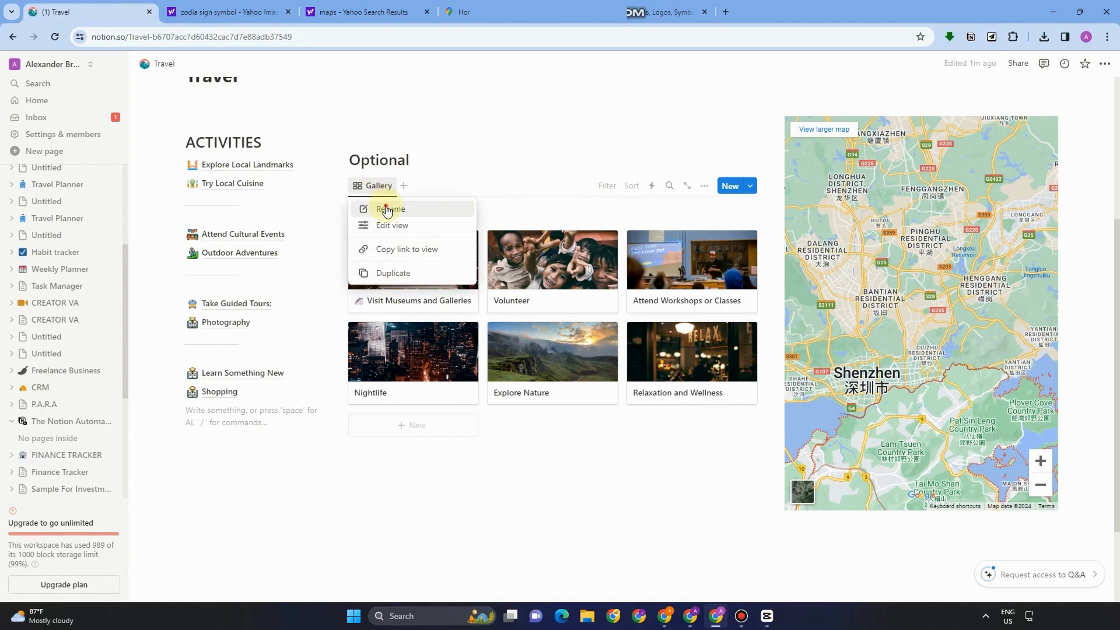
left_click(385, 207)
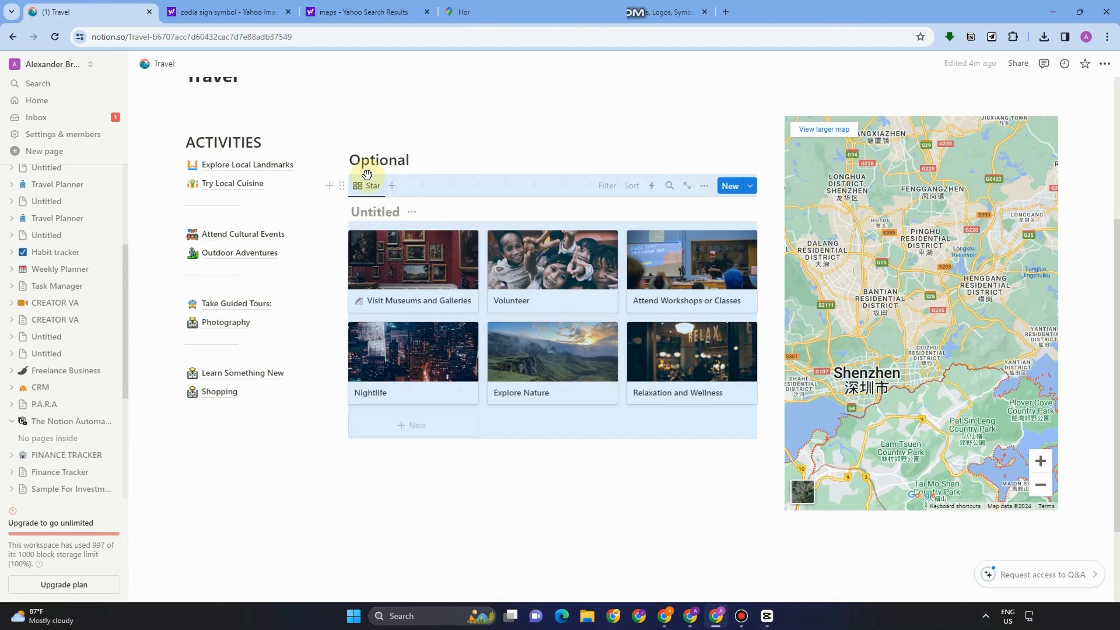
- Turn off the Backlinks section in the Travel page's view customization
scroll(367, 174, "up", 4)
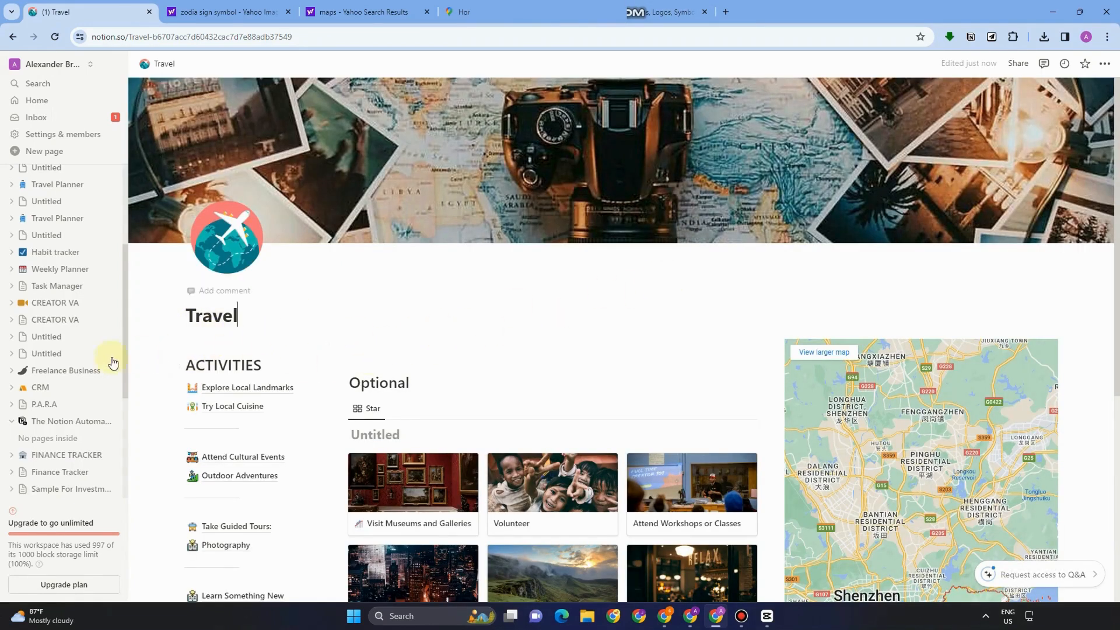
left_click(204, 346)
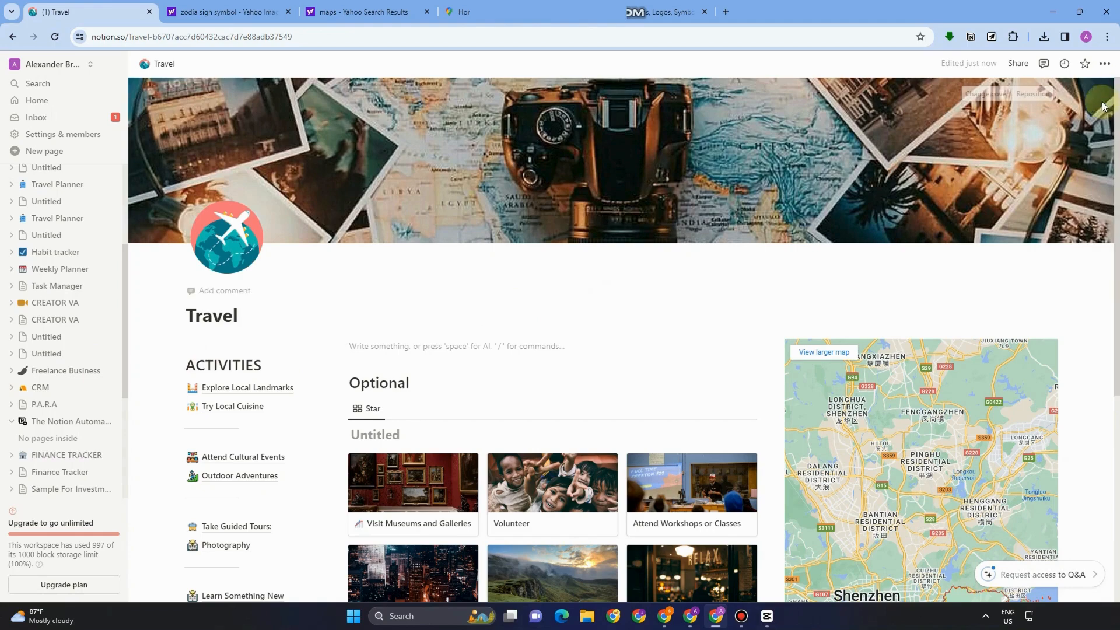
left_click(1105, 64)
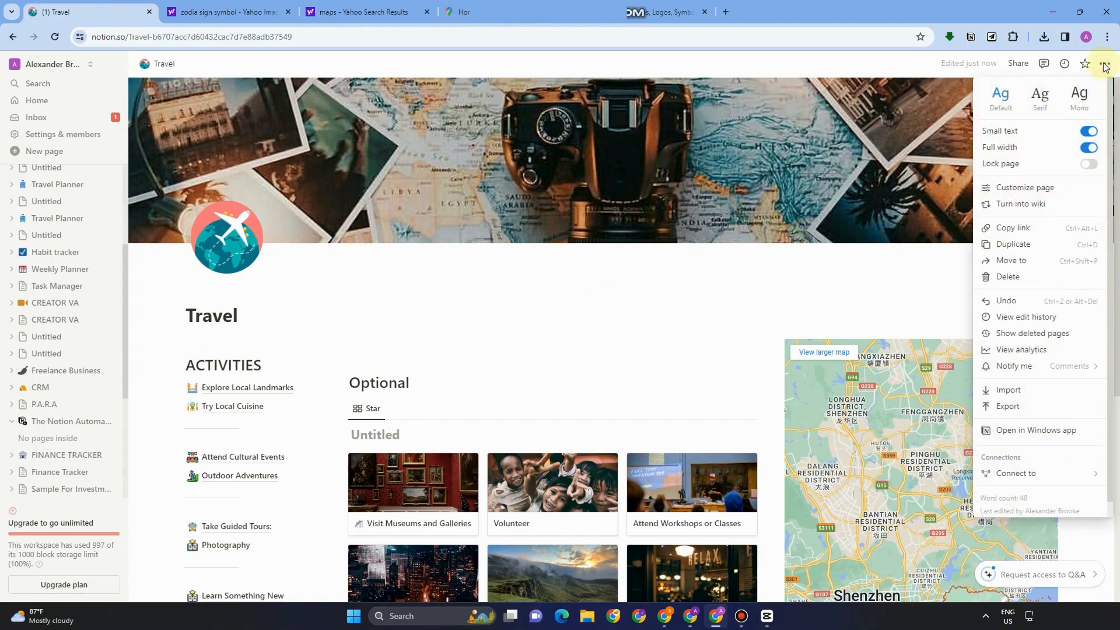
left_click(1053, 189)
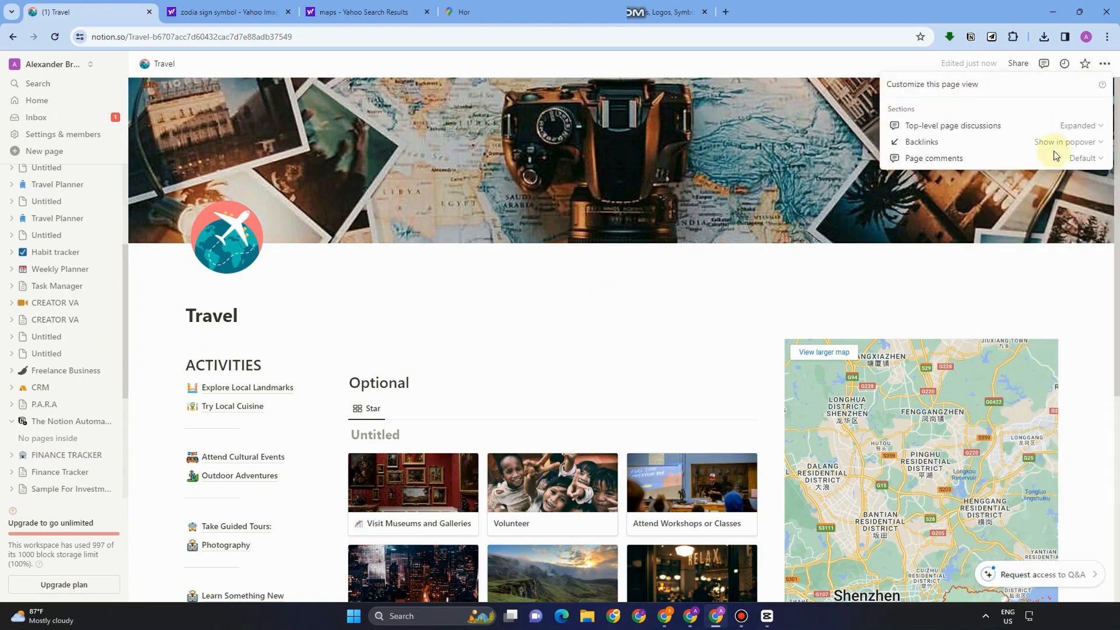
left_click(1074, 141)
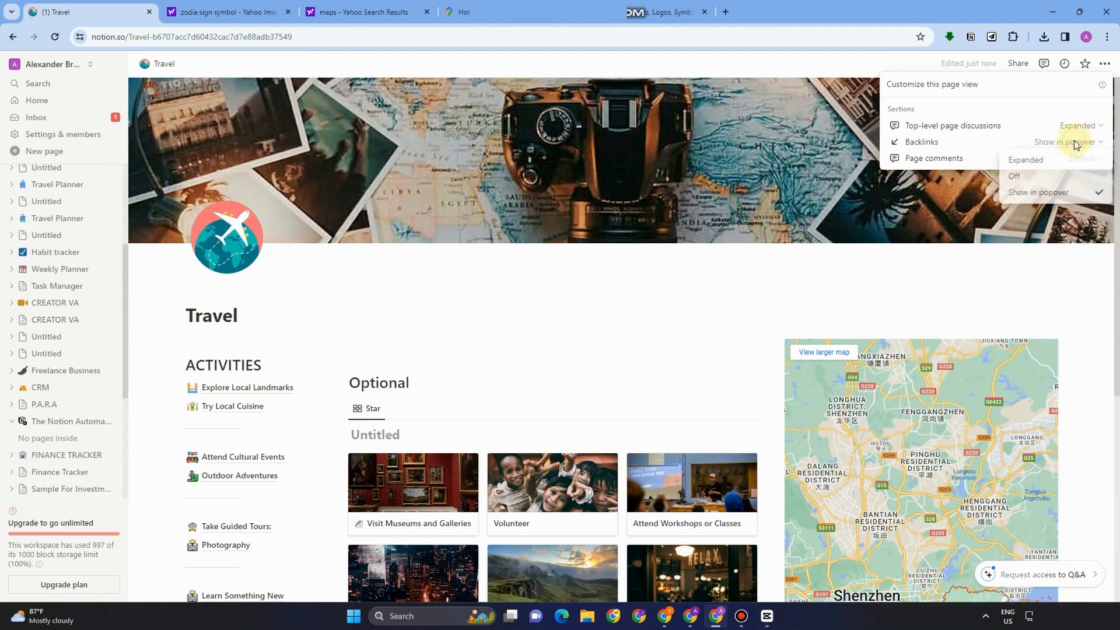
left_click(1020, 178)
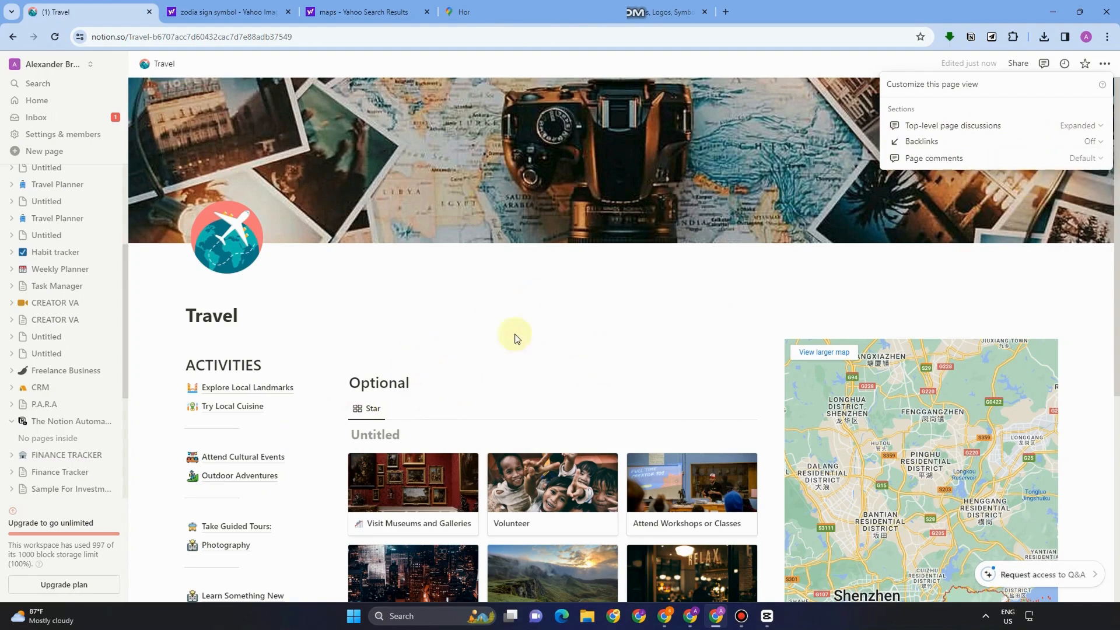
left_click(576, 296)
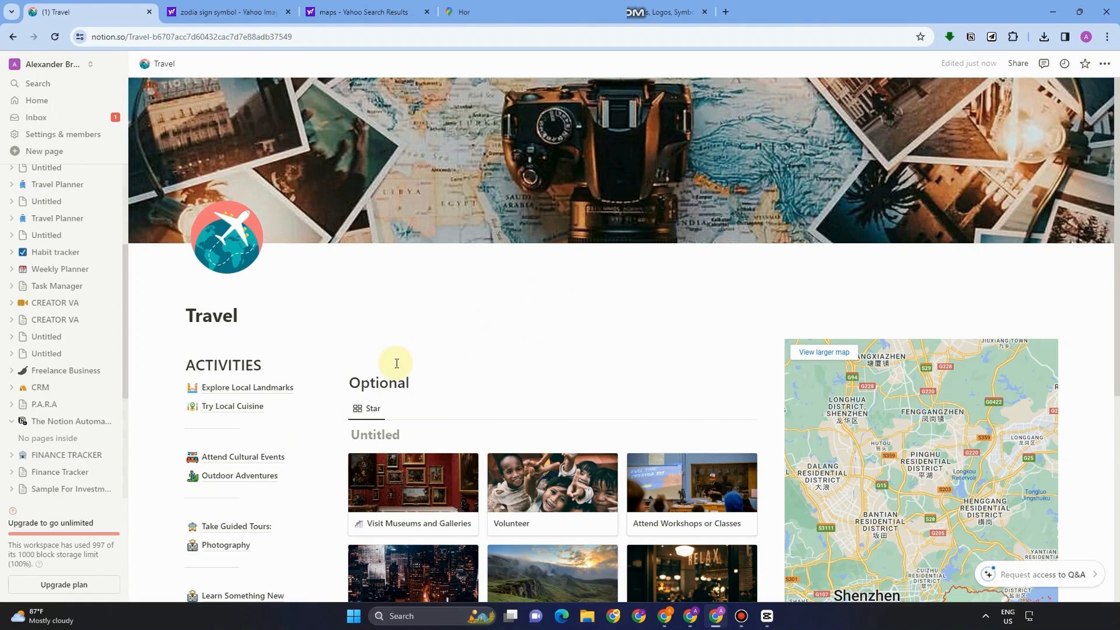
- Turn the ACTIVITIES heading into a callout block
left_click(214, 367)
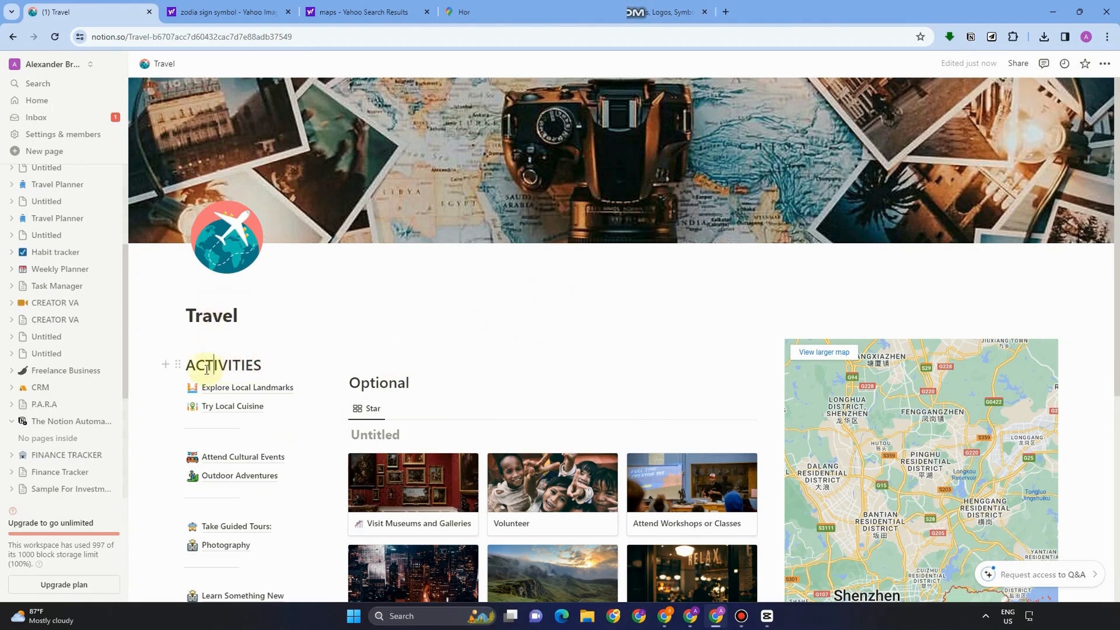
left_click(177, 365)
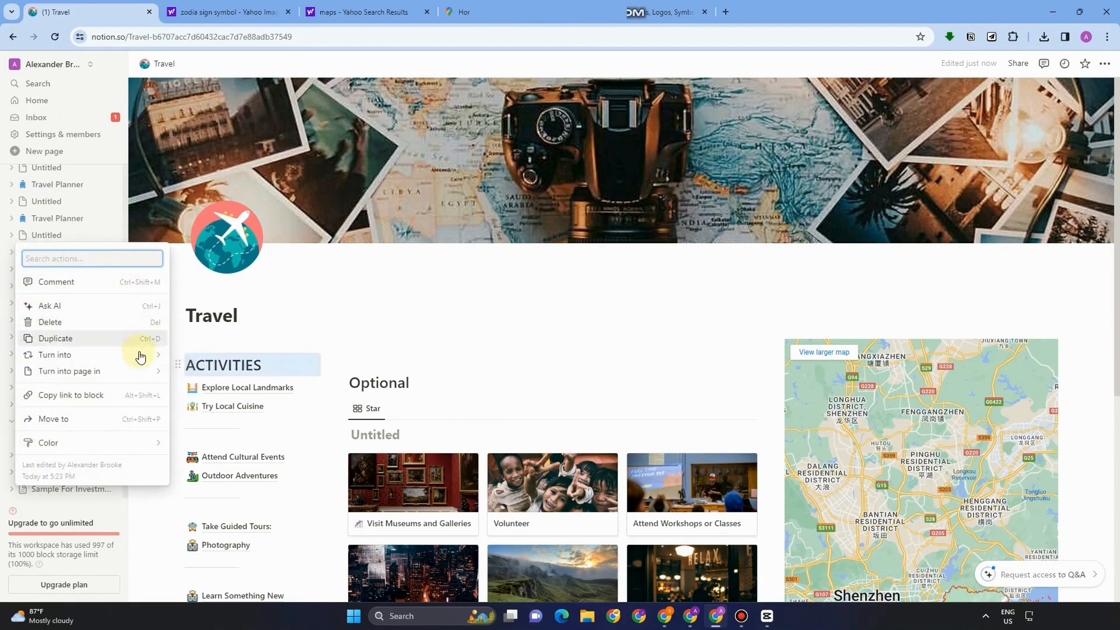
mouse_move(142, 362)
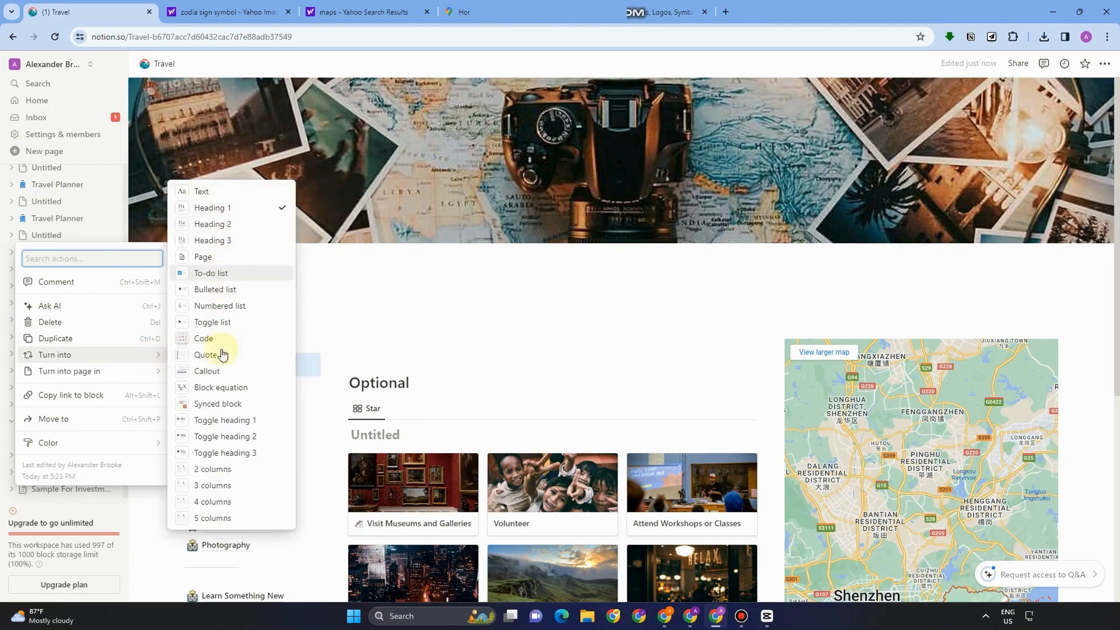
left_click(225, 371)
left_click(244, 354)
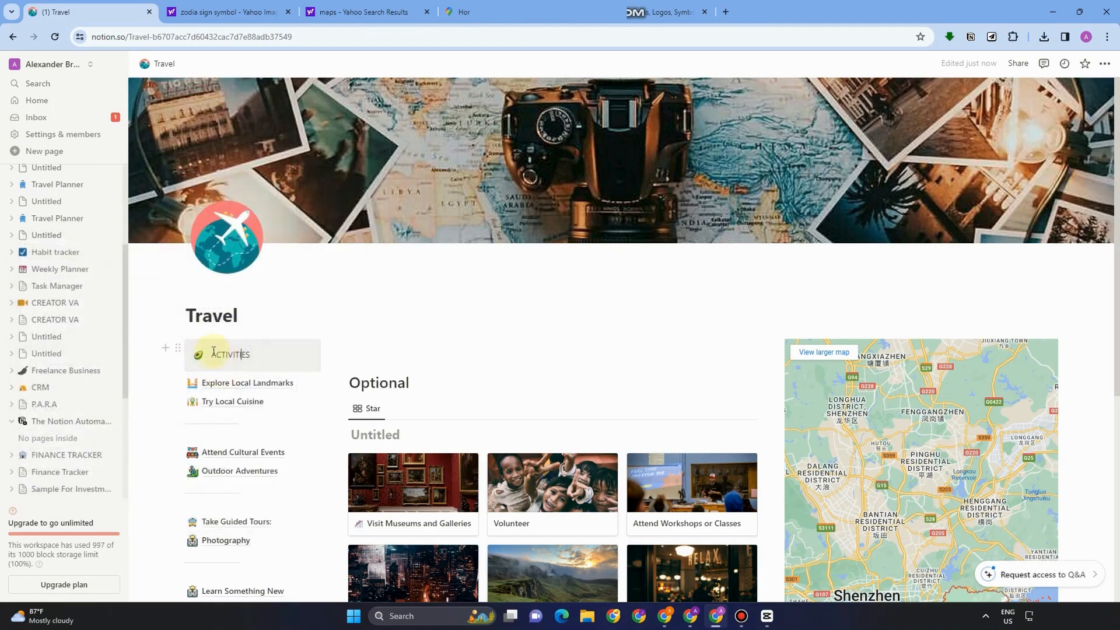
- Replace the ACTIVITIES callout's avocado icon with the custom image used for Outdoor Adventures
left_click(233, 354)
left_click(199, 356)
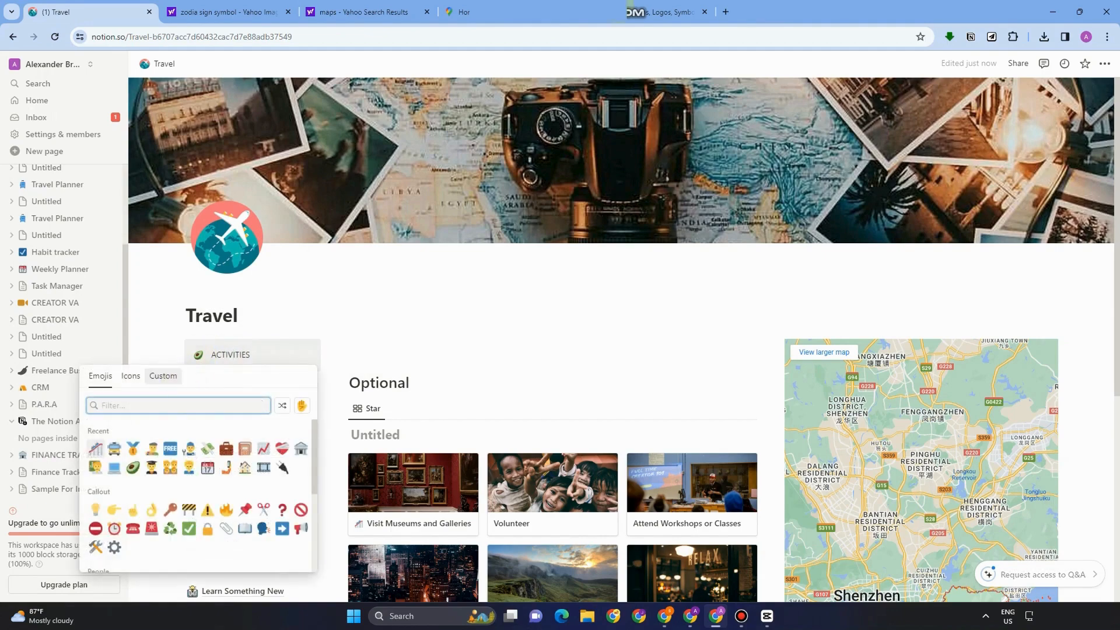
left_click(252, 353)
- Make the ACTIVITIES callout text bold and try underlining it
double_click(232, 354)
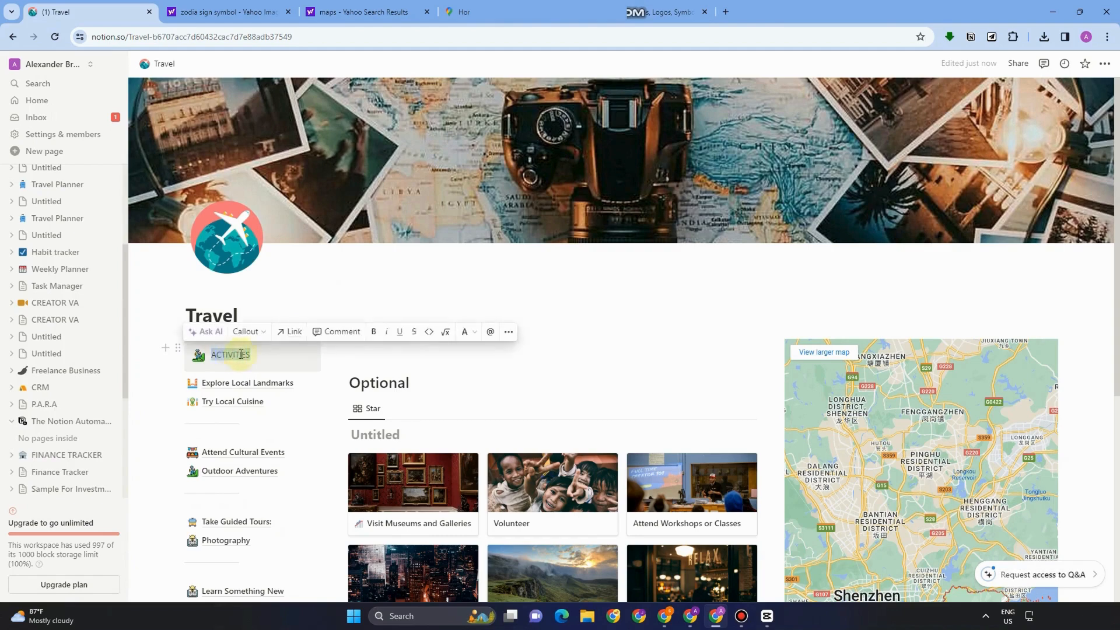
left_click(372, 338)
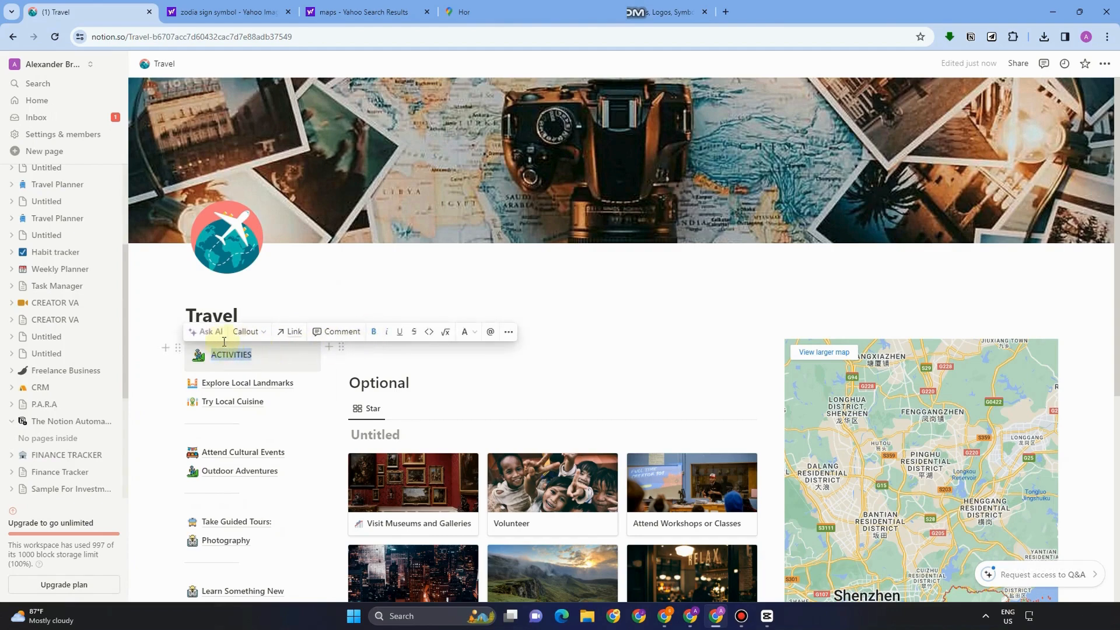
left_click(399, 338)
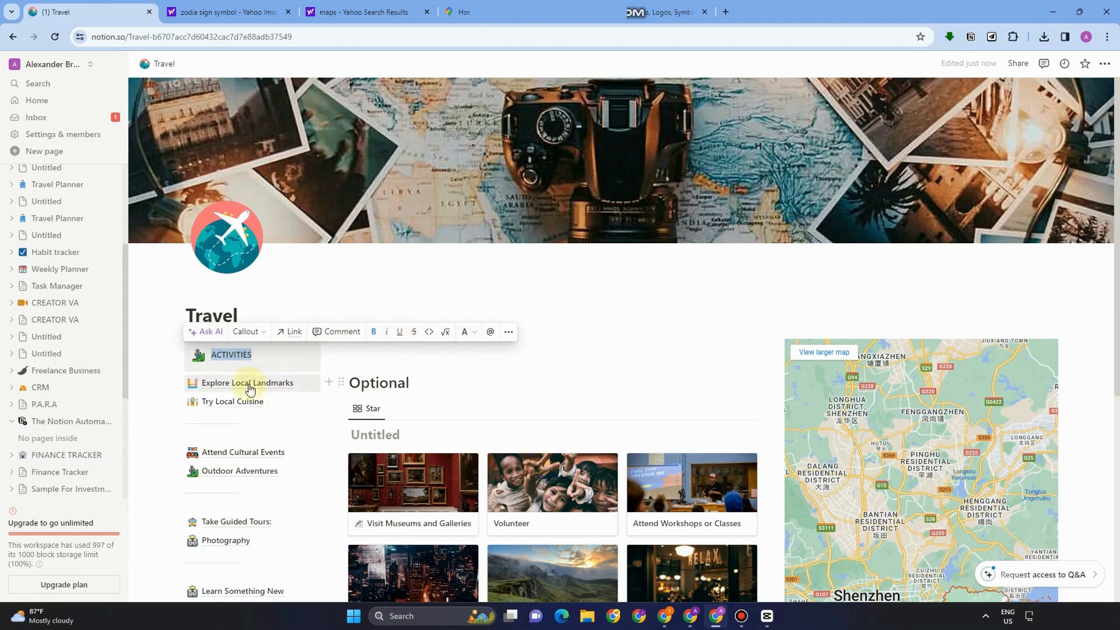
left_click(363, 325)
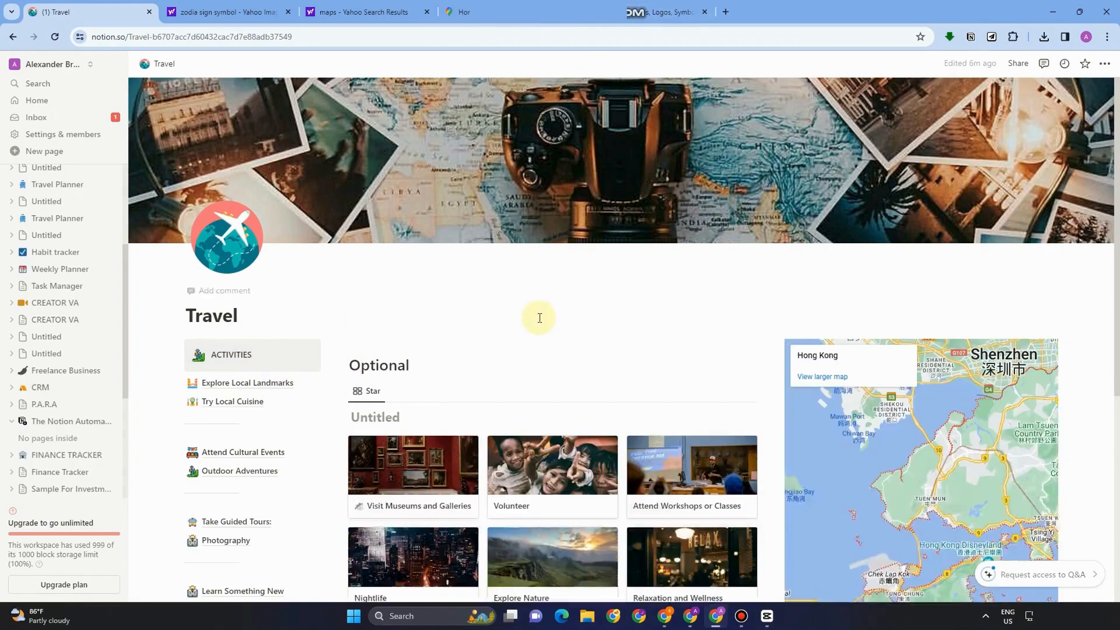
- Open the Learn Something New sub-page and add a row named Dancing to its A1 table
scroll(541, 351, "down", 3)
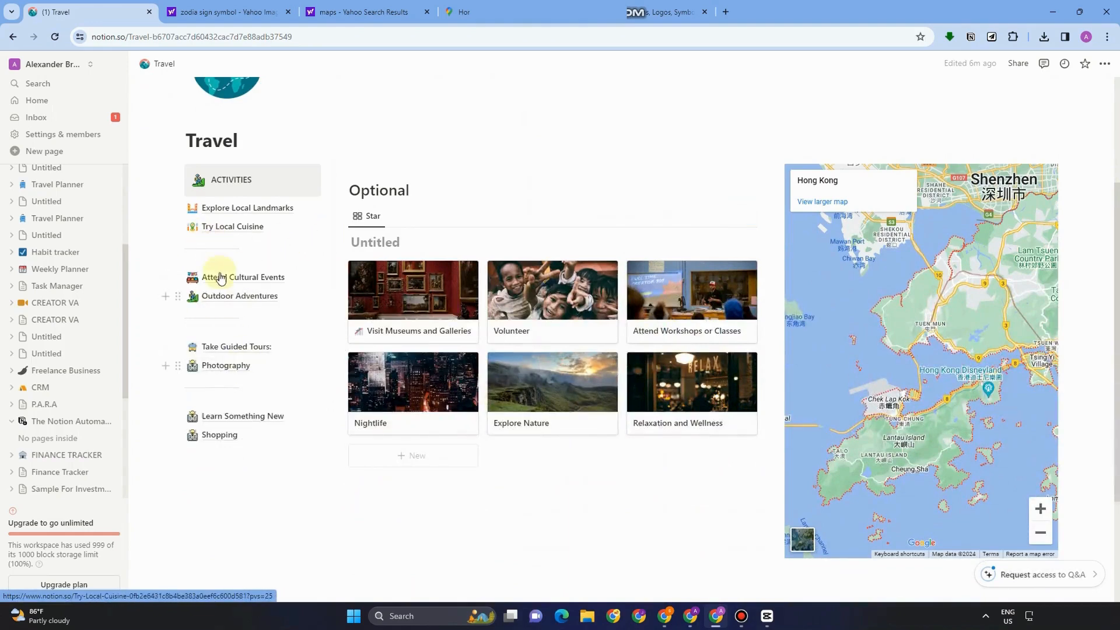
left_click(239, 417)
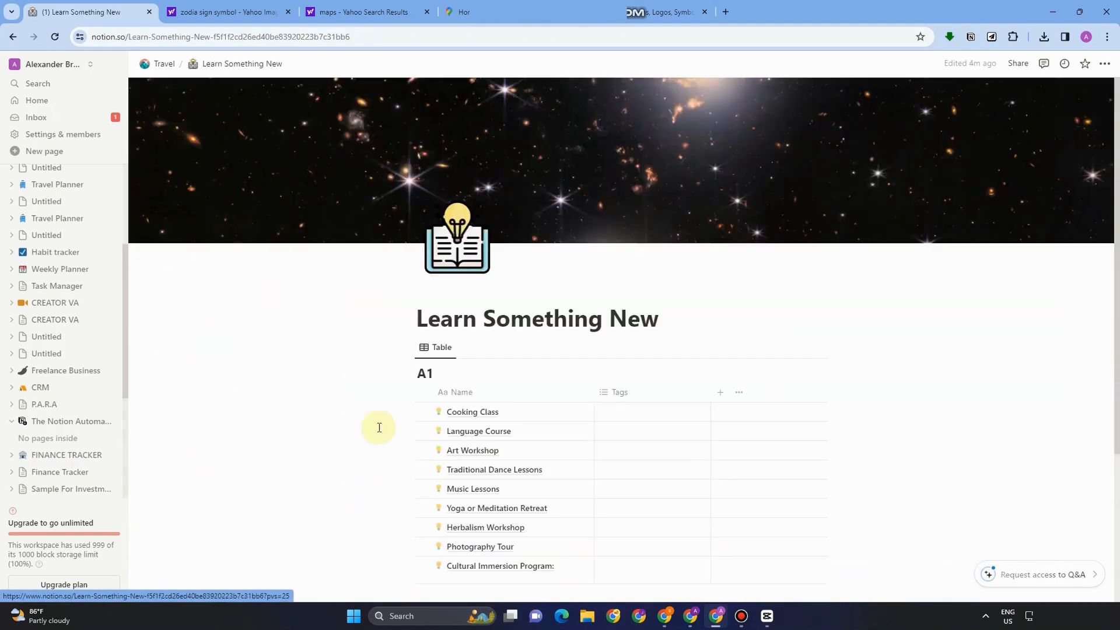
scroll(533, 230, "down", 3)
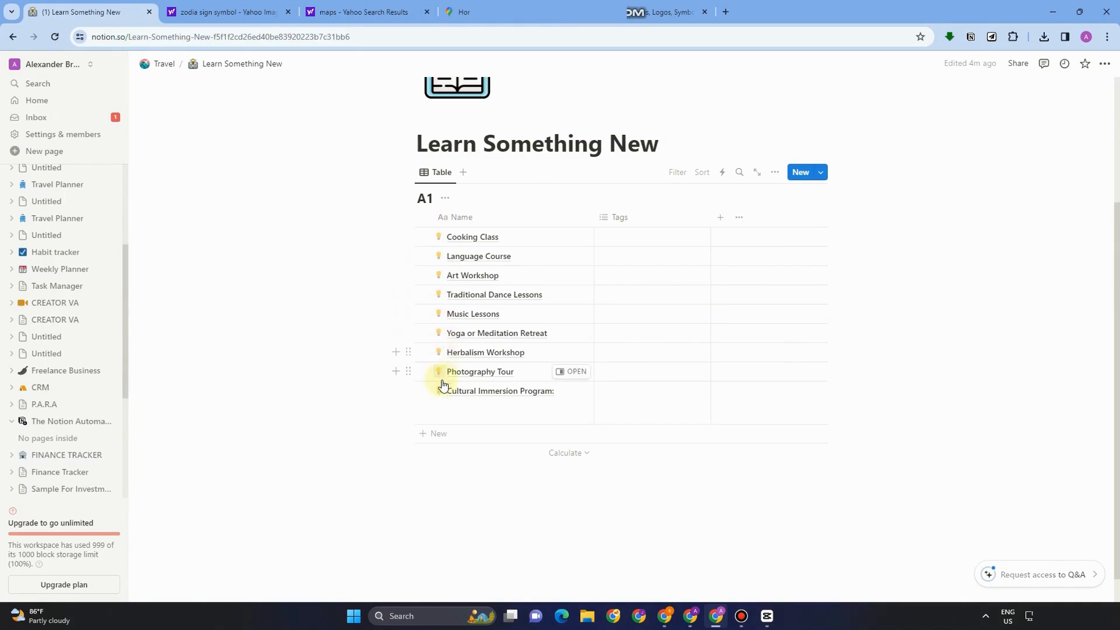
left_click(458, 437)
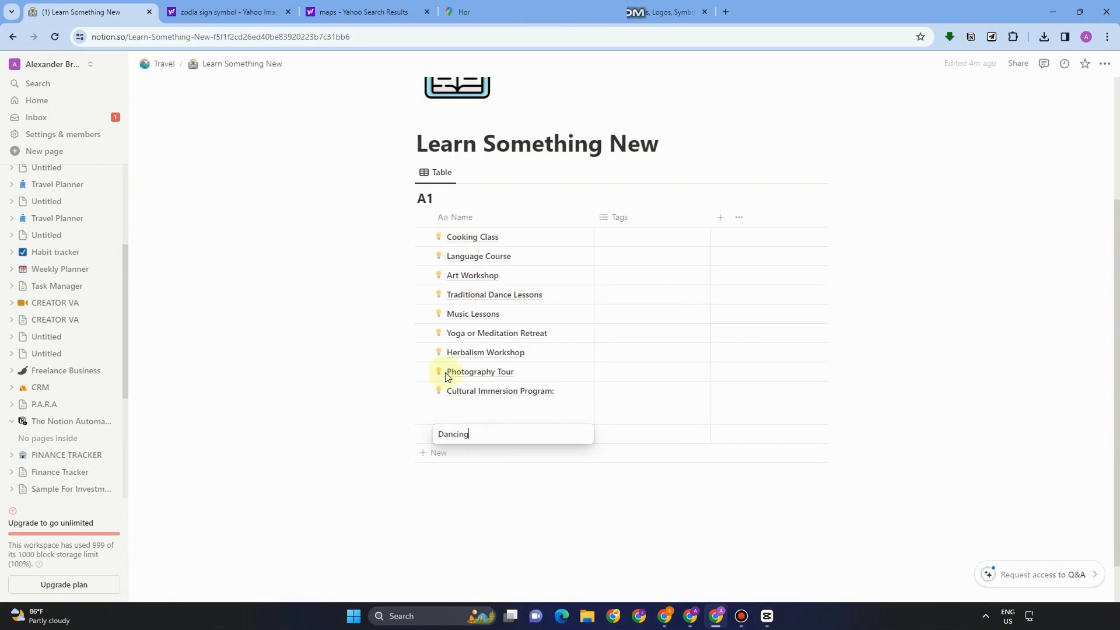
key("Escape")
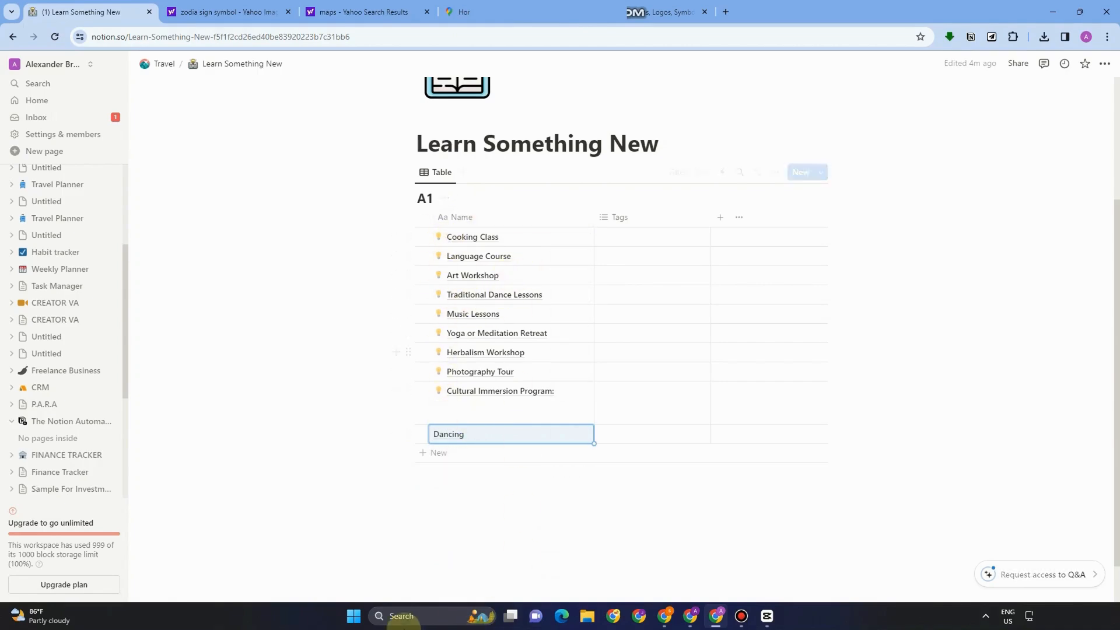
- Create a new template in the A1 database with a light bulb icon and the title Dancing, starting from an empty page
left_click(820, 177)
left_click(770, 247)
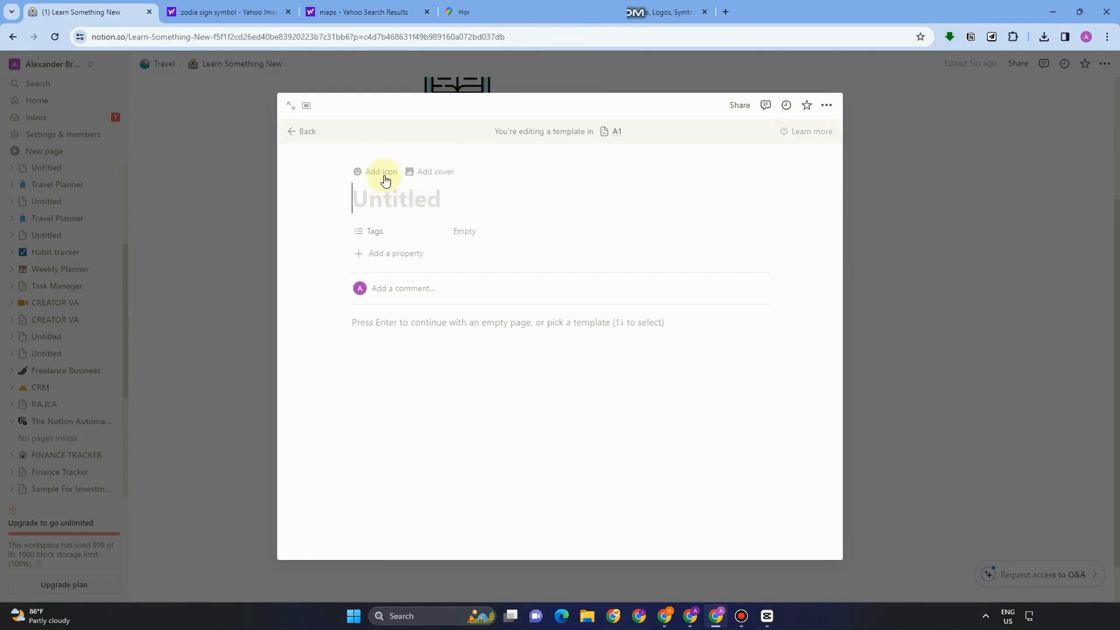
left_click(384, 174)
left_click(273, 333)
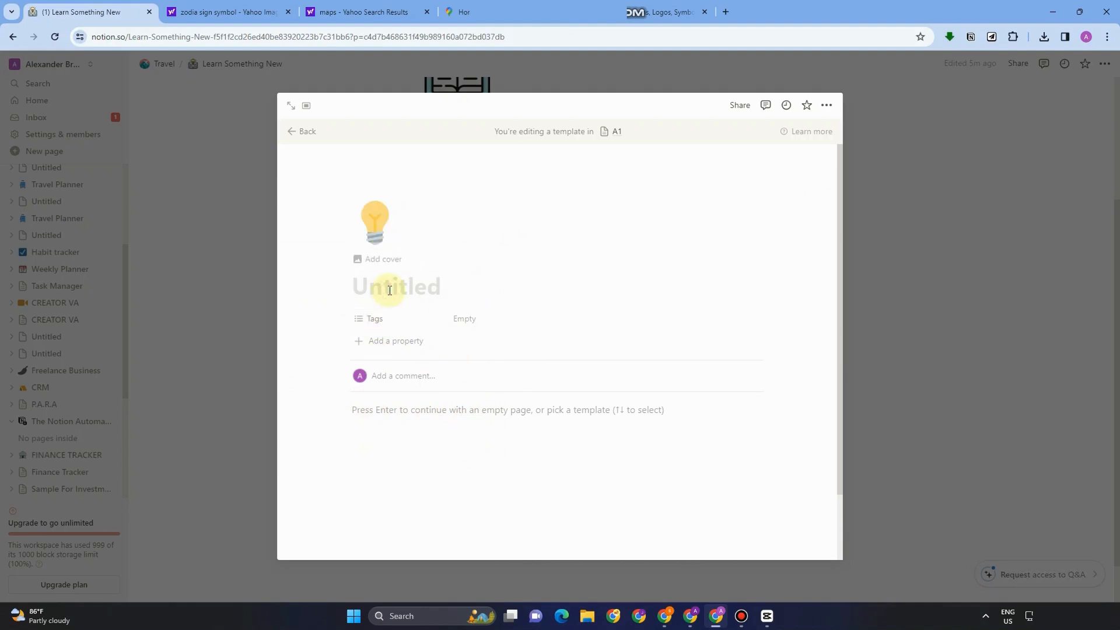
left_click(390, 290)
type("Dancing")
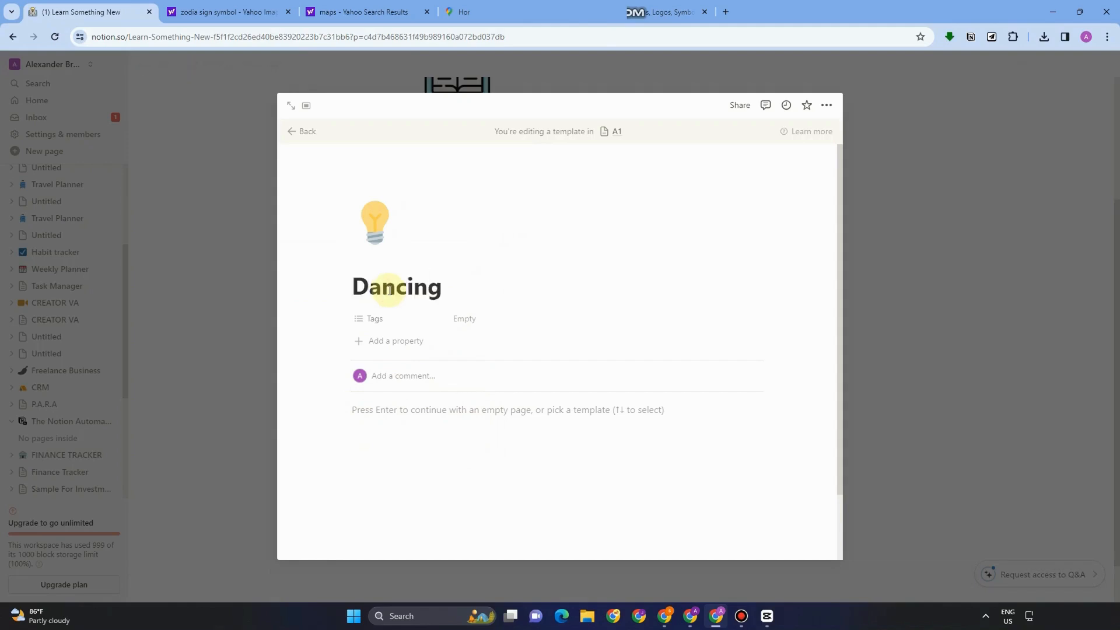
key("Return")
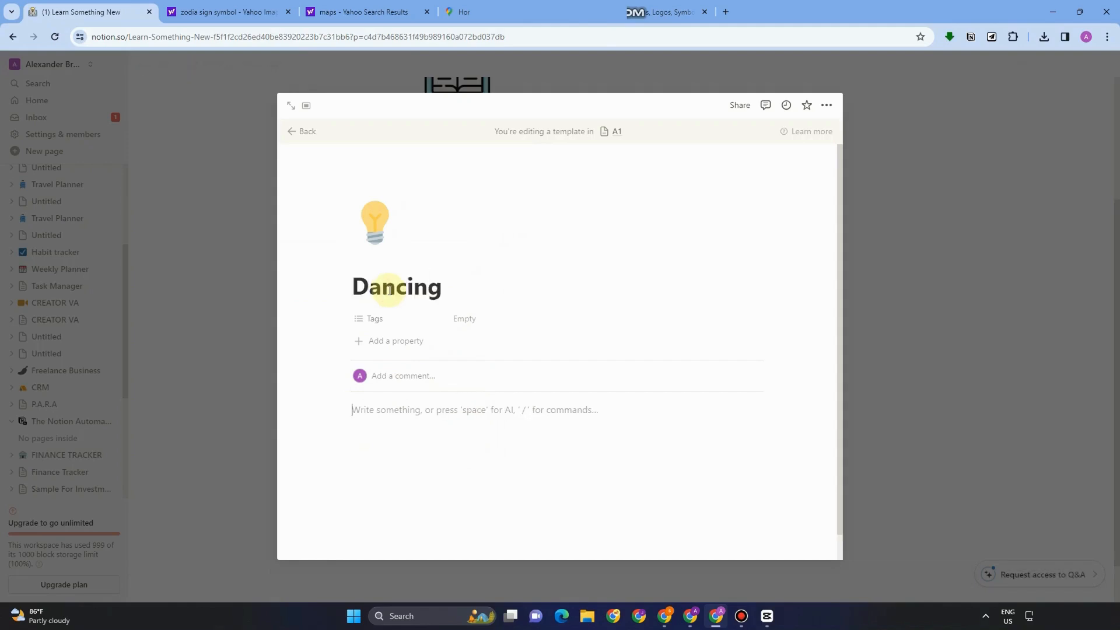
left_click(460, 428)
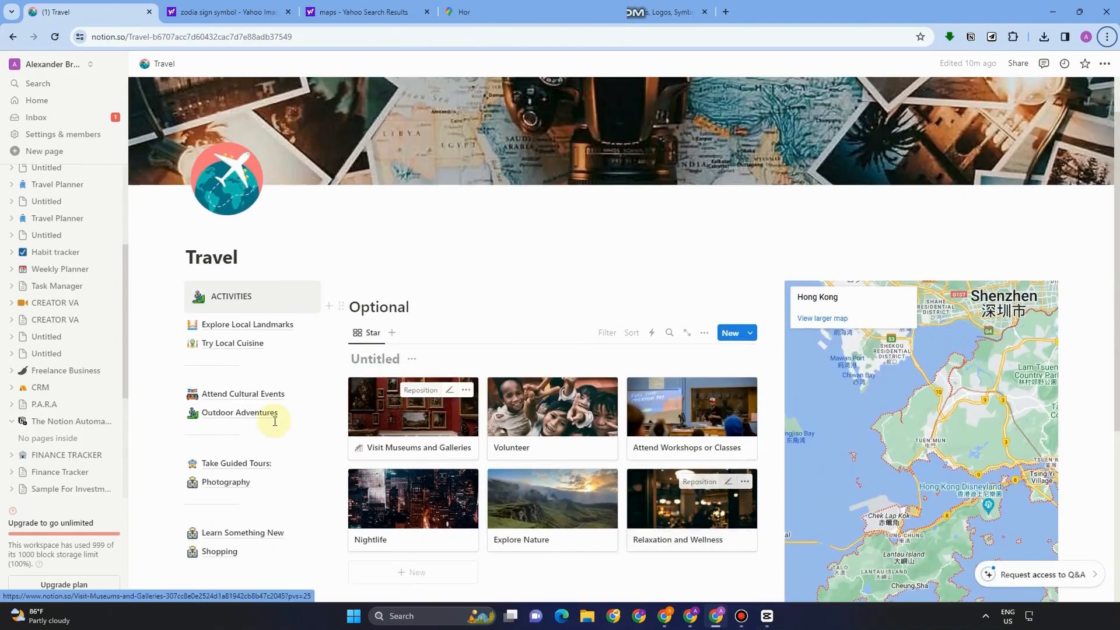
- Add an empty line below the Shopping sub-page and bring up the list of insertable blocks there
scroll(263, 403, "down", 3)
left_click(203, 377)
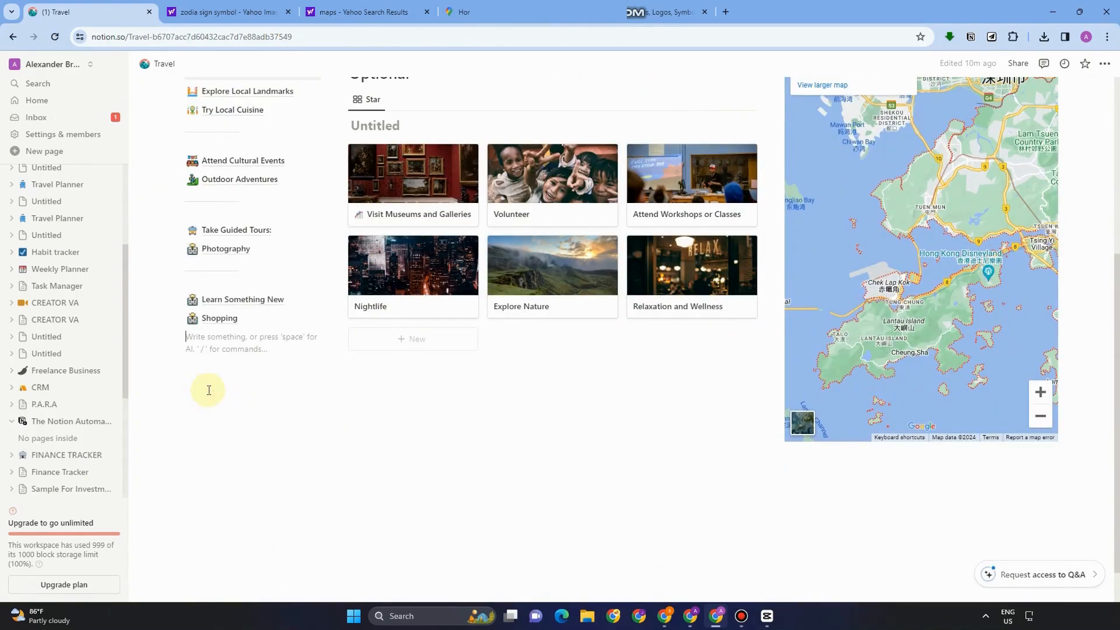
key("Return")
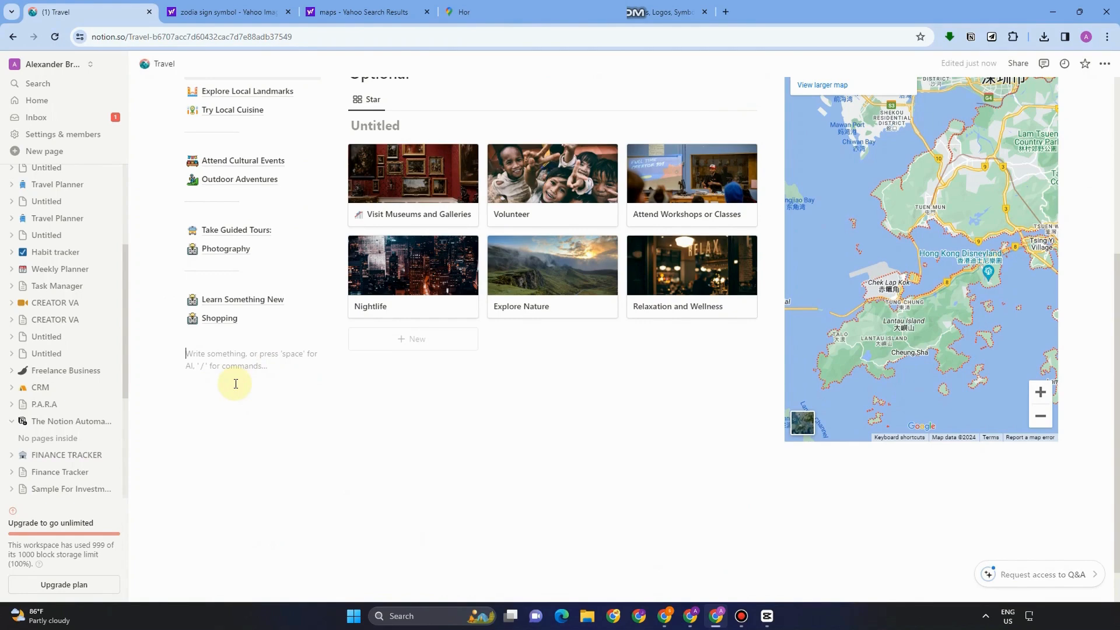
type("/")
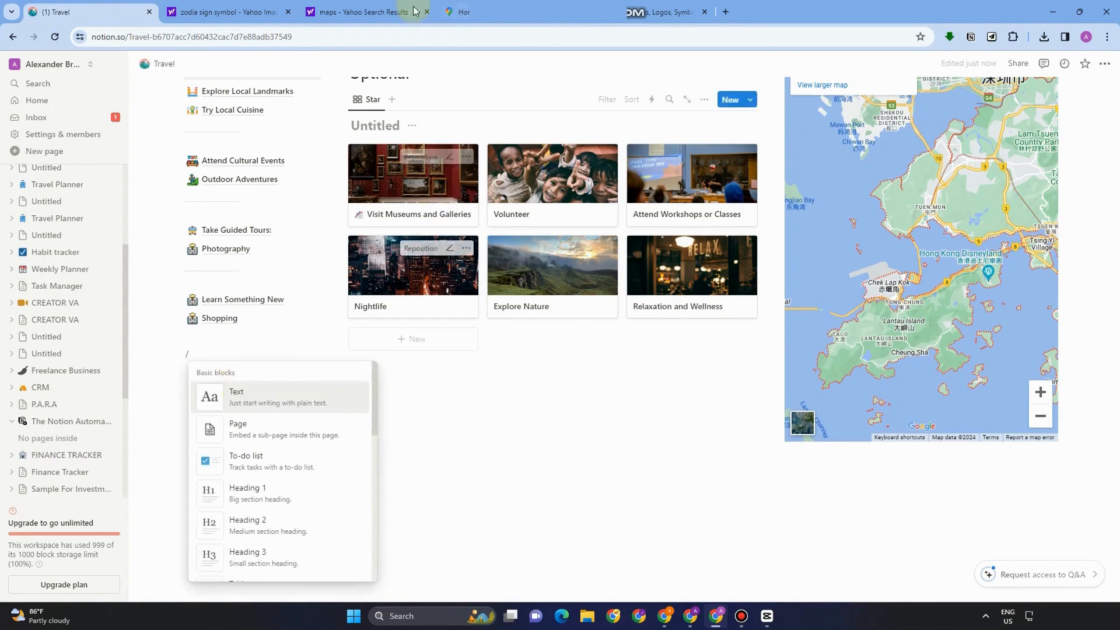
- Switch to the zodiac image search page, search the web for giphy, and open the GIPHY site
left_click(224, 11)
left_click(270, 36)
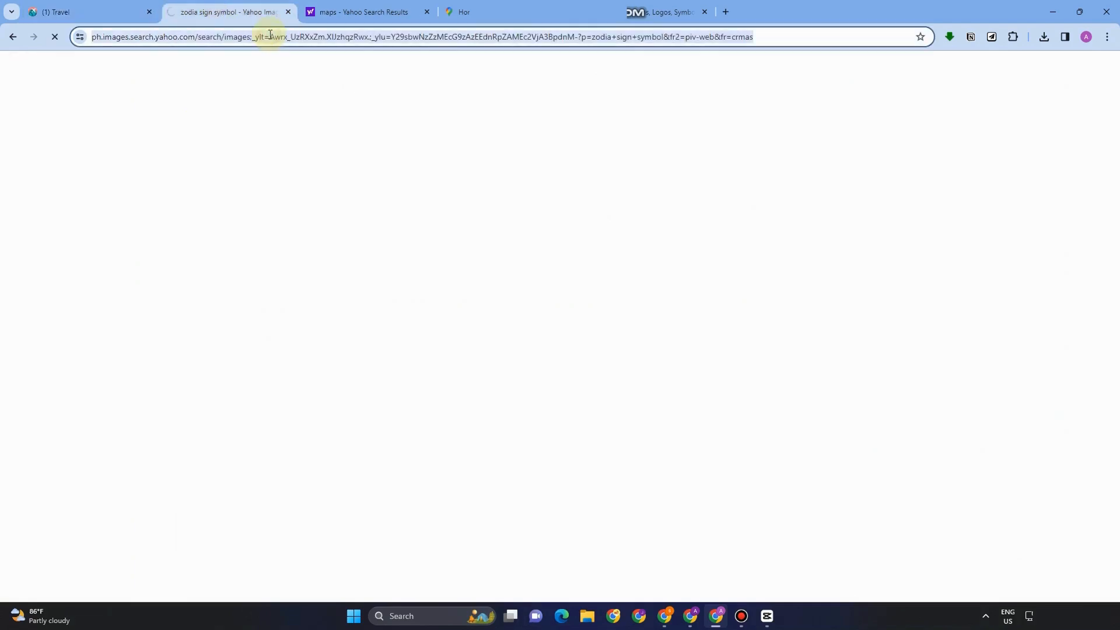
type("giphy")
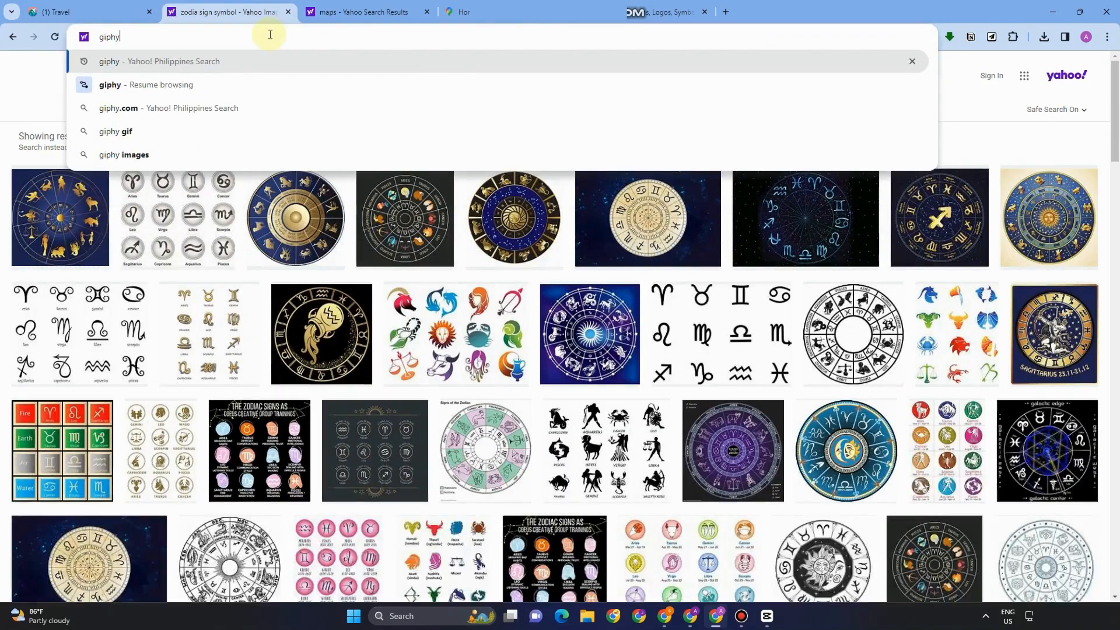
key("Return")
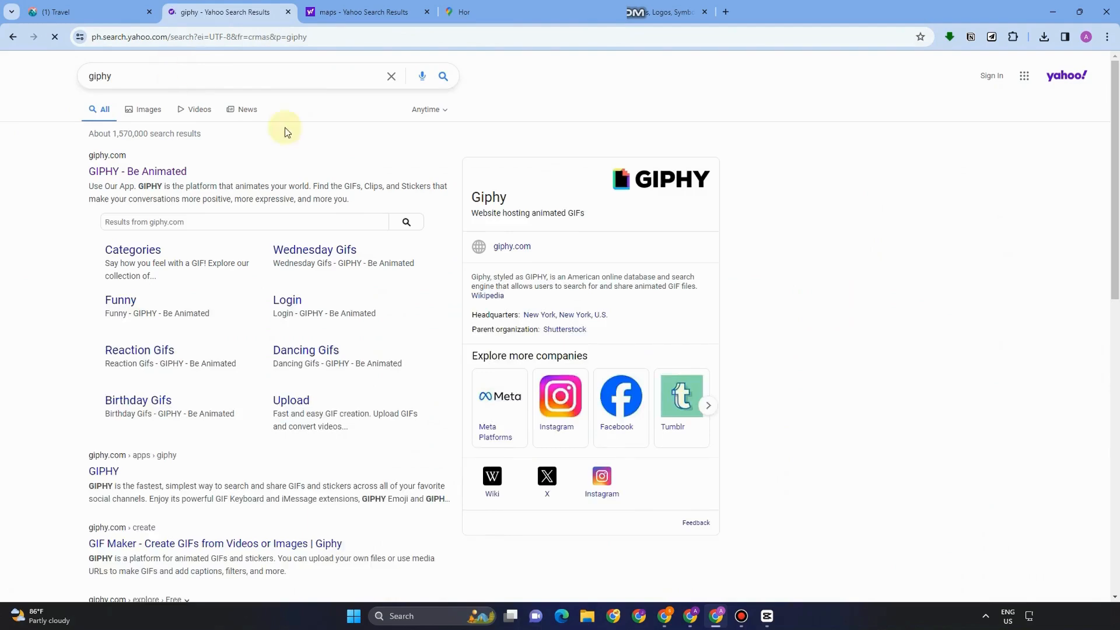
left_click(156, 172)
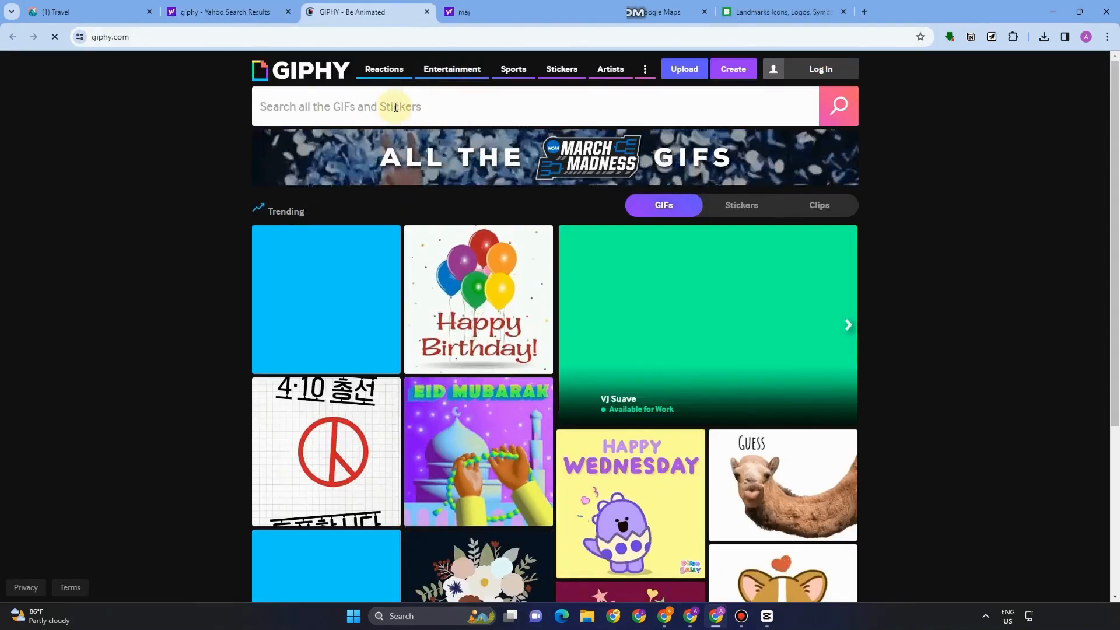
- Search GIPHY for "ghibli travel", open the Studio Ghibli GIF of the road with the overhead sign, and copy its embed code
left_click(396, 107)
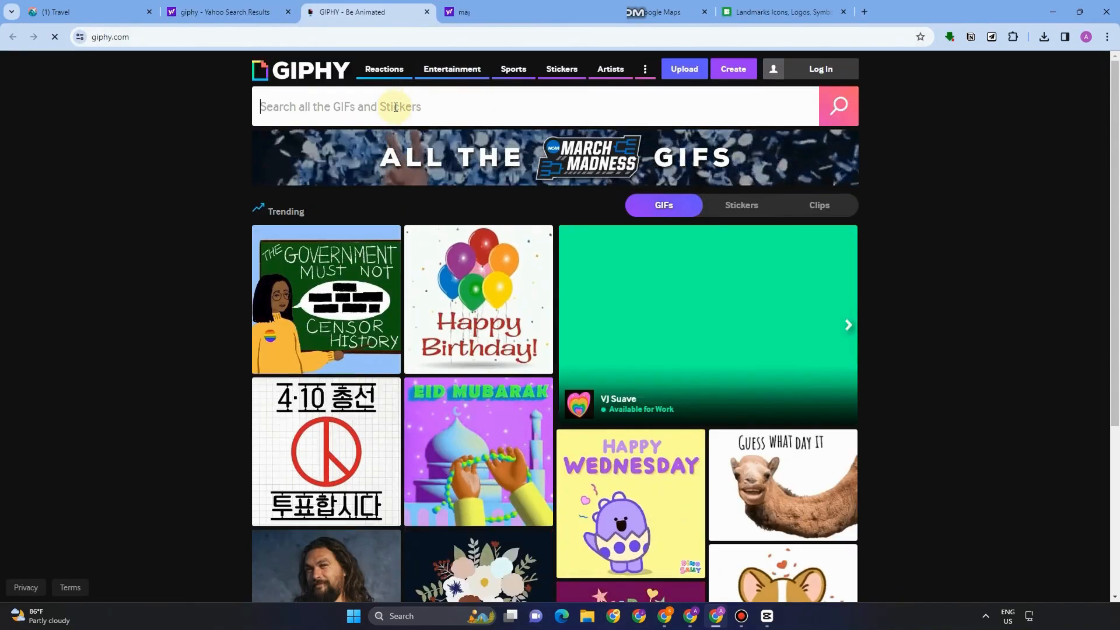
type("ghibli travel")
key("Return")
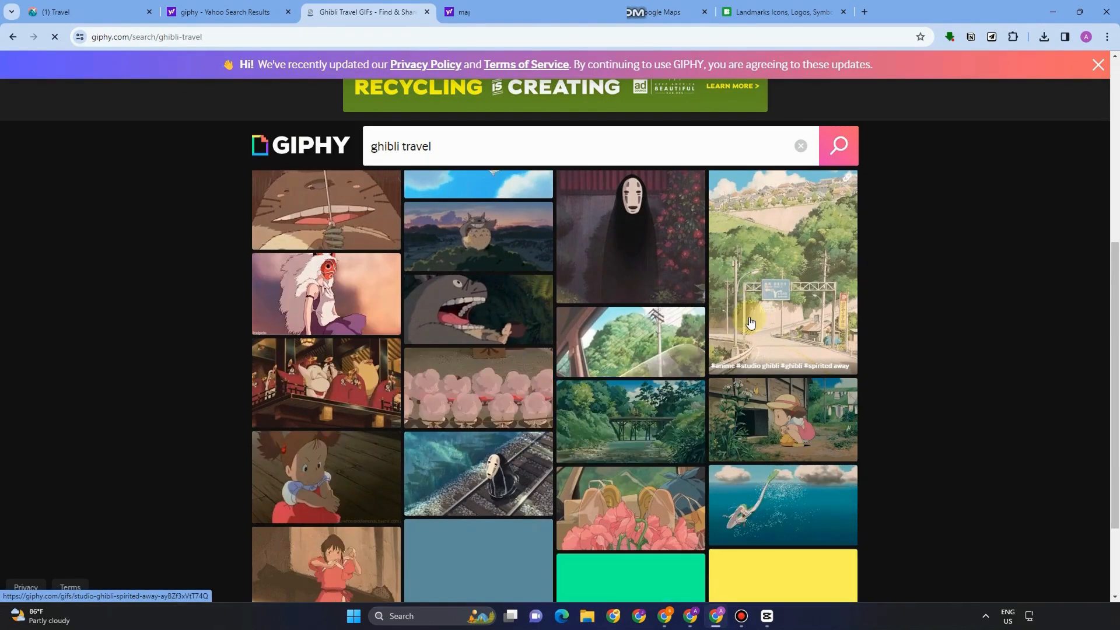
left_click(750, 323)
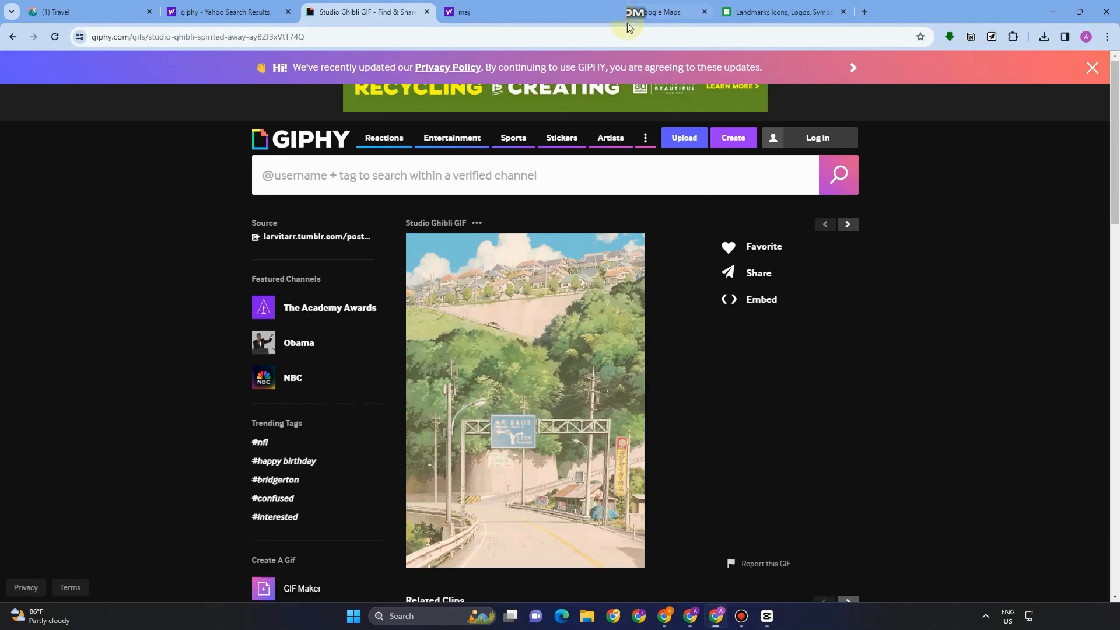
left_click(766, 308)
left_click(597, 393)
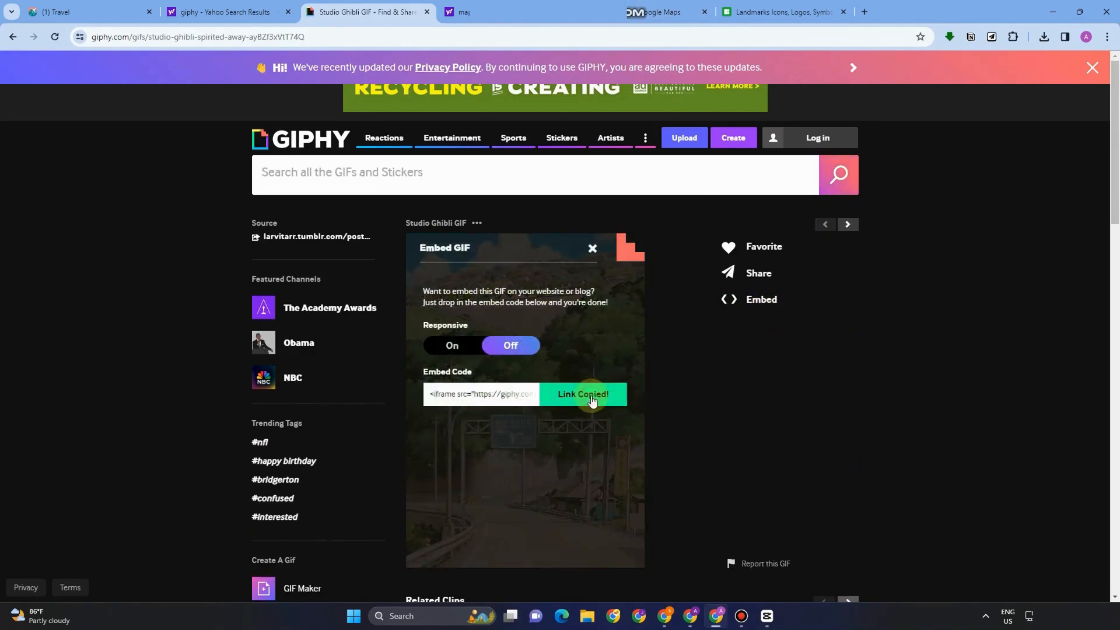
- Return to the Travel page and embed the copied GIPHY GIF below the Shopping sub-page
left_click(103, 7)
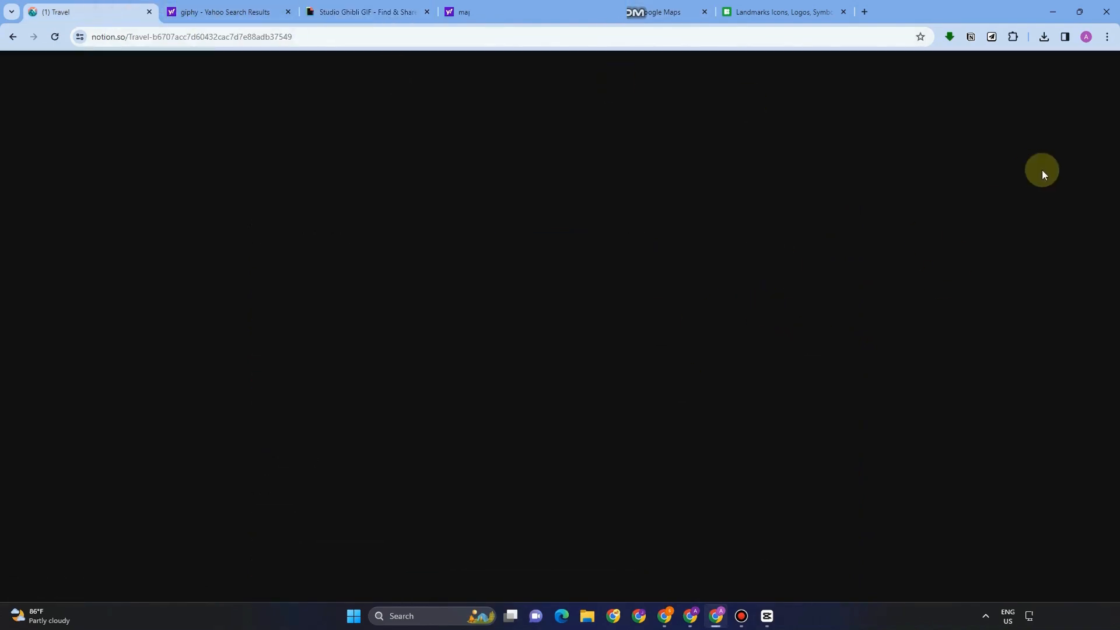
scroll(305, 478, "down", 10)
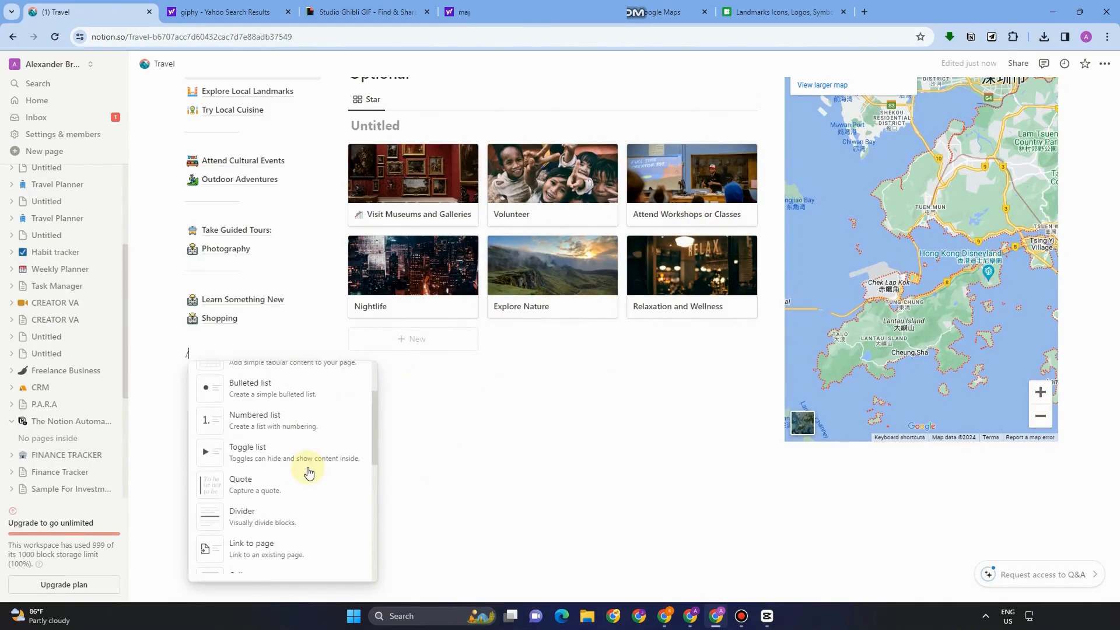
scroll(306, 505, "down", 8)
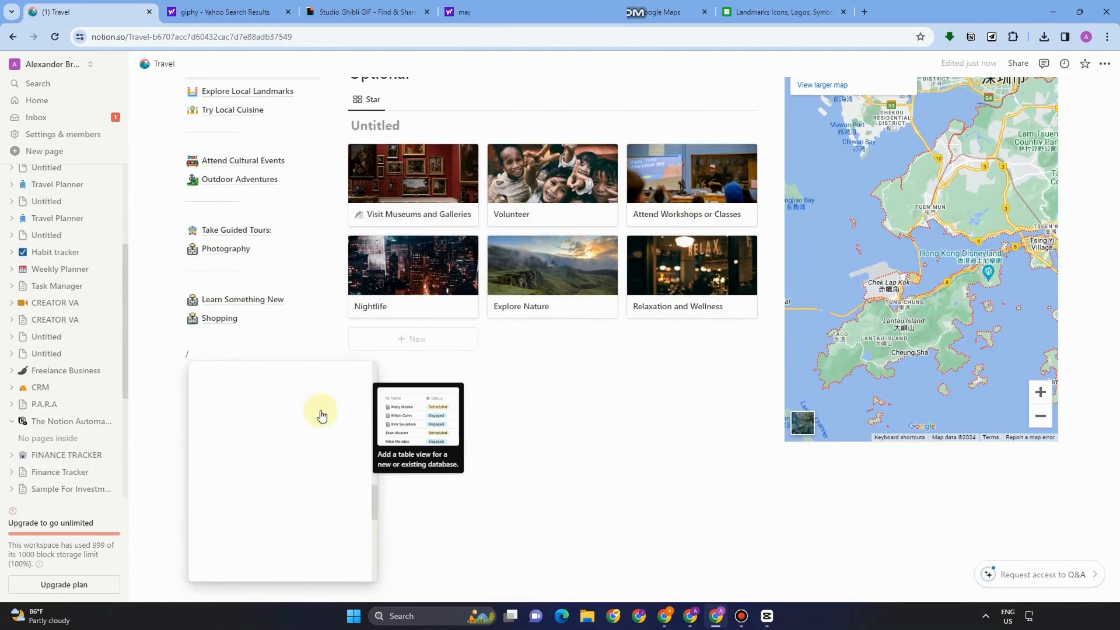
scroll(276, 424, "down", 10)
left_click(274, 385)
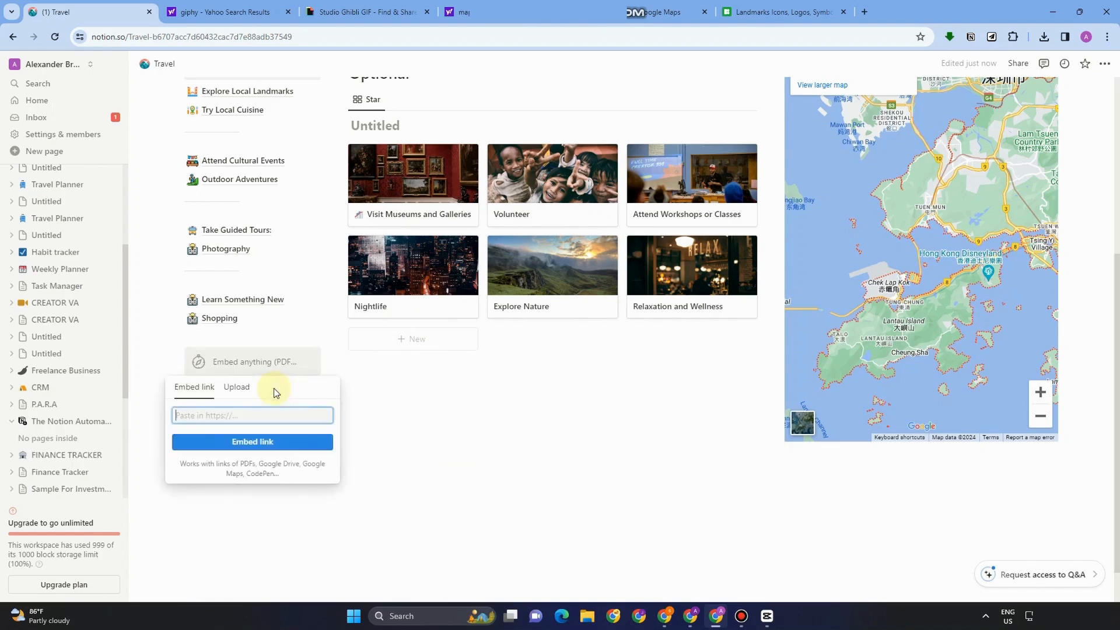
key("ctrl+v")
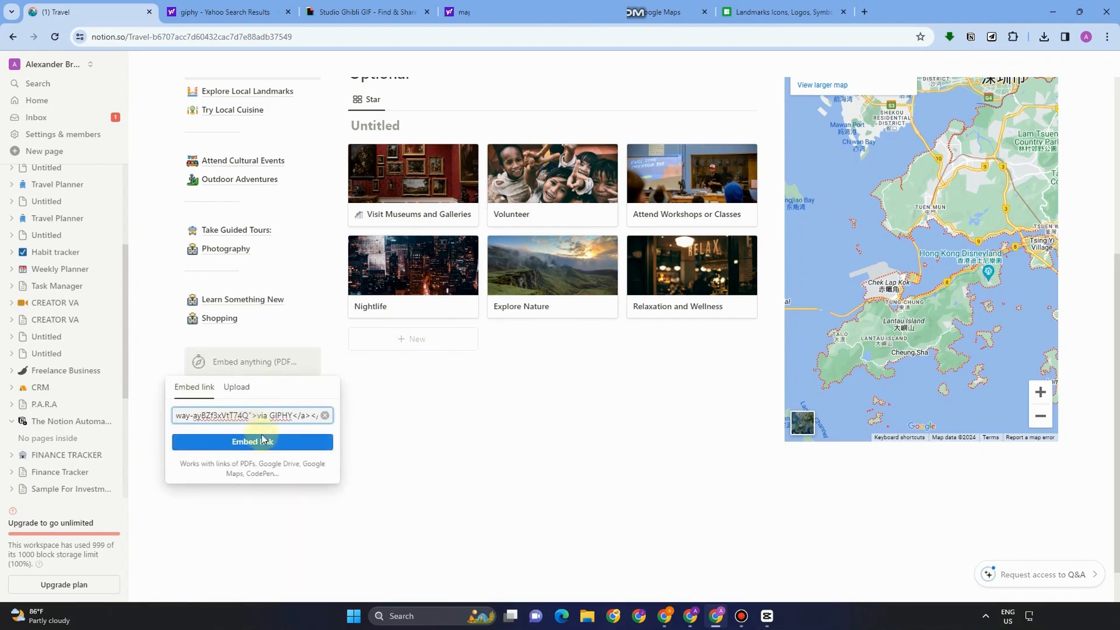
left_click(271, 443)
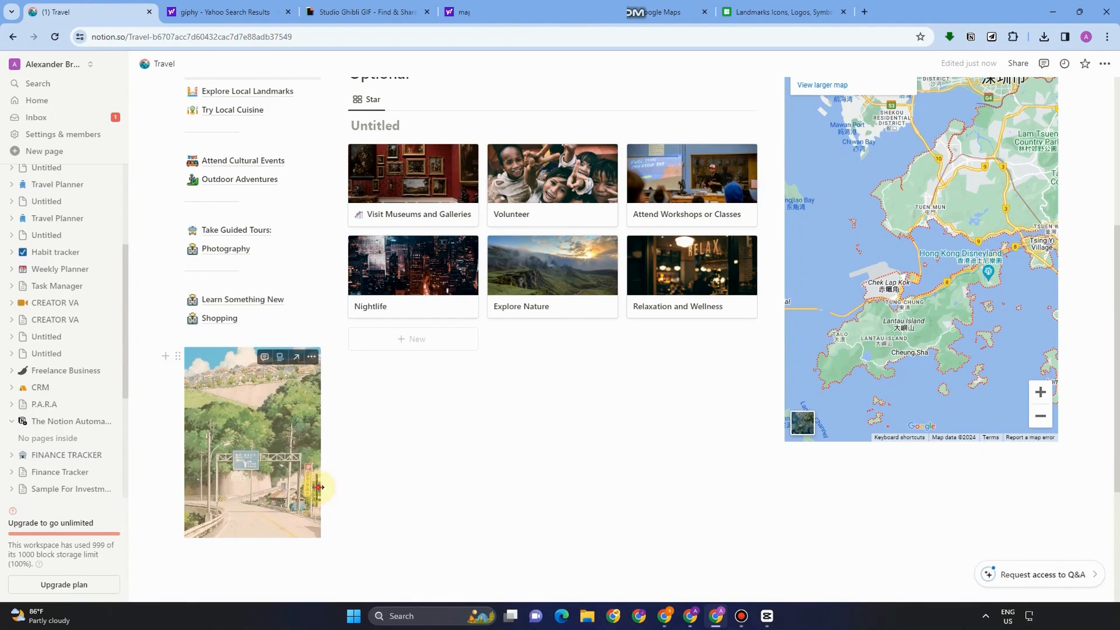
left_click(243, 447)
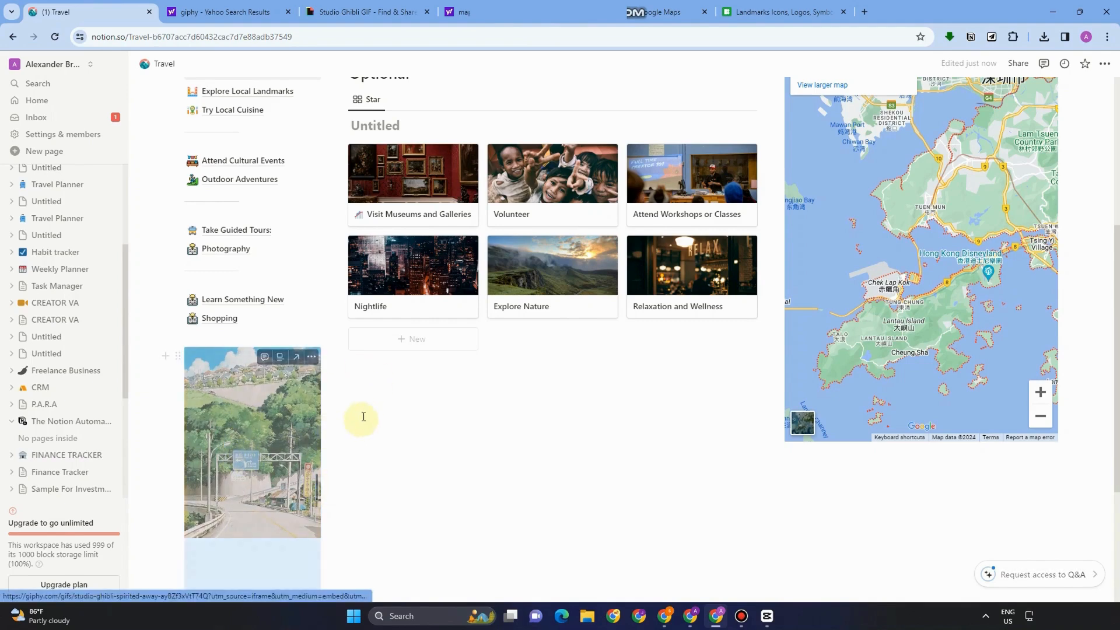
- Add a callout below the Optional gallery with the text Museum
left_click(415, 381)
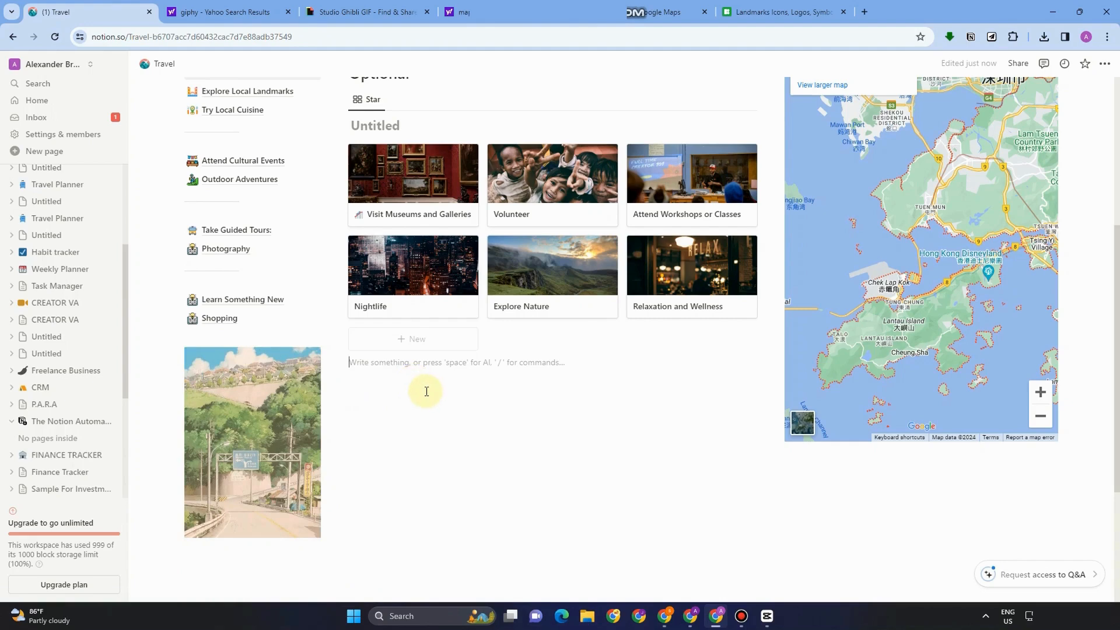
type("/ca")
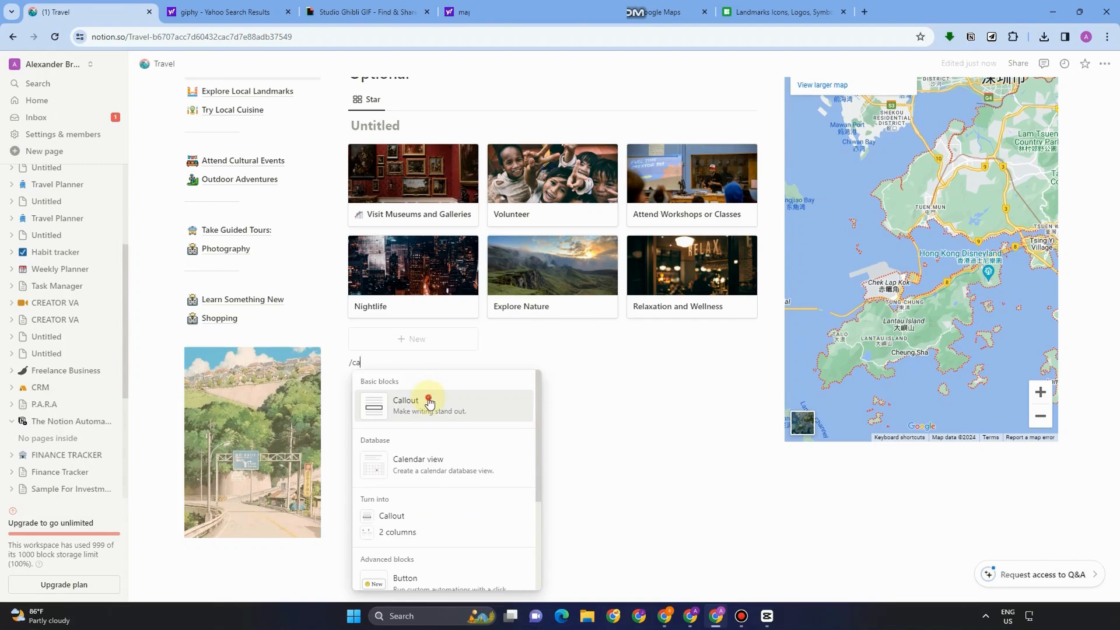
left_click(428, 397)
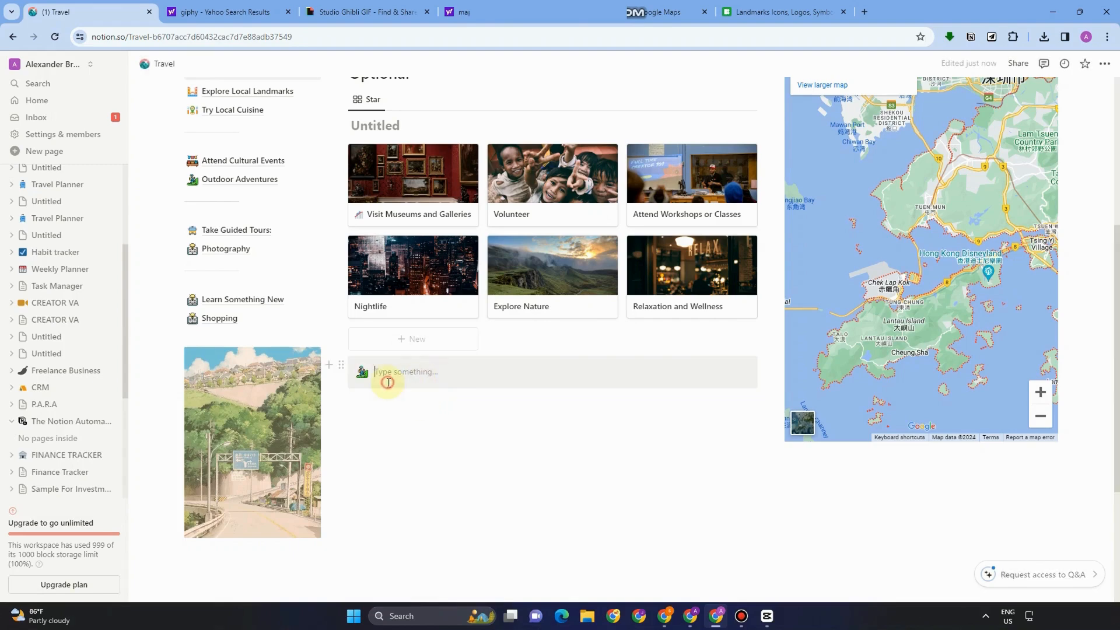
key("Escape")
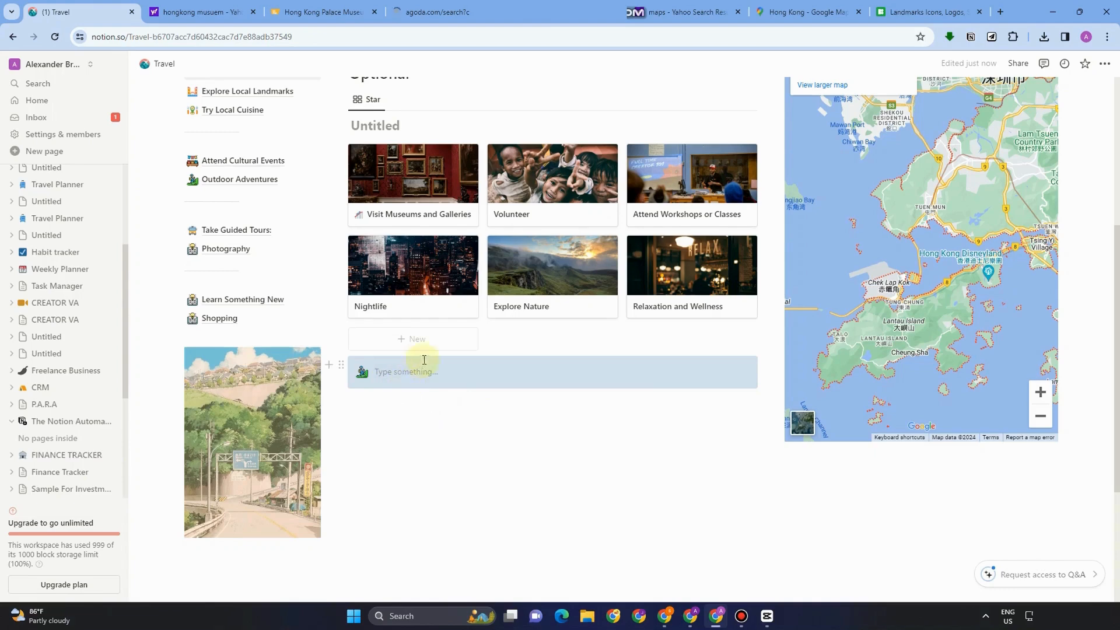
left_click(402, 370)
type("Museum")
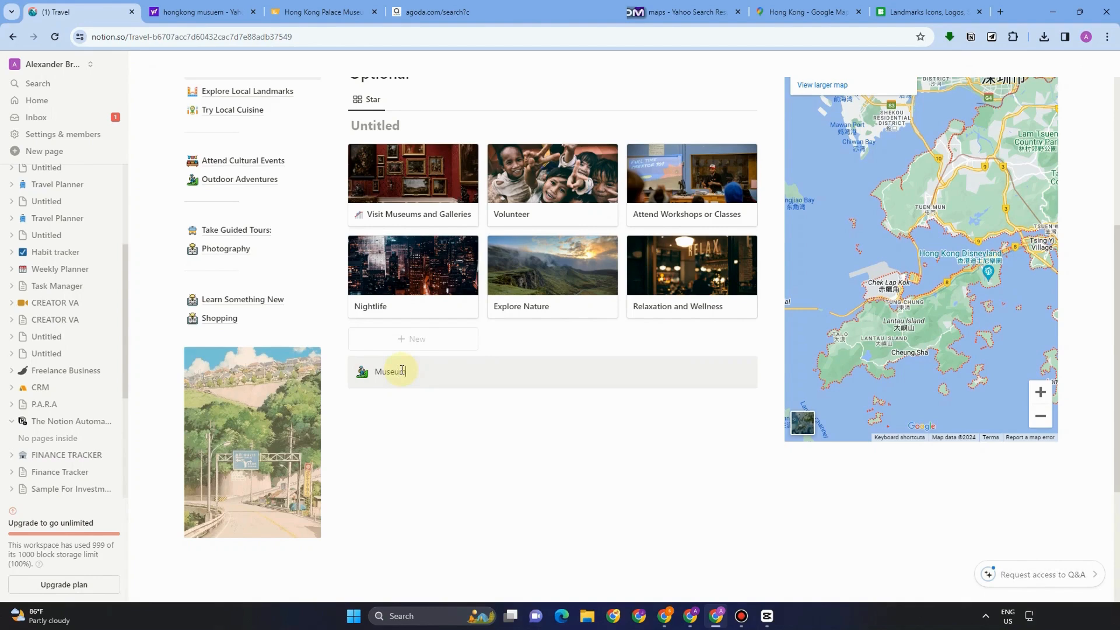
left_click(374, 390)
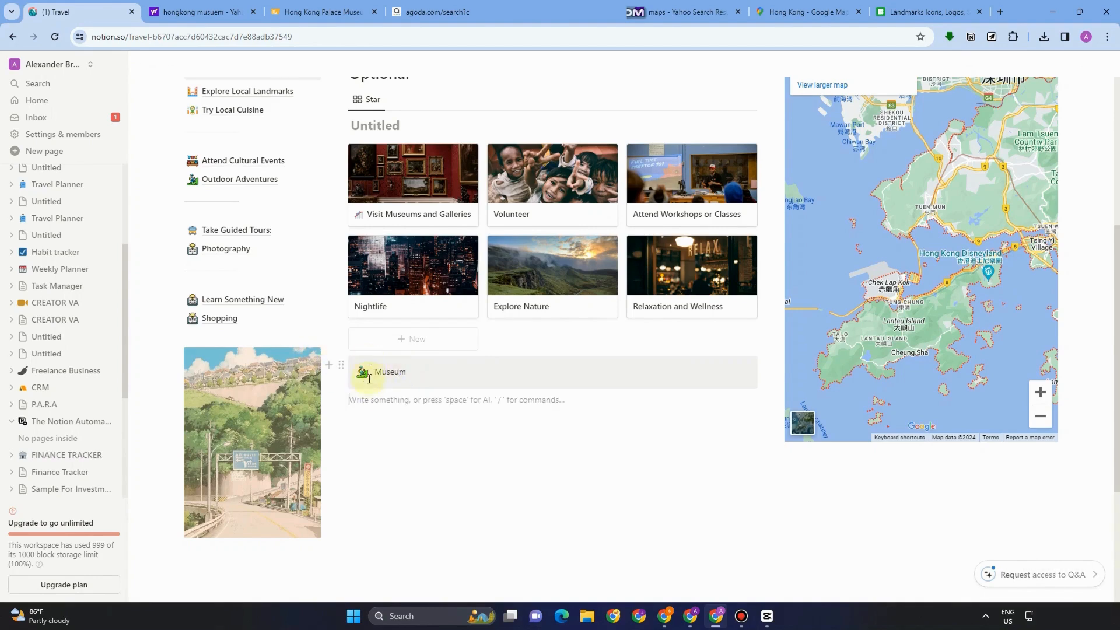
left_click(397, 373)
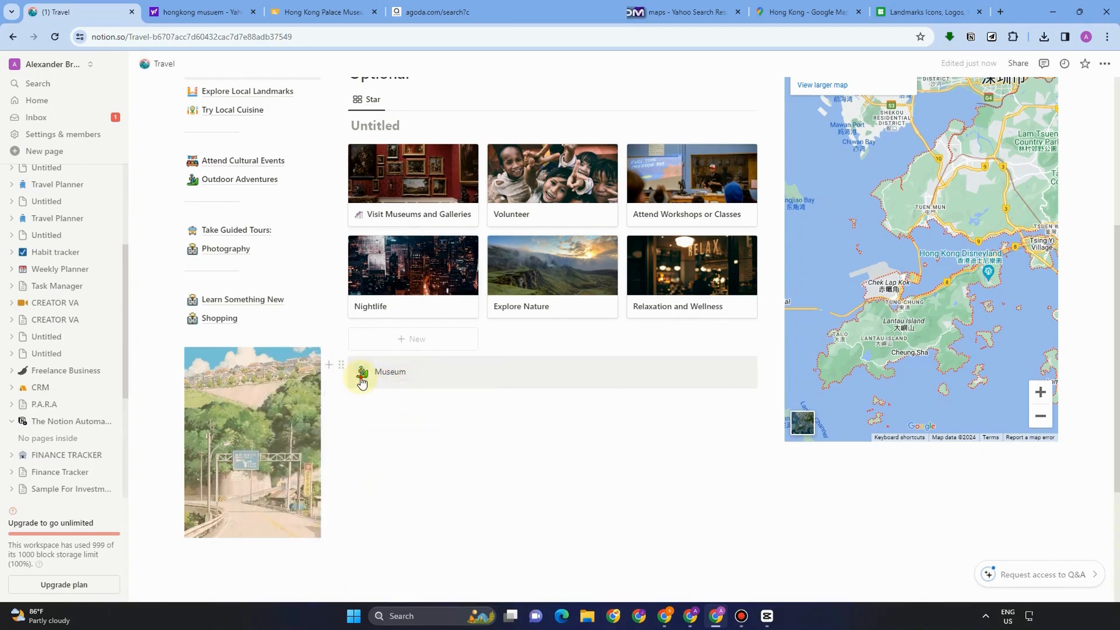
left_click(362, 374)
left_click(396, 370)
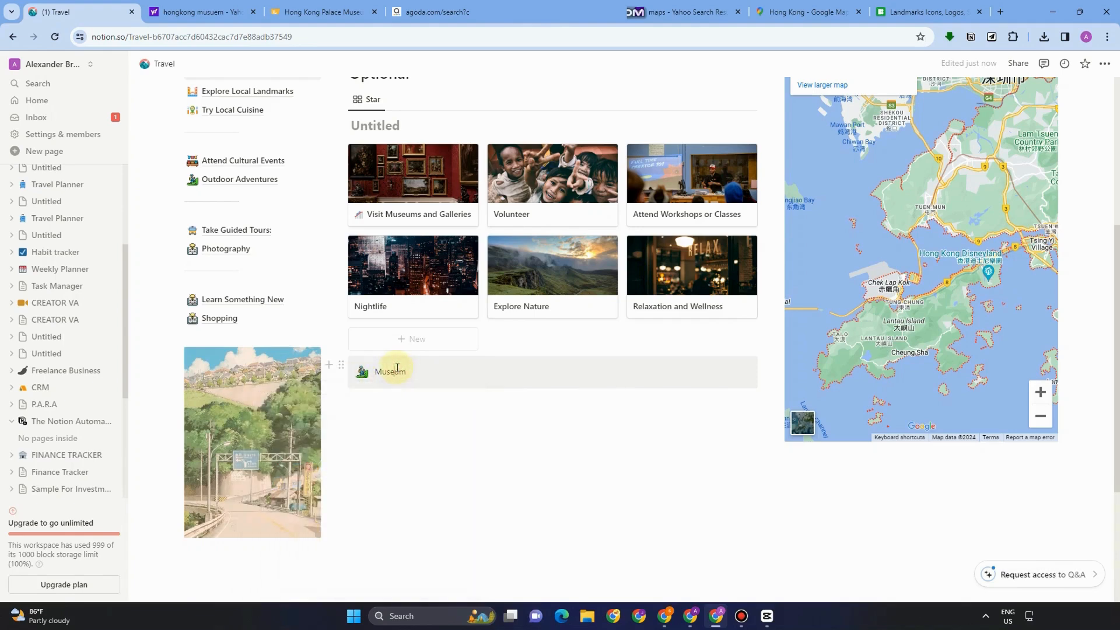
left_click(343, 365)
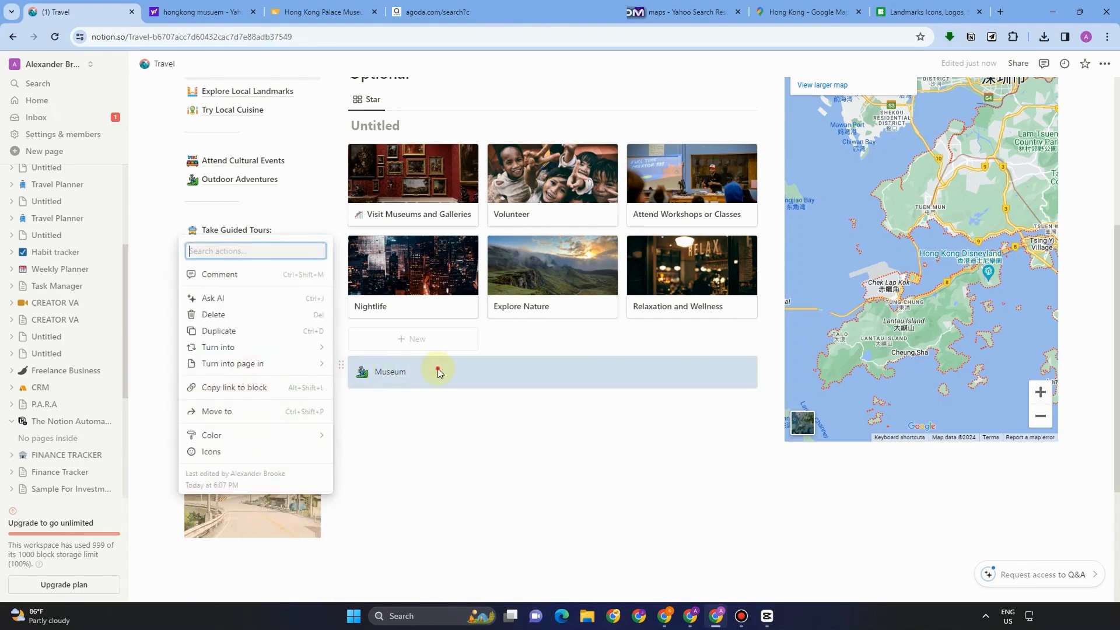
key("Escape")
left_click(342, 365)
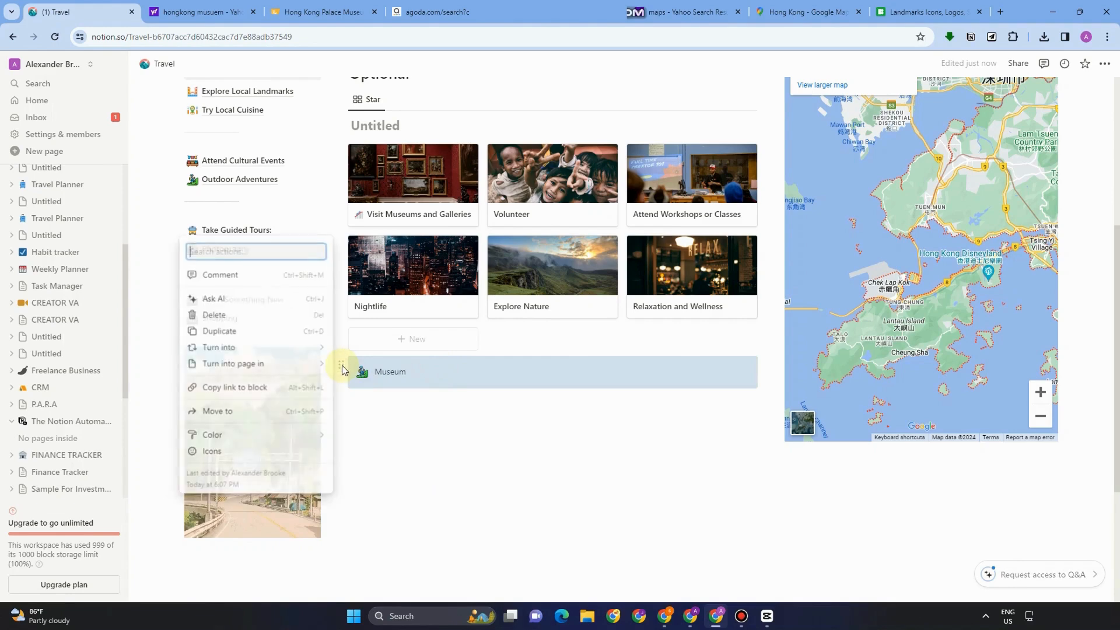
left_click(415, 378)
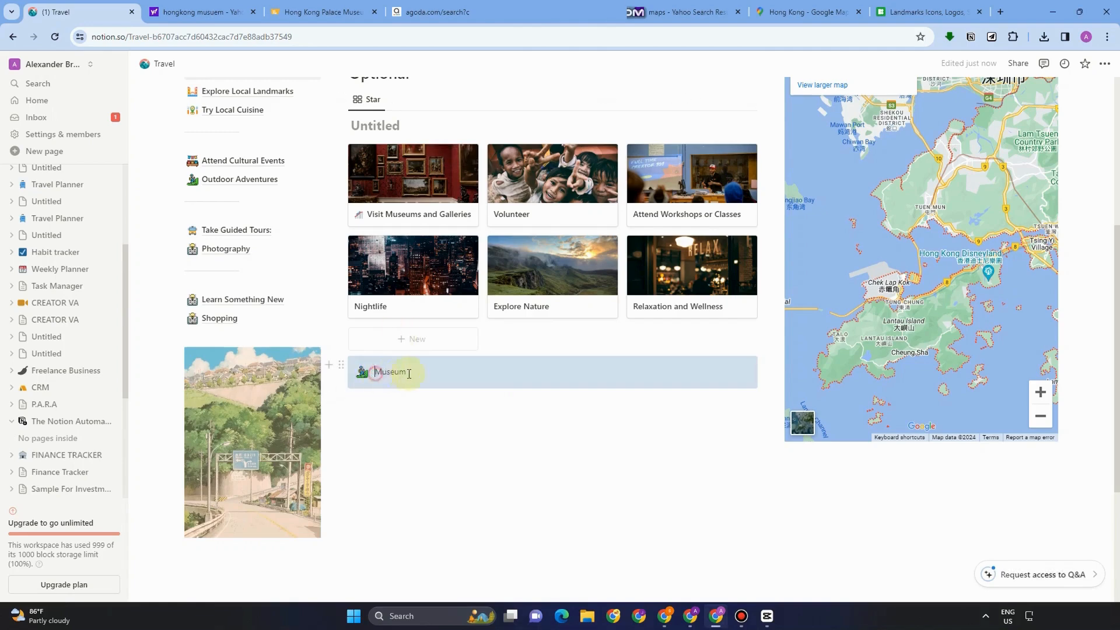
double_click(409, 374)
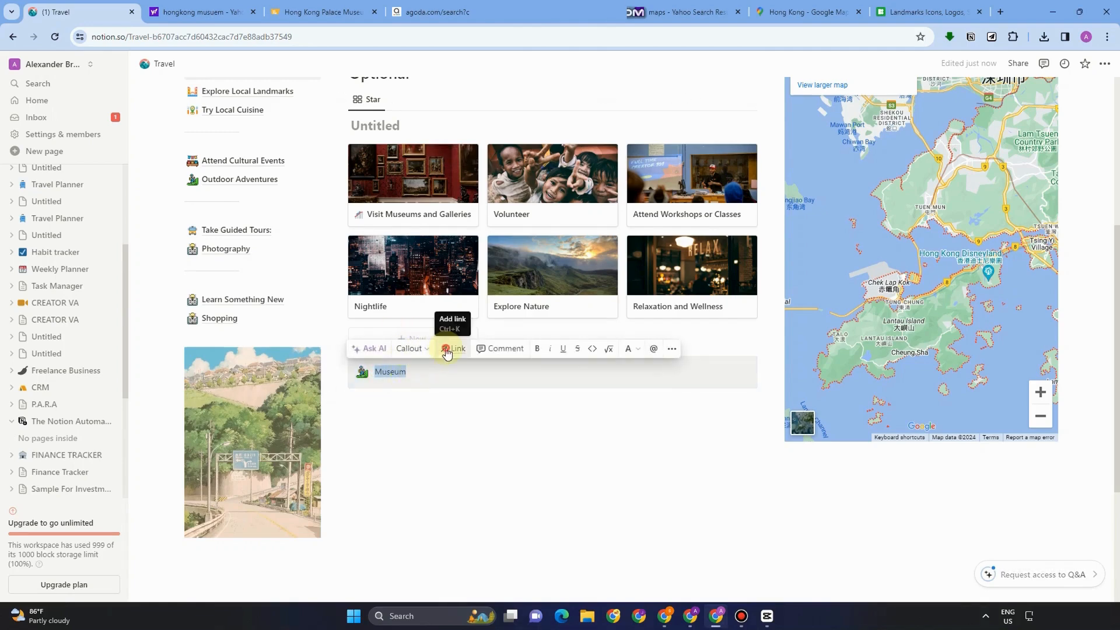
left_click(447, 351)
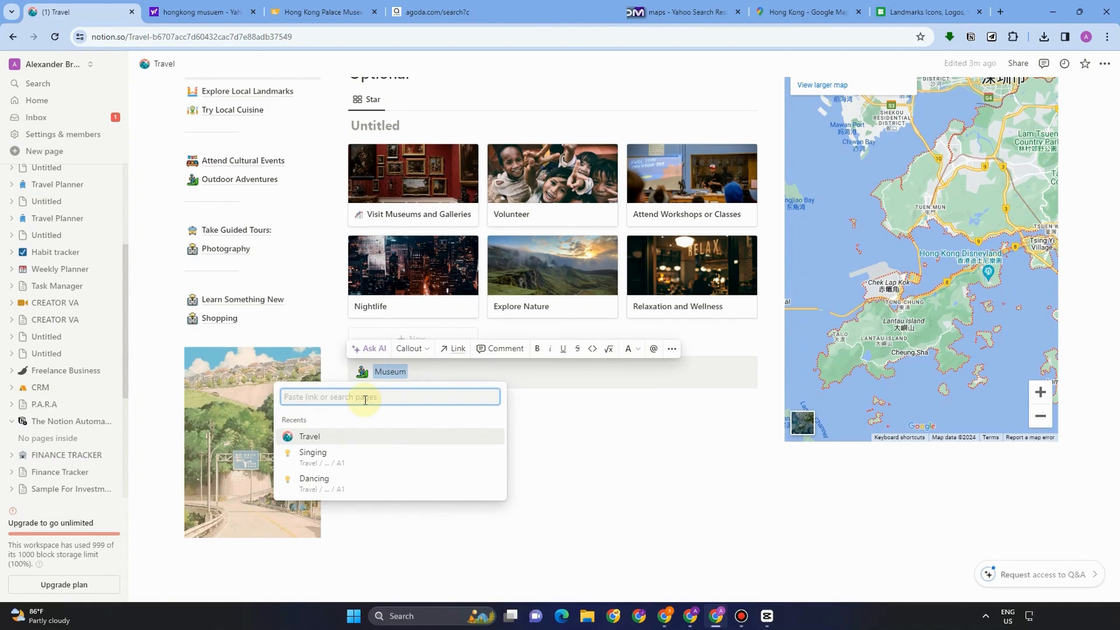
type("https://www.hkpm.org.hk/en/home")
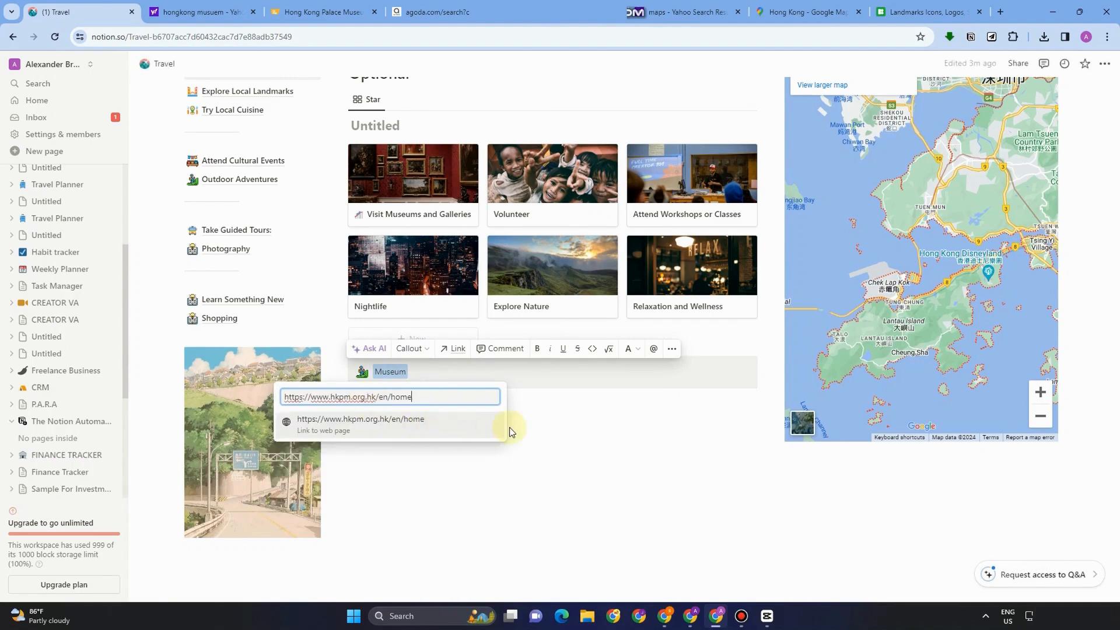
key("Return")
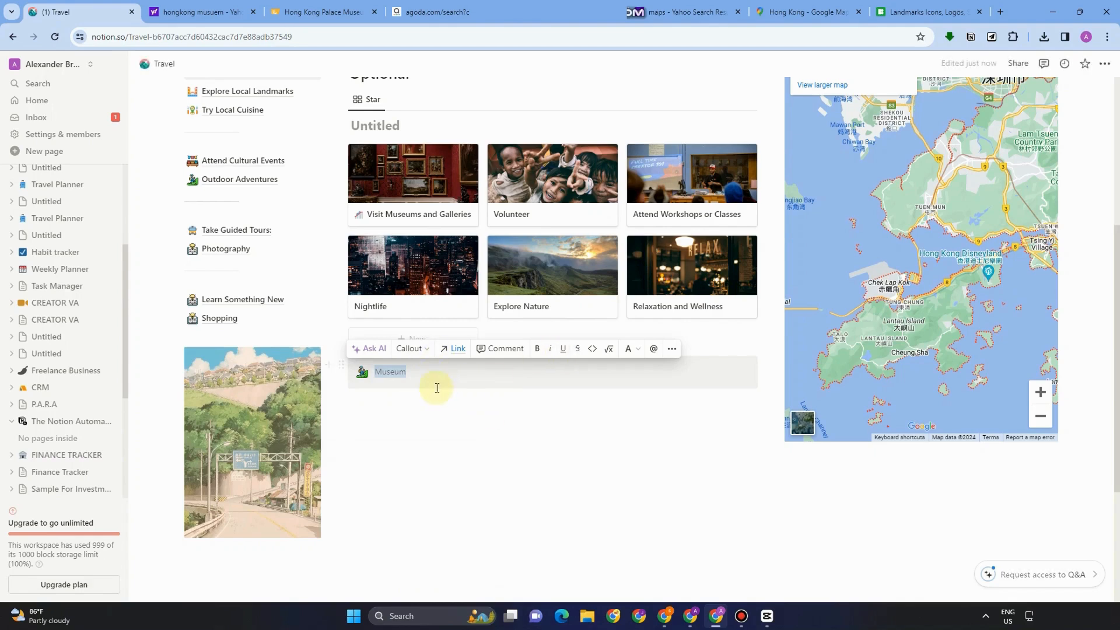
key("Escape")
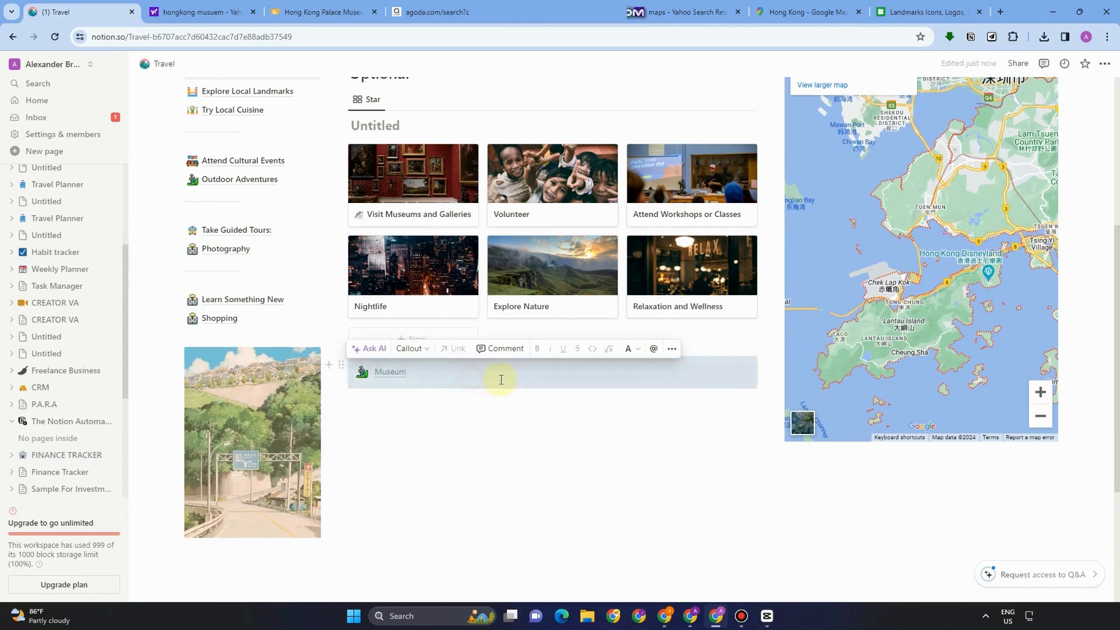
mouse_move(406, 376)
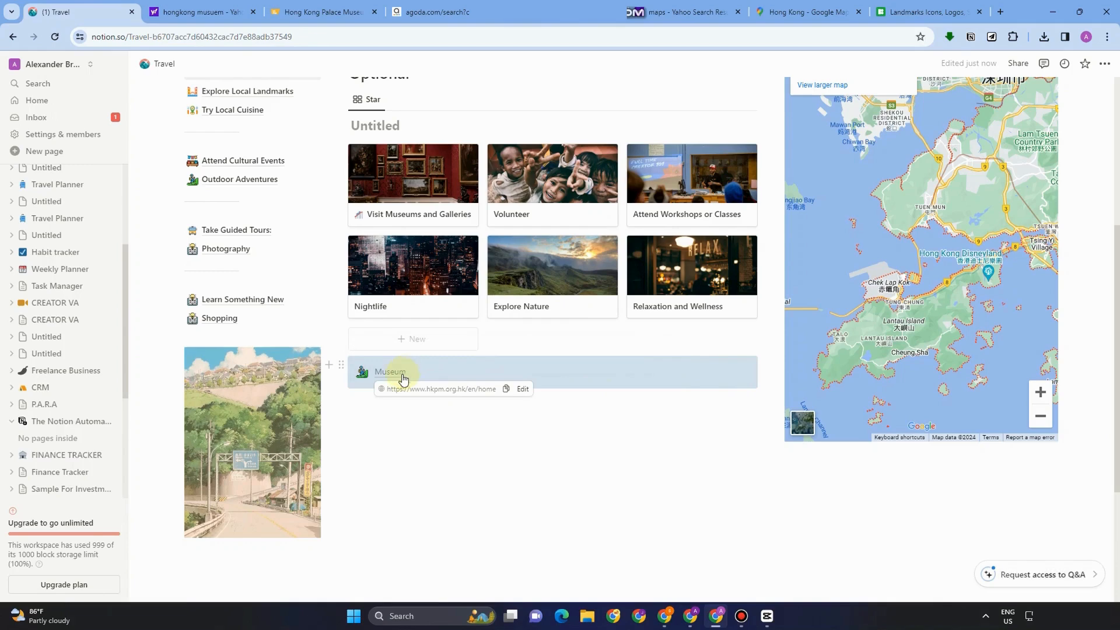
- Follow the callout's Museum link to check it, and return to the Travel page
left_click(401, 376)
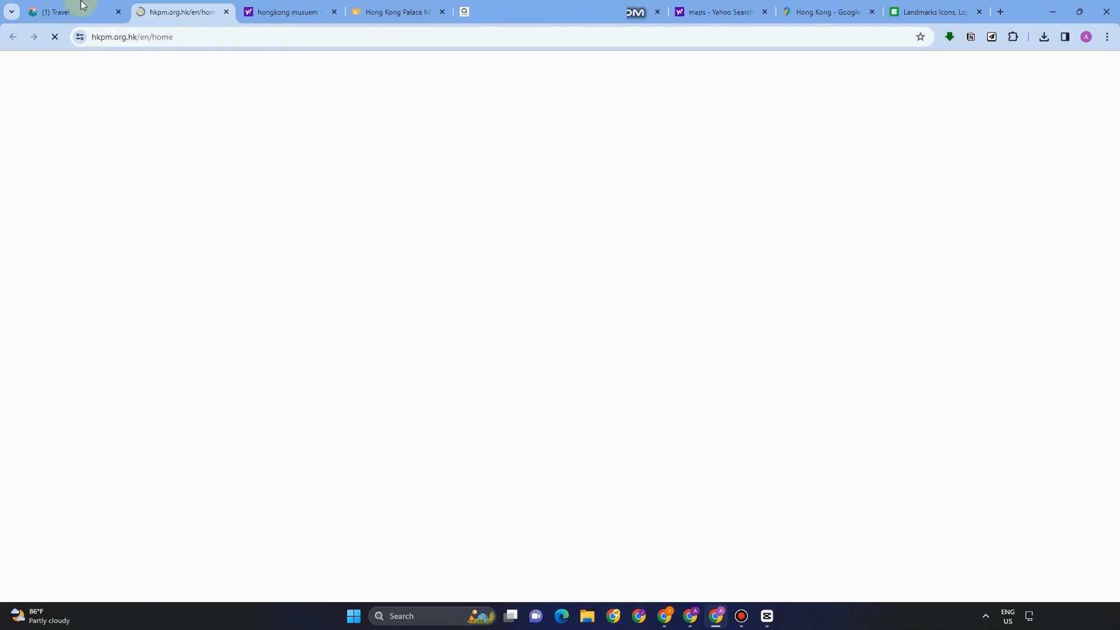
left_click(82, 10)
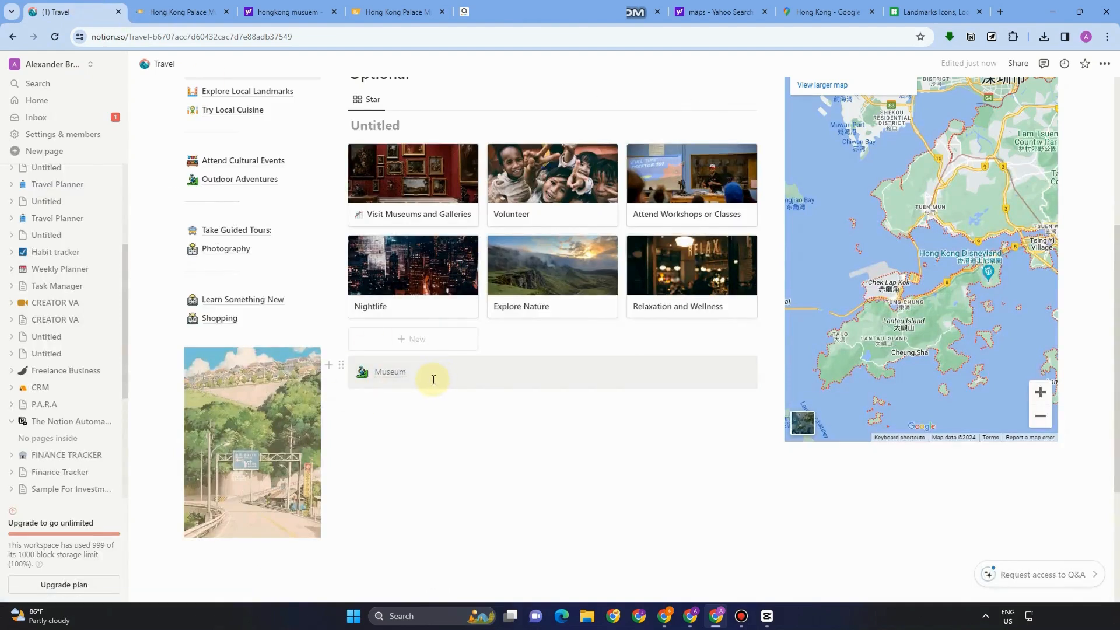
- Insert a breadcrumb block below the Museum callout and try its Travel link
left_click(377, 424)
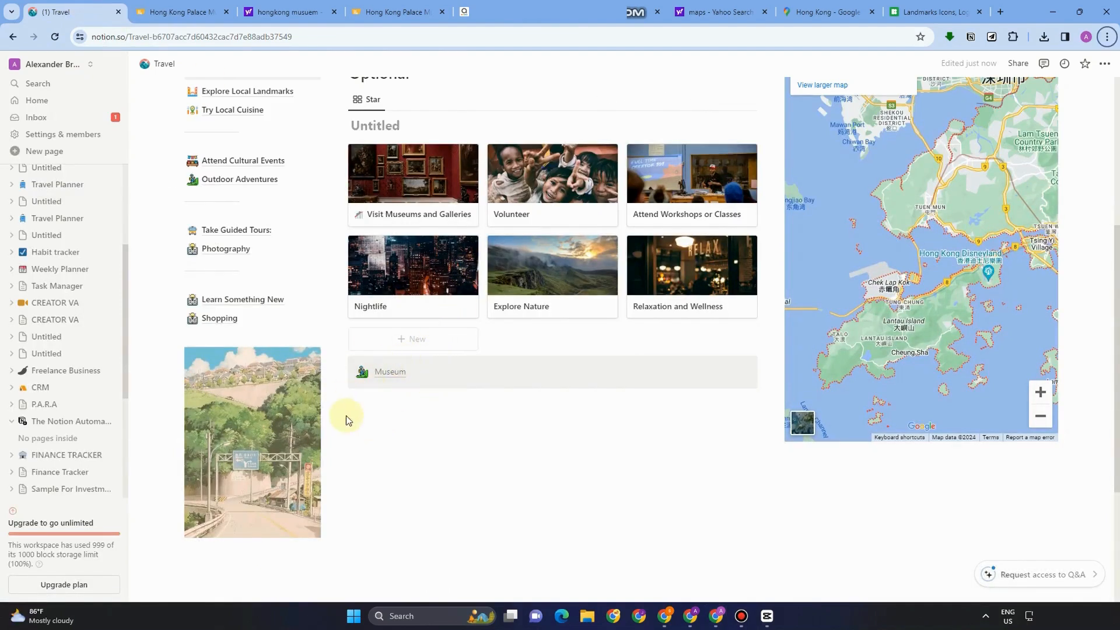
left_click(382, 407)
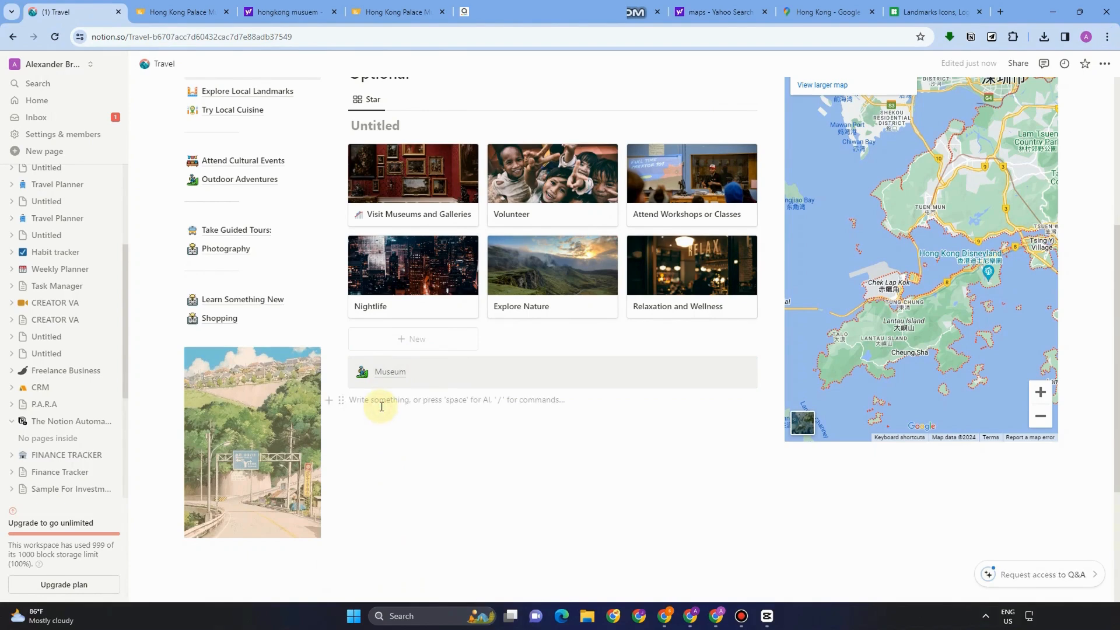
type("/bre")
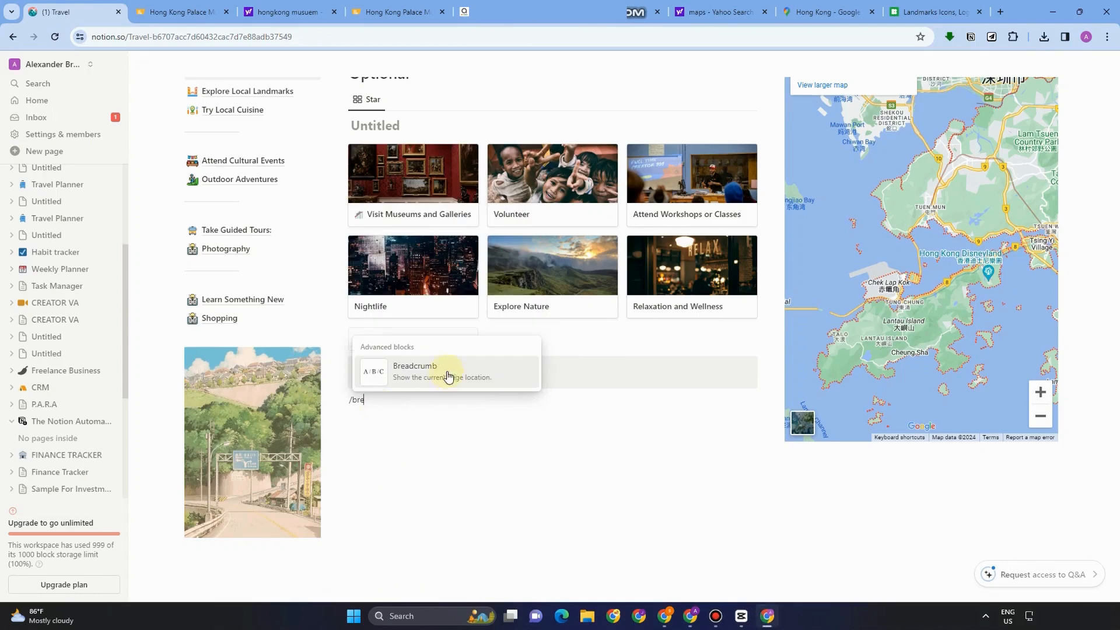
left_click(452, 376)
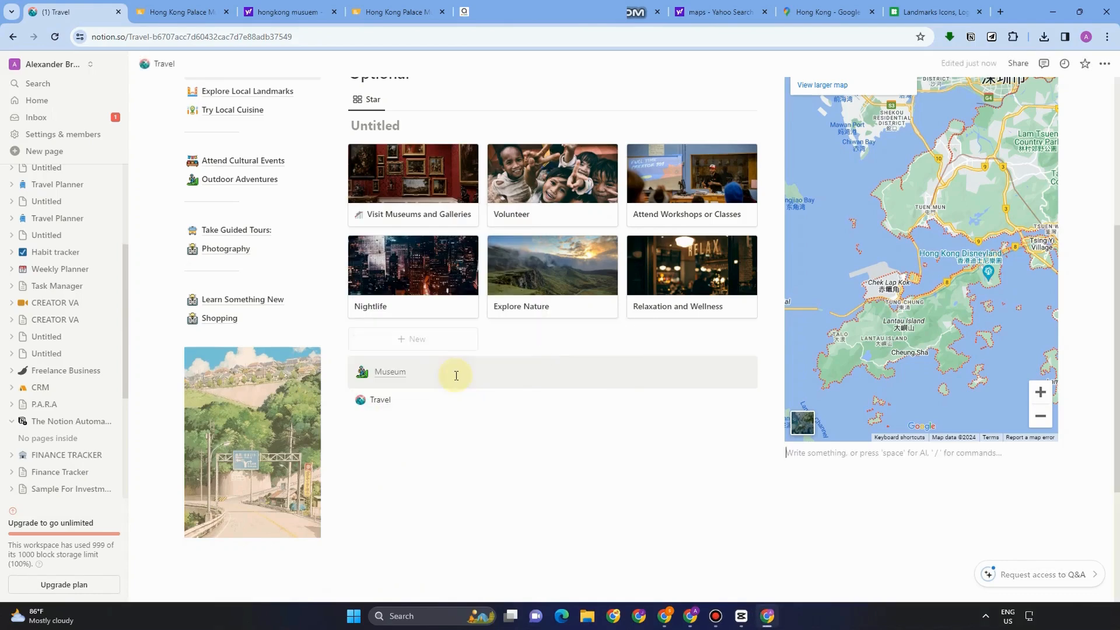
left_click(378, 405)
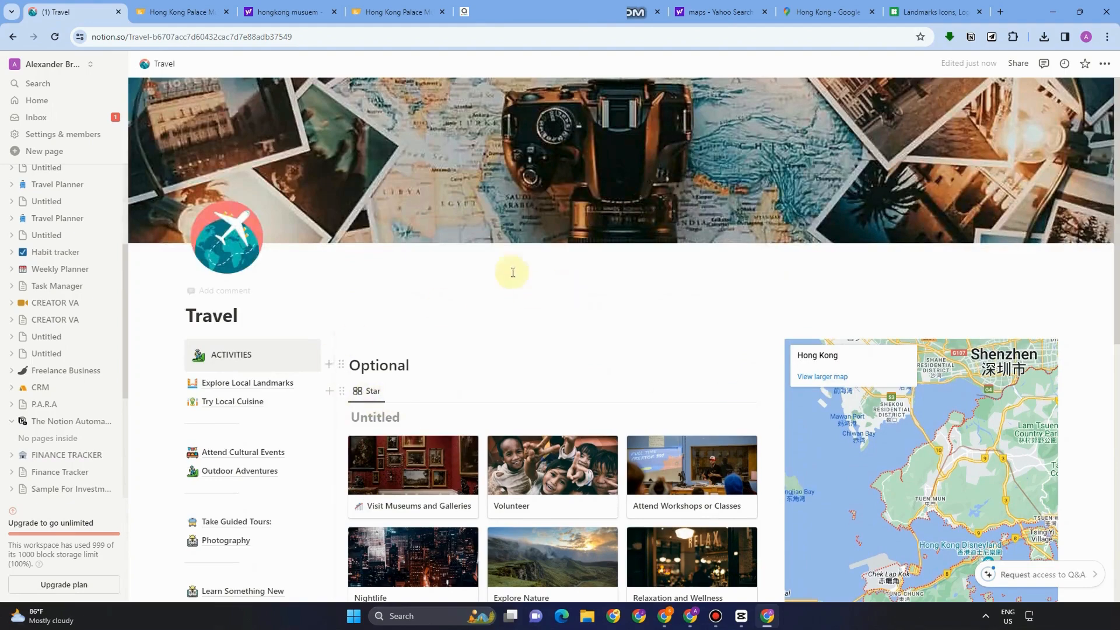
scroll(409, 397, "down", 6)
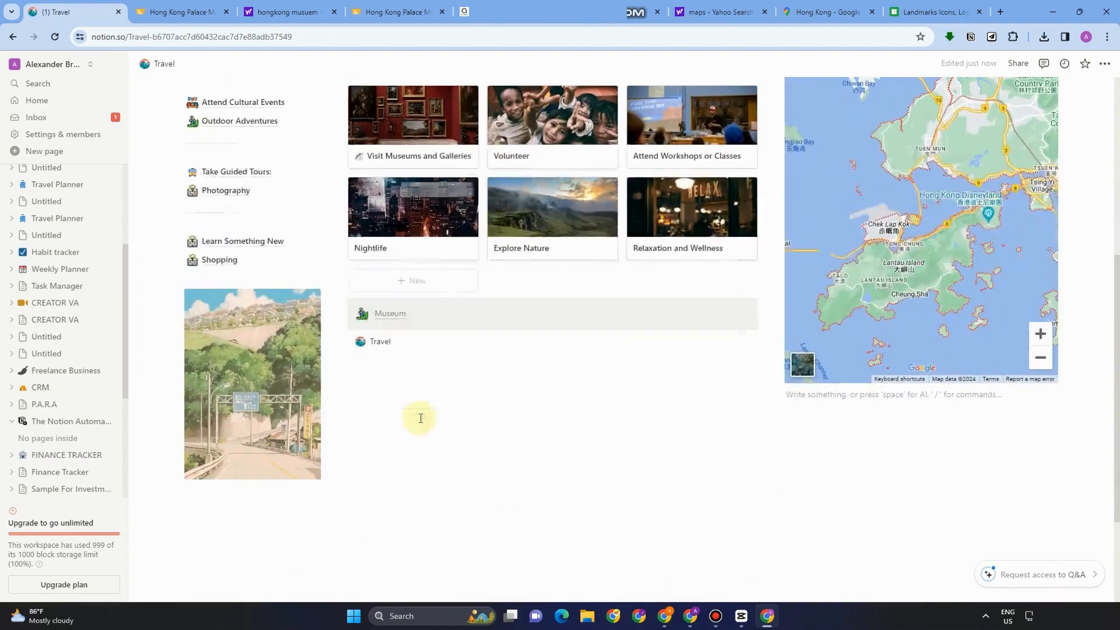
left_click(342, 342)
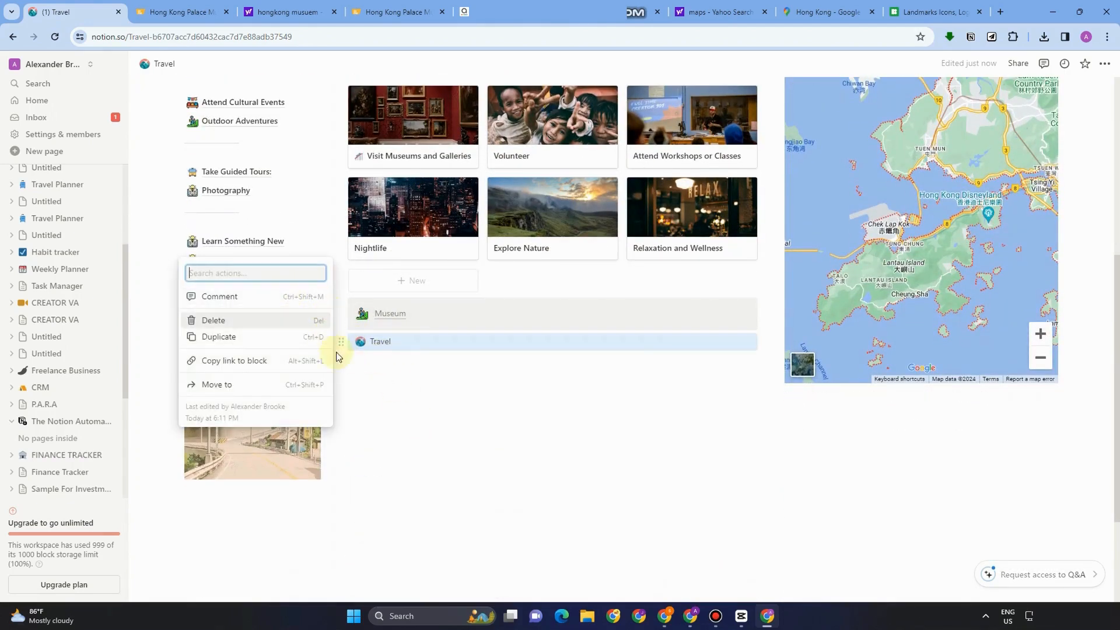
left_click(426, 351)
left_click(425, 351)
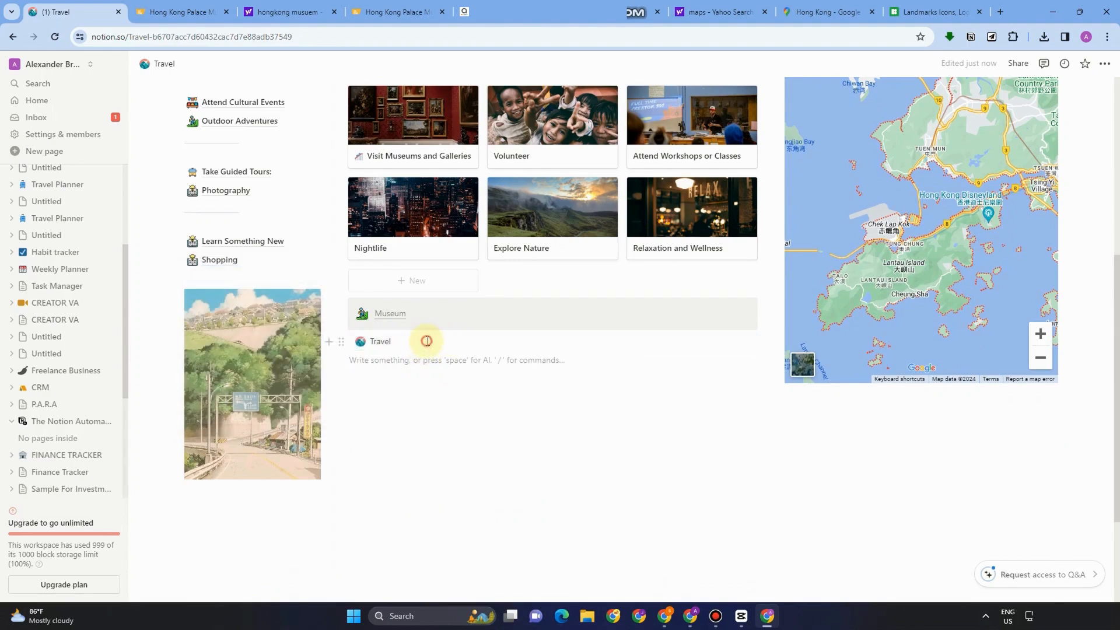
key("BackSpace")
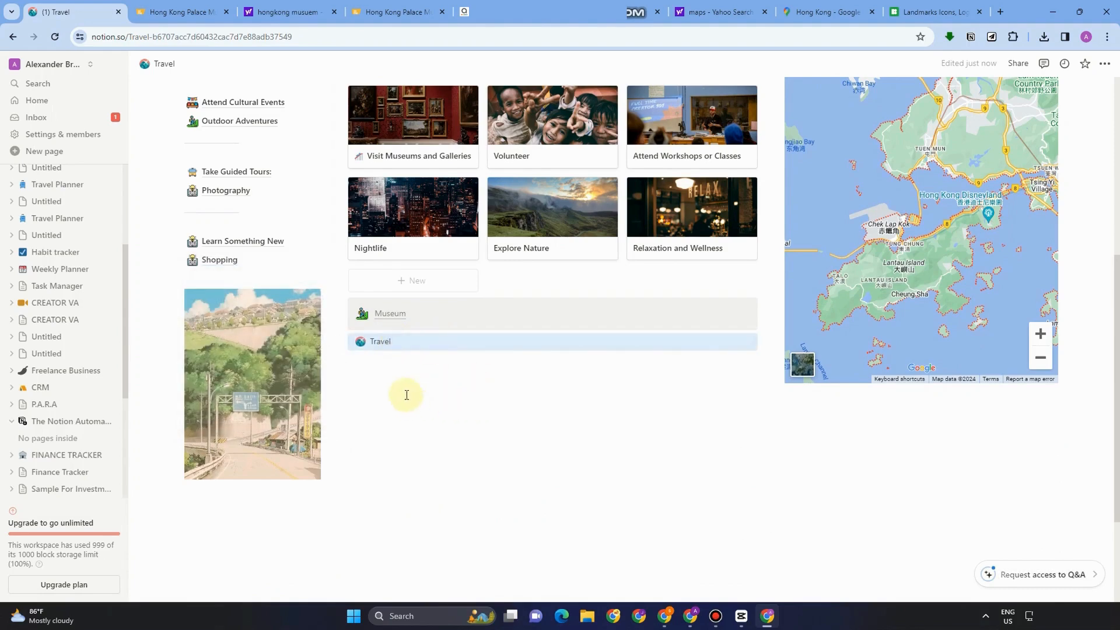
left_click(399, 366)
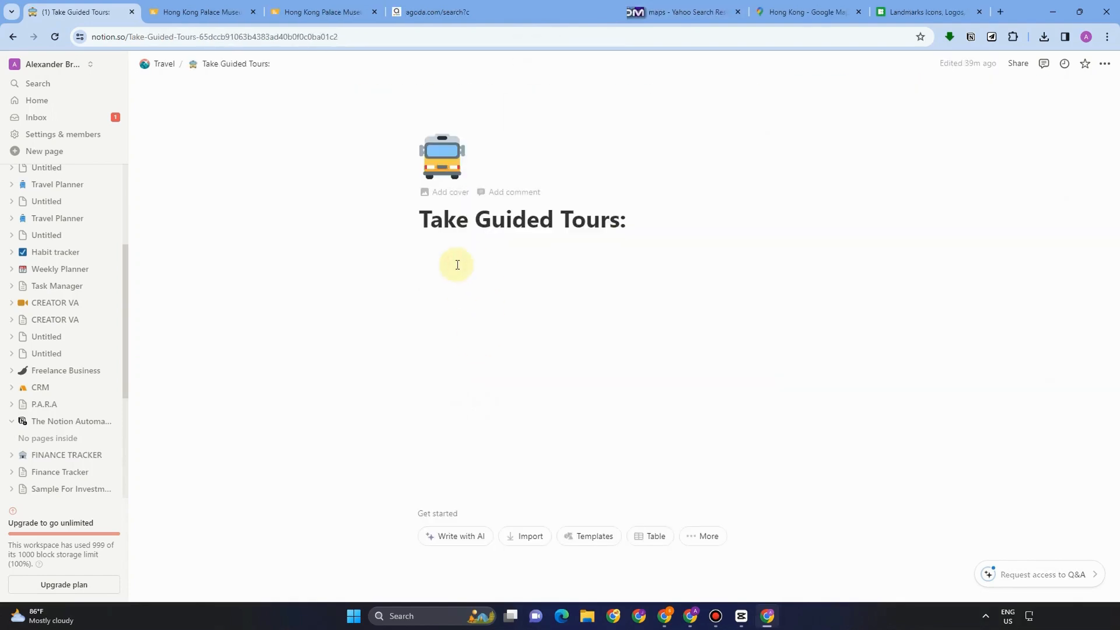
- Open the Take Guided Tours: sub-page and add GUide as a second line of its title
type("/")
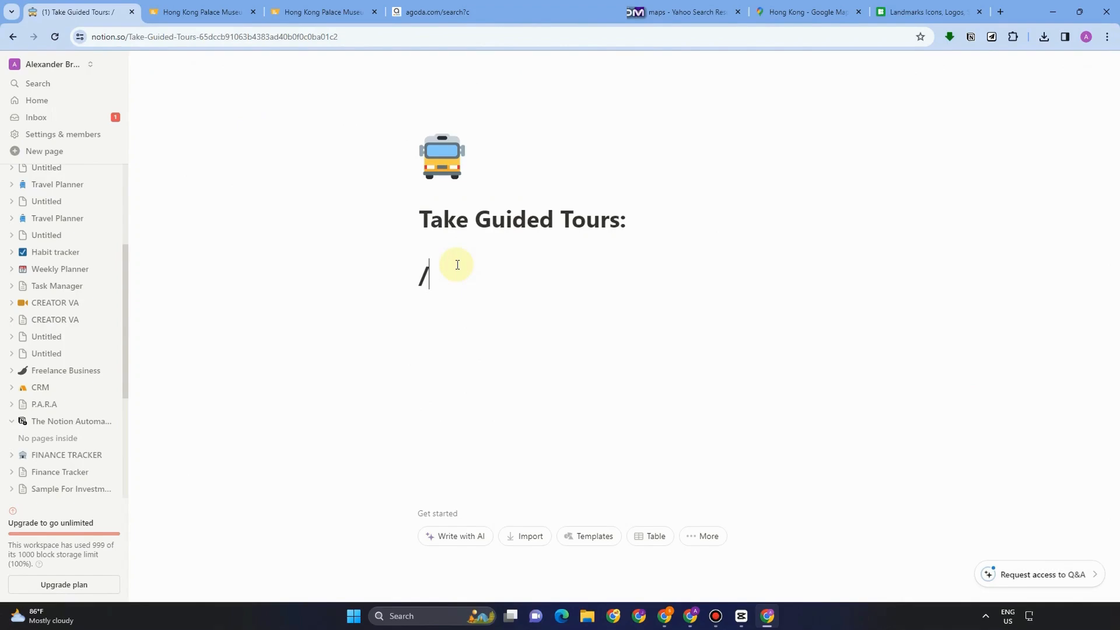
key("BackSpace")
type("GUide")
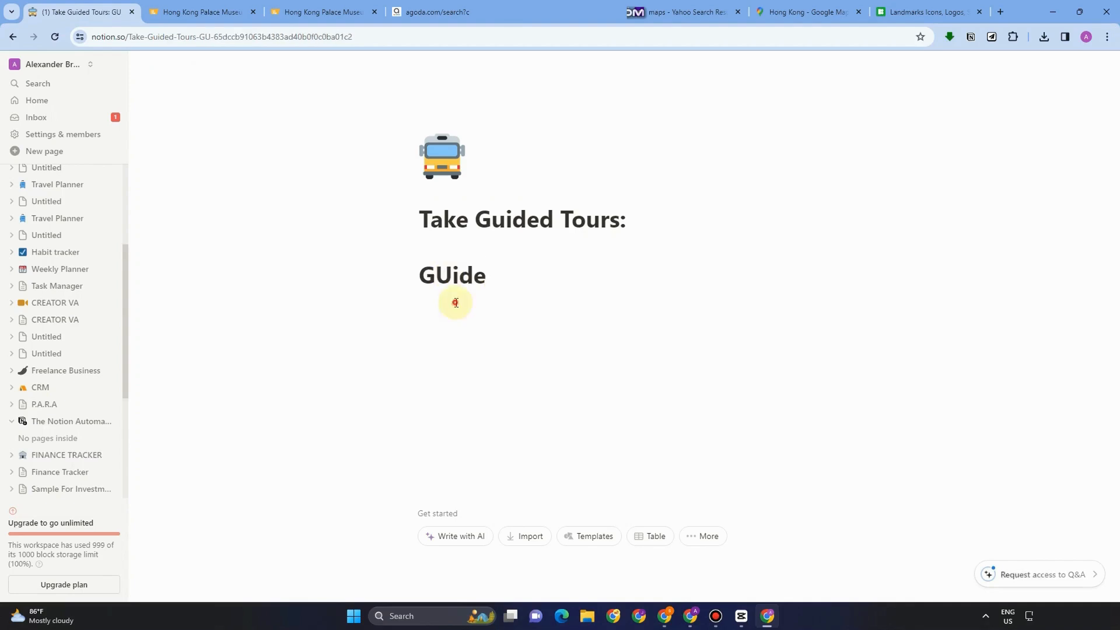
key("Return")
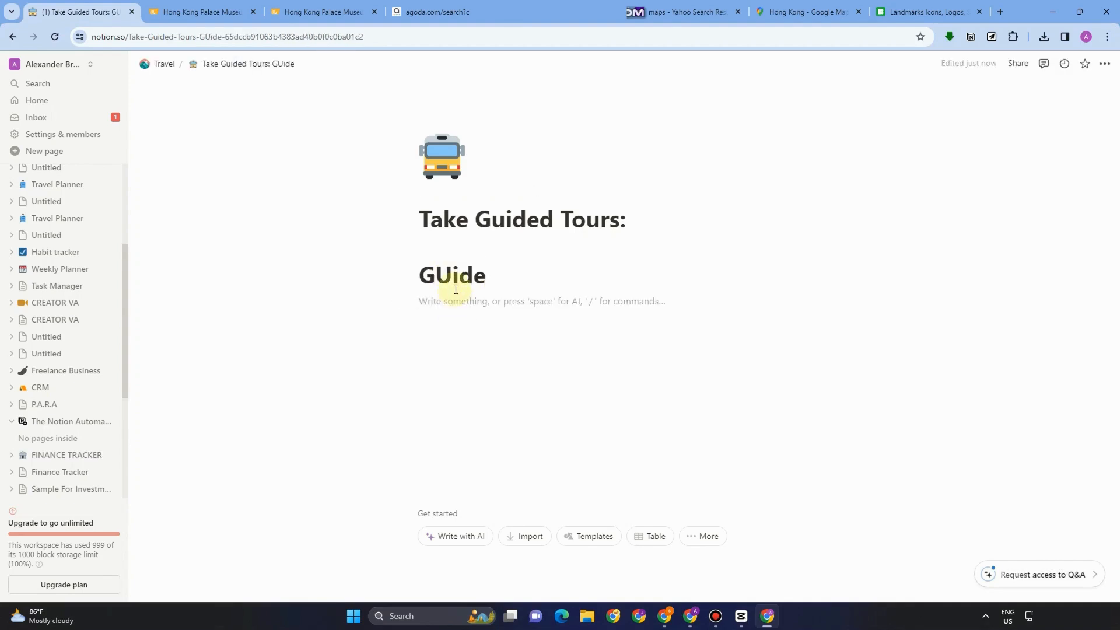
- Embed the YouTube video "Hong Kong Vacation Travel Guide | Expedia" in the body of the Take Guided Tours page
type("/")
scroll(492, 430, "down", 10)
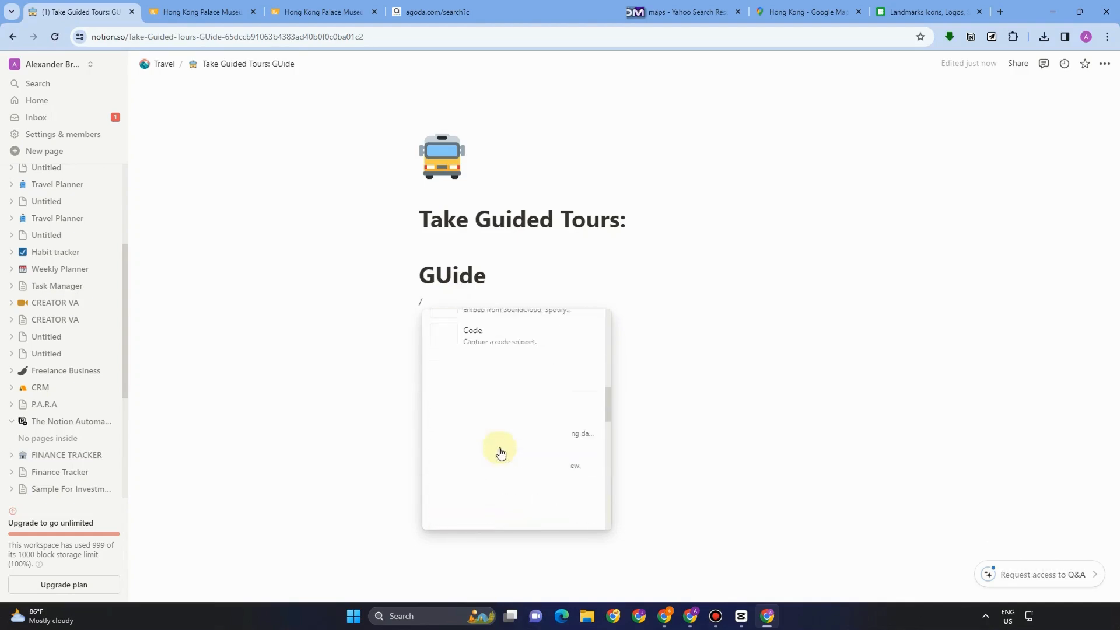
scroll(499, 453, "down", 10)
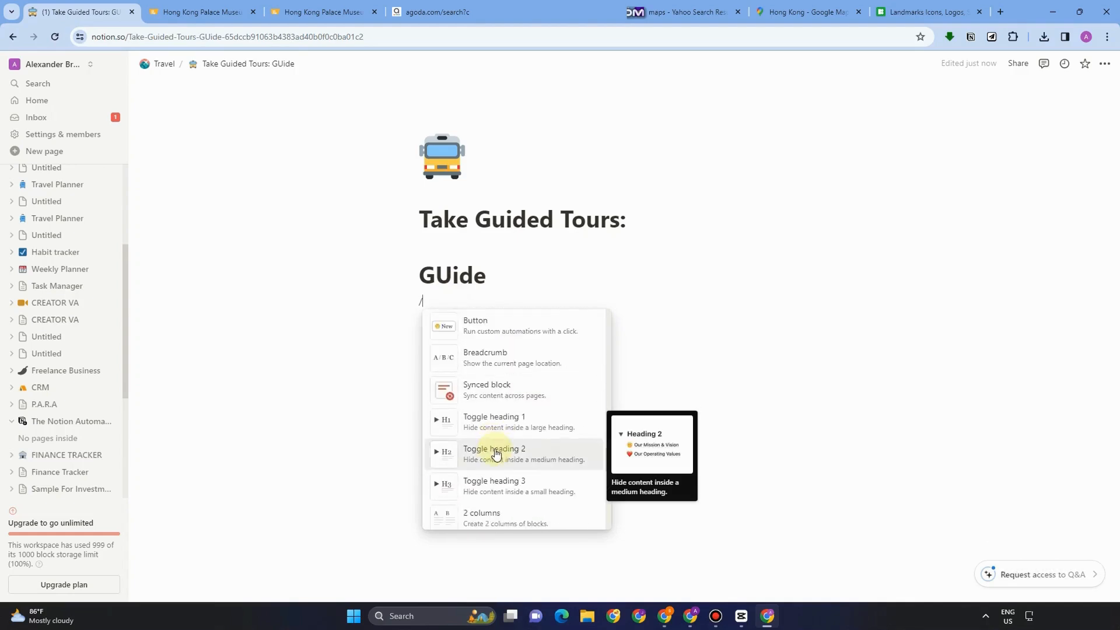
scroll(496, 454, "down", 8)
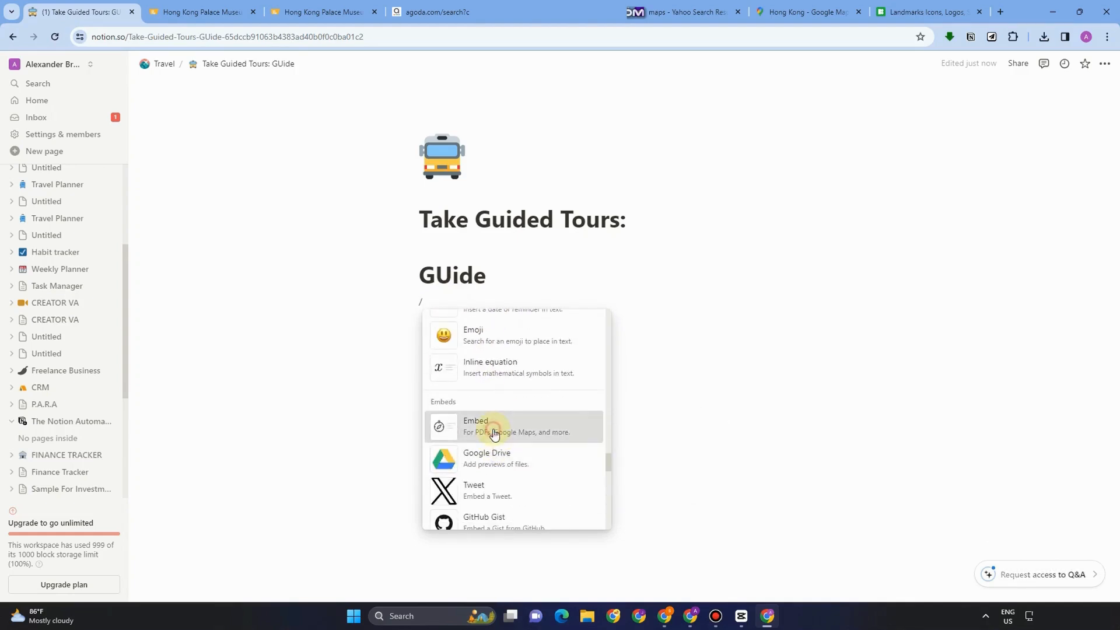
left_click(494, 433)
left_click(575, 362)
type("https://www.youtube.com/watch?v=72__Mdio")
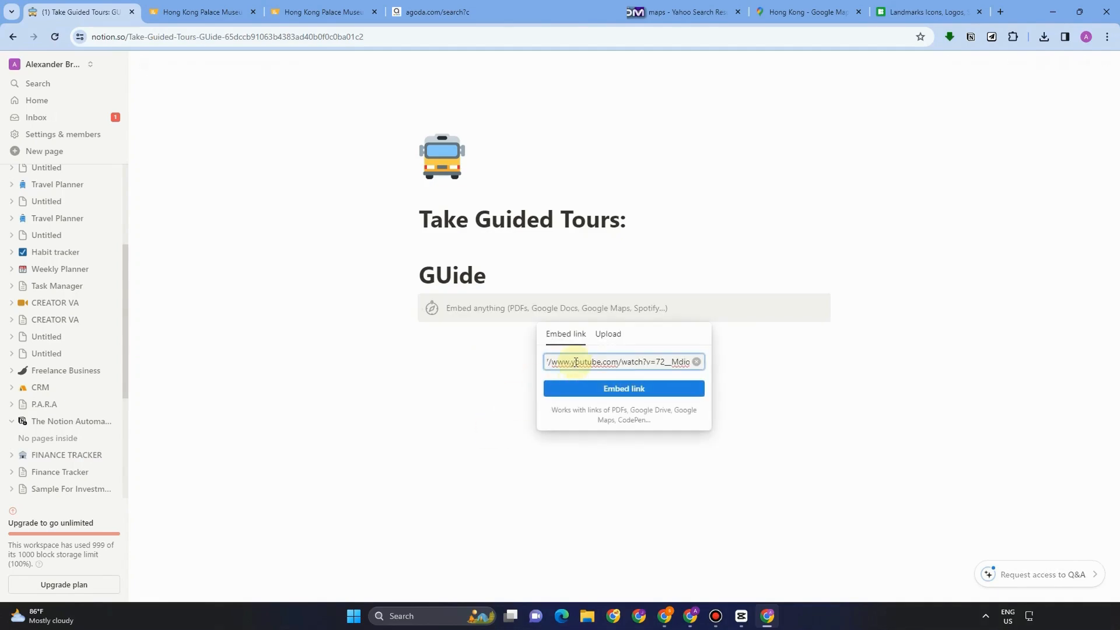
left_click(607, 389)
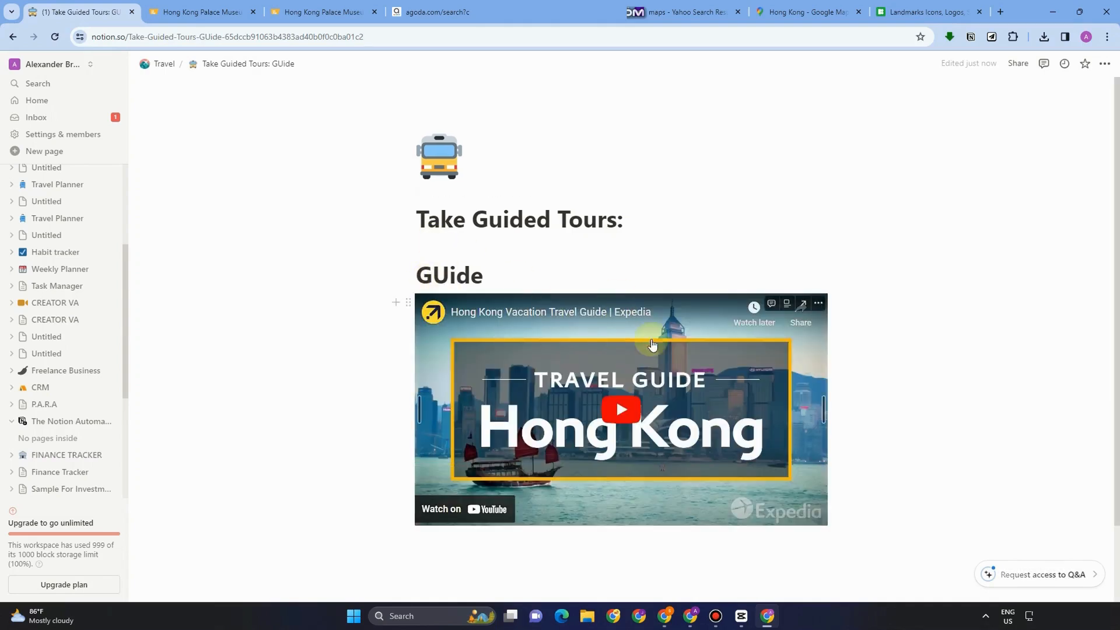
- Correct the title's second line to Guide and return to the Travel page
left_click(449, 278)
key("BackSpace")
type("u")
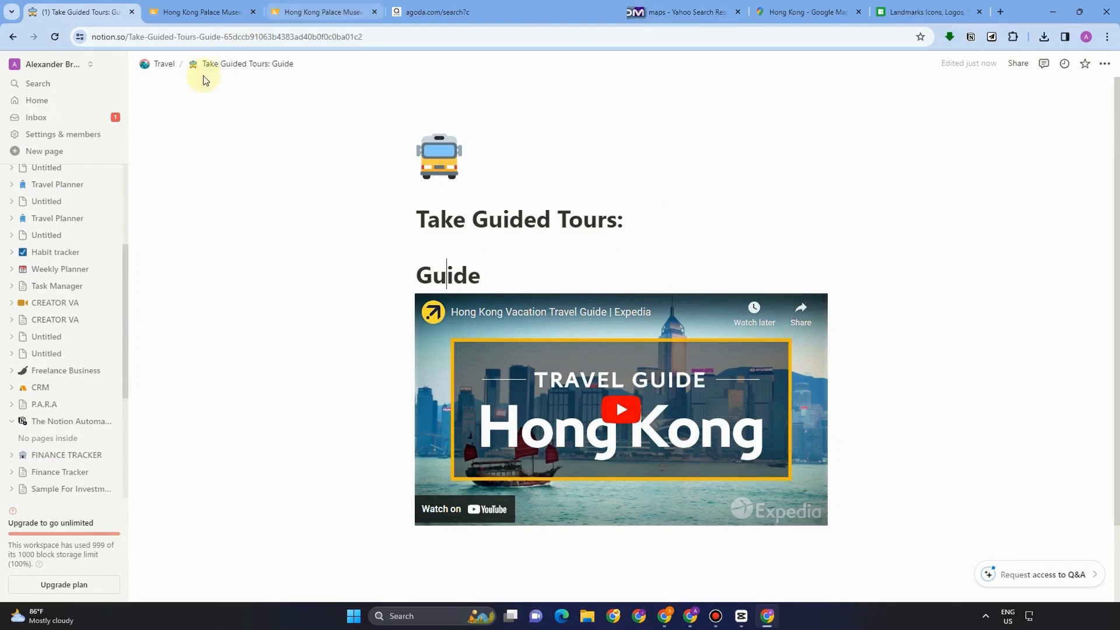
left_click(165, 65)
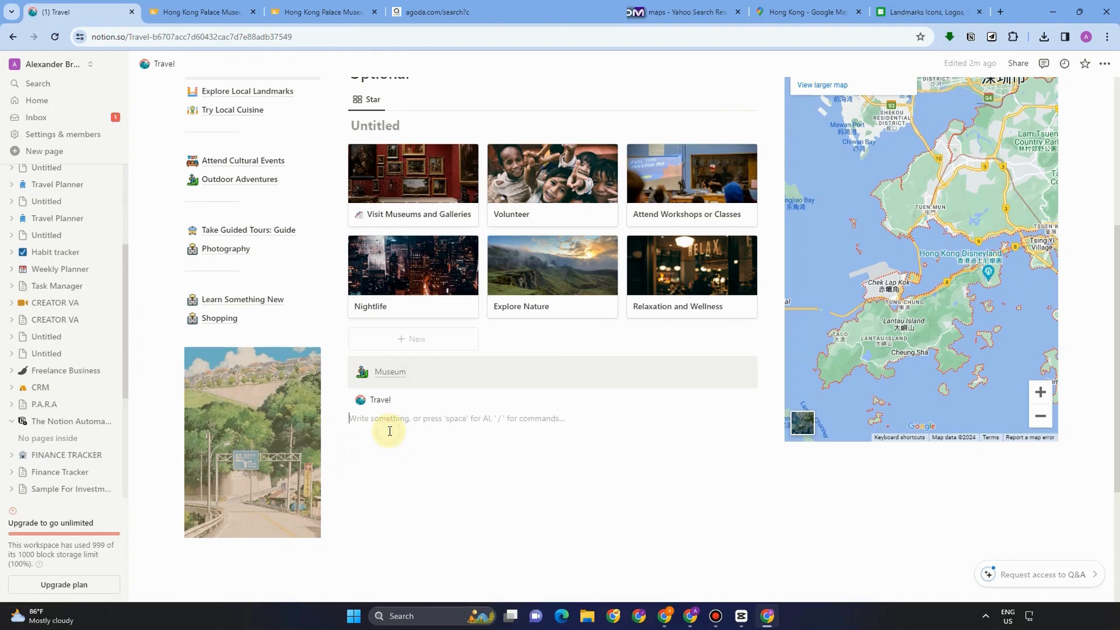
- Add a callout below the Travel breadcrumb with the text A Simple Reminder
type("/c")
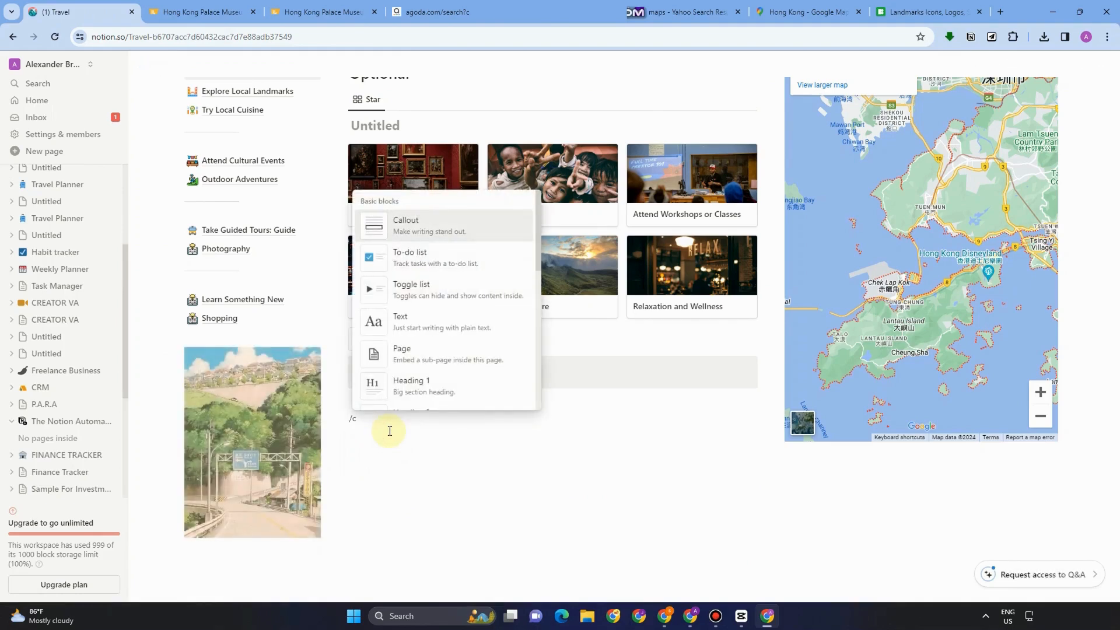
key("Return")
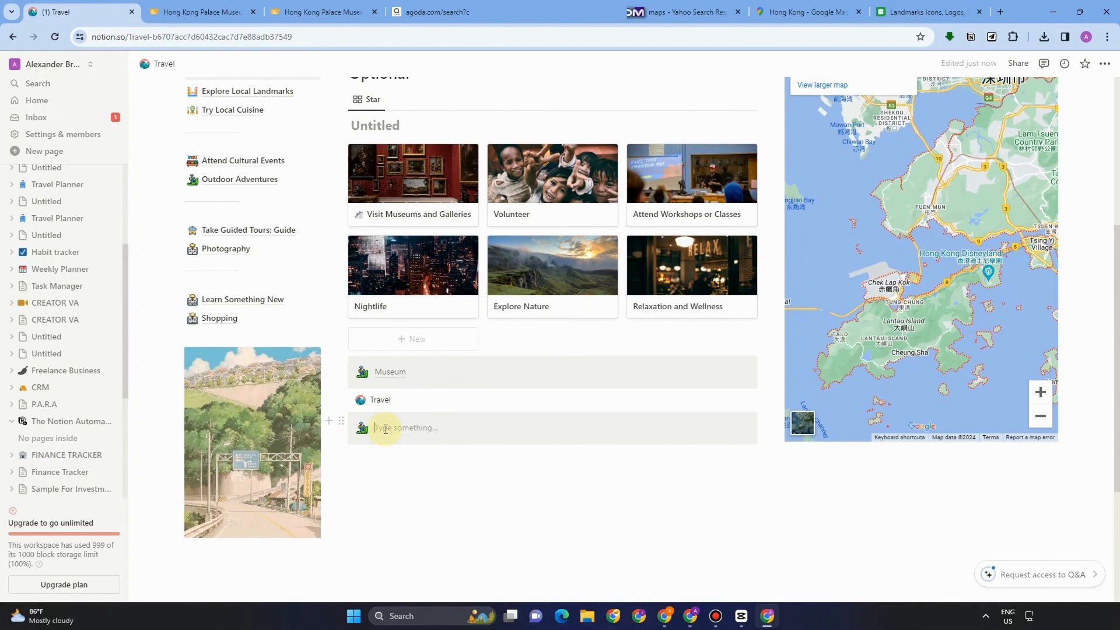
key("BackSpace")
type("/cal")
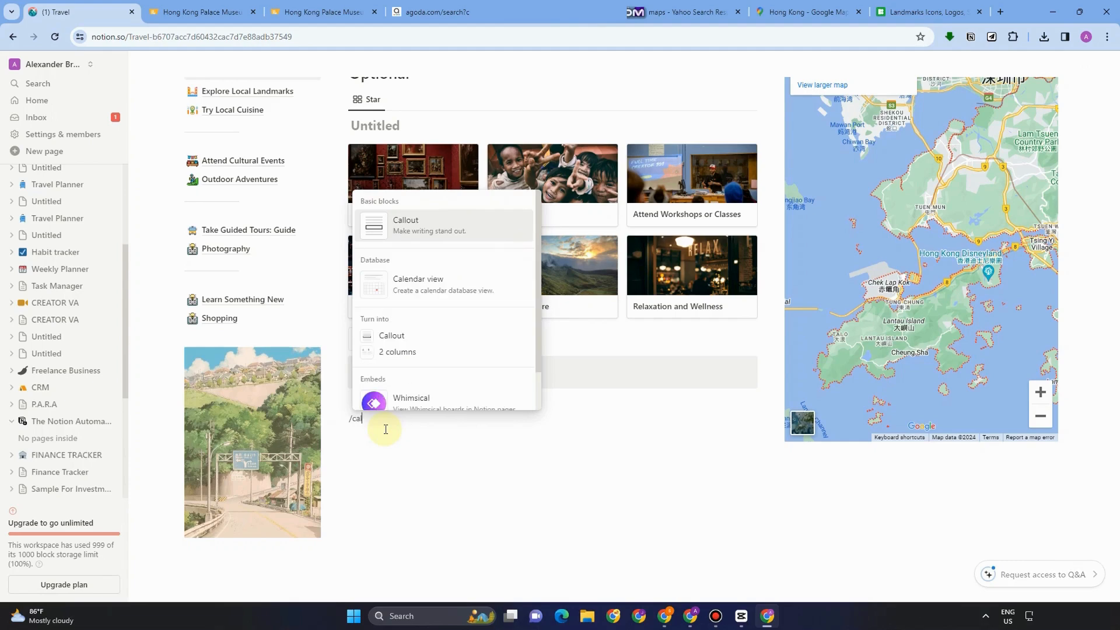
left_click(419, 226)
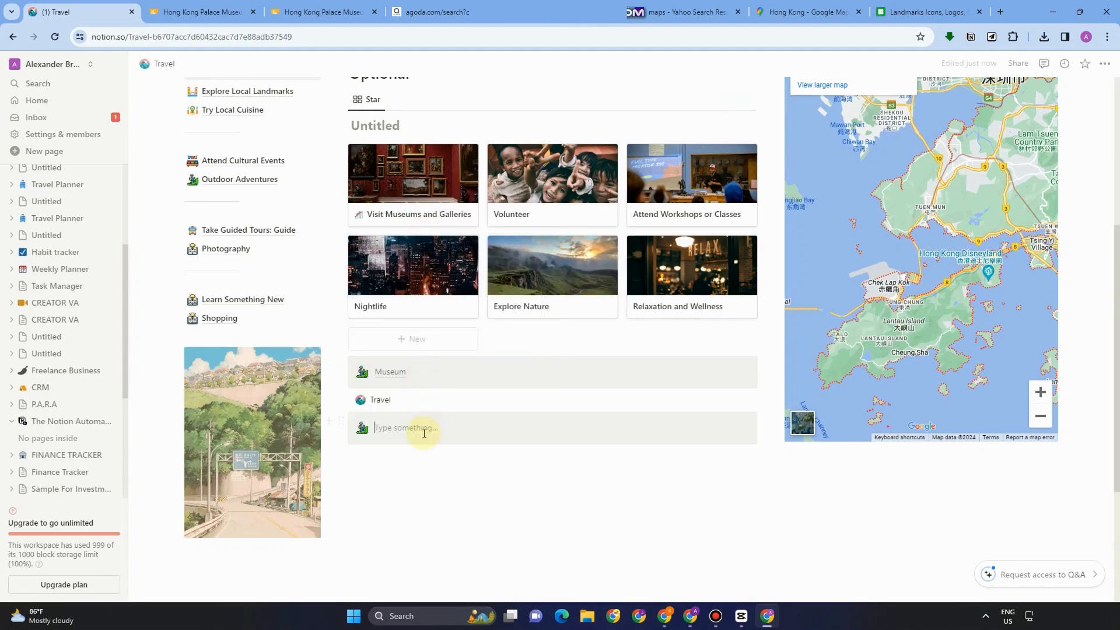
type("A")
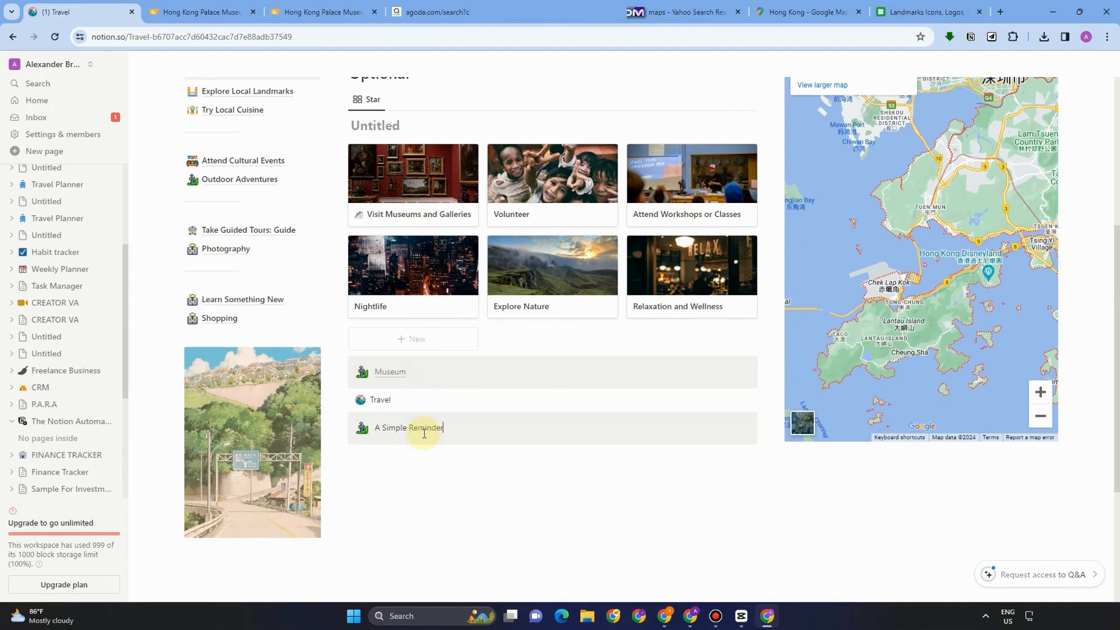
type(" Simple Reminder")
- Change the A Simple Reminder callout's icon to the red pushpin emoji, found by filtering for pin
left_click(363, 428)
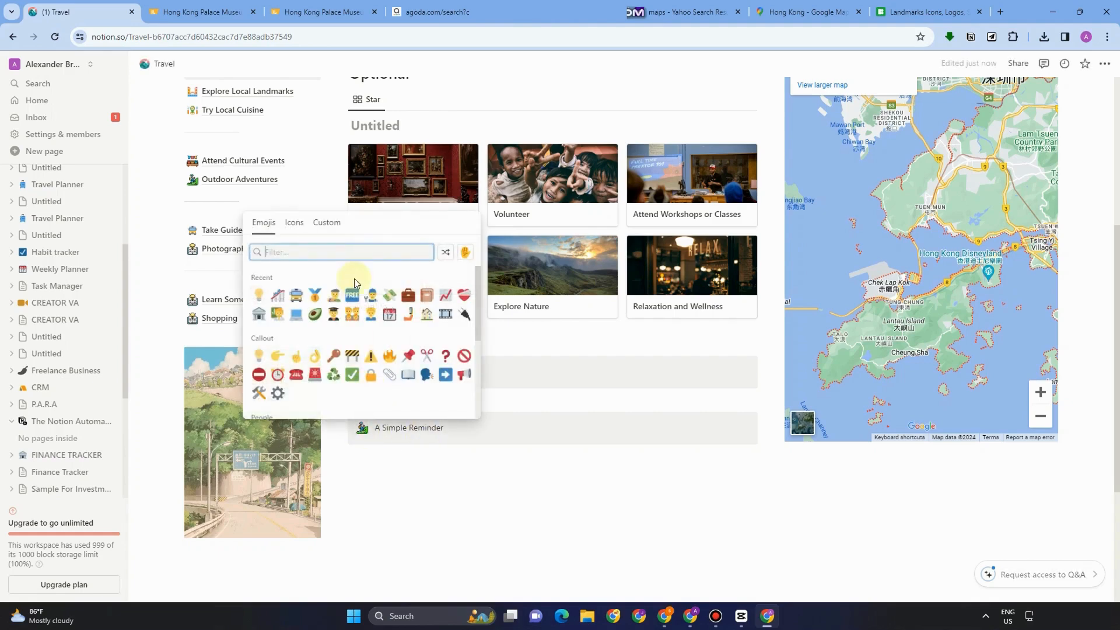
type("pin")
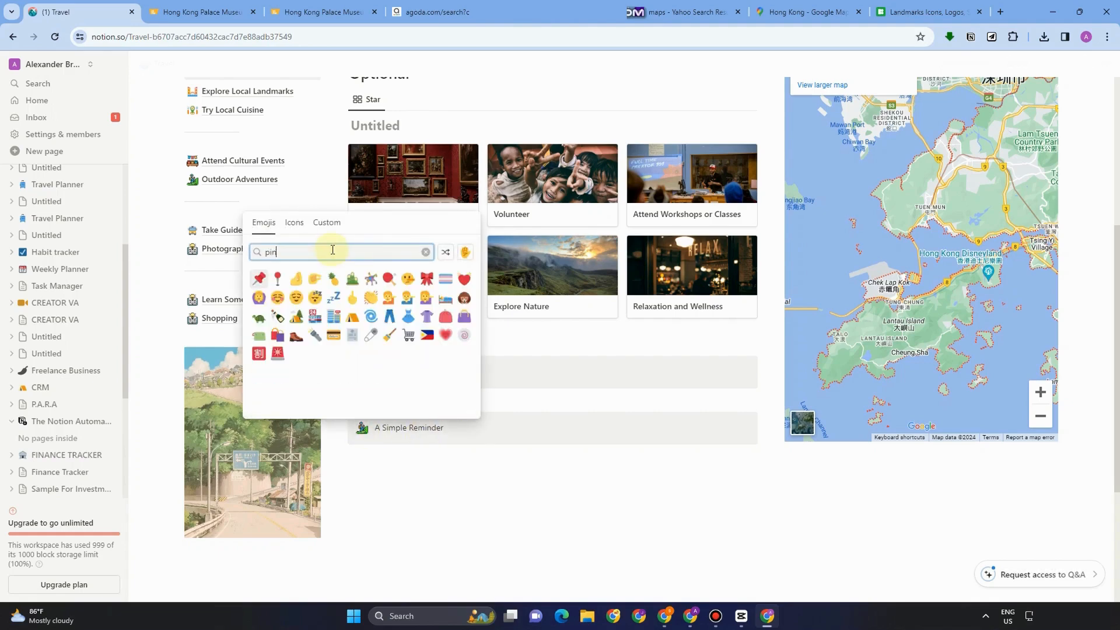
left_click(258, 279)
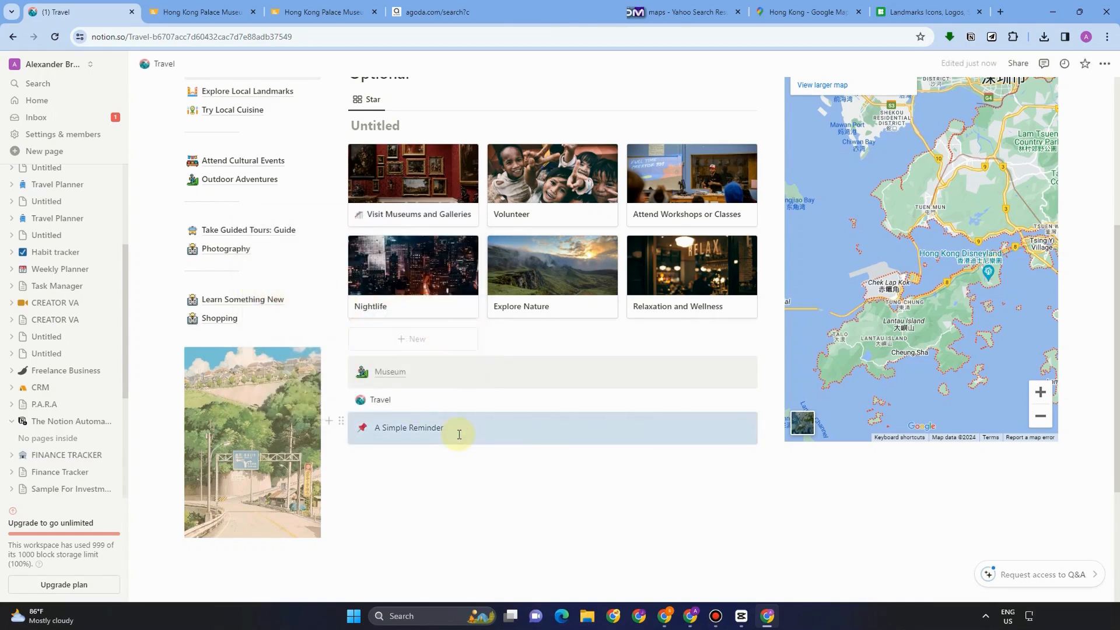
left_click(459, 435)
type("D")
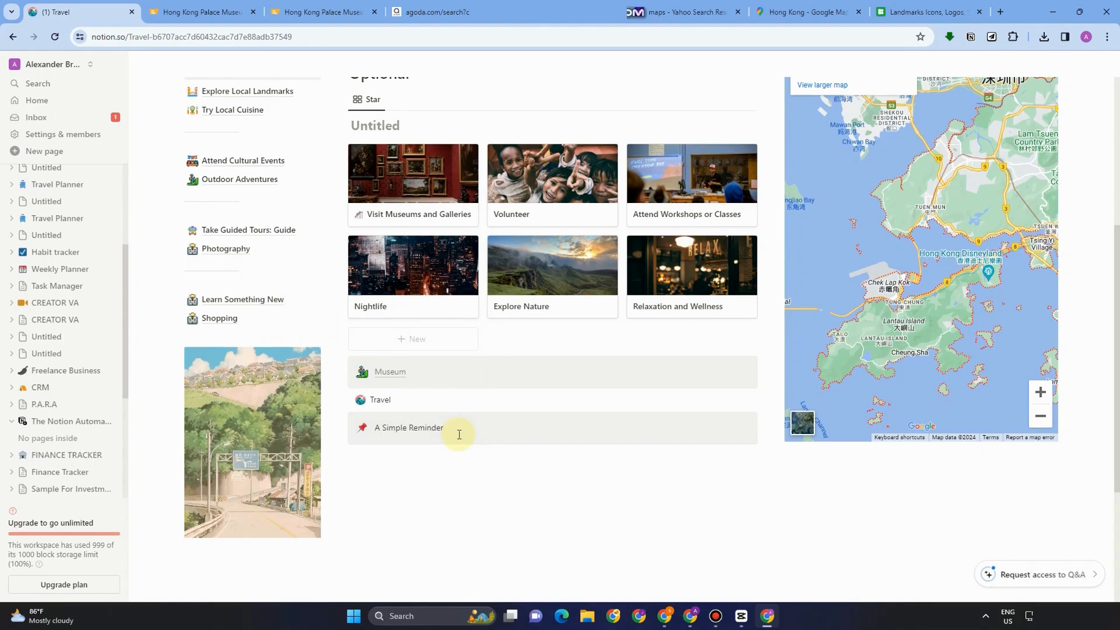
key("Return")
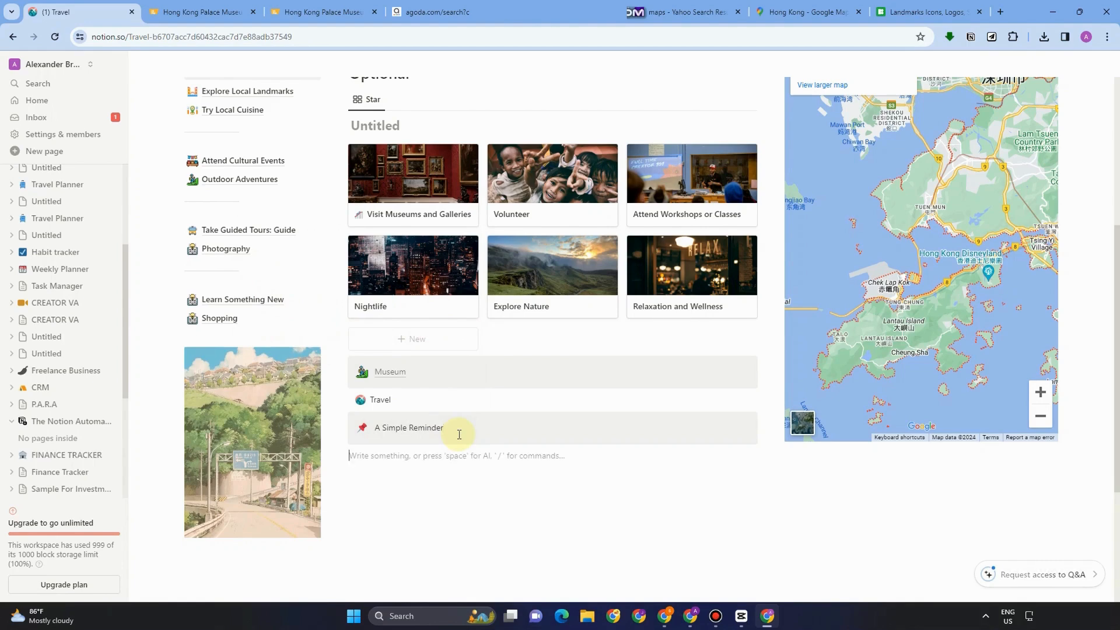
key("BackSpace")
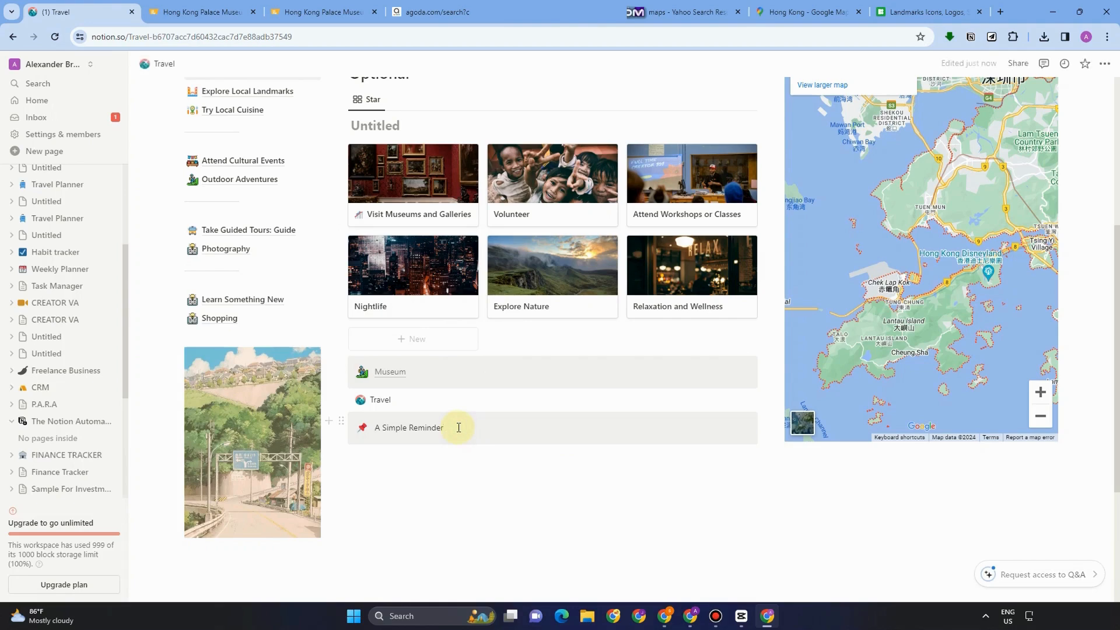
- Place four paragraphs of travel advice, starting with "Before you embark on your journey", inside the A Simple Reminder callout
type("D")
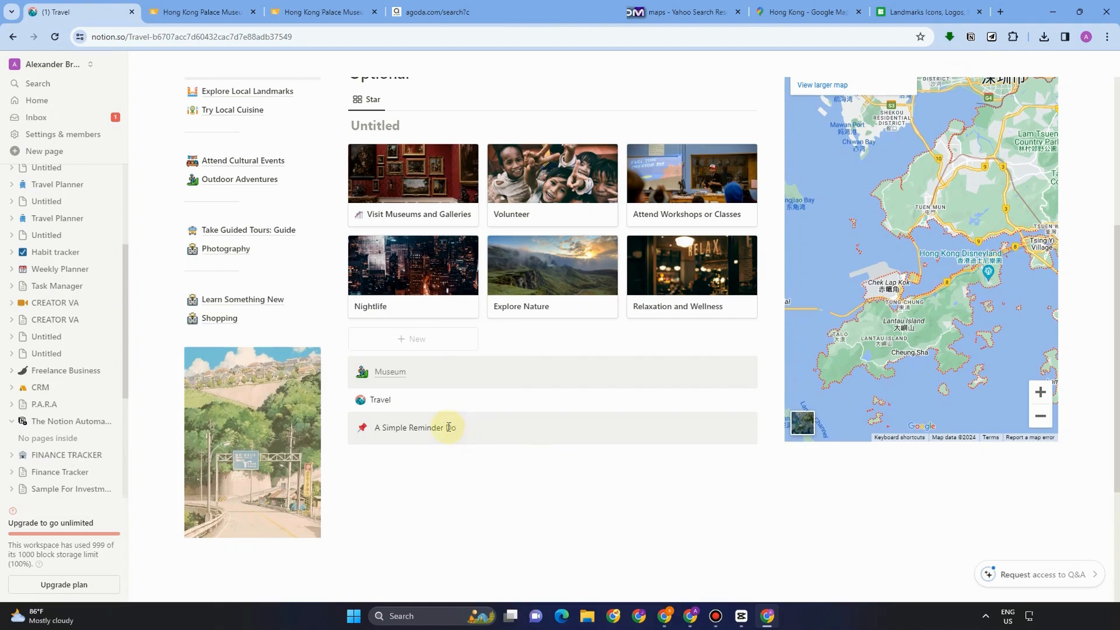
type("o not")
left_click(447, 427)
key("Return")
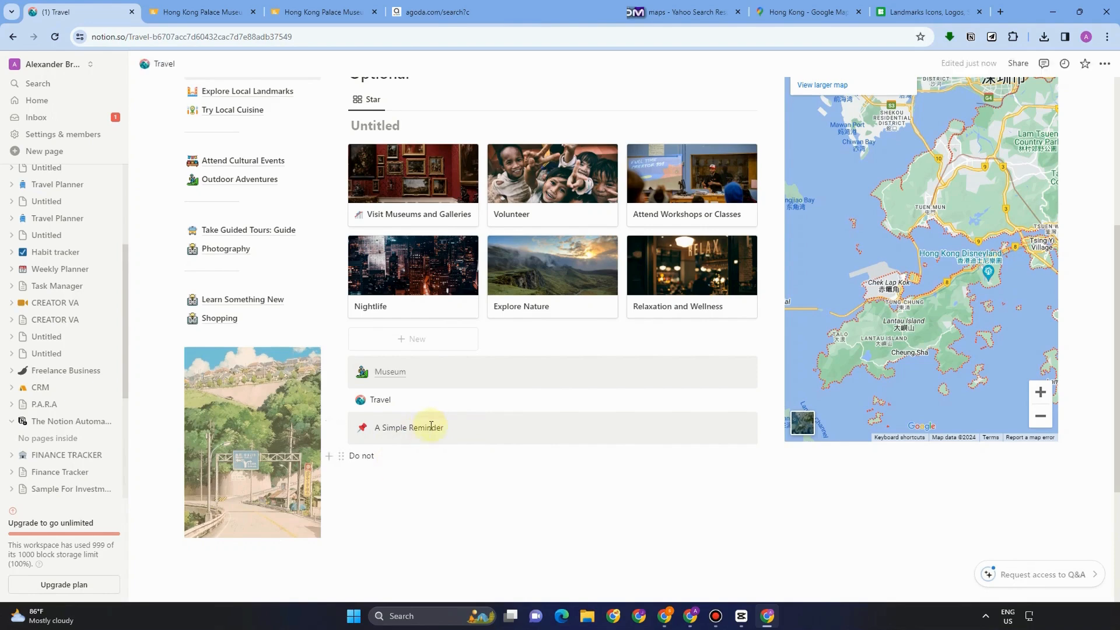
left_click_drag(363, 459, 85, 388)
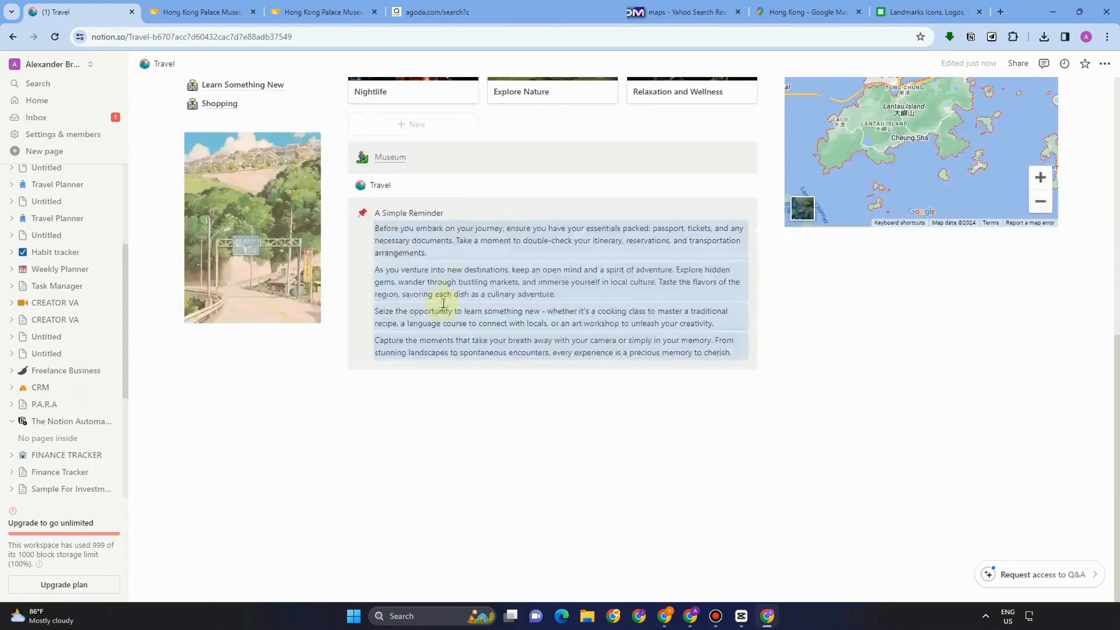
left_click(442, 307)
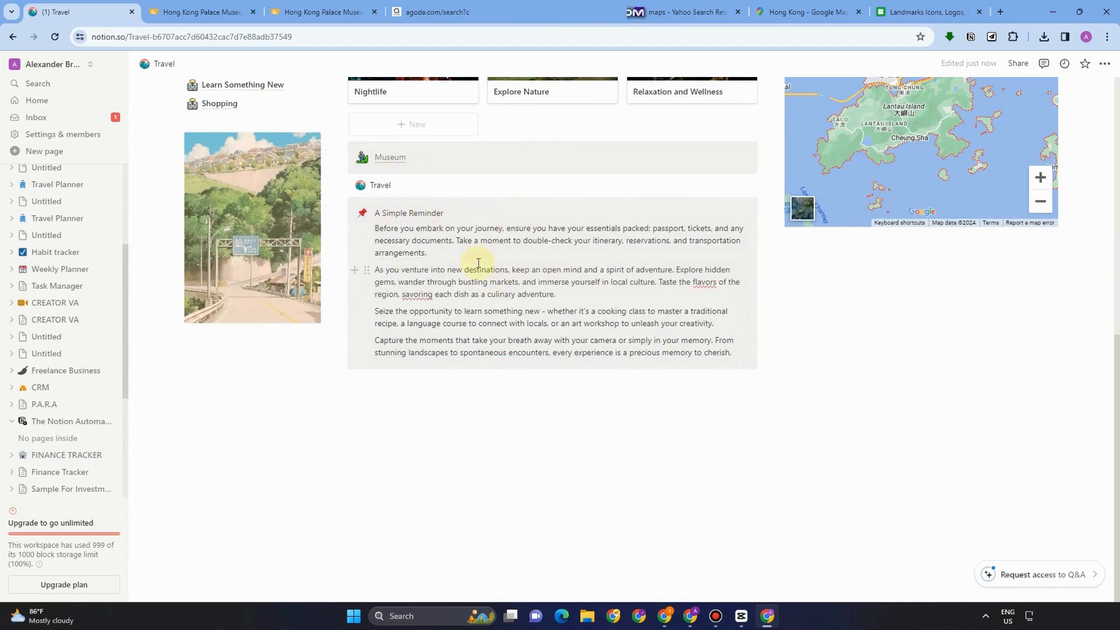
scroll(521, 280, "up", 7)
scroll(554, 287, "down", 4)
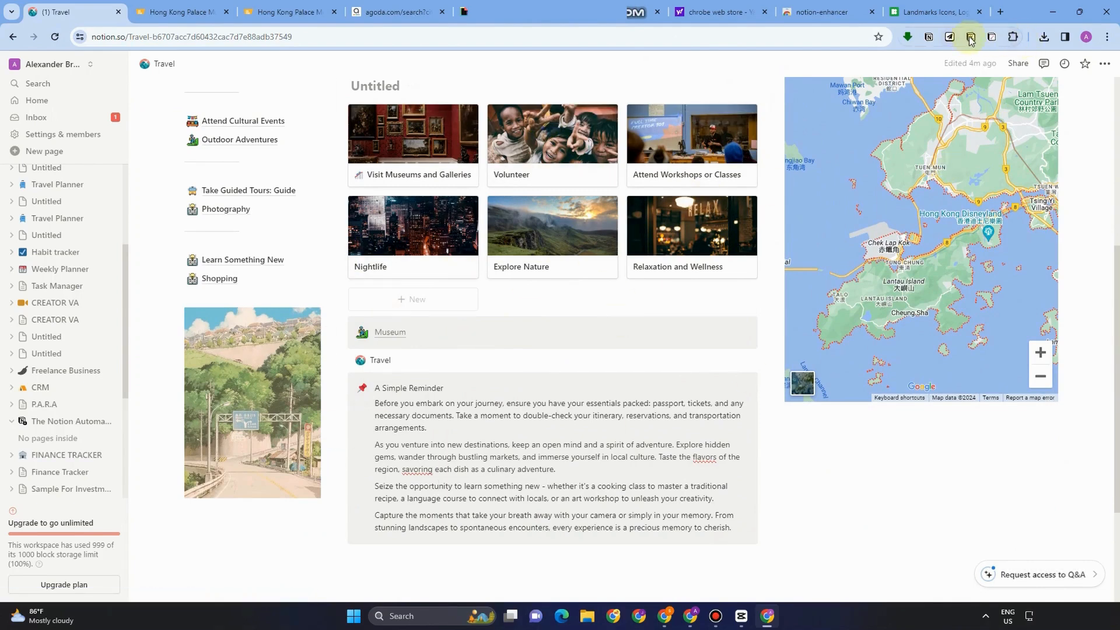
- Open the notion-enhancer extension, accept its welcome terms and look over its list of extensions
left_click(992, 38)
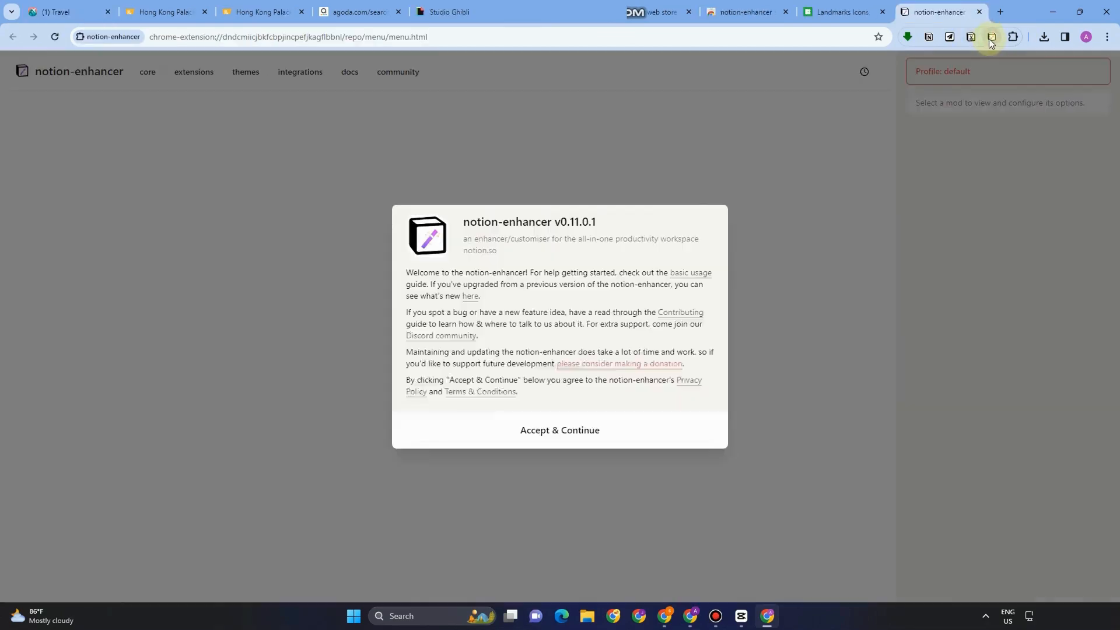
left_click(568, 439)
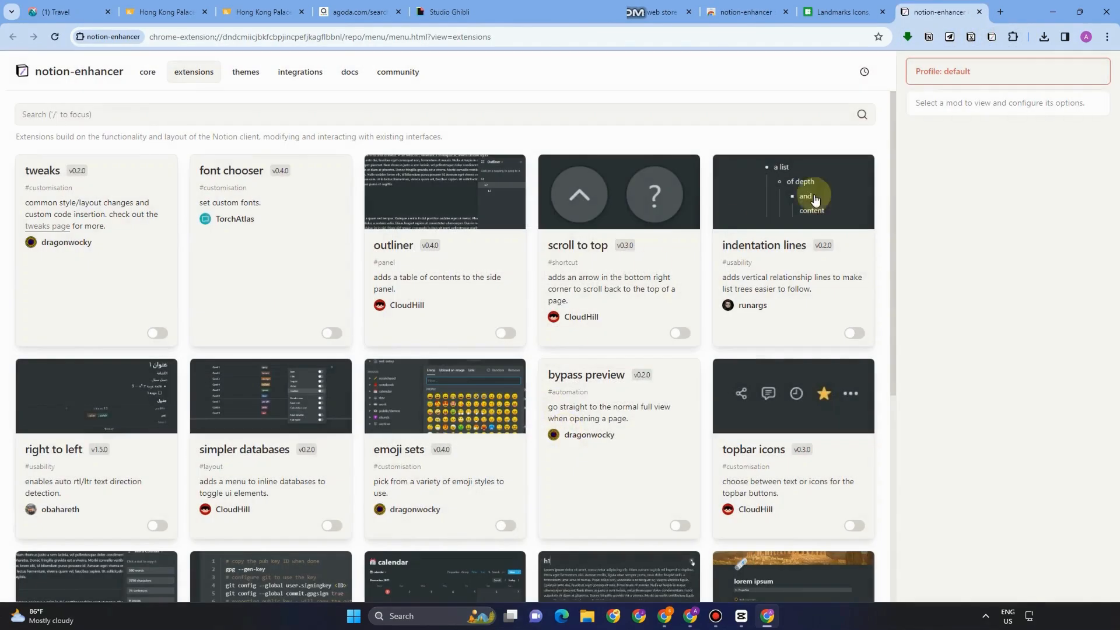
scroll(694, 390, "down", 3)
scroll(789, 348, "up", 3)
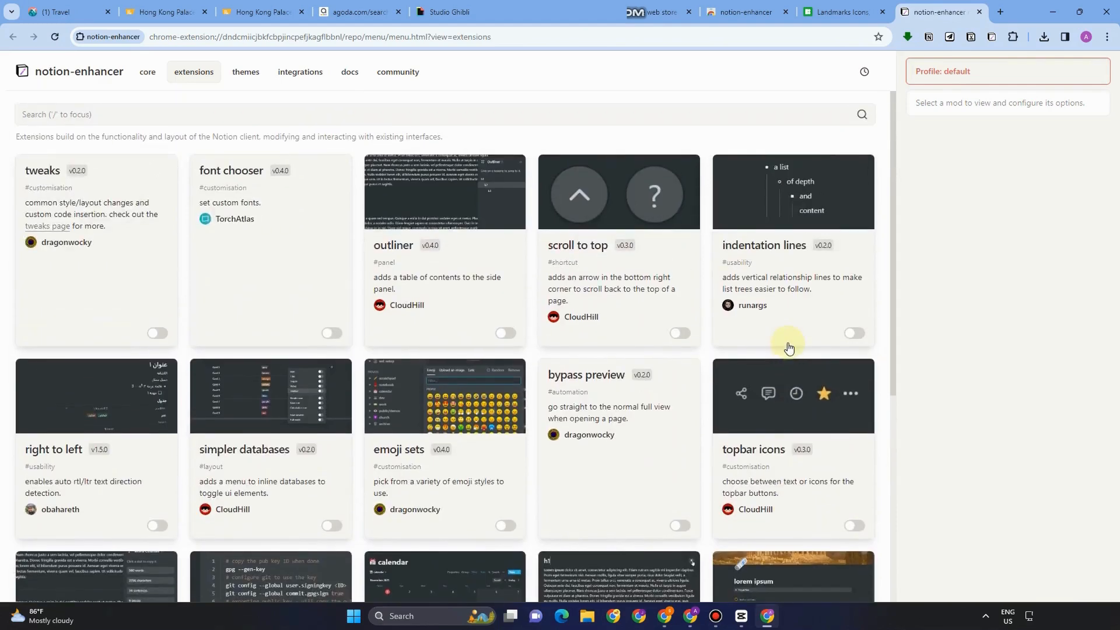
- Switch on the gruvbox light theme in notion-enhancer and reload the Travel page to check its appearance
left_click(248, 71)
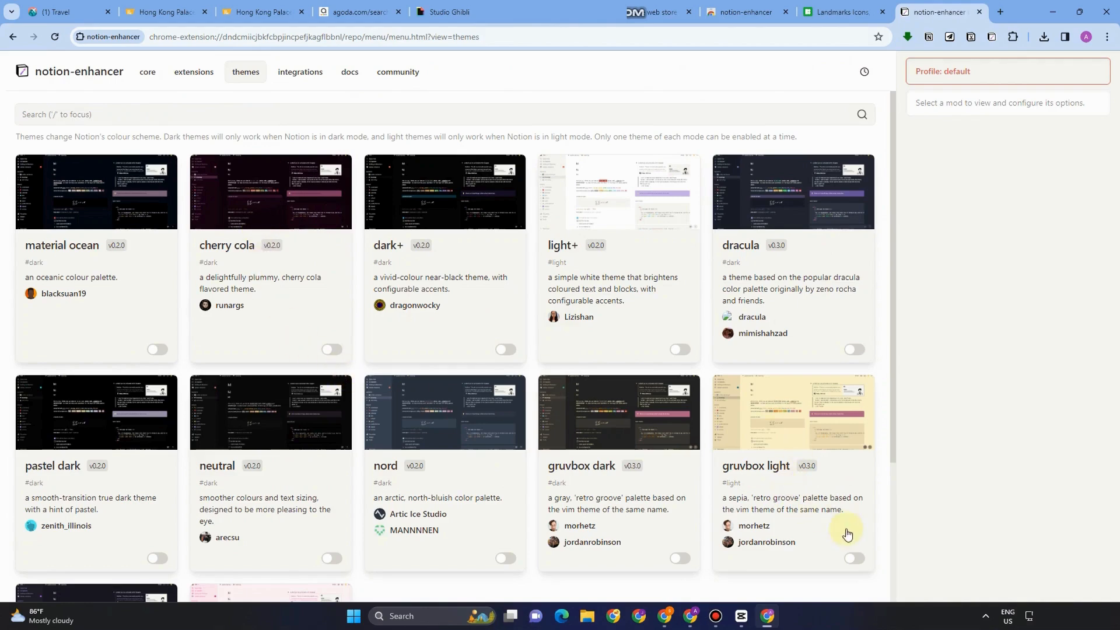
left_click(850, 554)
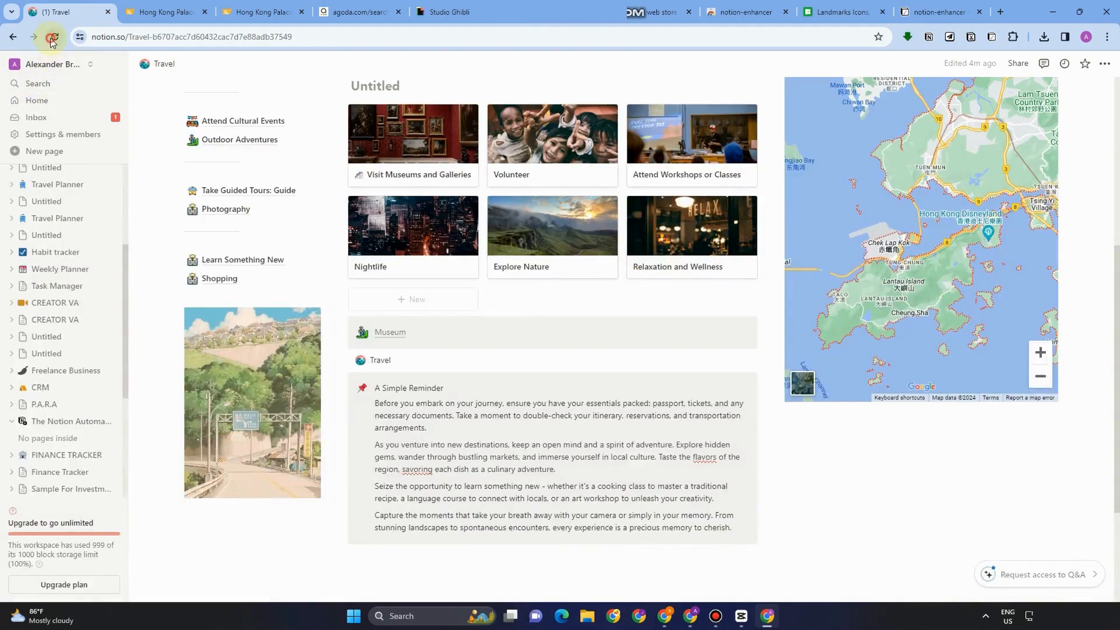
left_click(55, 38)
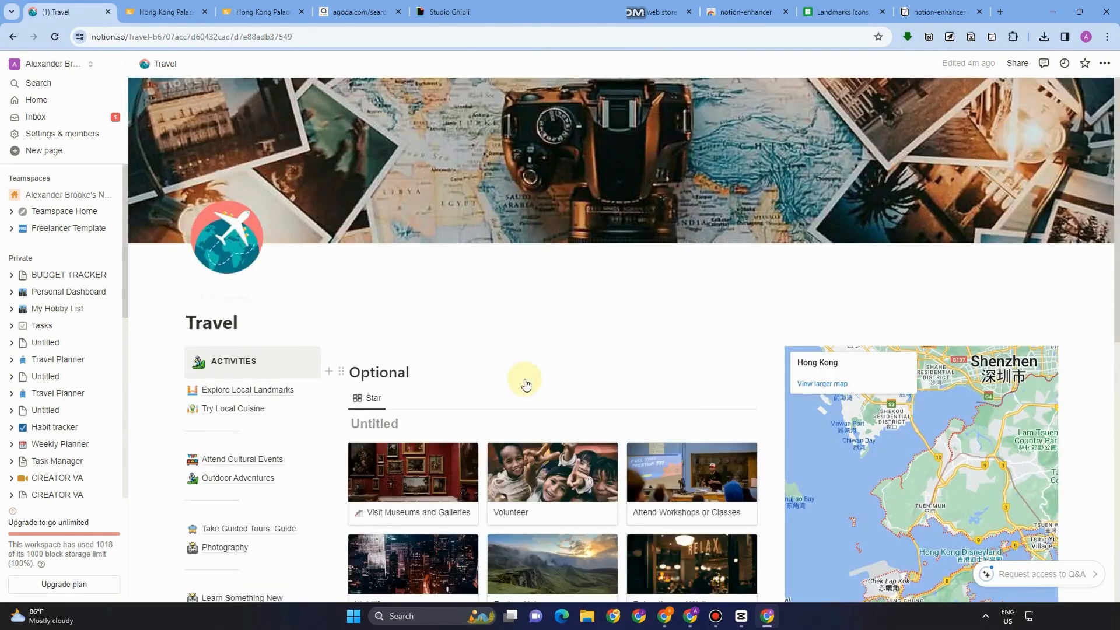
scroll(524, 408, "down", 5)
scroll(523, 424, "up", 5)
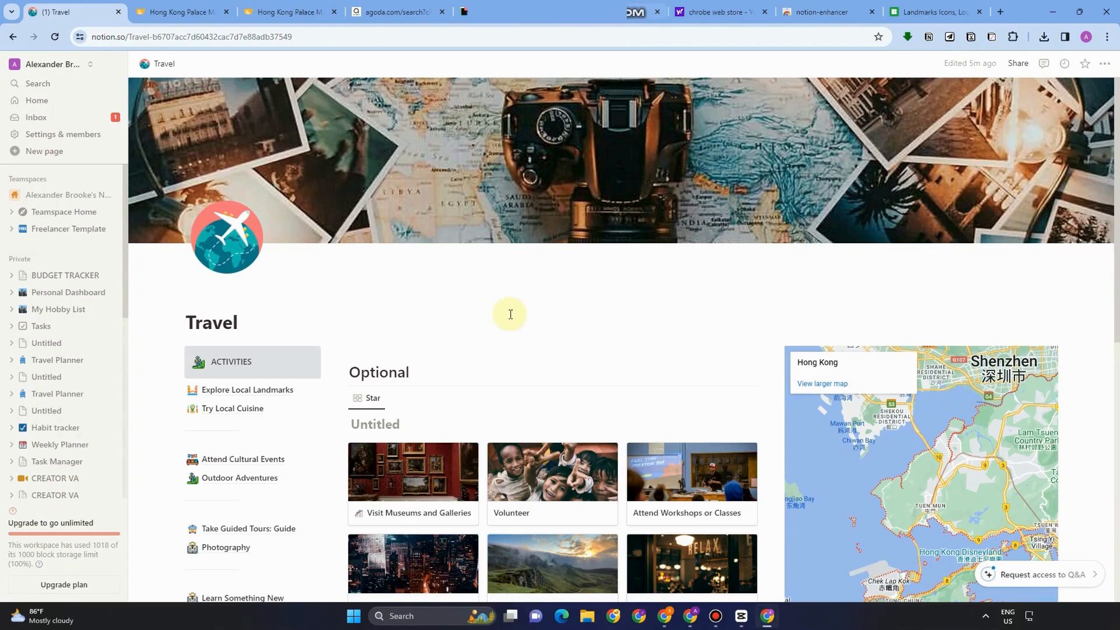
- Look through the full list of notion-enhancer extensions and return to the Travel page
left_click(991, 38)
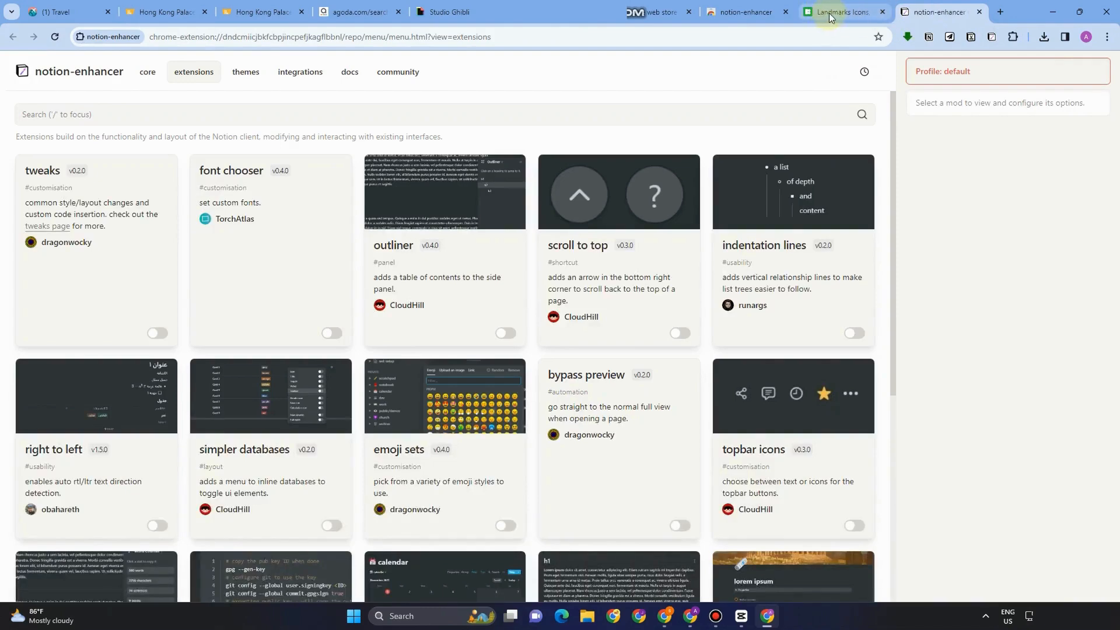
scroll(693, 400, "down", 4)
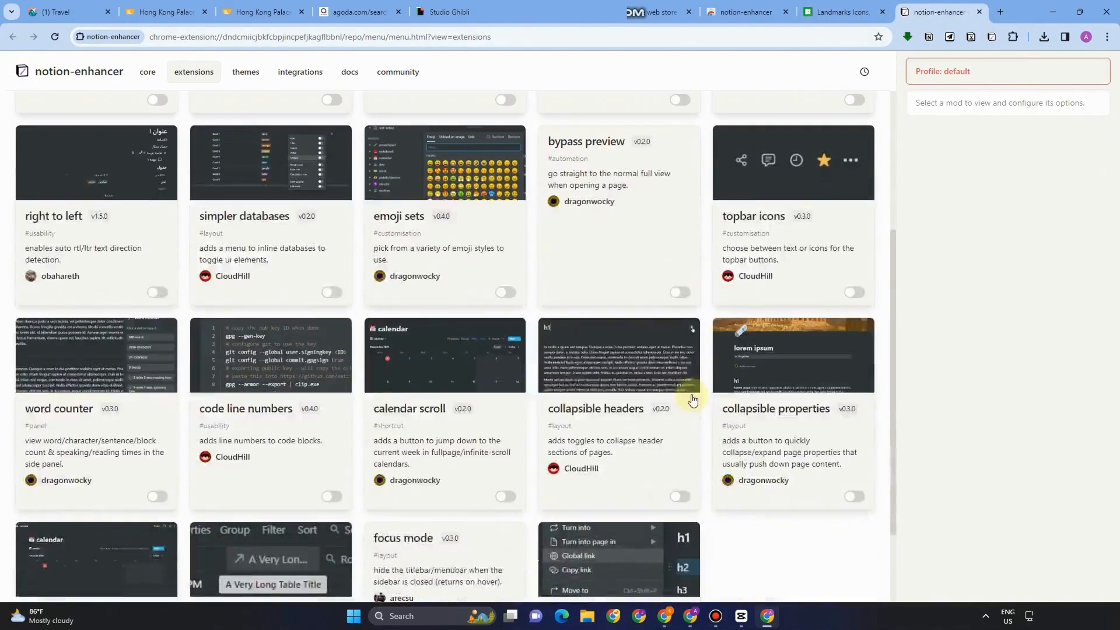
scroll(693, 400, "down", 2)
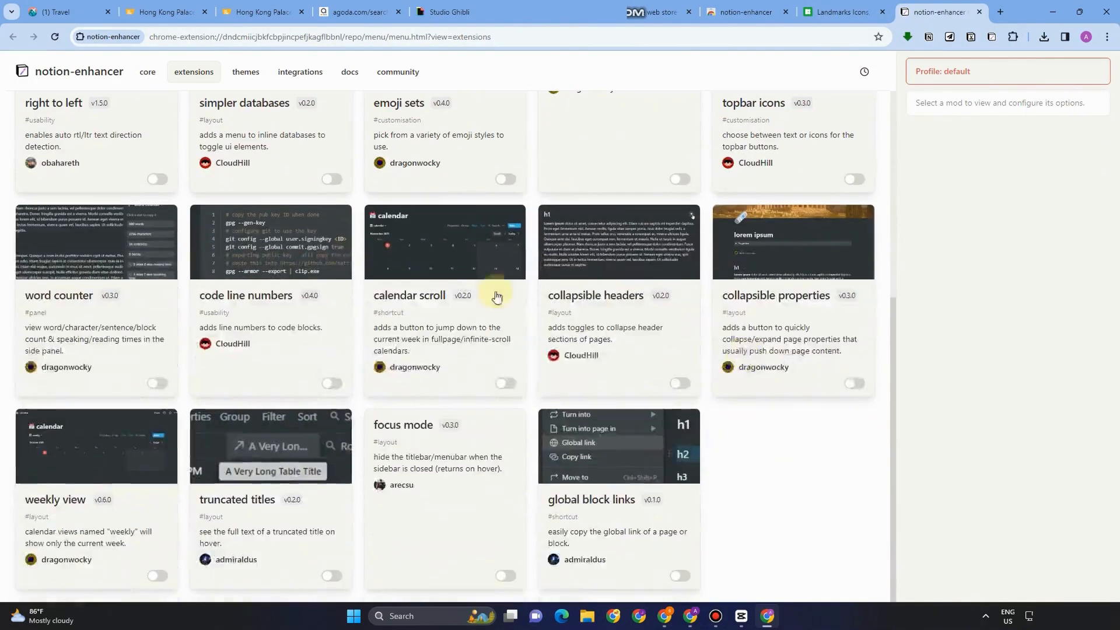
left_click(37, 5)
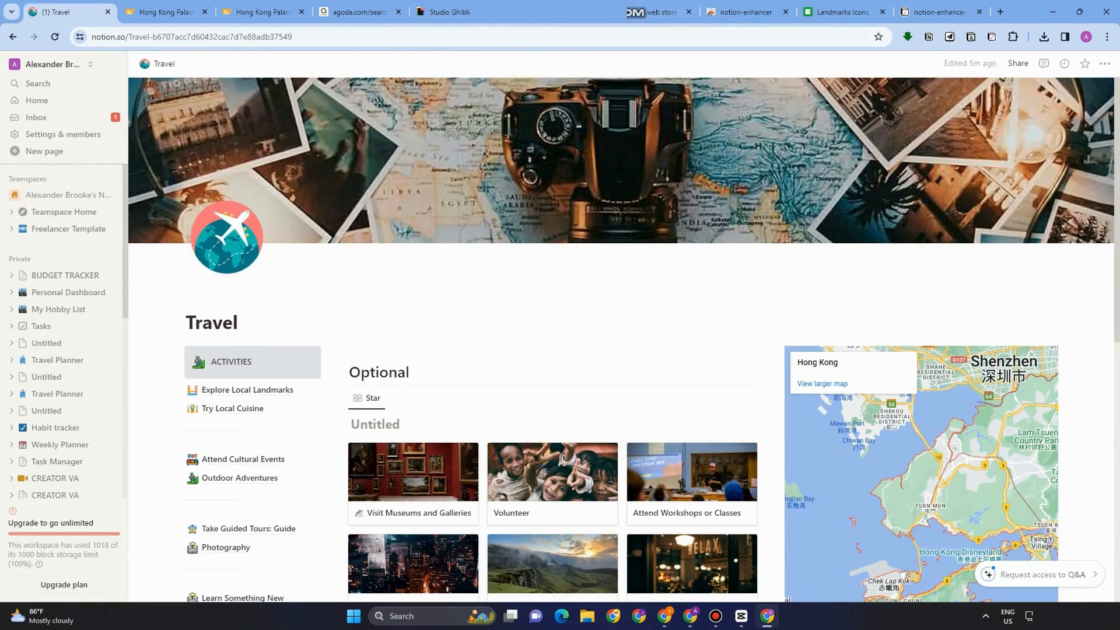
- Turn on Remove Top & Side bar in the Tailored Notion extension, save the options and reload the Travel page
left_click(971, 38)
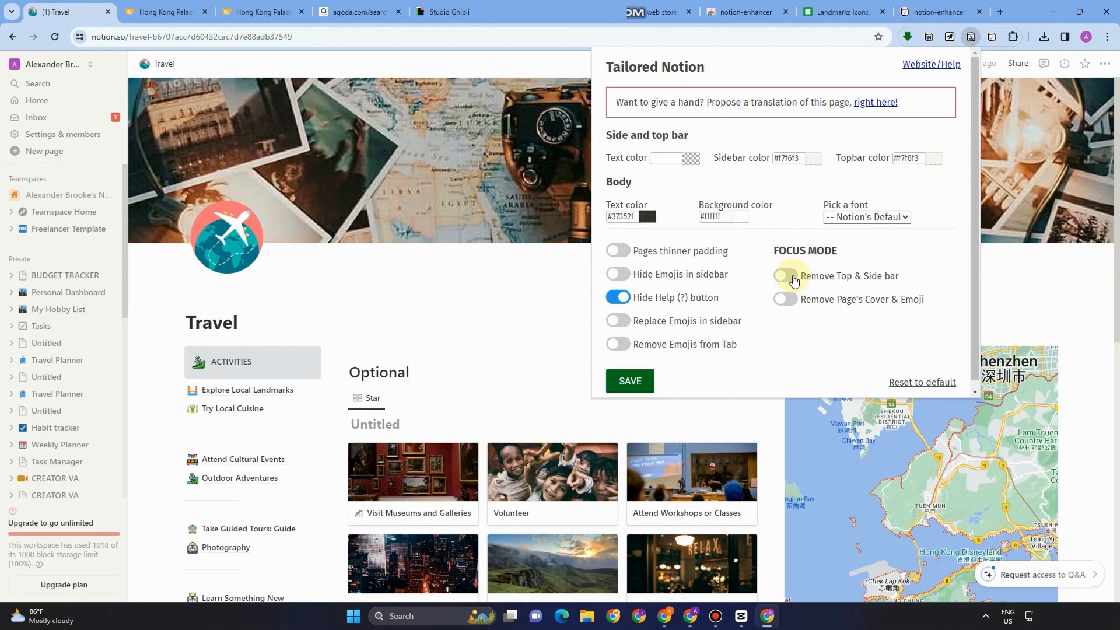
left_click(630, 381)
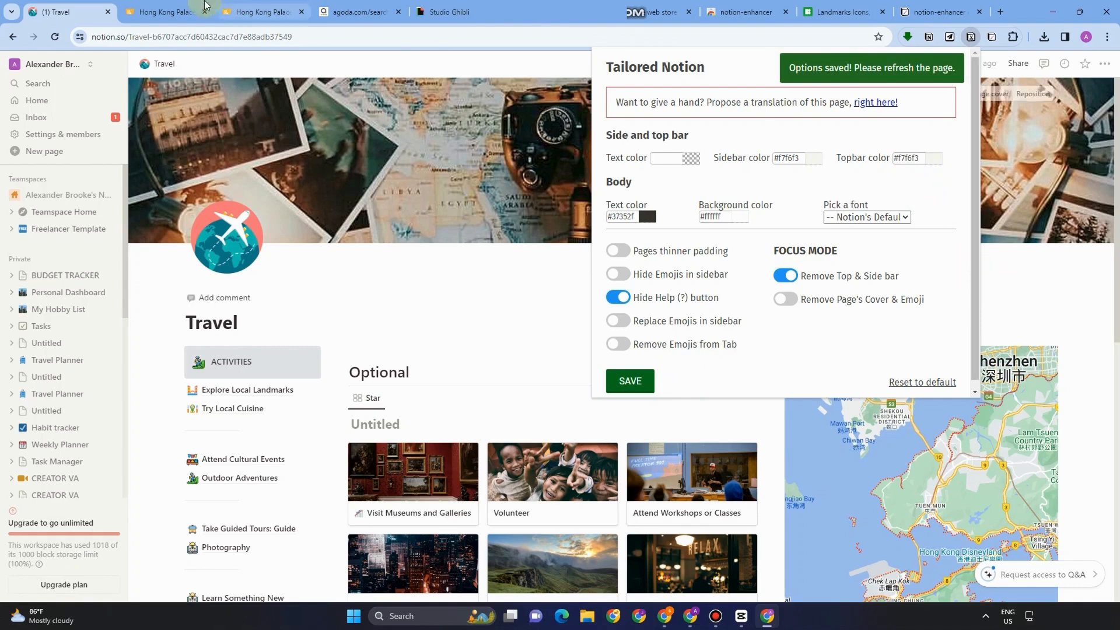
left_click(56, 36)
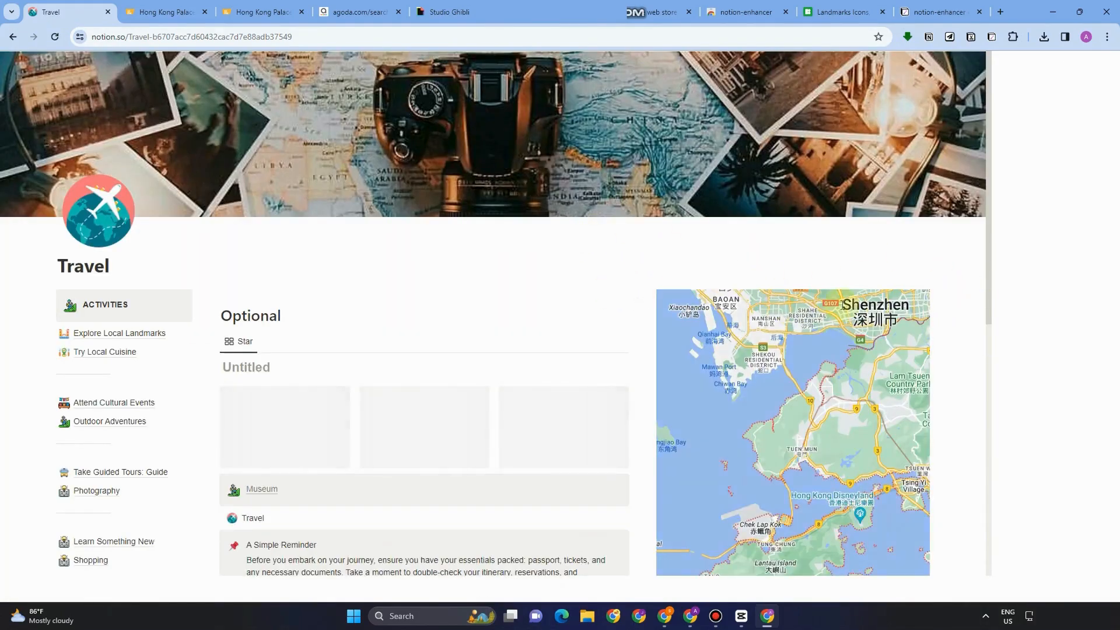
scroll(802, 289, "down", 4)
scroll(803, 289, "up", 4)
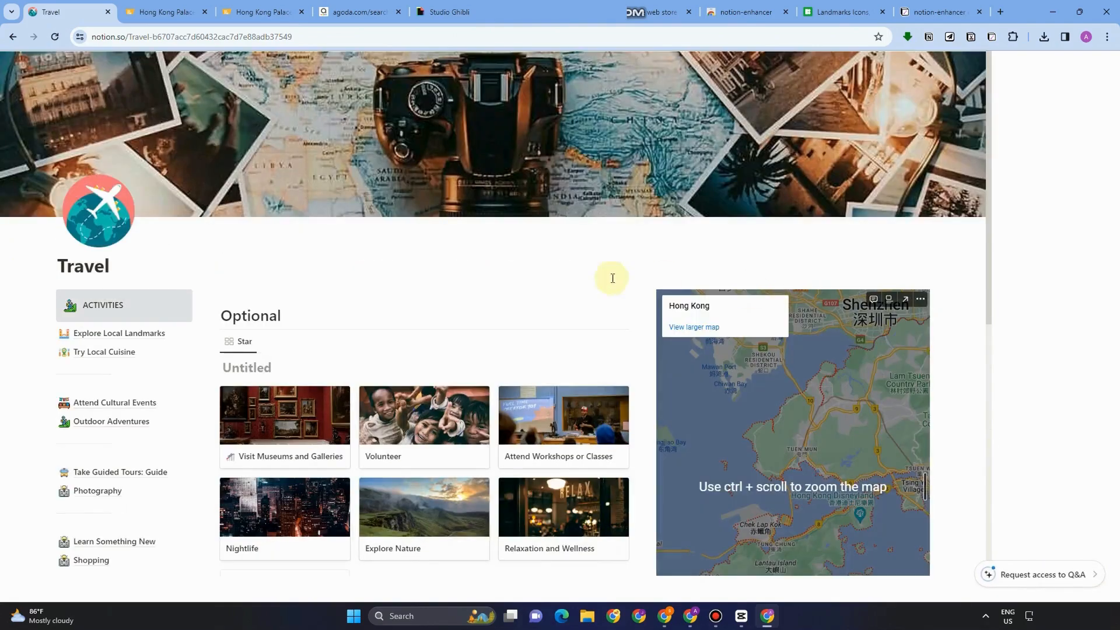
scroll(613, 278, "down", 8)
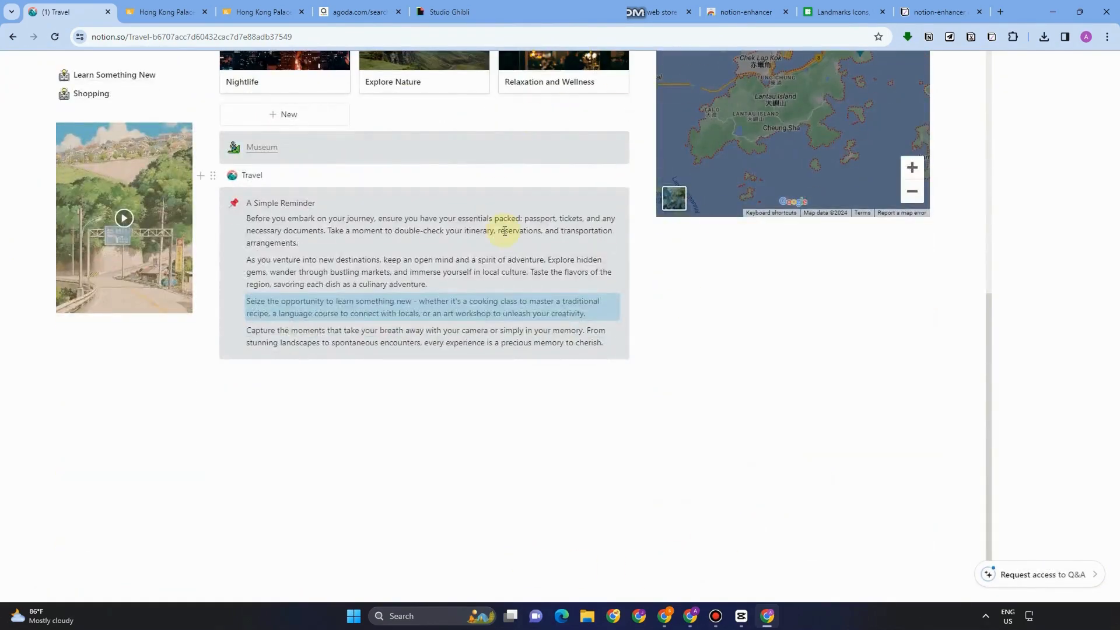
scroll(500, 235, "up", 8)
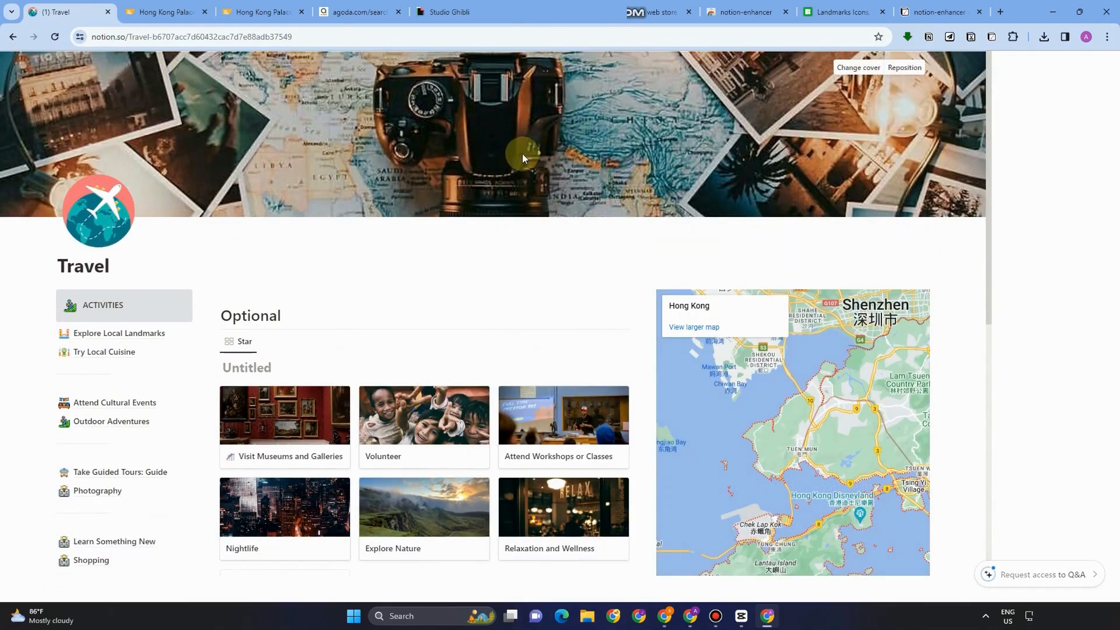
- Open indify.co in place of the landmarks icon page and create a Life Progress Bar widget titled Status
key("alt")
left_click(846, 12)
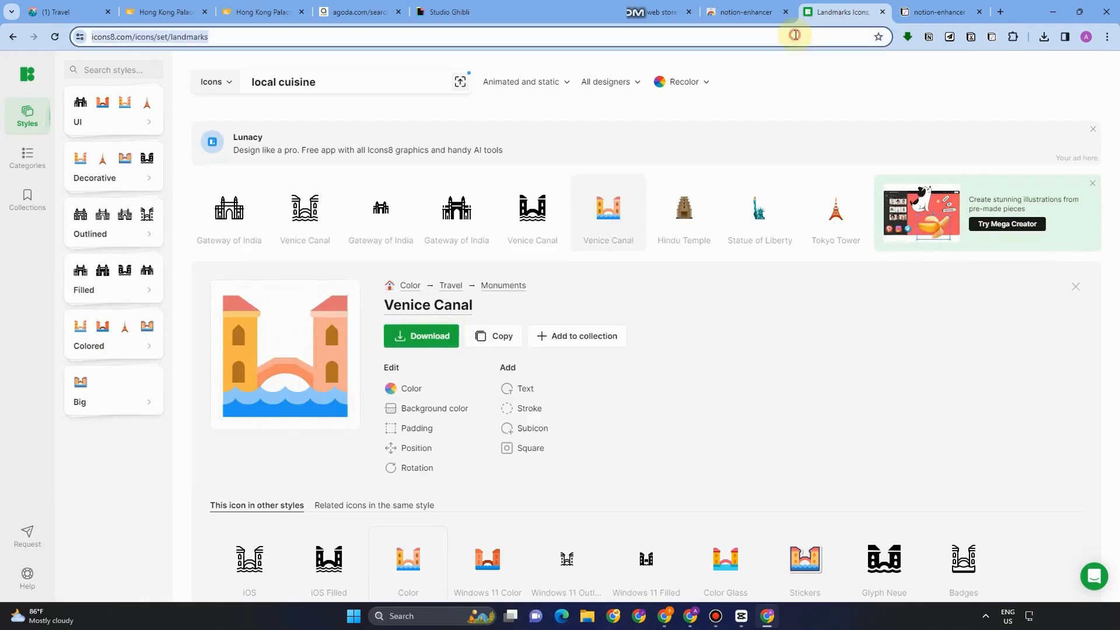
type("indify.co")
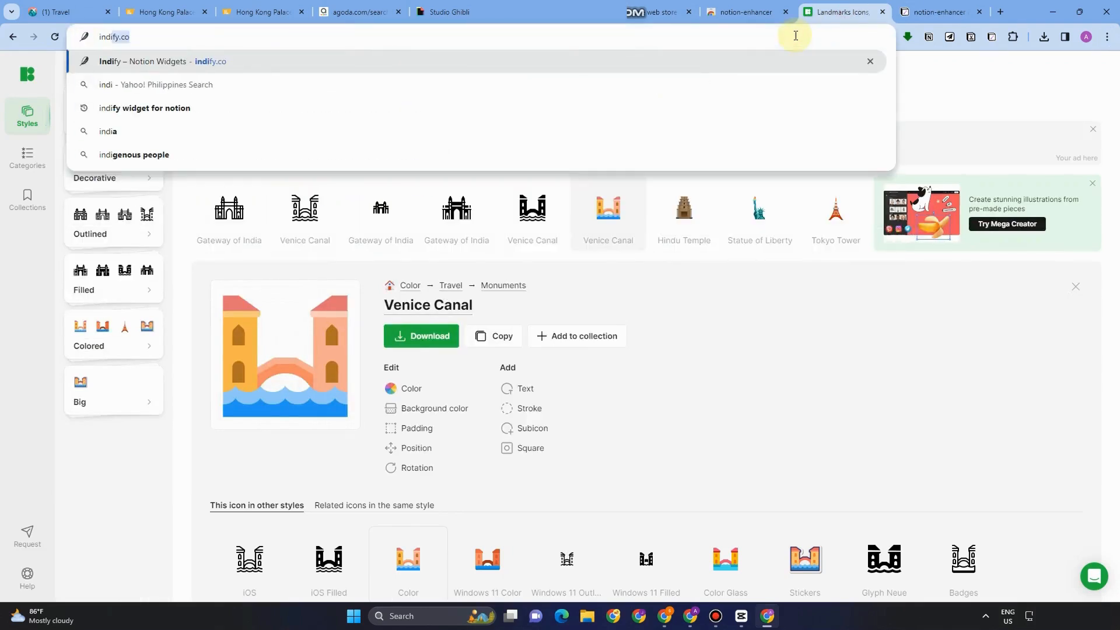
key("Return")
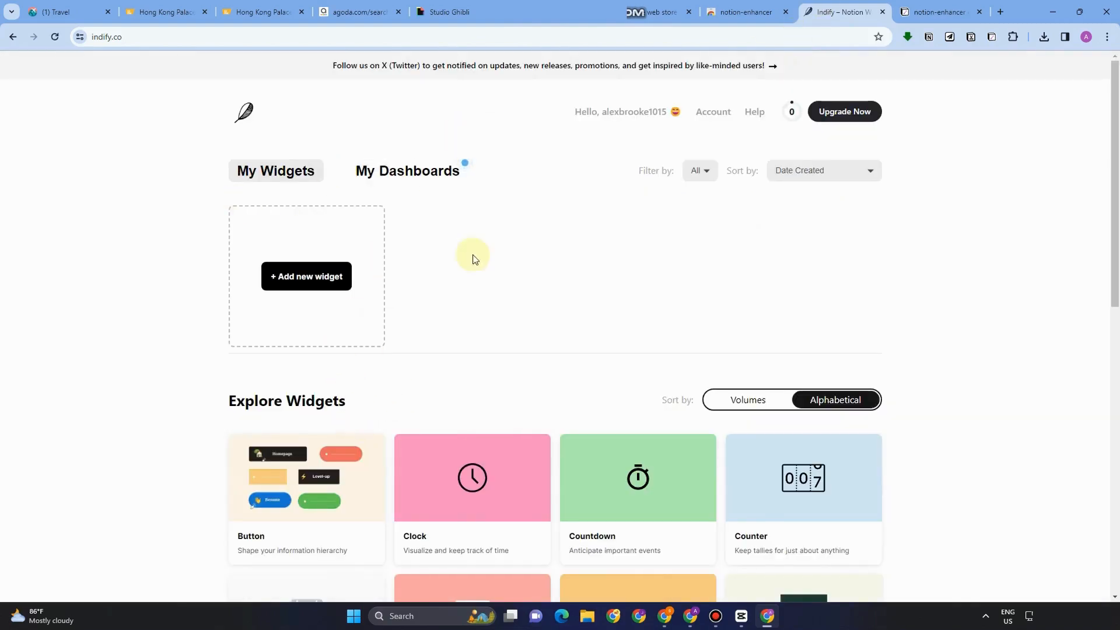
mouse_move(492, 489)
scroll(635, 358, "down", 4)
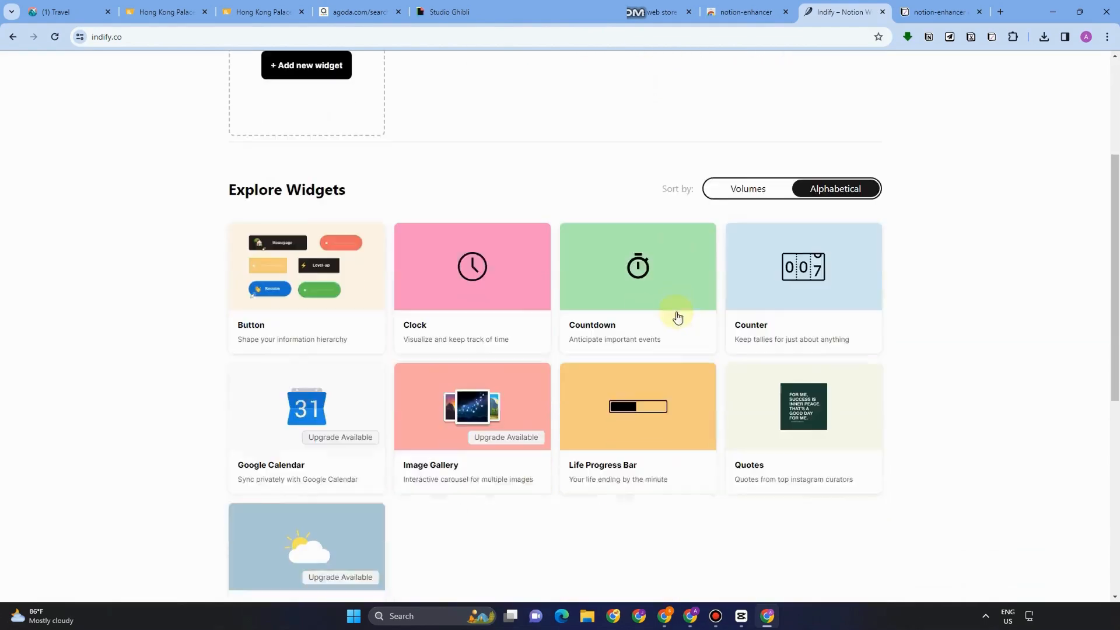
left_click(607, 403)
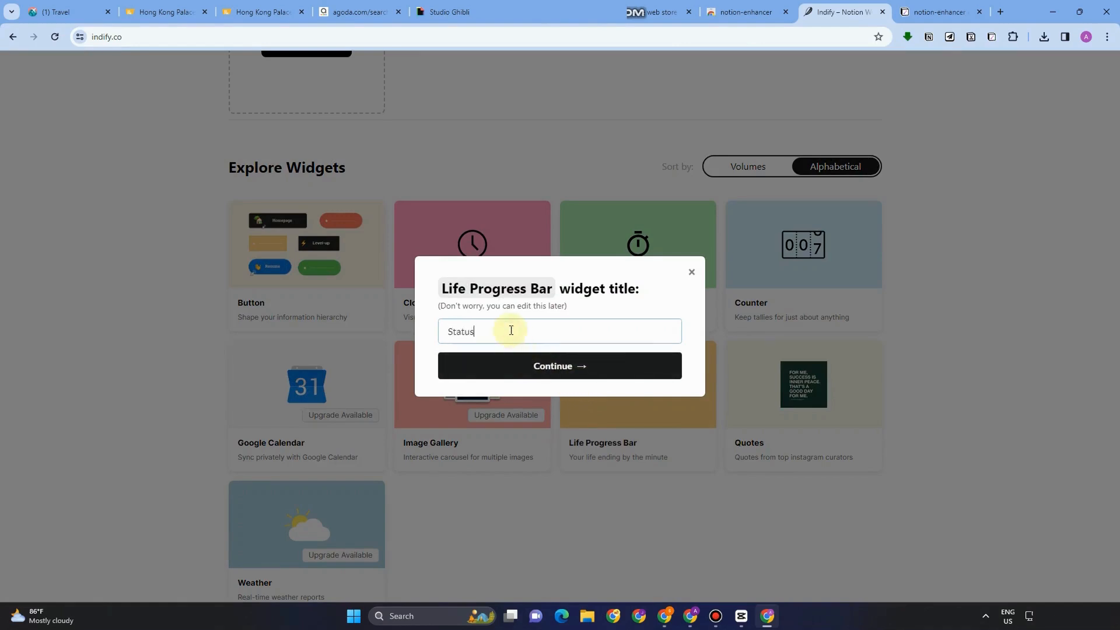
left_click(549, 365)
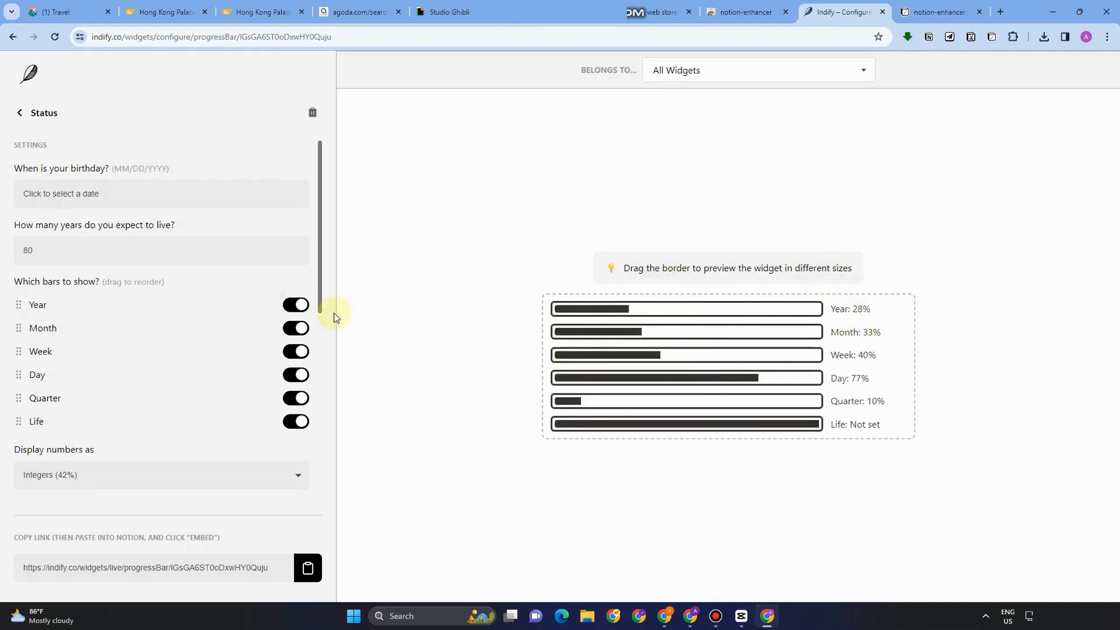
- Turn on the Status widget's background color, setting the background to #a41a1a and the text to #998136
scroll(184, 348, "down", 6)
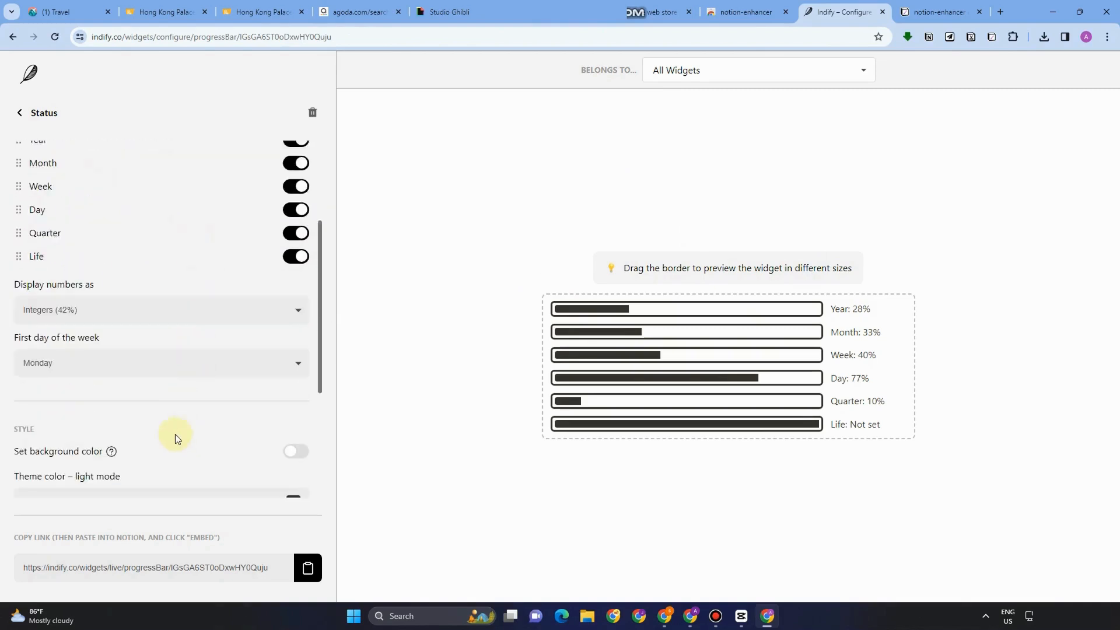
left_click(301, 266)
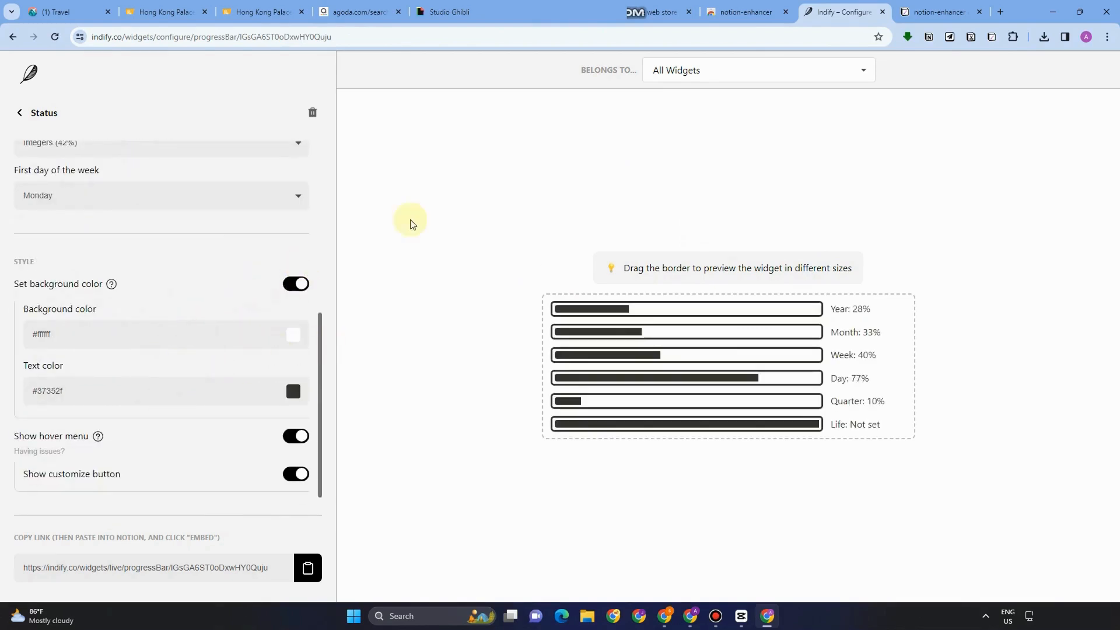
left_click(293, 335)
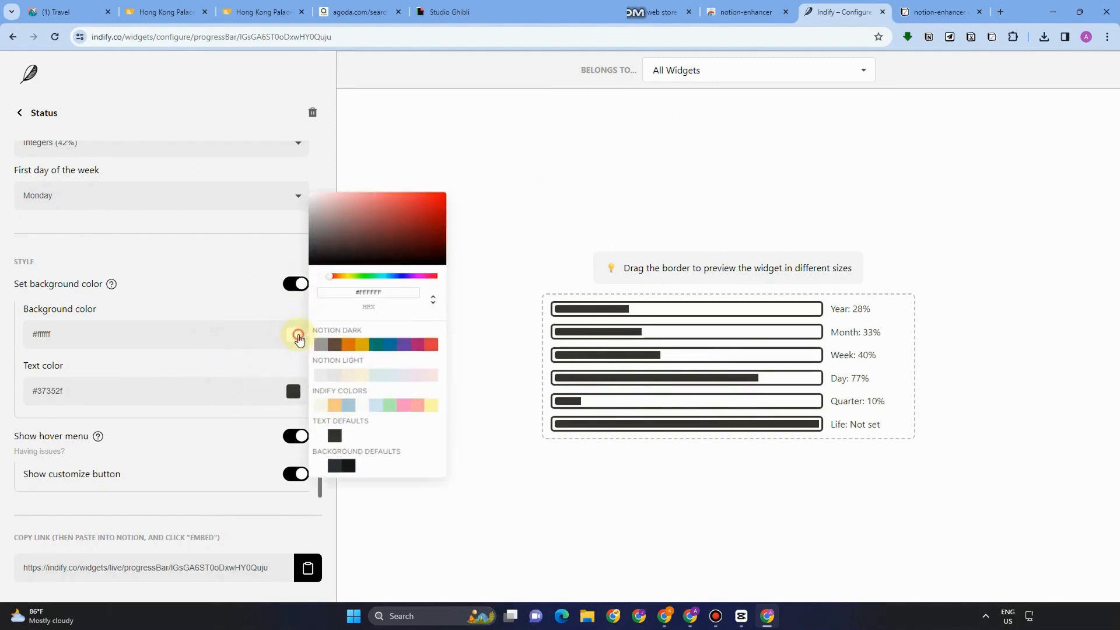
left_click_drag(433, 221, 432, 206)
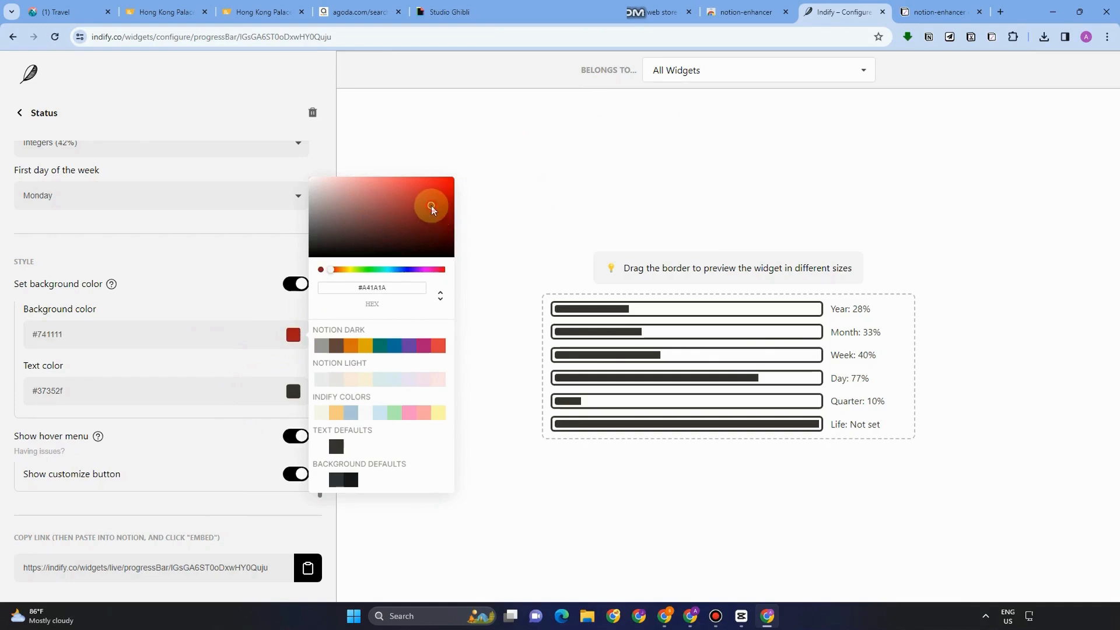
left_click(294, 392)
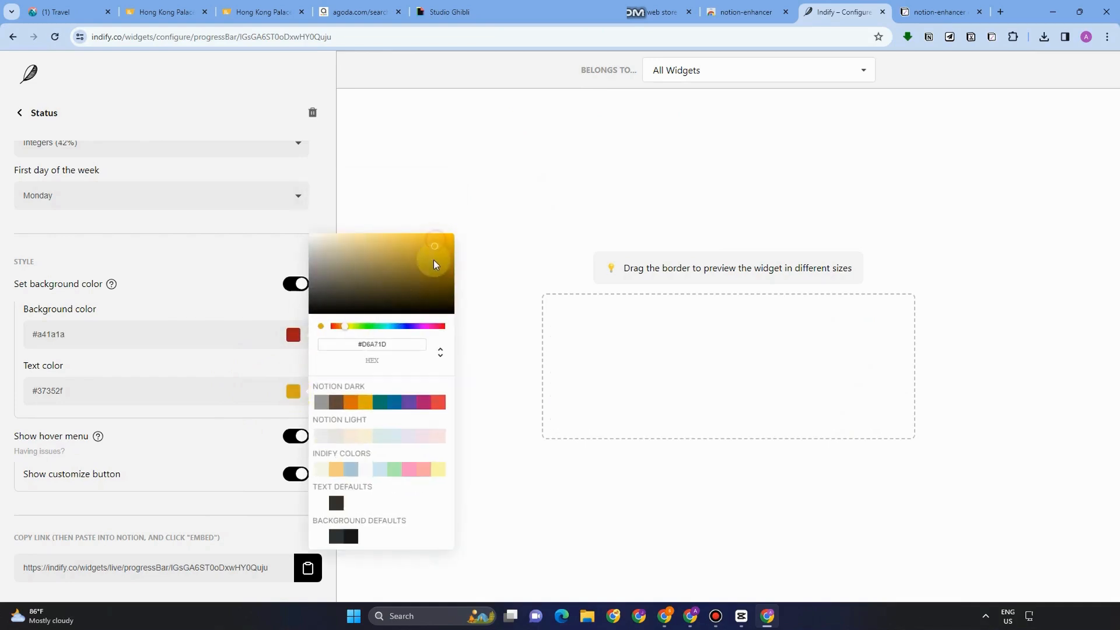
left_click_drag(433, 264, 402, 265)
- Change the Status widget's background color to pale pink #d1b4b4 and its text color to purple #6940a5
left_click(287, 346)
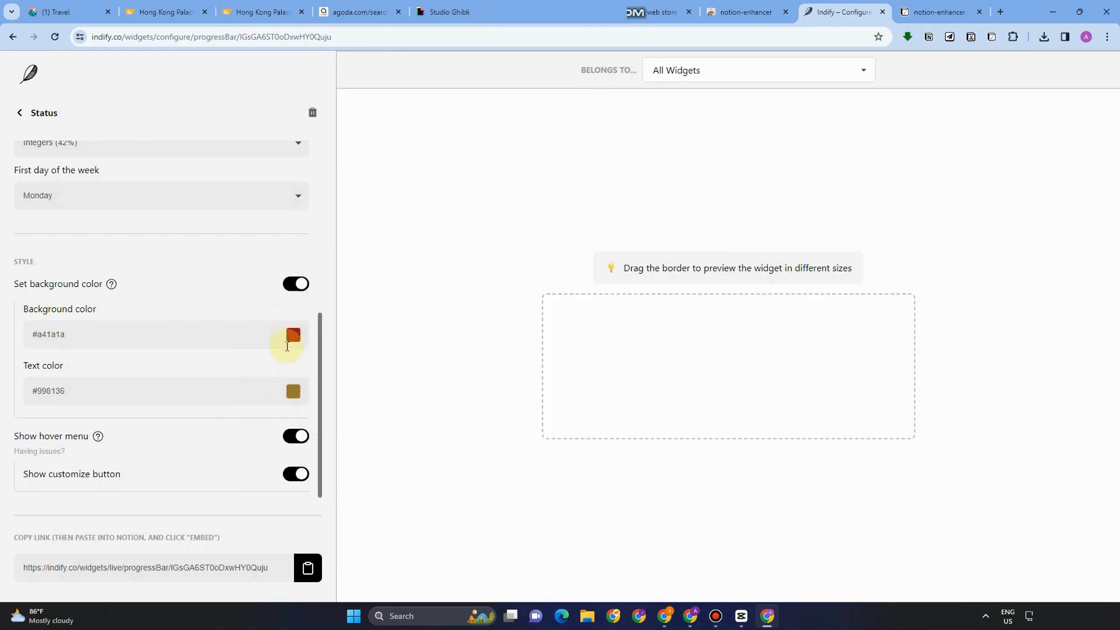
left_click(292, 344)
left_click_drag(348, 194, 328, 192)
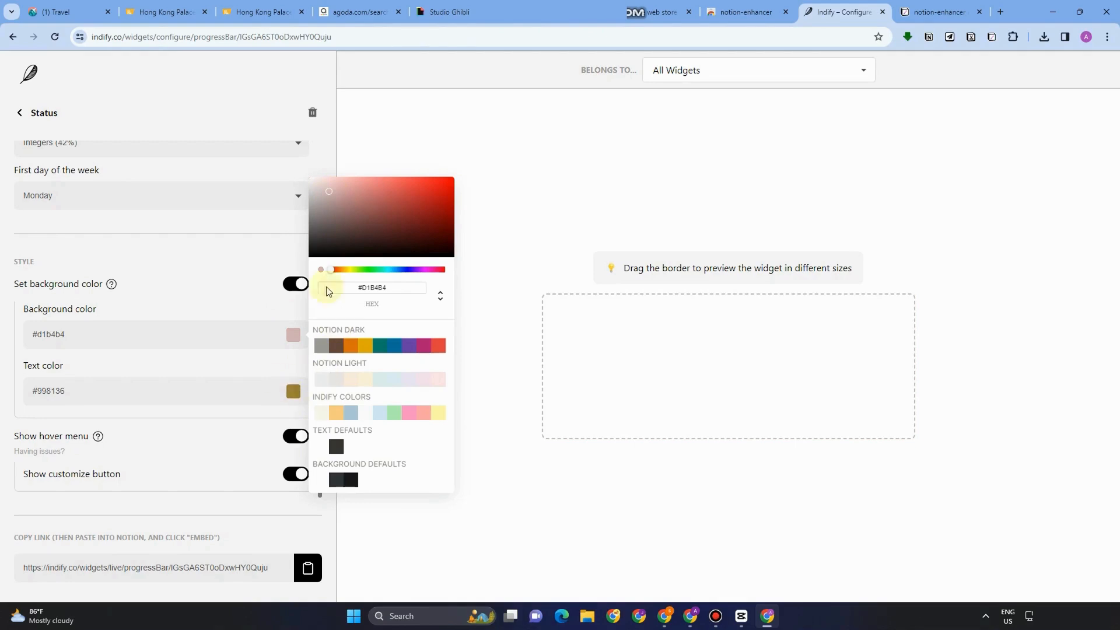
left_click(293, 391)
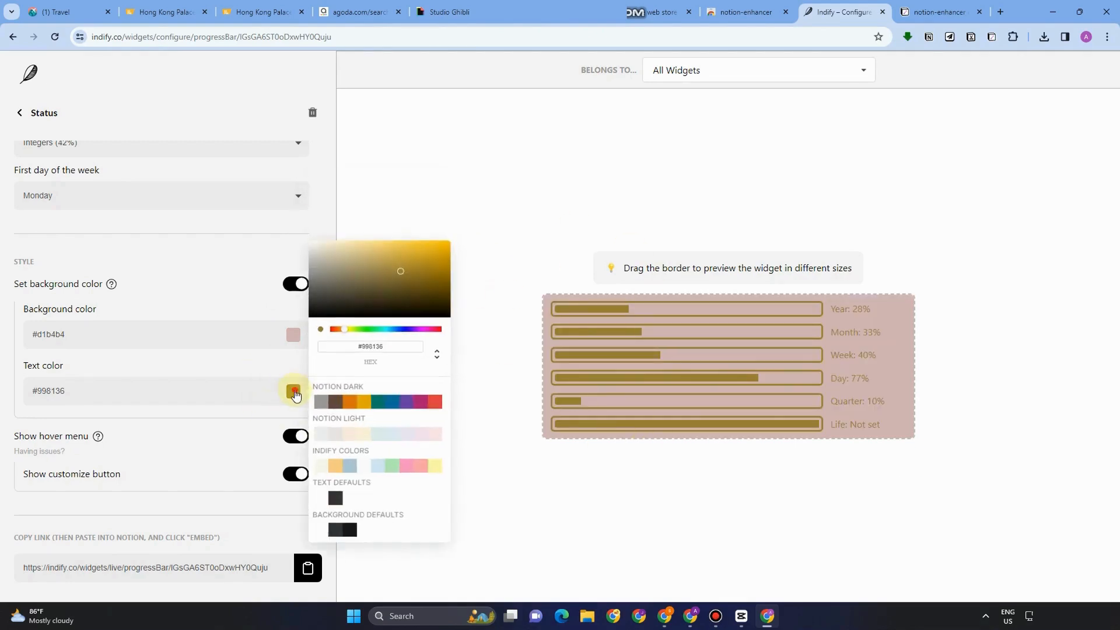
left_click(409, 401)
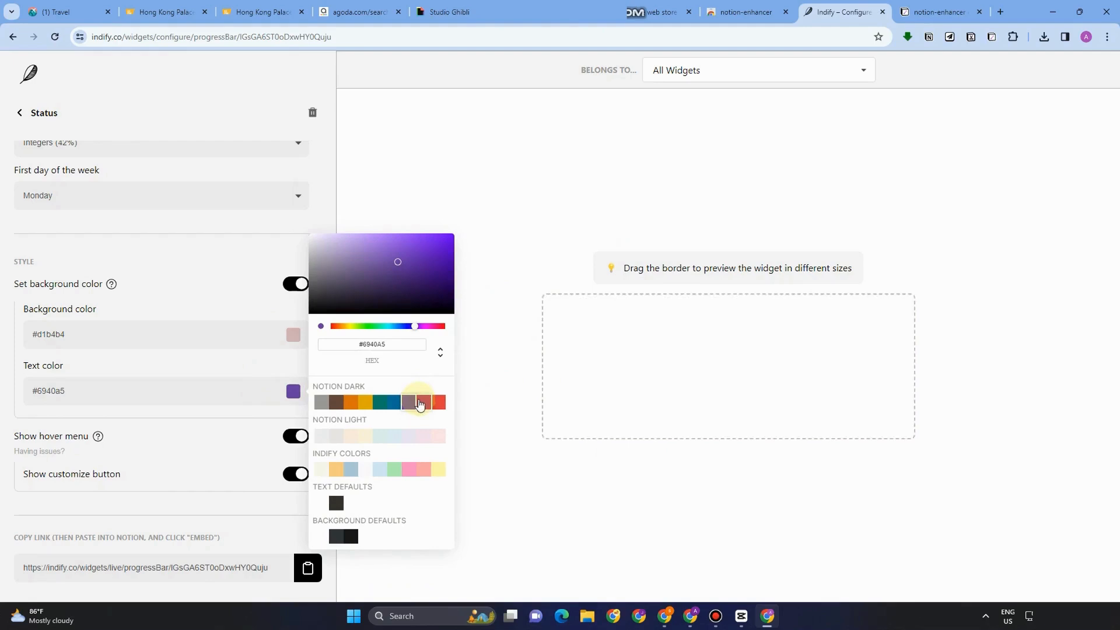
left_click(540, 267)
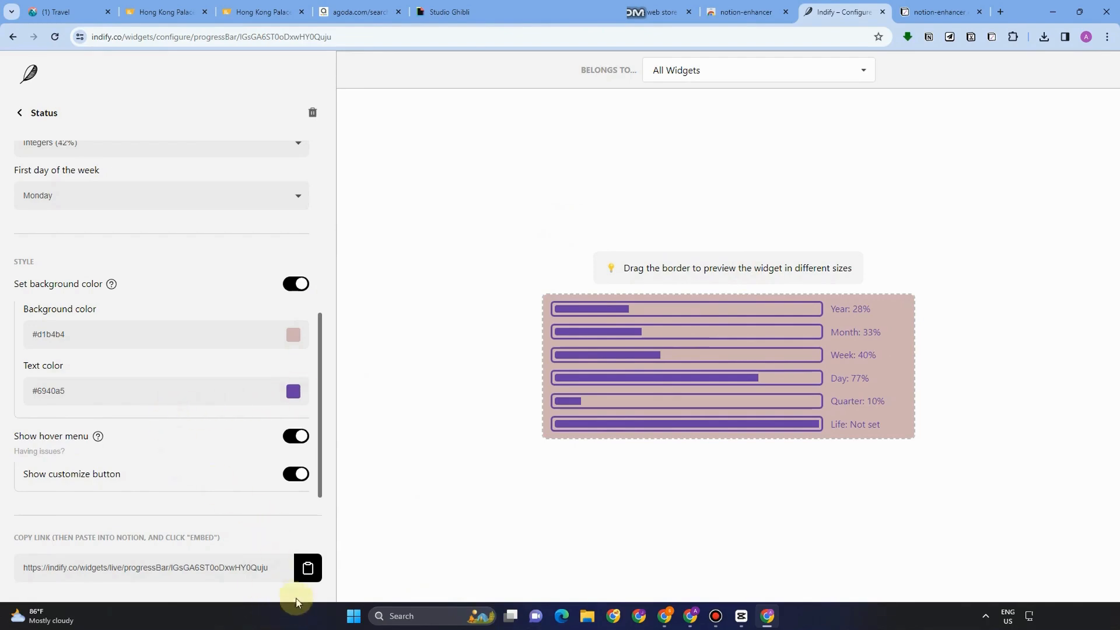
- Copy the Status widget's link and start a new block beneath the map on the Notion Travel page
left_click(307, 566)
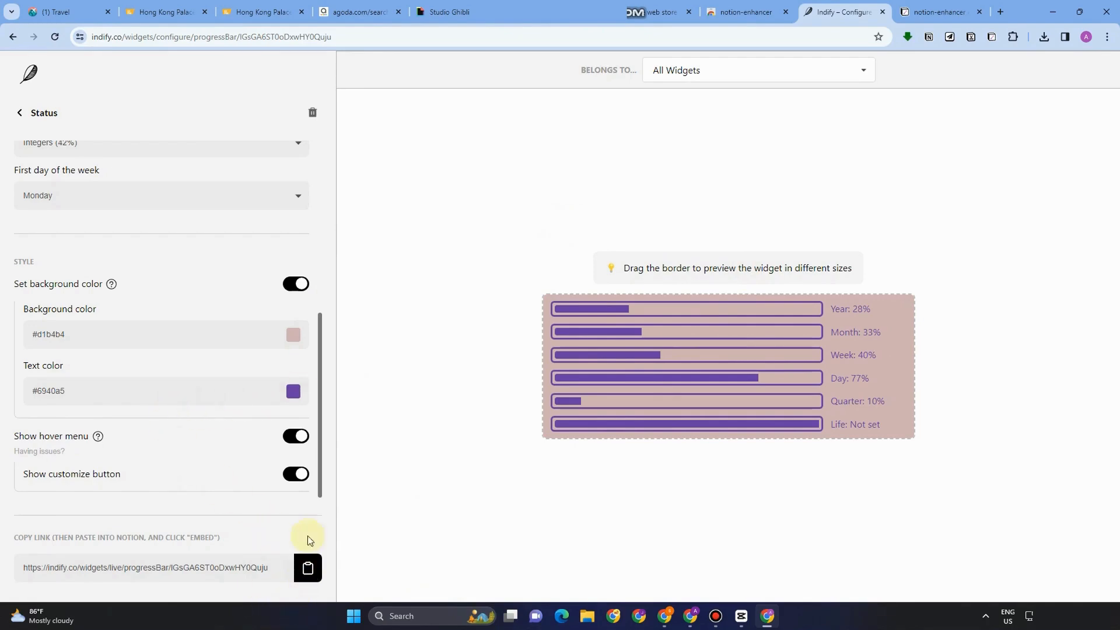
left_click(71, 12)
scroll(558, 480, "down", 10)
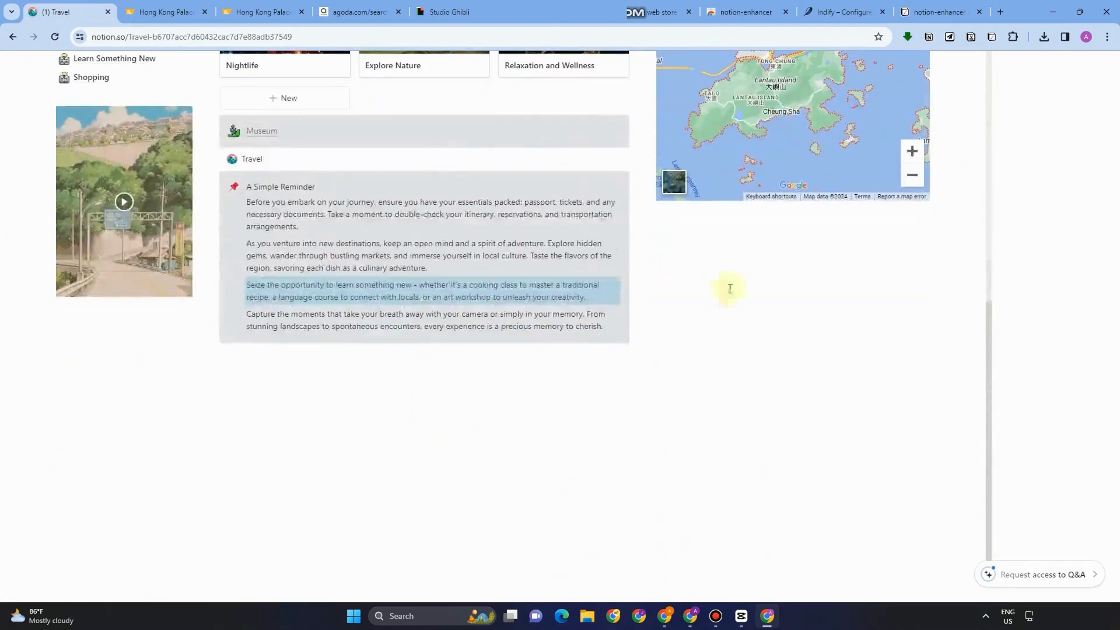
left_click(715, 223)
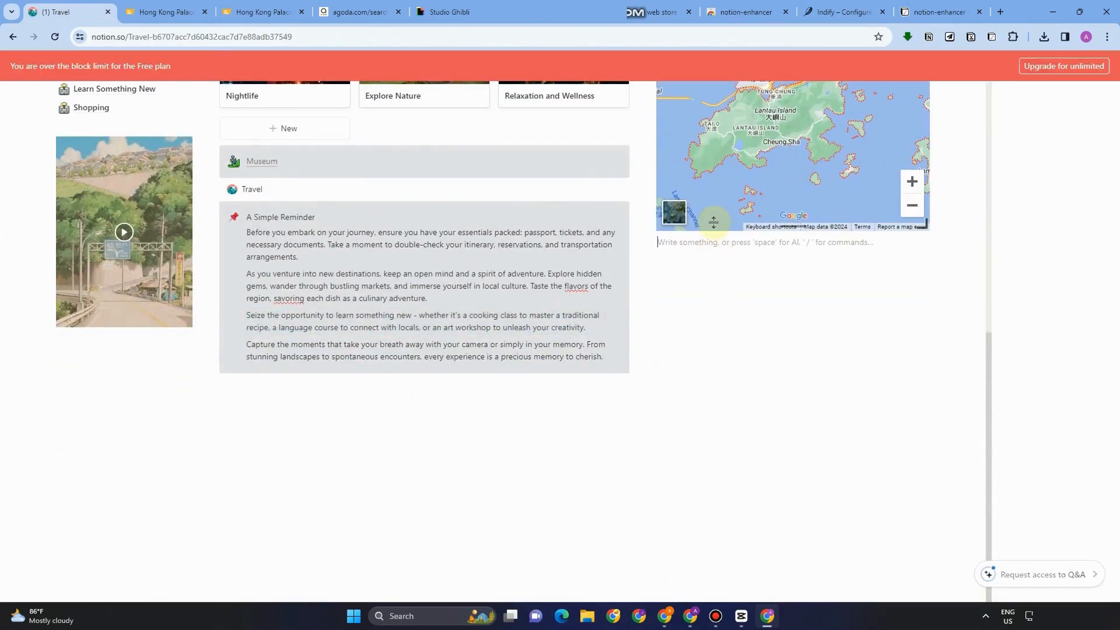
type("/")
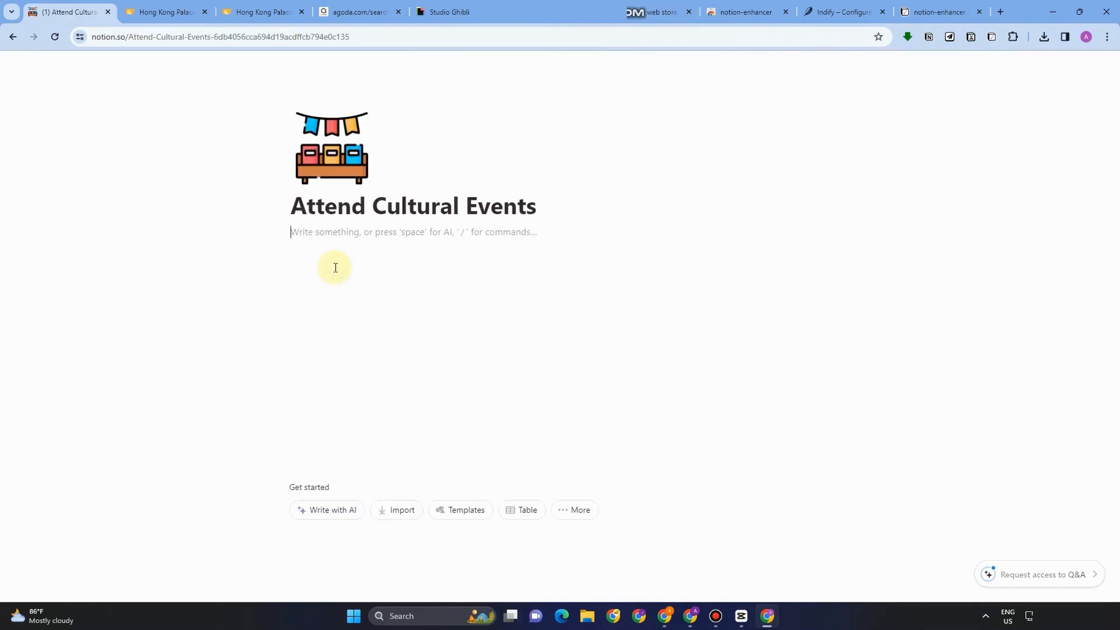
- Try inserting an Embed block on the Attend Cultural Events page and on the Status page
type("/em")
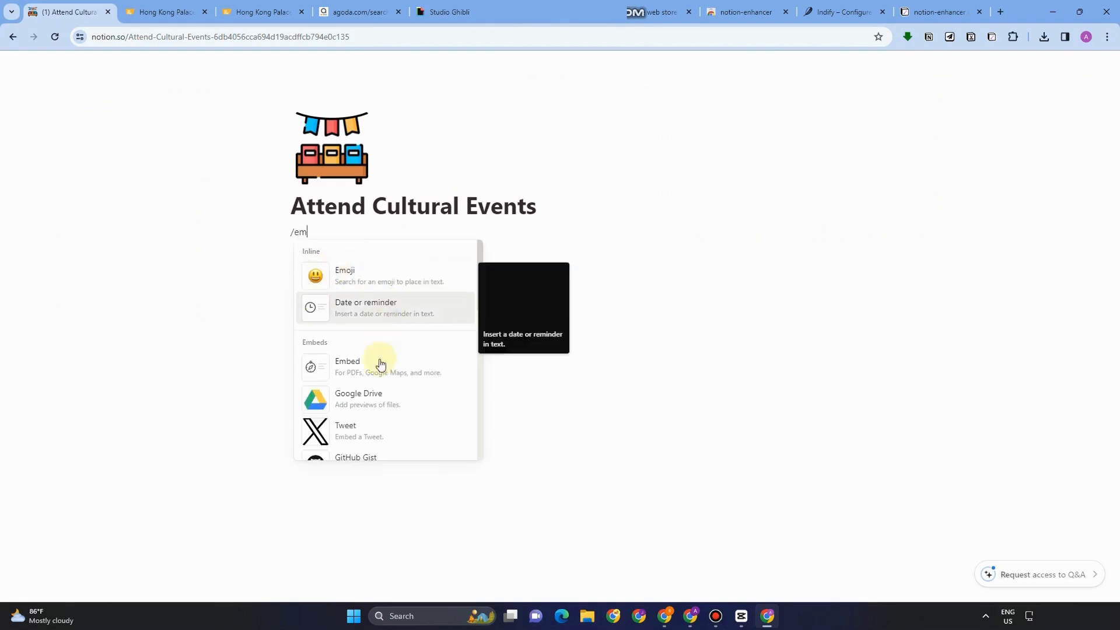
left_click(362, 368)
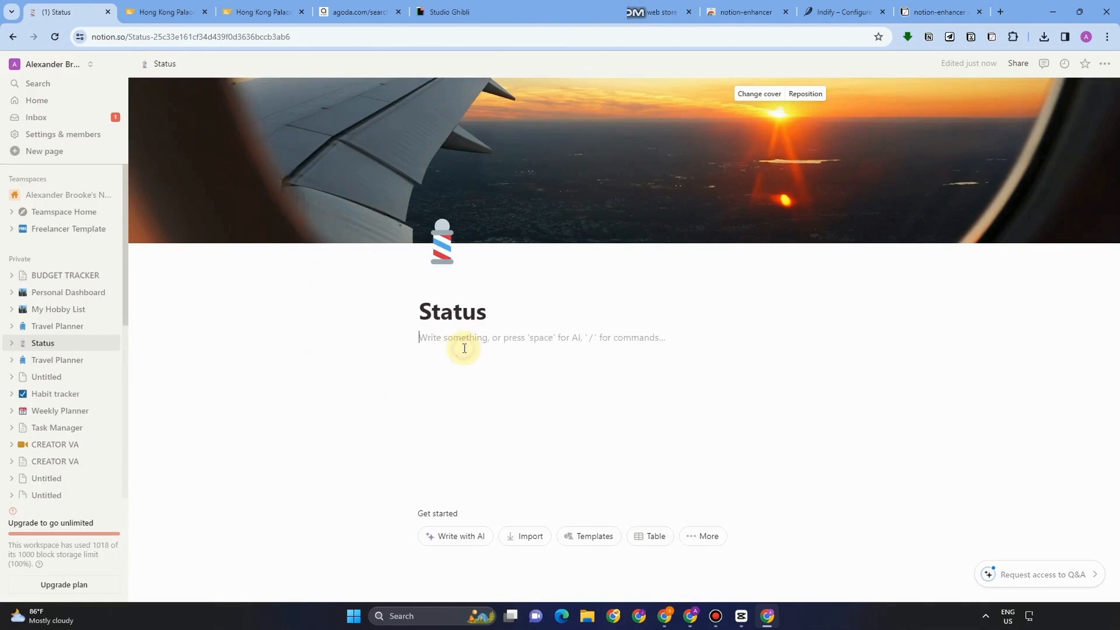
type("/embe")
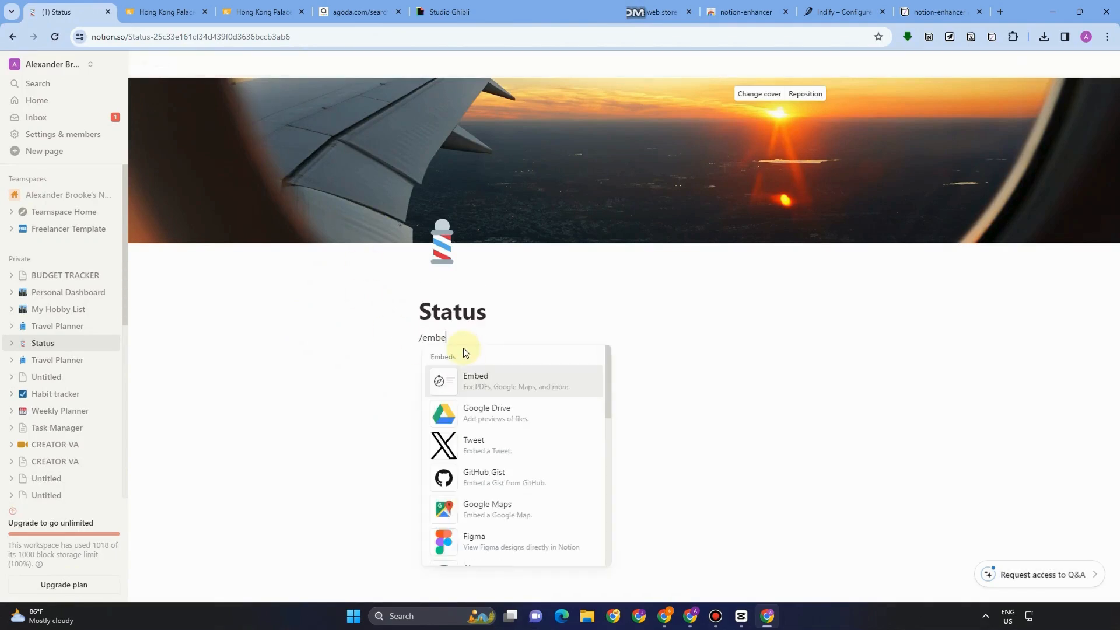
left_click(474, 380)
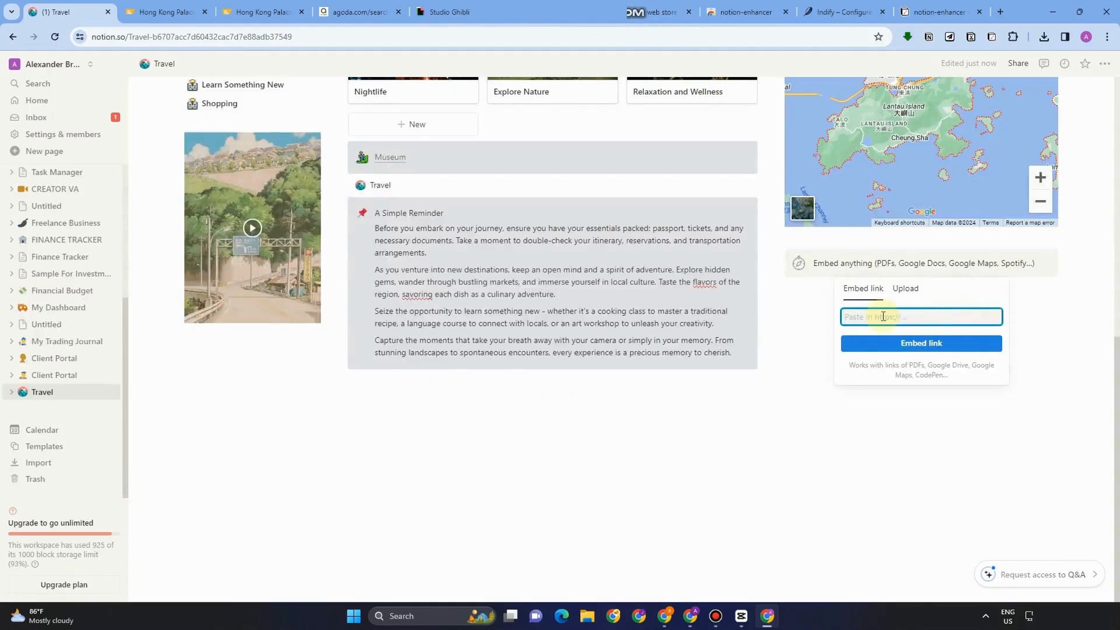
- Embed the copied progress bar widget link beneath the map on the Travel page
key("ctrl+v")
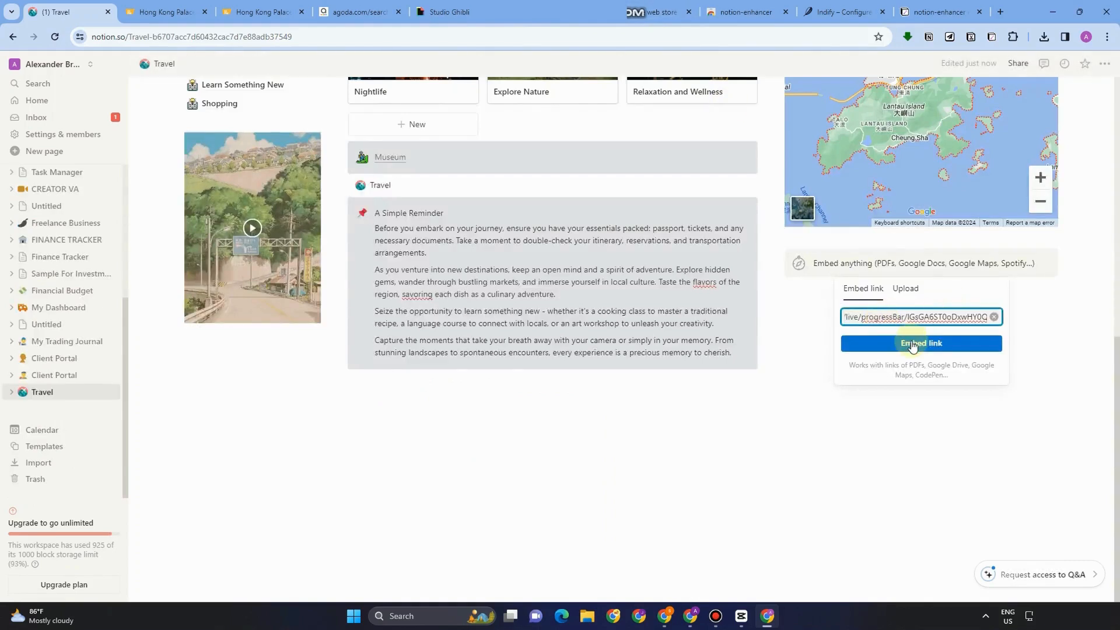
left_click(913, 343)
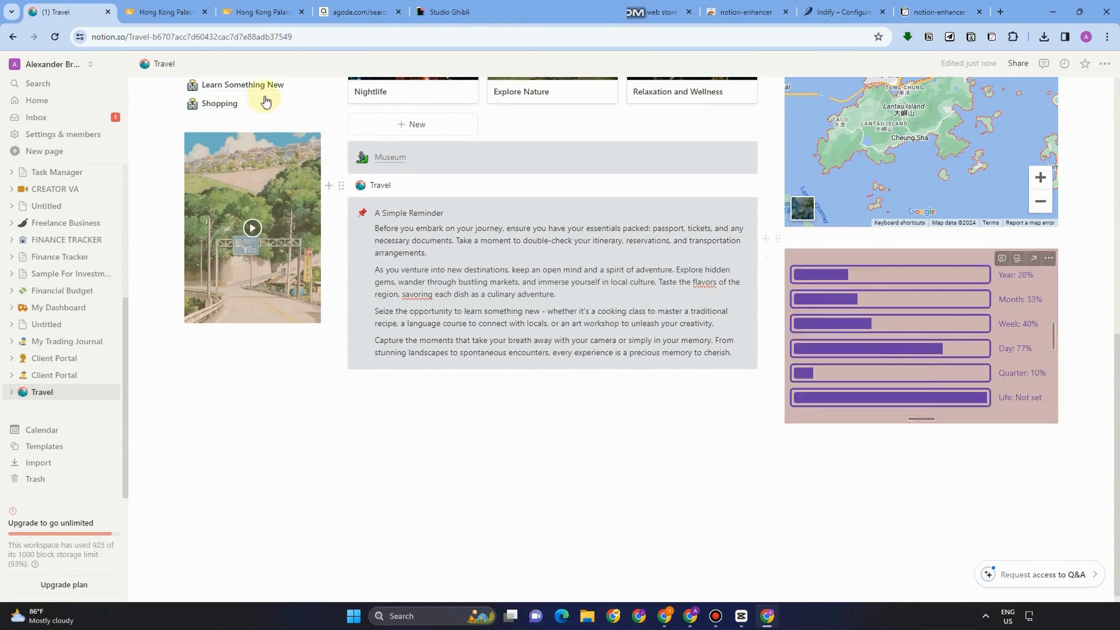
- Switch back to Indify's widget list and create a Clock widget titled Clock
left_click(842, 12)
left_click(13, 36)
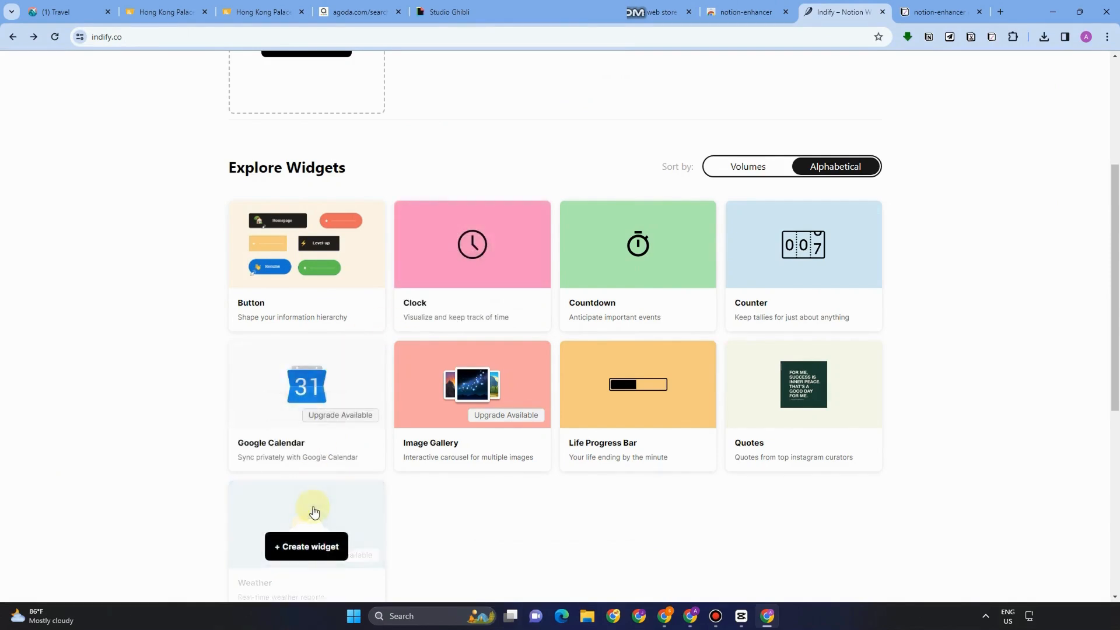
left_click(467, 246)
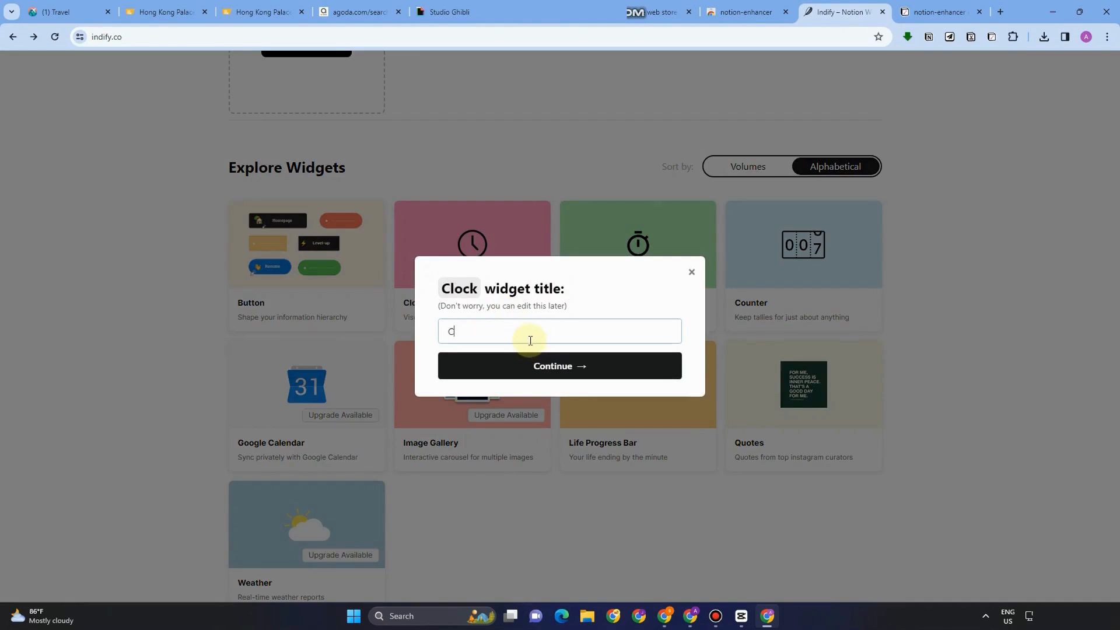
left_click(532, 365)
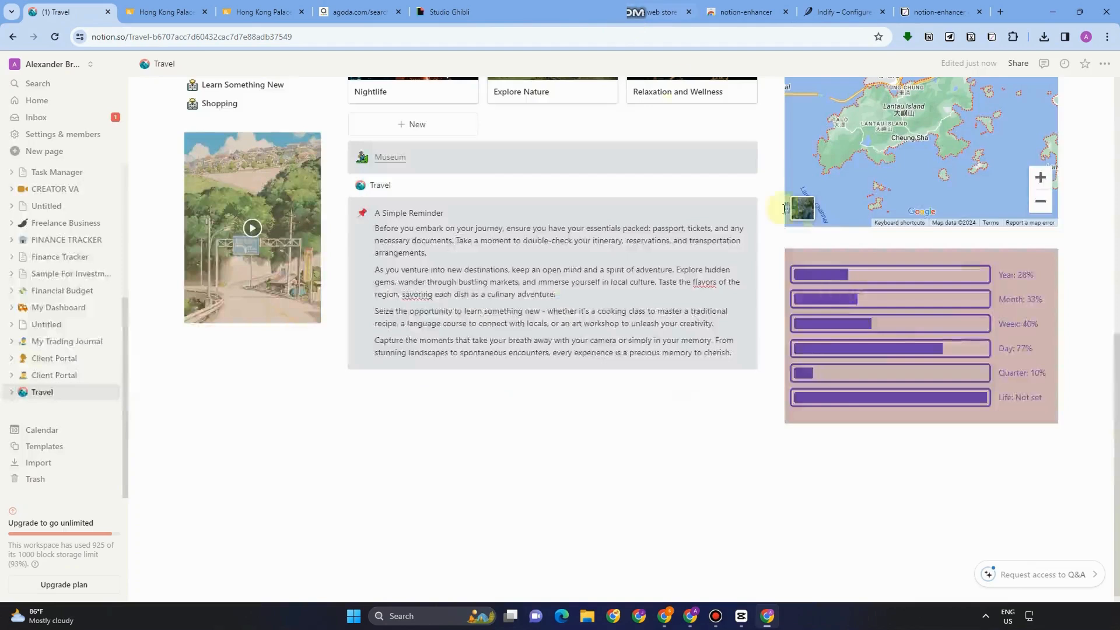
- Embed the copied Clock widget link in a new block below the columns of the Notion Travel page
left_click(857, 451)
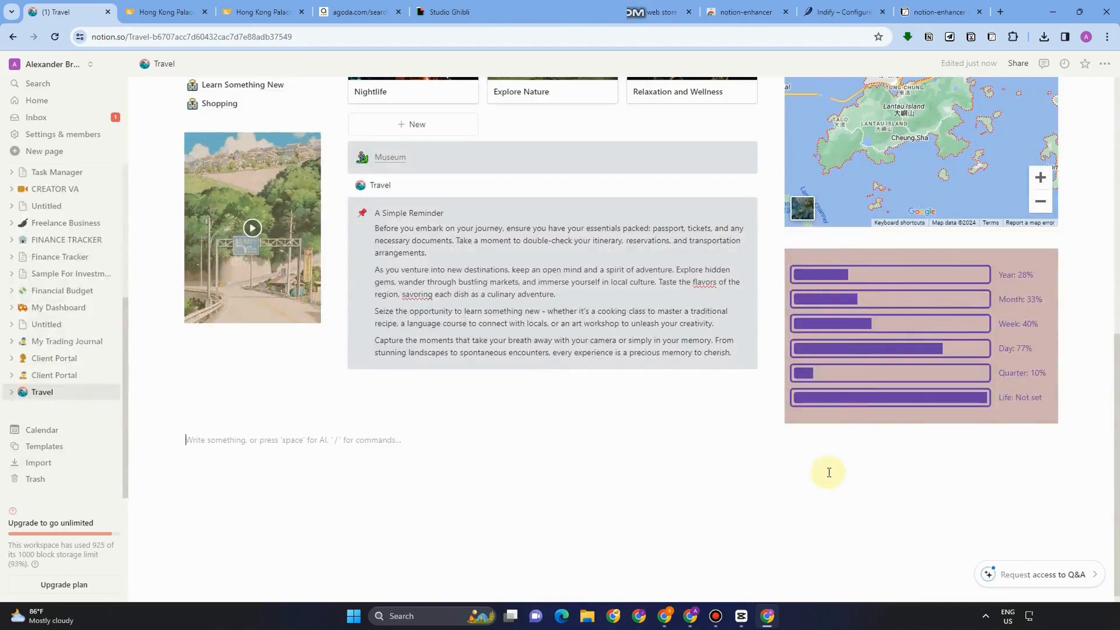
left_click(802, 452)
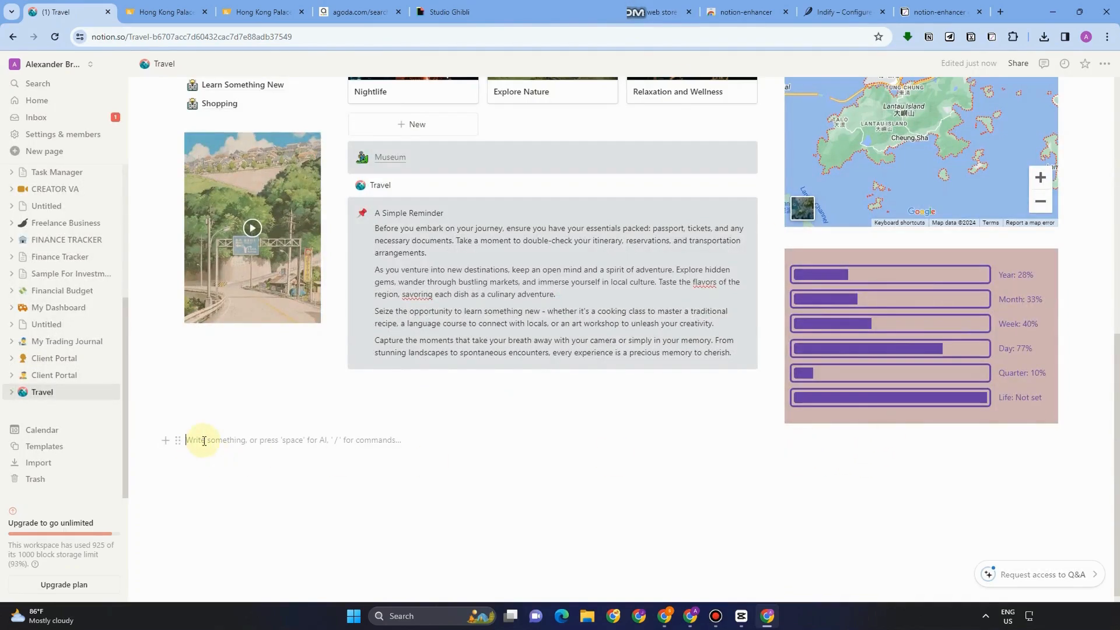
type("/em")
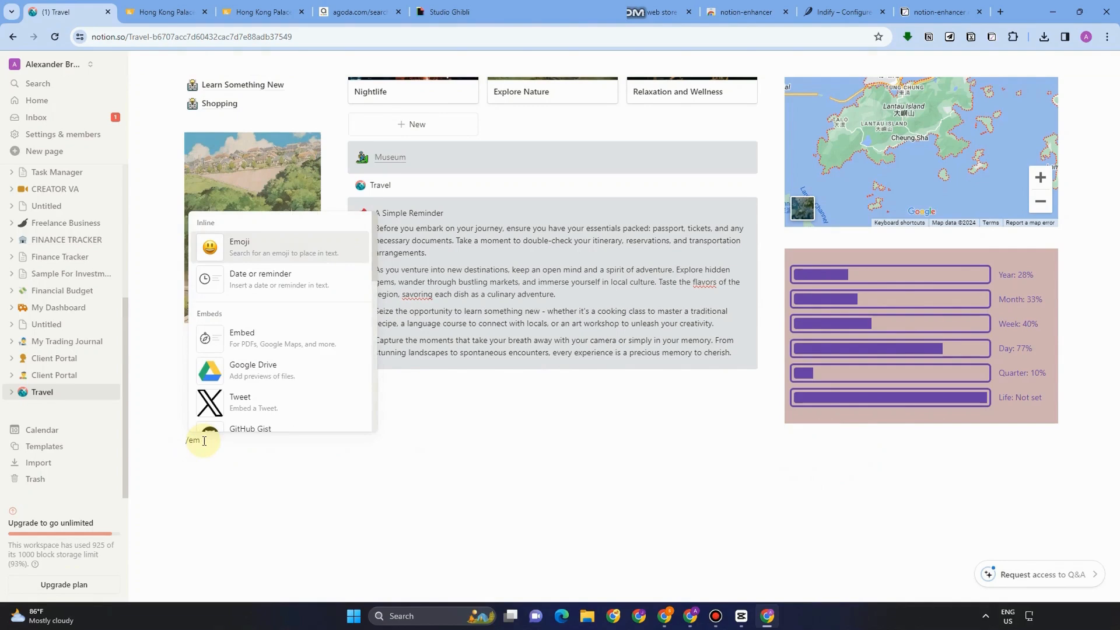
left_click(254, 336)
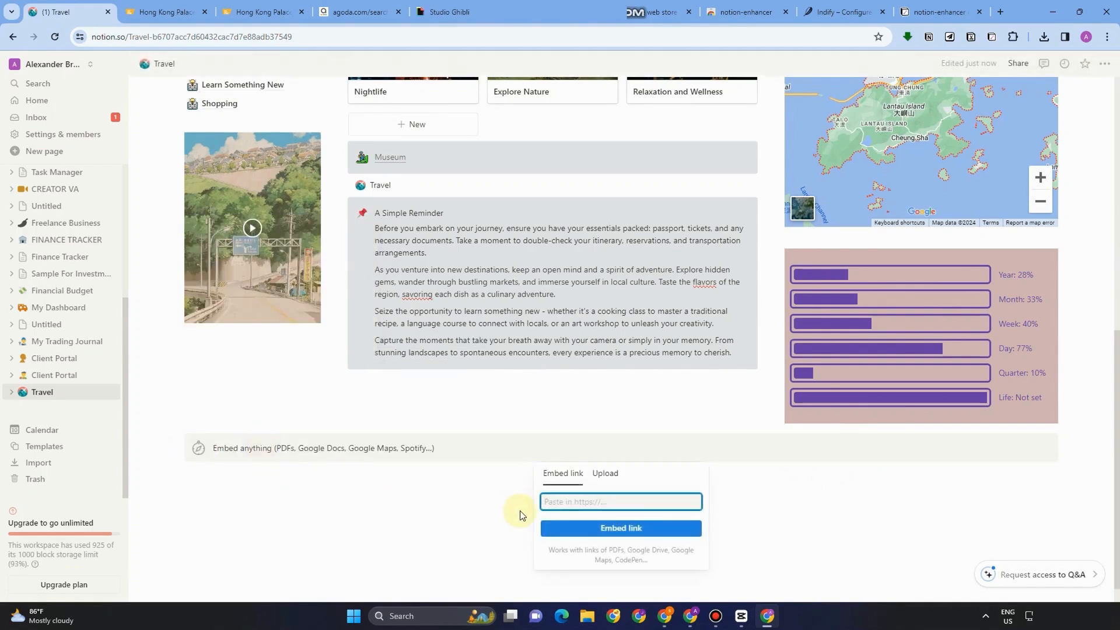
key("ctrl+v")
left_click(621, 528)
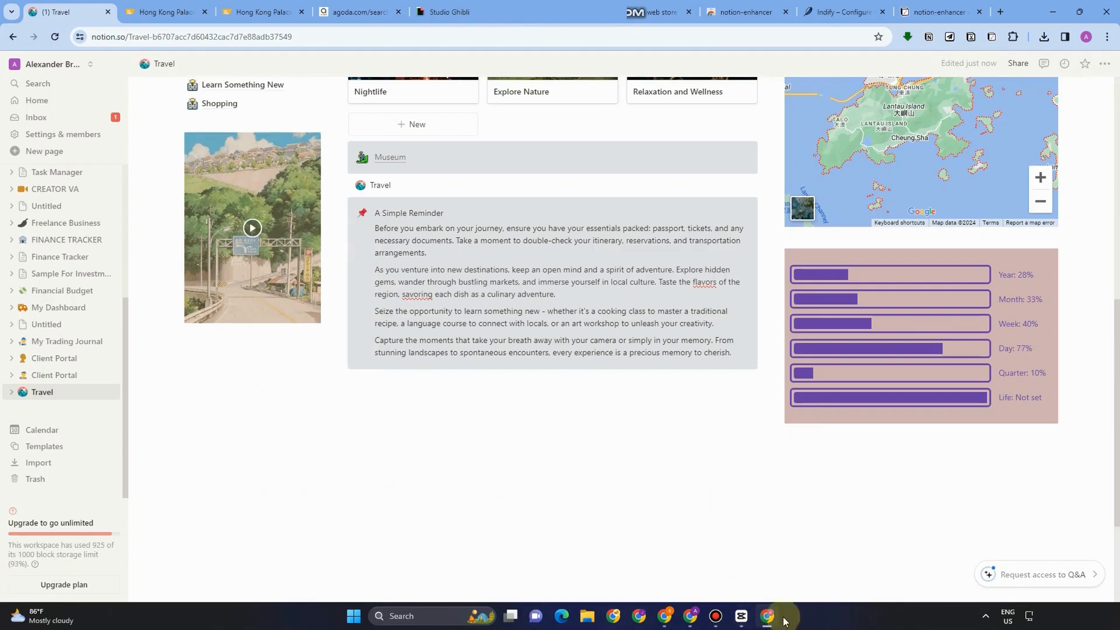
- Switch back to Indify's widget list and create a Countdown widget titled COUNTDOWN
left_click(811, 12)
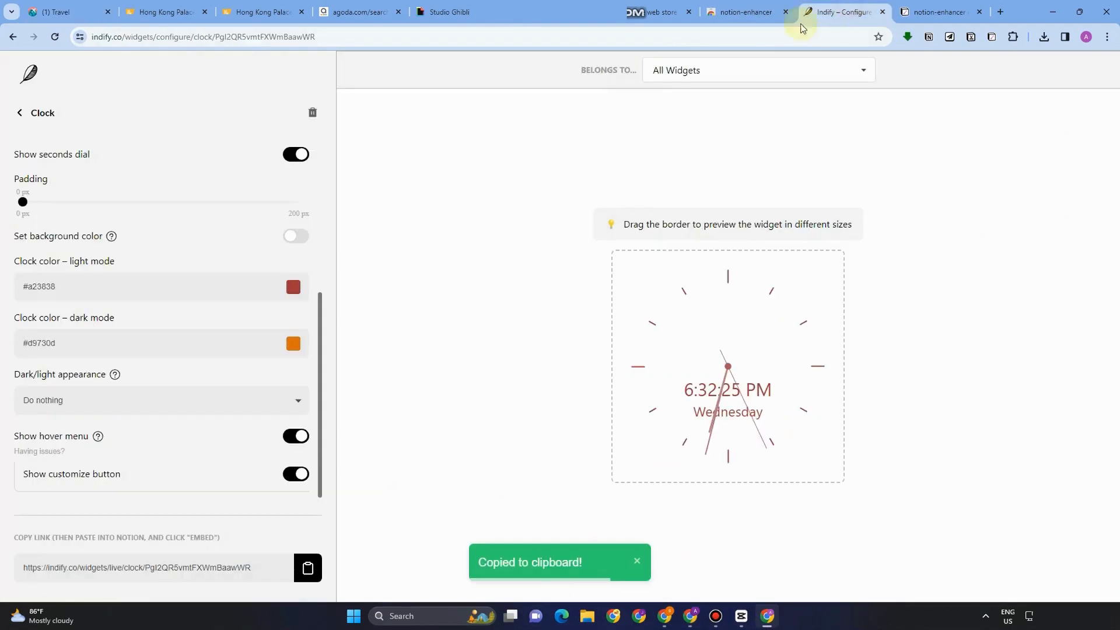
left_click(20, 113)
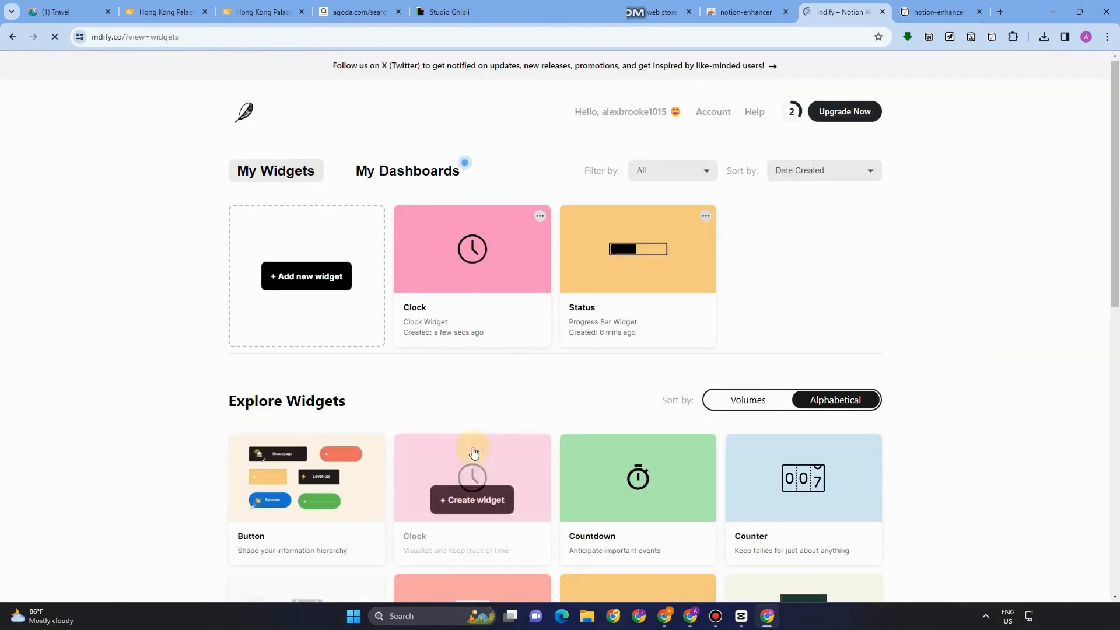
scroll(638, 393, "down", 3)
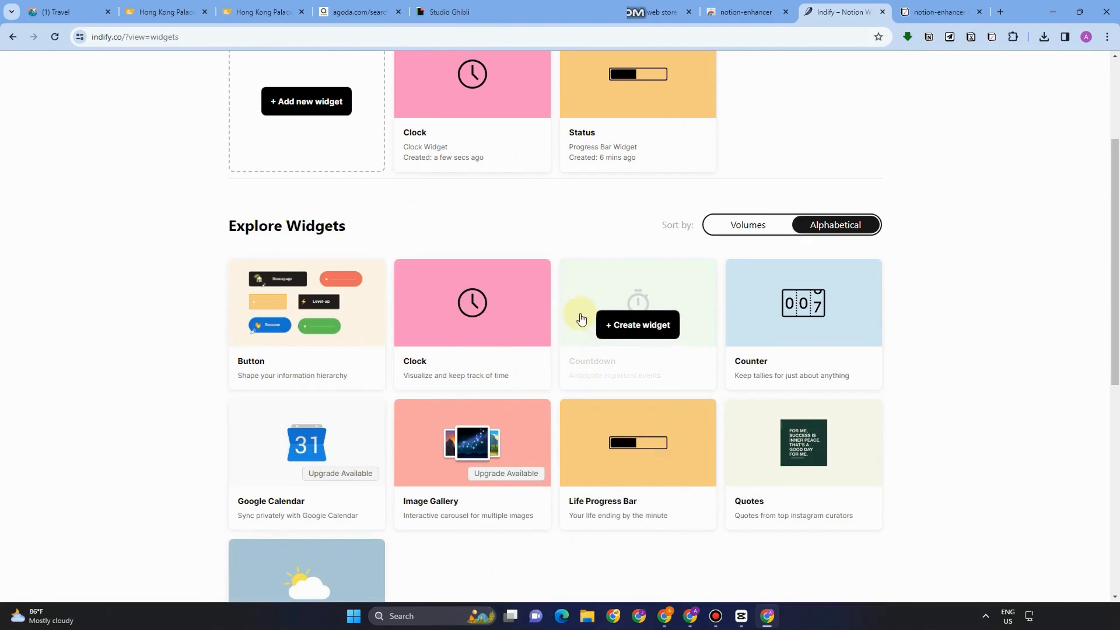
left_click(310, 442)
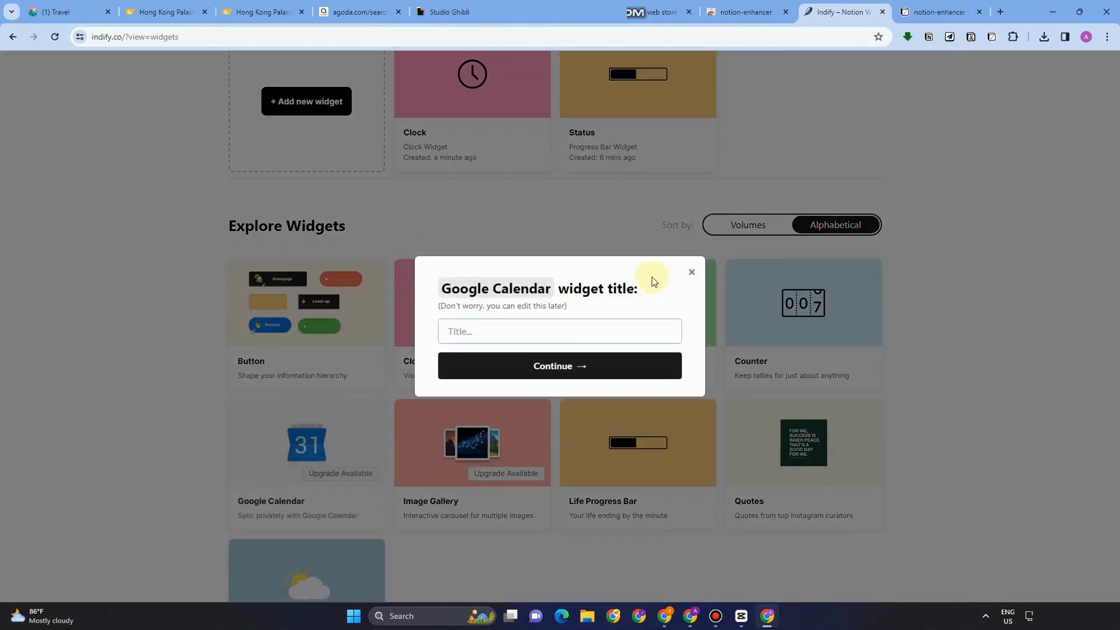
left_click(692, 272)
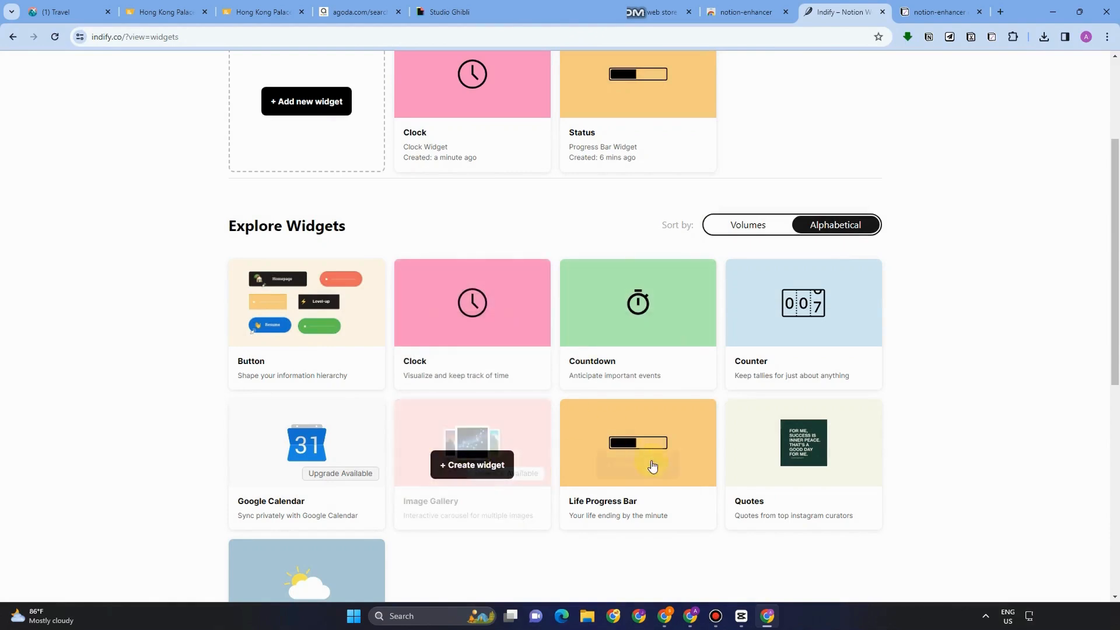
left_click(637, 287)
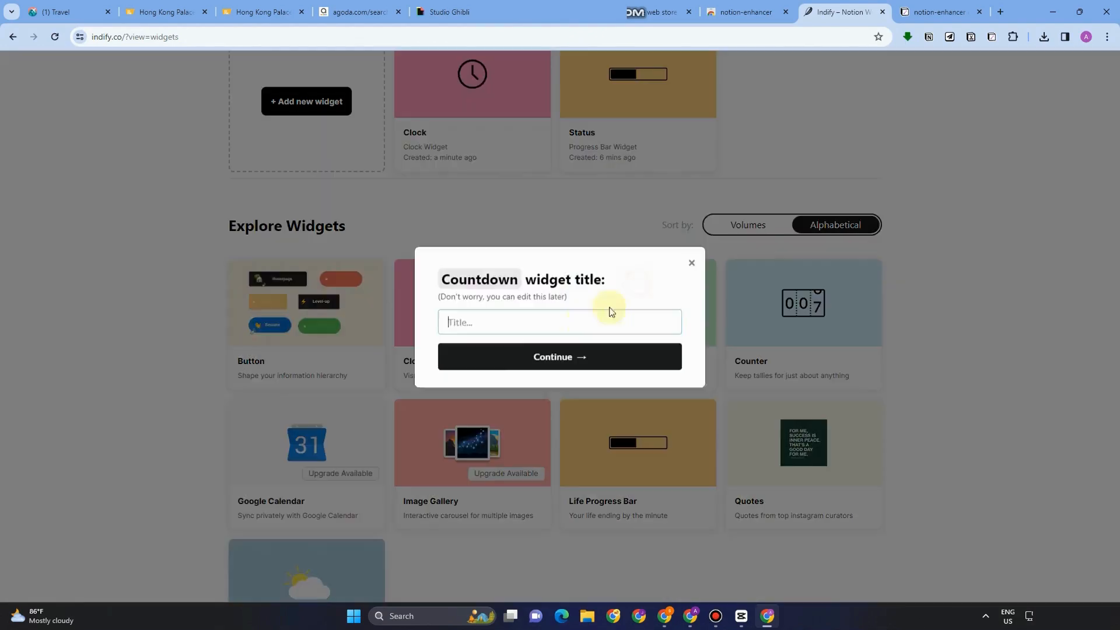
left_click(497, 334)
type("COUN")
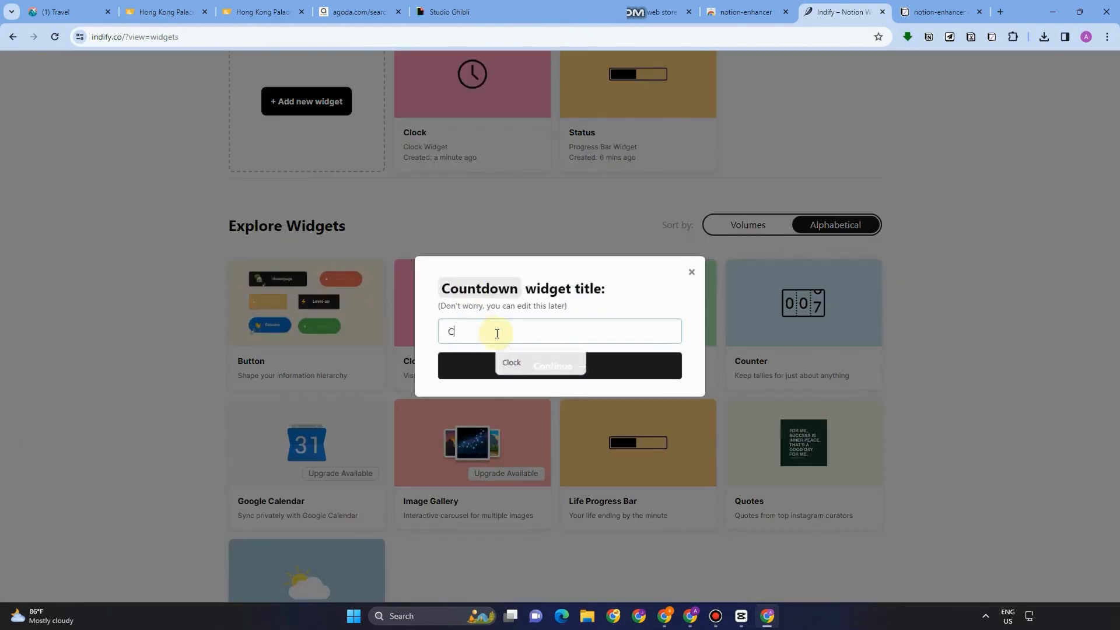
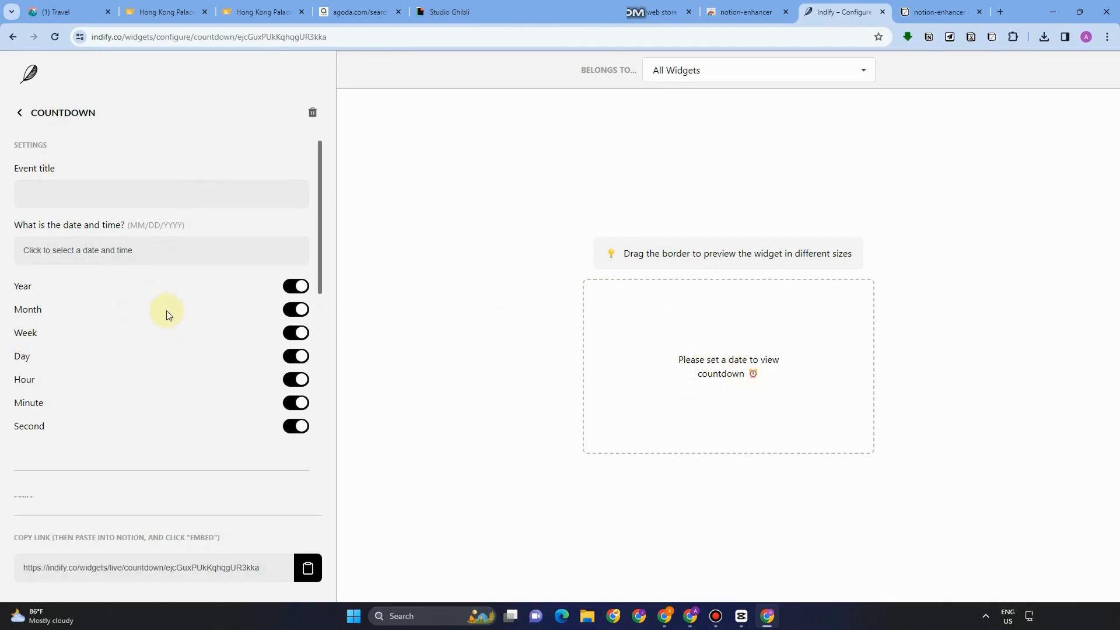
- Set the Countdown widget's date to April 11, 2024 and its event title to ROCK
left_click(120, 252)
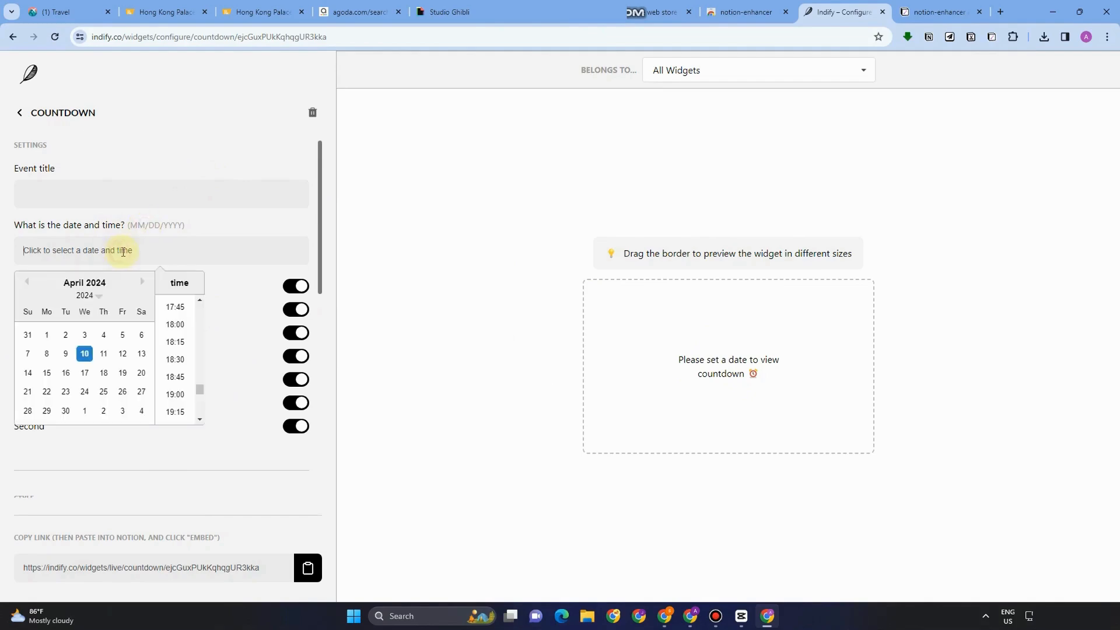
left_click(103, 353)
left_click(142, 202)
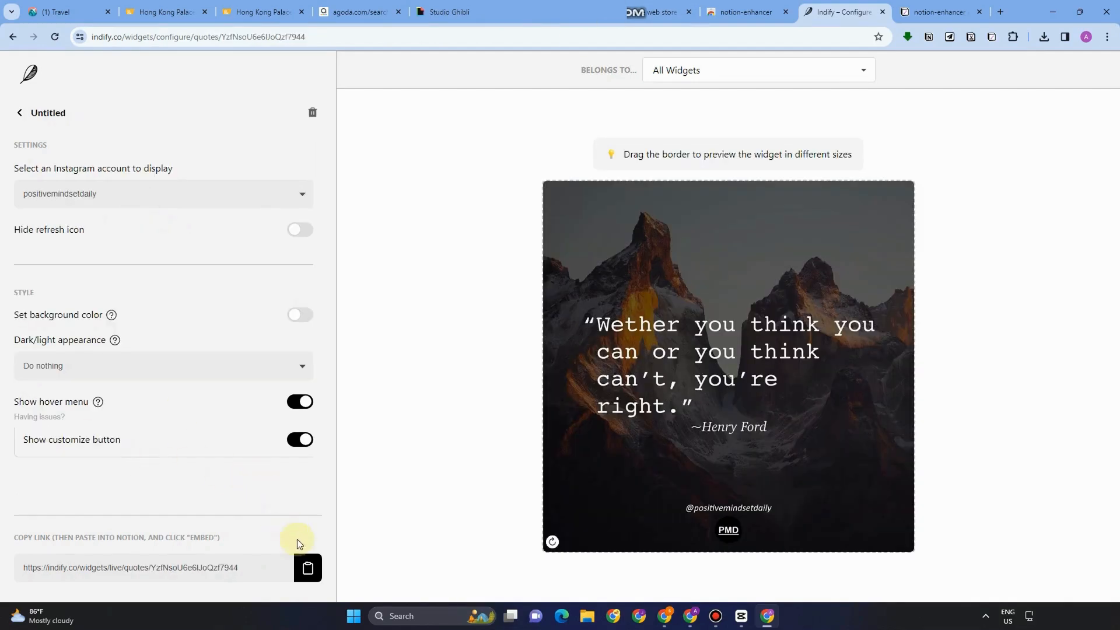
- Copy the Quotes widget link and embed it beside the clock widget on the Notion Travel page
left_click(307, 567)
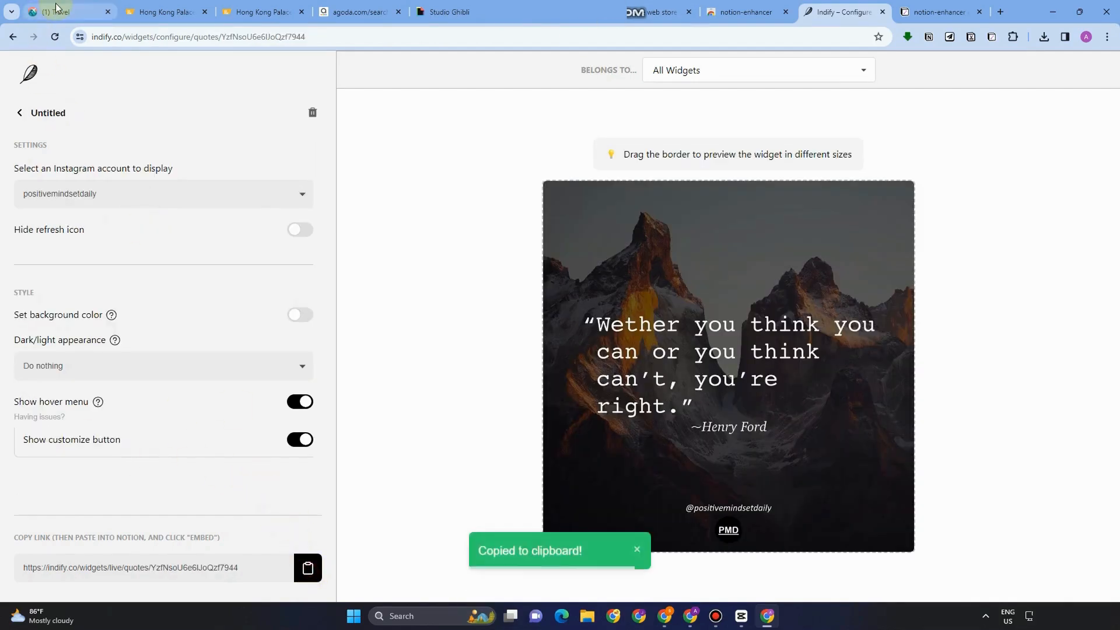
left_click(58, 12)
type("/em,")
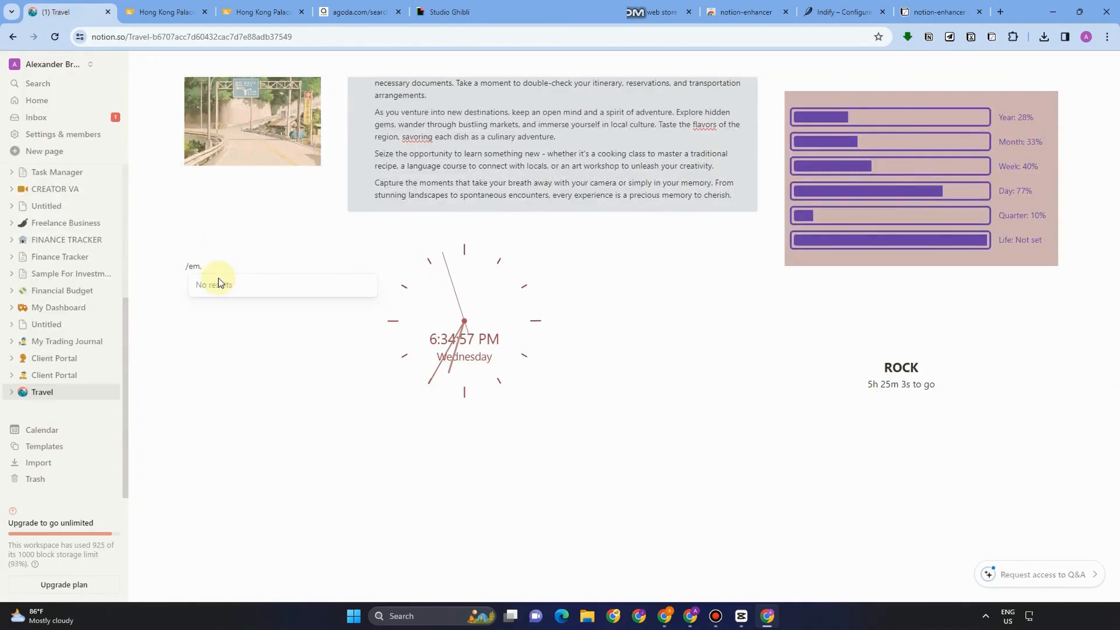
key("BackSpace")
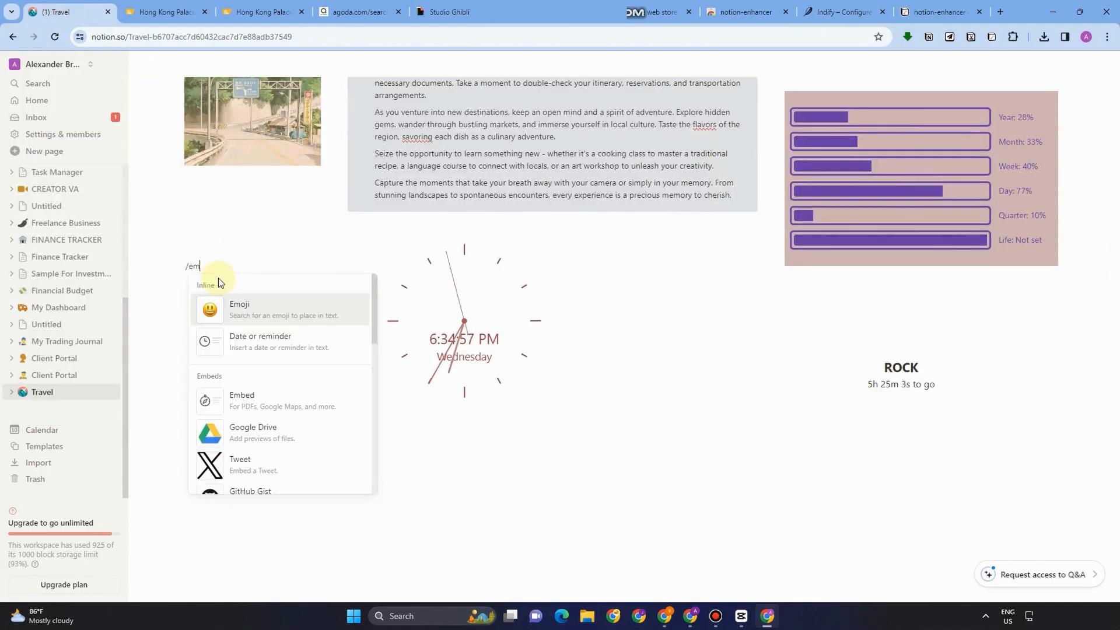
key("Return")
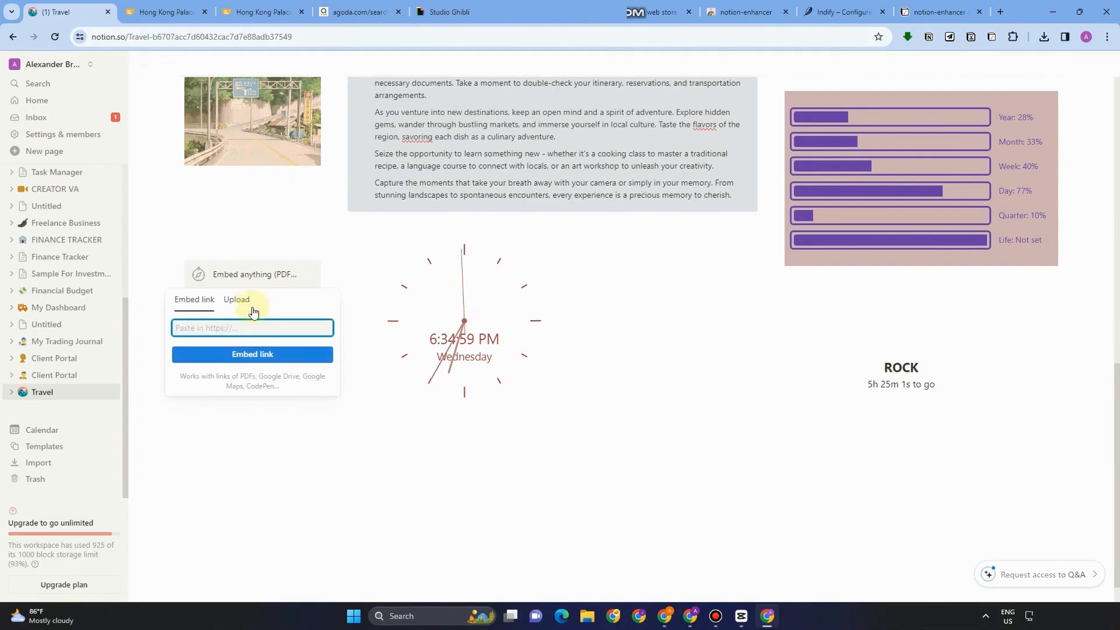
key("ctrl+v")
left_click(266, 354)
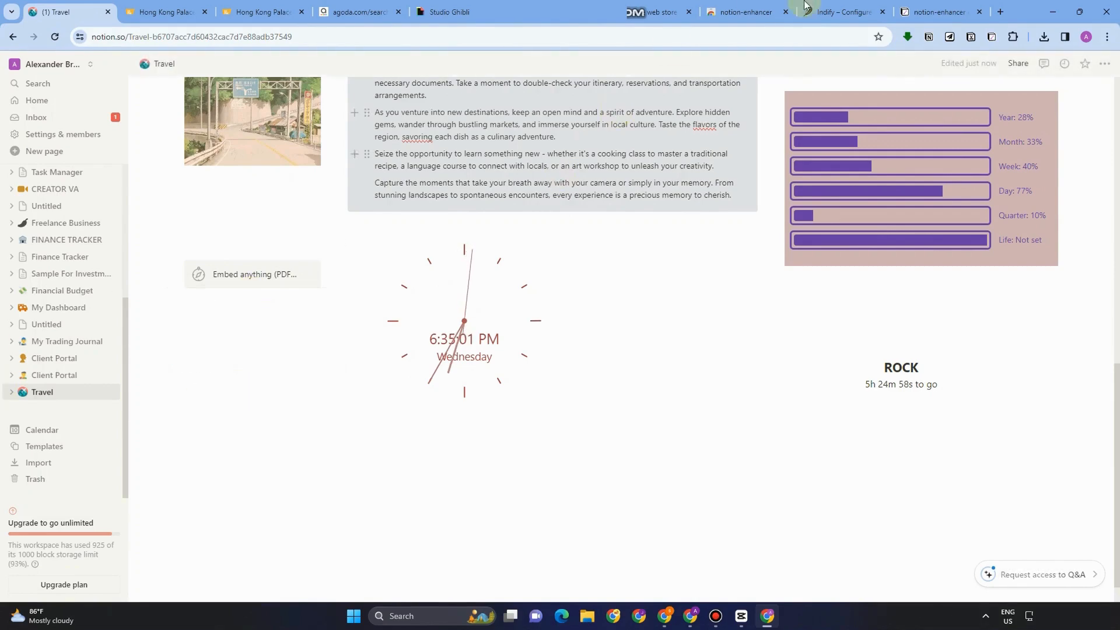
- Return to Indify's widget list and embed the copied button widget link beneath the quote widget on the Travel page
left_click(864, 11)
left_click(20, 113)
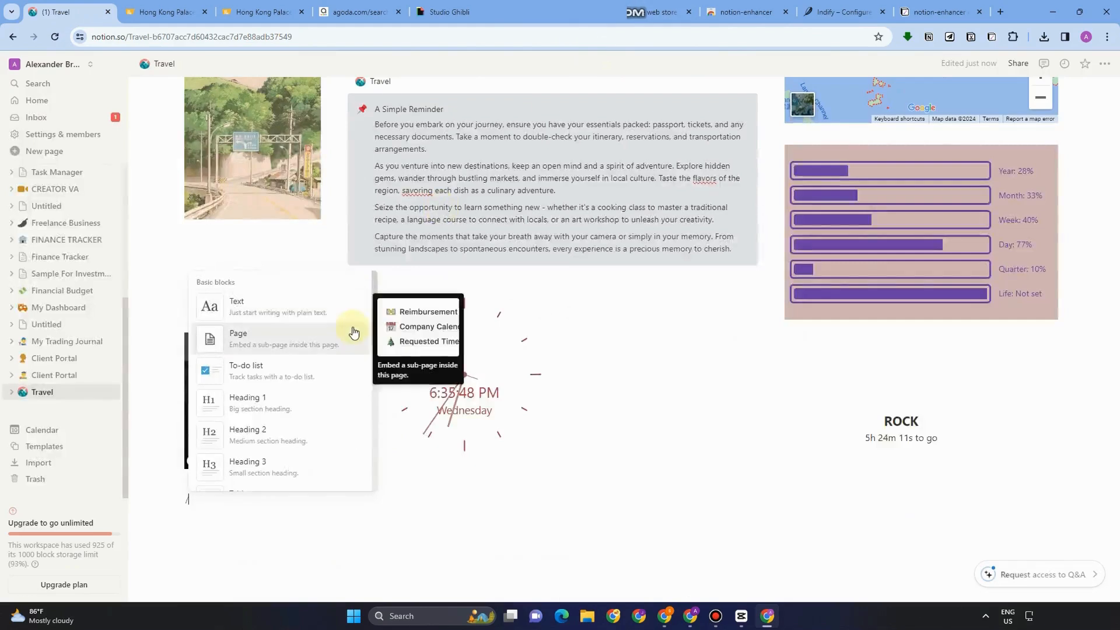
type("embed")
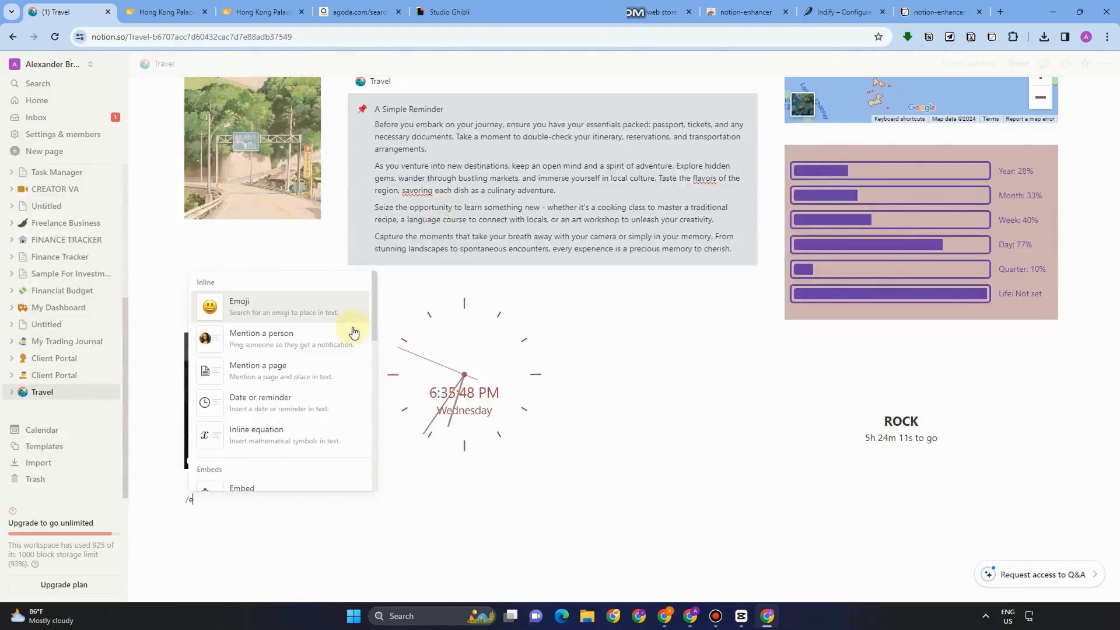
key("Return")
left_click(232, 511)
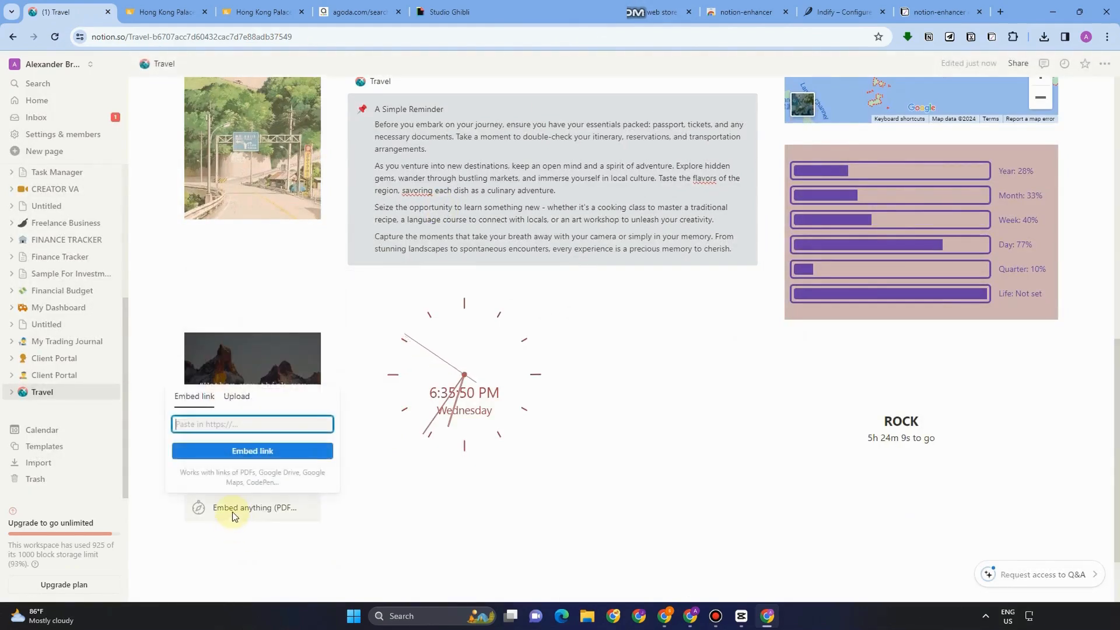
key("ctrl+v")
left_click(260, 461)
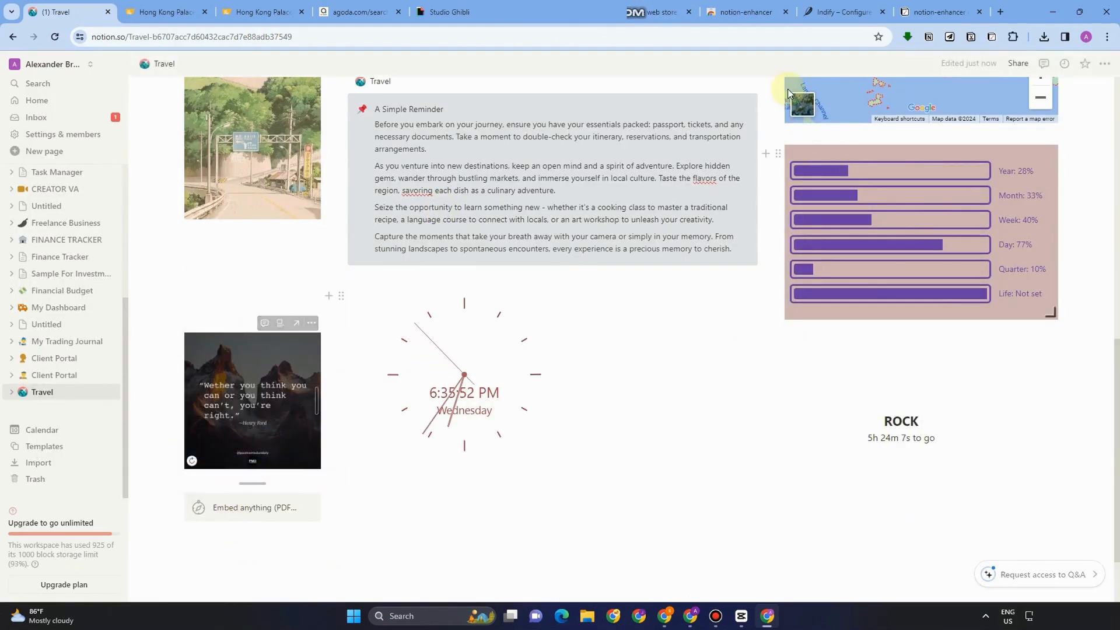
- Go back to Indify and leave the YouTube button widget's settings for the home page
left_click(829, 19)
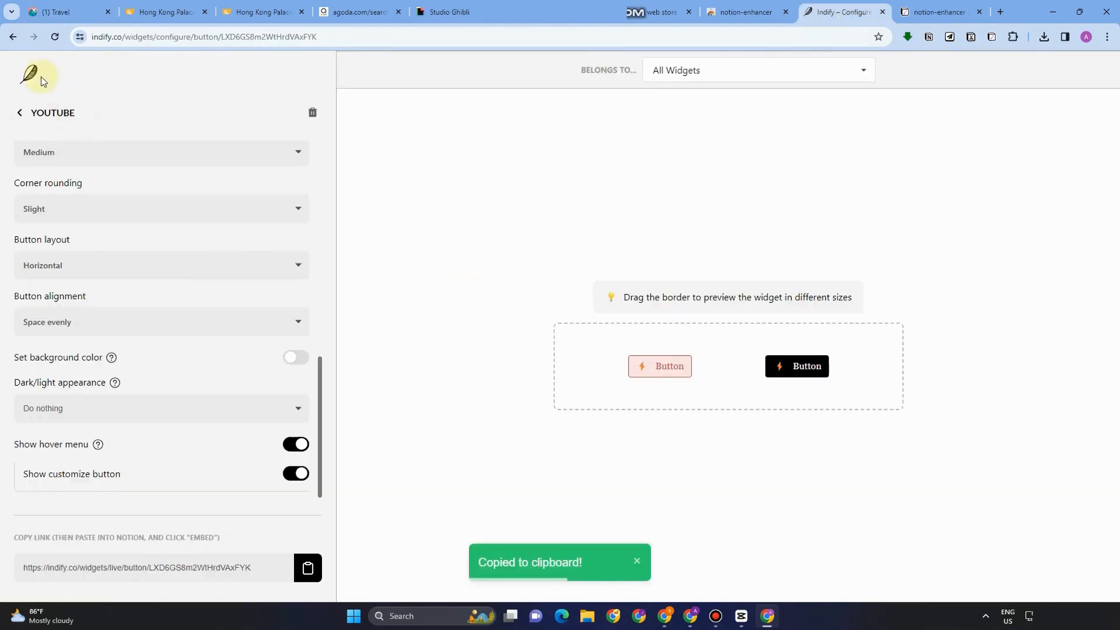
left_click(24, 82)
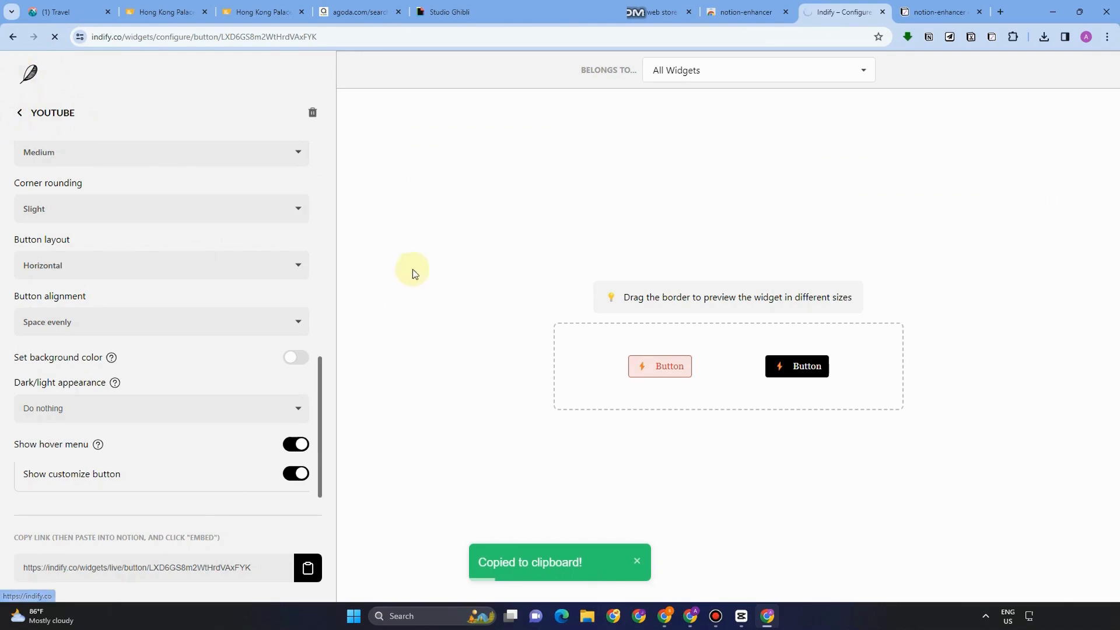
left_click(28, 75)
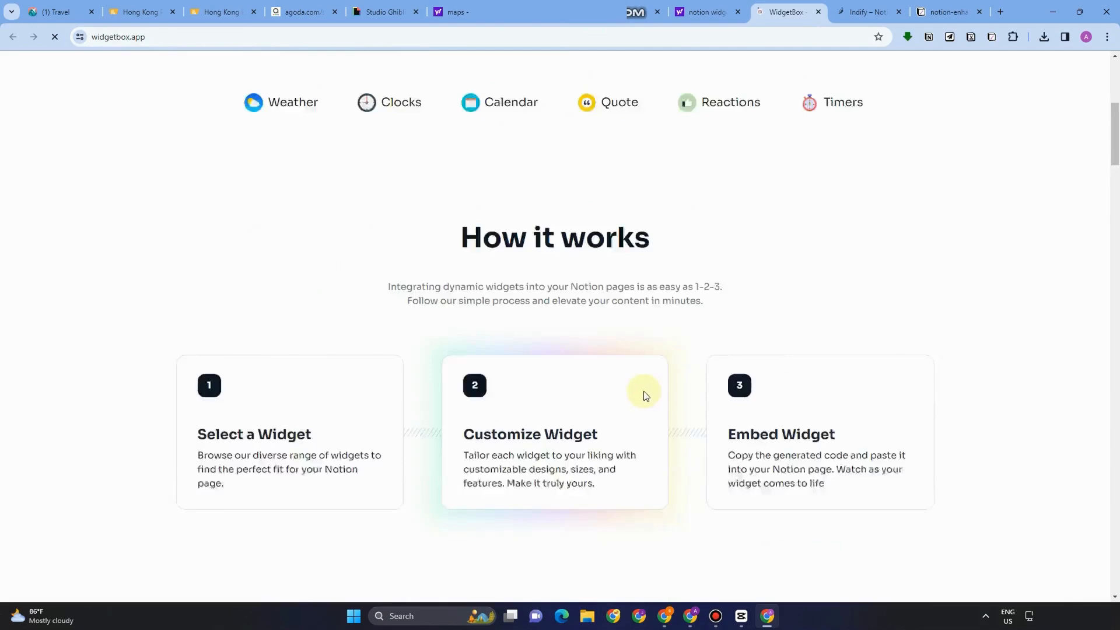
- Create a Simple calendar widget in WidgetBox and copy its embed link
scroll(643, 391, "down", 3)
scroll(460, 253, "up", 5)
left_click(489, 301)
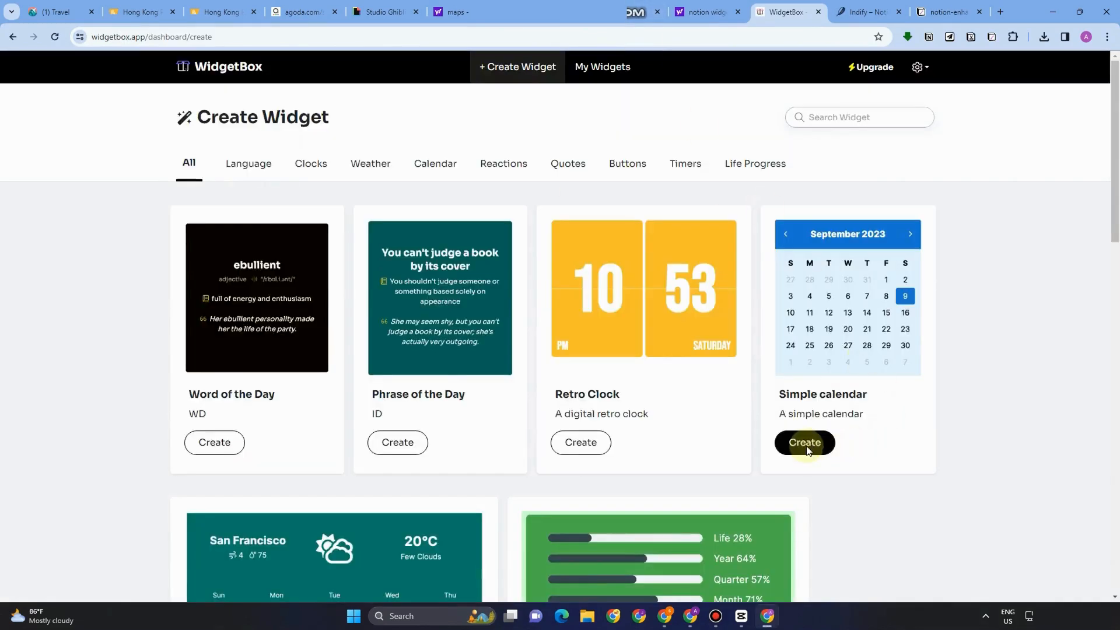
left_click(806, 443)
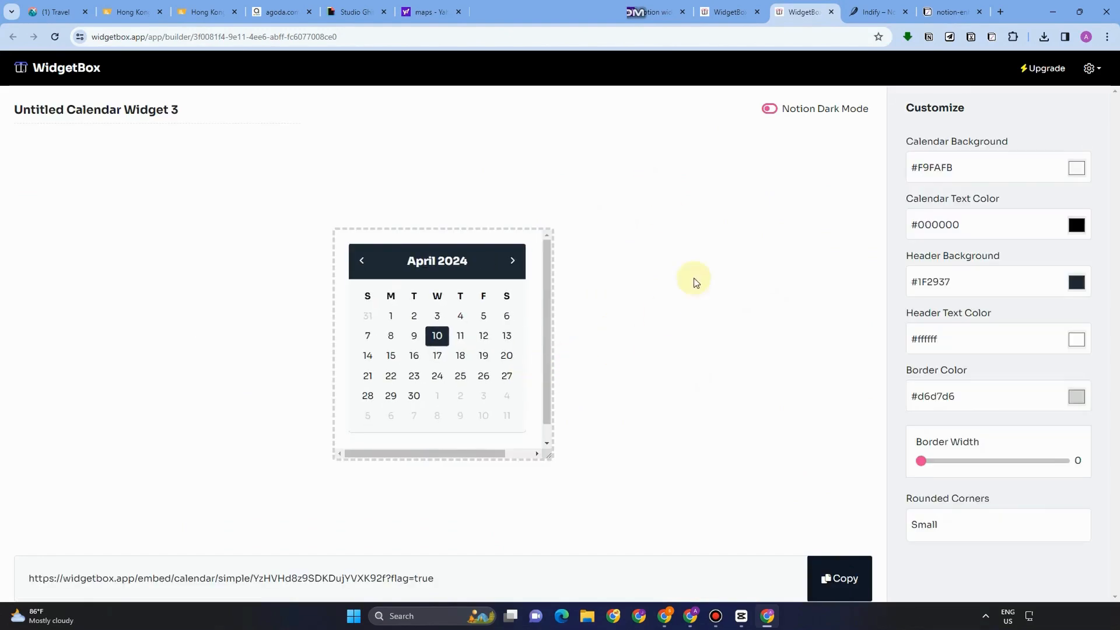
left_click(836, 578)
- Switch to the Notion Travel page and insert an Embed block beneath the clock widget for the copied calendar link
left_click(56, 12)
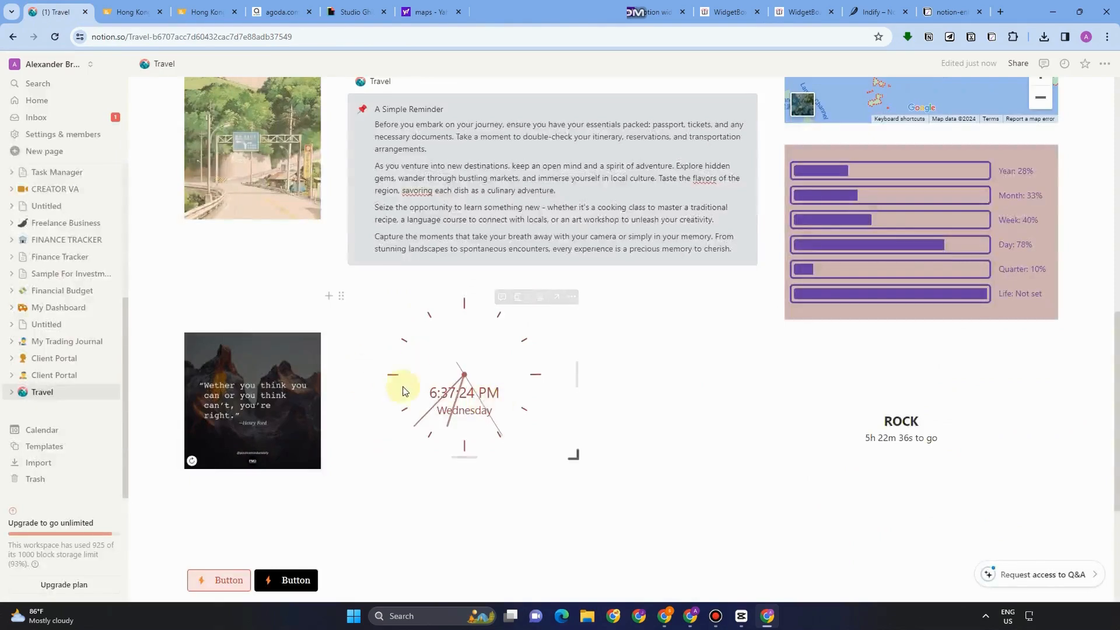
left_click(414, 517)
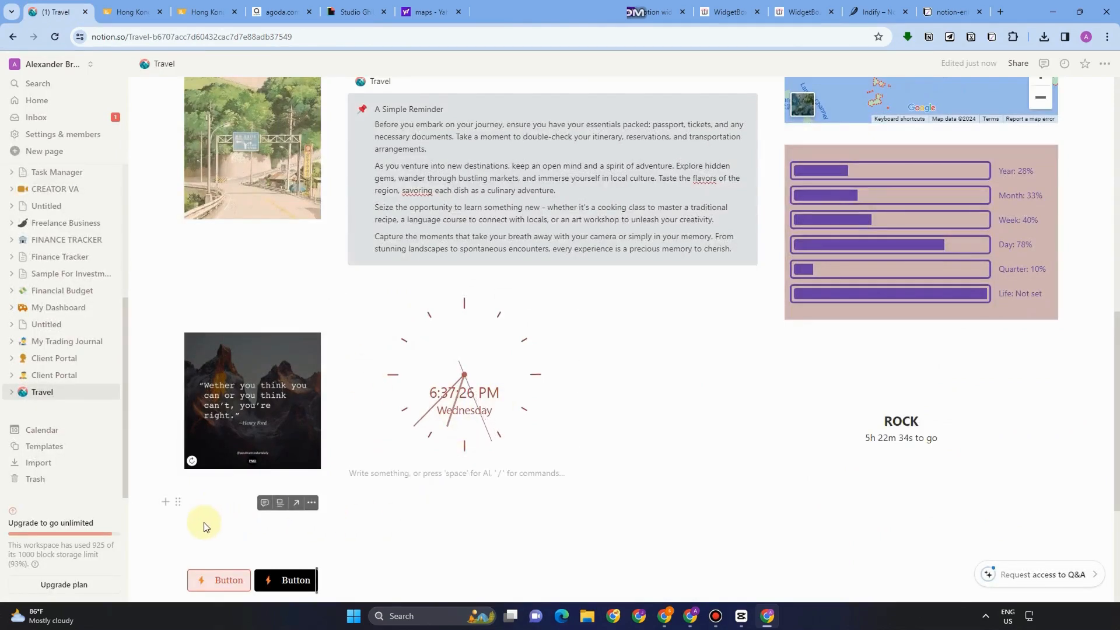
type("/")
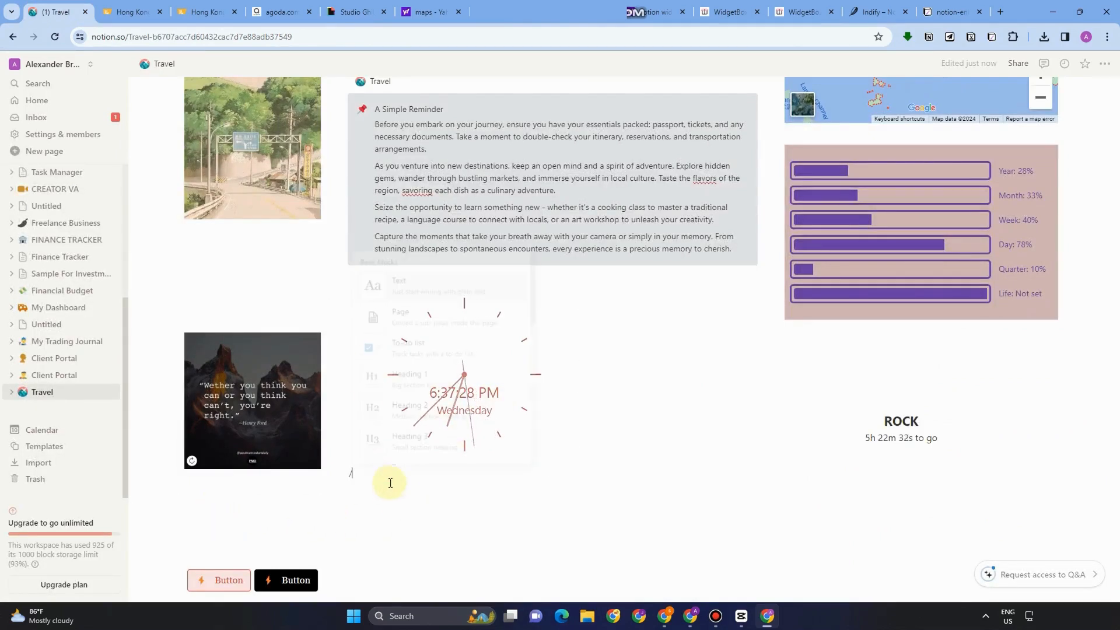
type("emb")
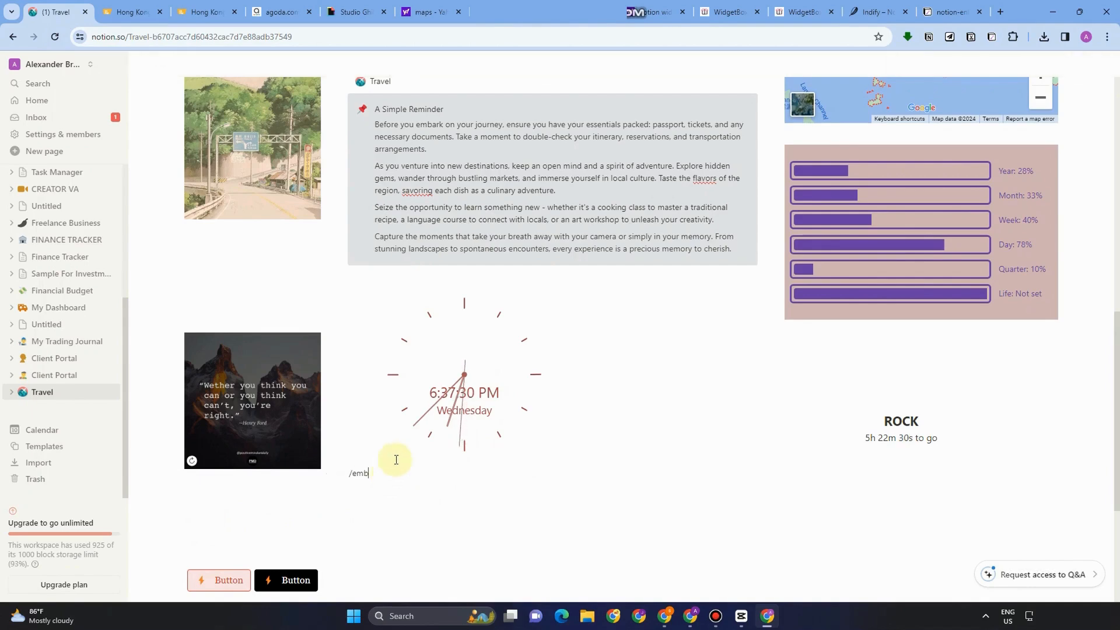
key("BackSpace")
key("BackSpace")
key("BackSpace")
key("BackSpace")
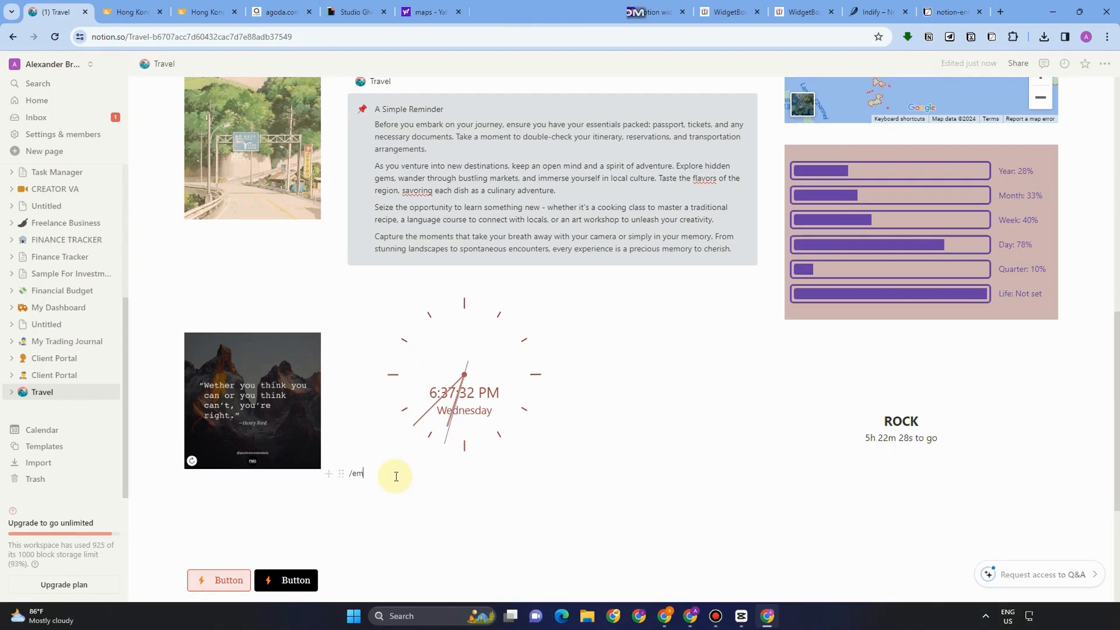
type("/em")
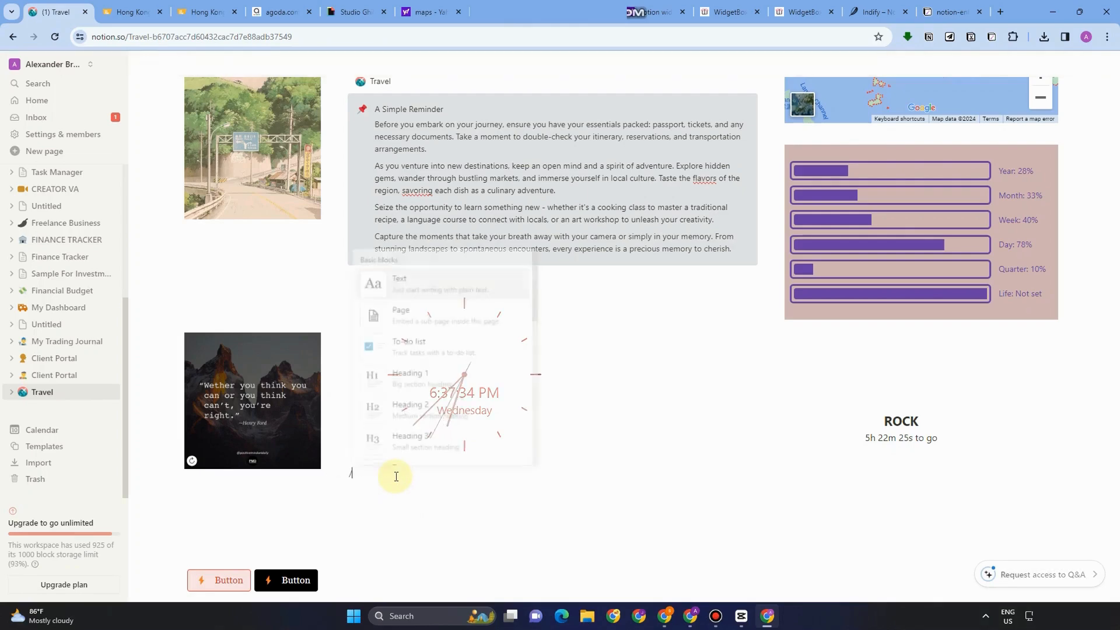
type("be")
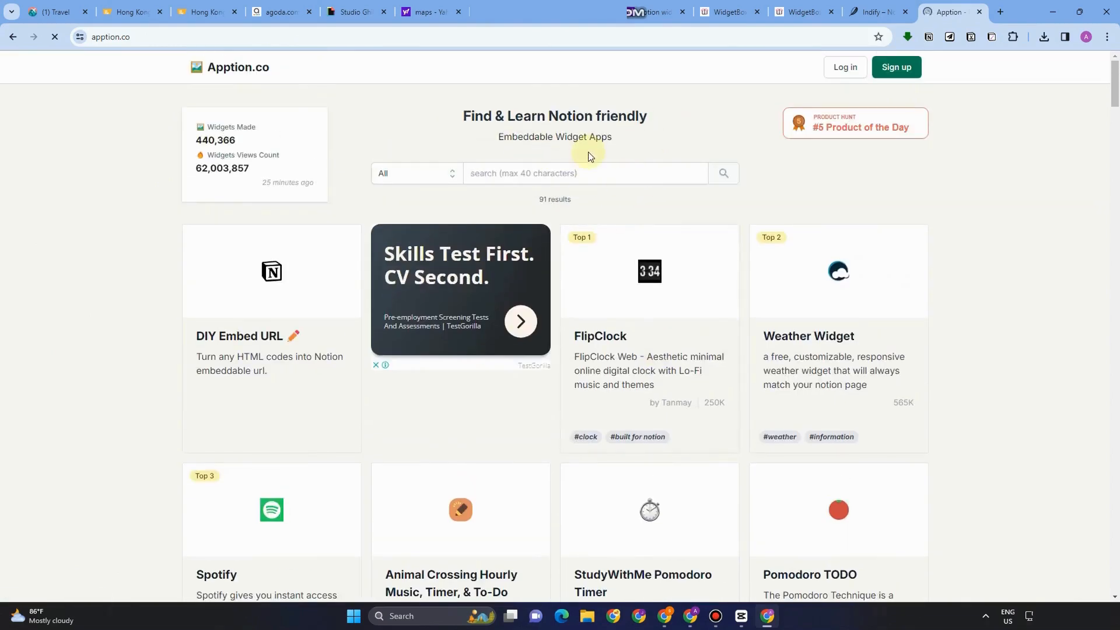
- Browse the widget catalogue on Apption.co and open the Spotify widget's page
scroll(809, 257, "down", 7)
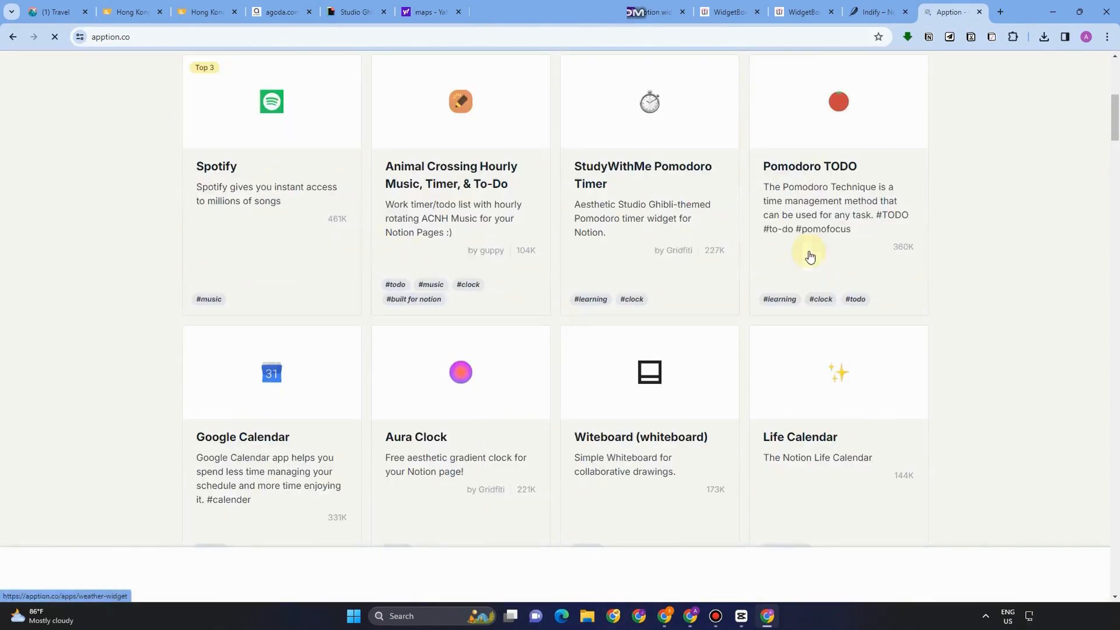
scroll(383, 229, "down", 4)
scroll(383, 229, "up", 5)
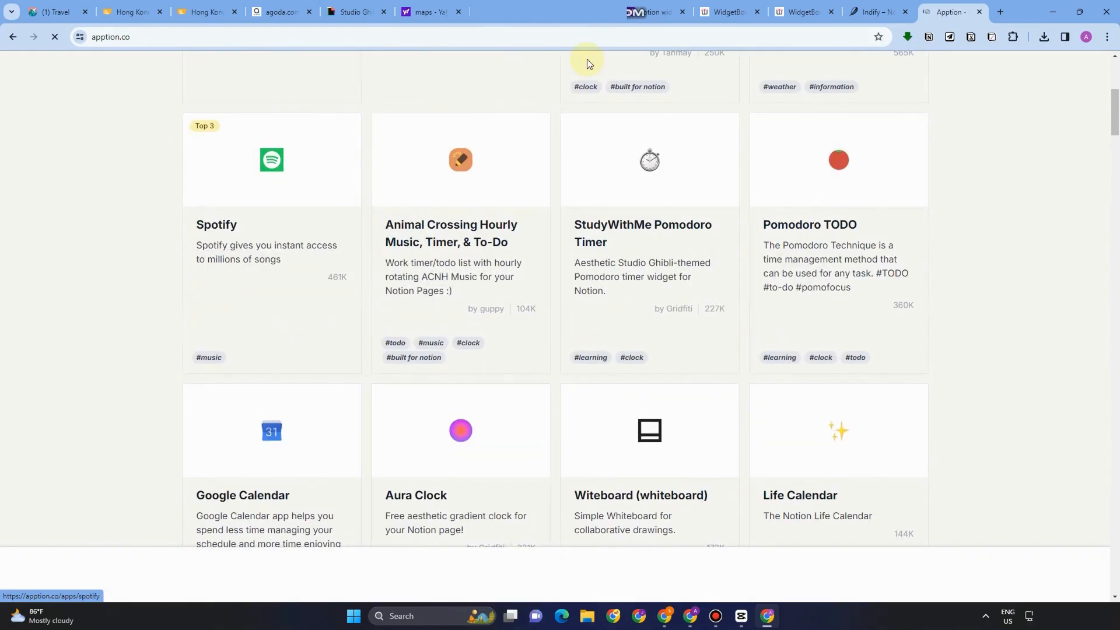
scroll(540, 147, "up", 5)
scroll(869, 304, "down", 6)
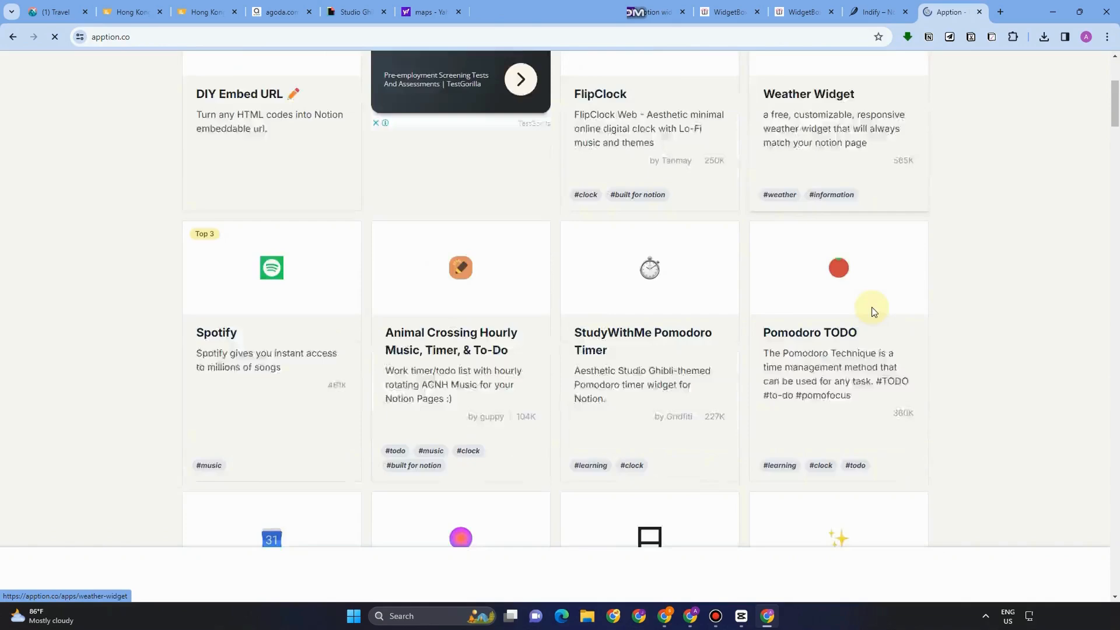
left_click(258, 120)
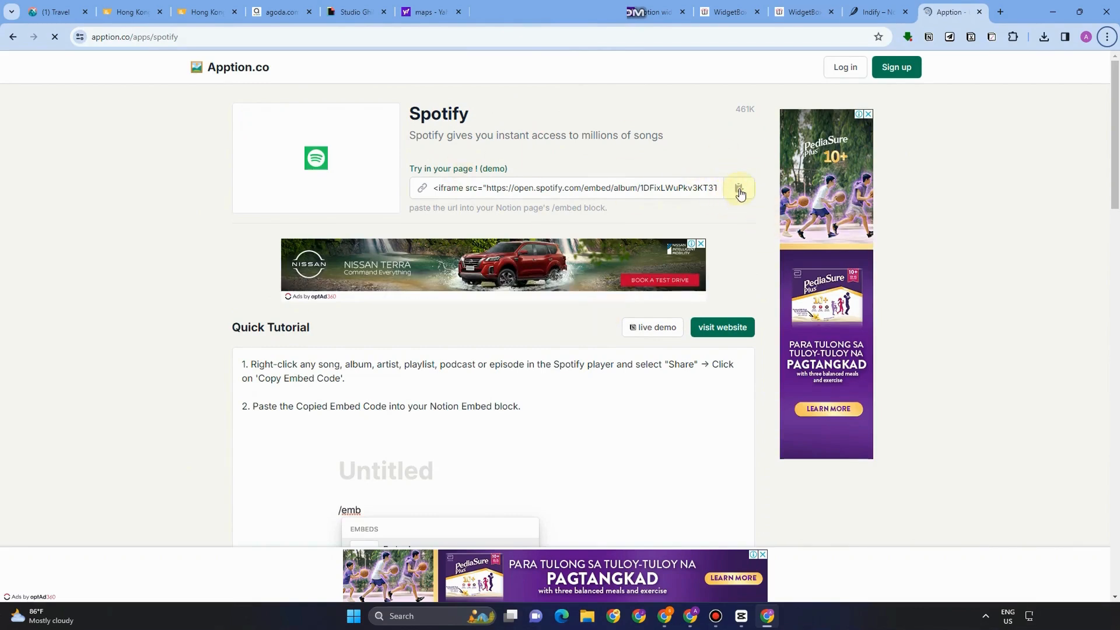
- Copy the Spotify widget's demo embed code from Apption.co and switch back to the Notion Travel page
left_click(739, 191)
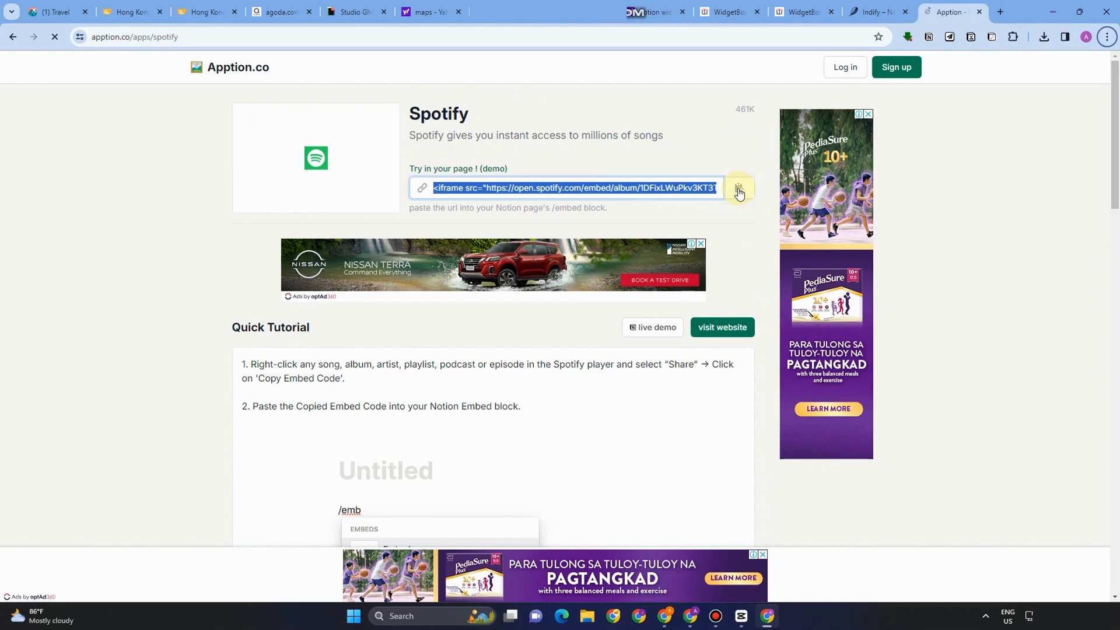
key("ctrl+1")
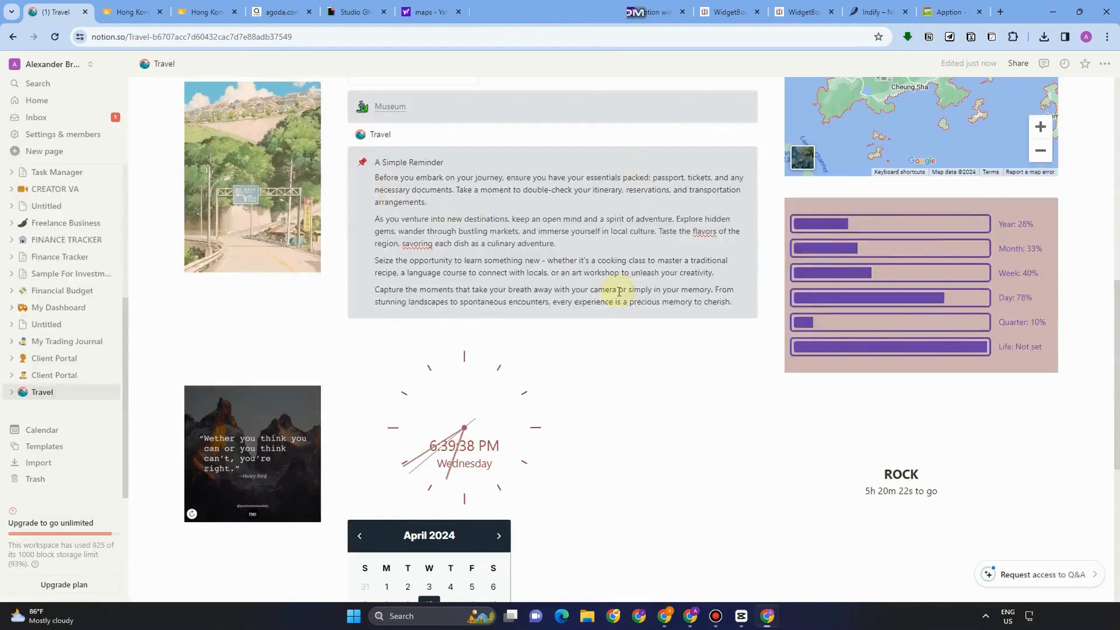
- Review the whole Travel page, from the cover and activities gallery to the map and the embedded clock, calendar, button and Spotify widgets
scroll(538, 292, "down", 5)
scroll(1073, 345, "up", 4)
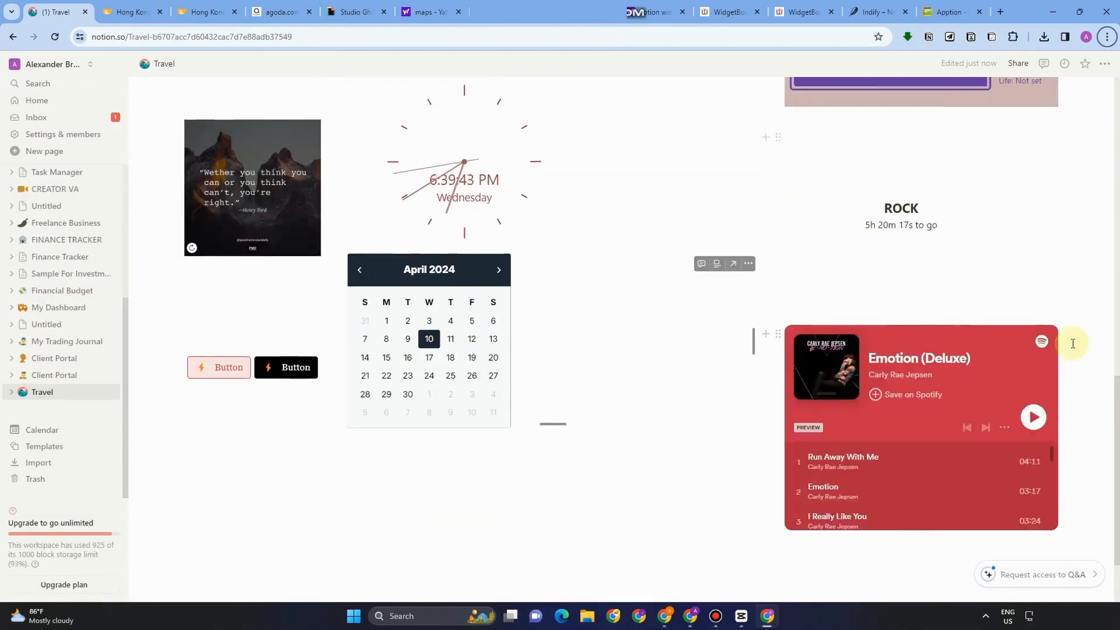
scroll(1020, 346, "down", 4)
scroll(888, 316, "up", 9)
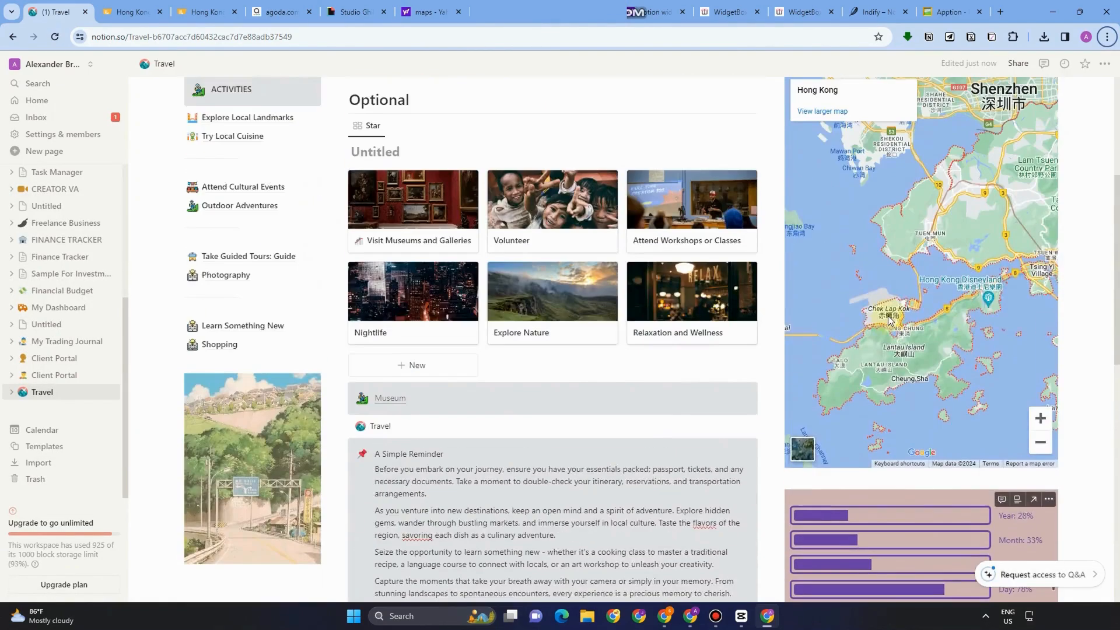
scroll(362, 243, "up", 5)
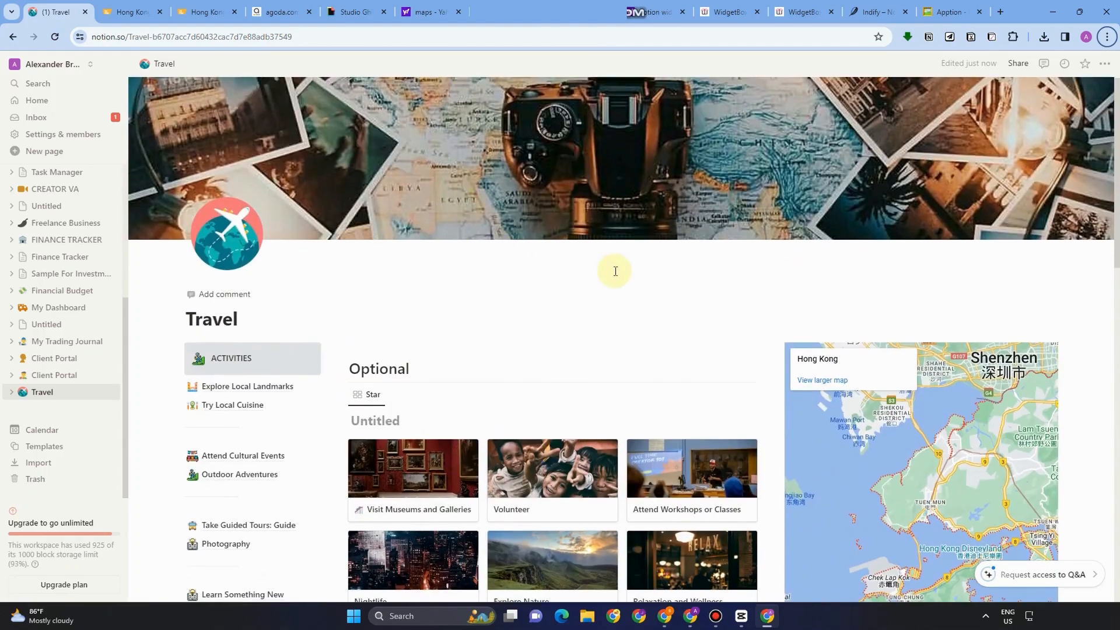
scroll(613, 274, "down", 5)
scroll(607, 285, "down", 5)
scroll(534, 279, "up", 10)
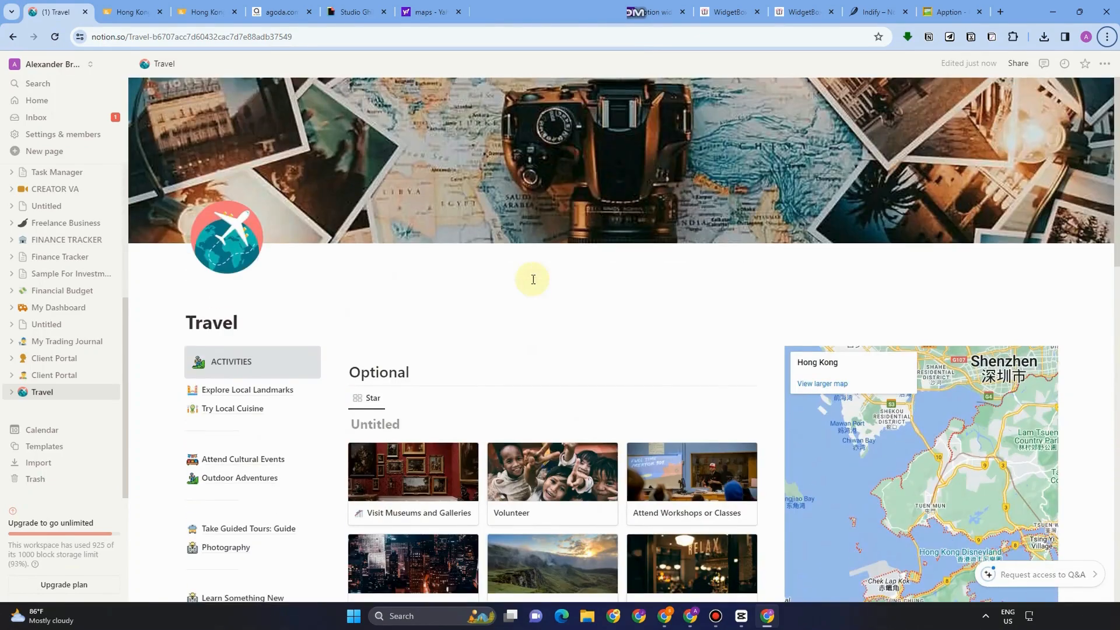
scroll(534, 279, "down", 5)
scroll(537, 269, "up", 5)
scroll(616, 271, "down", 10)
scroll(533, 279, "up", 10)
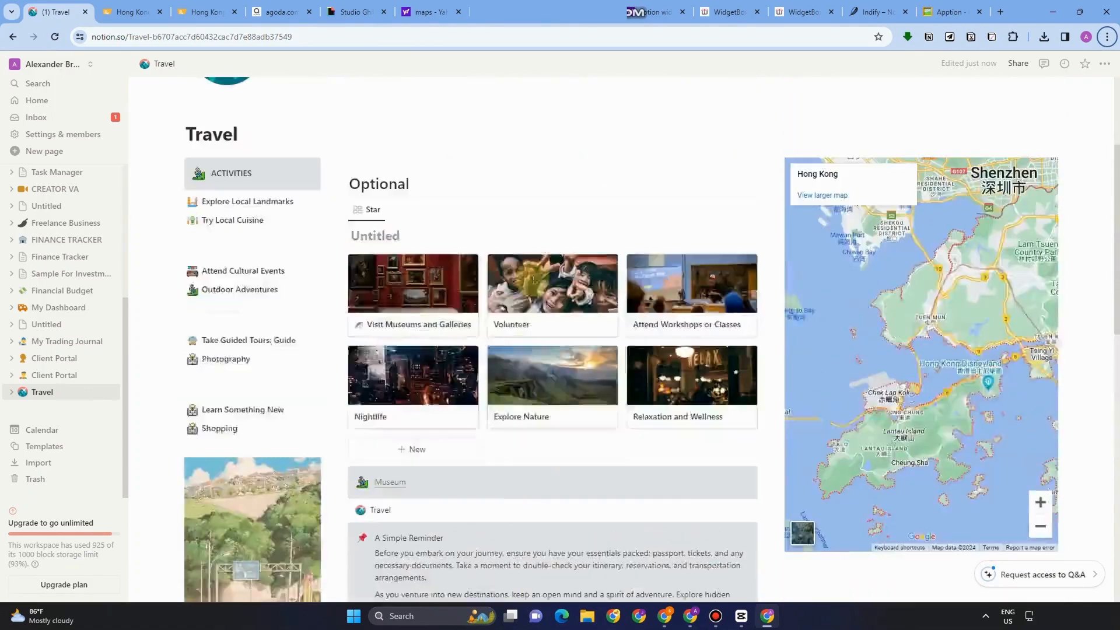